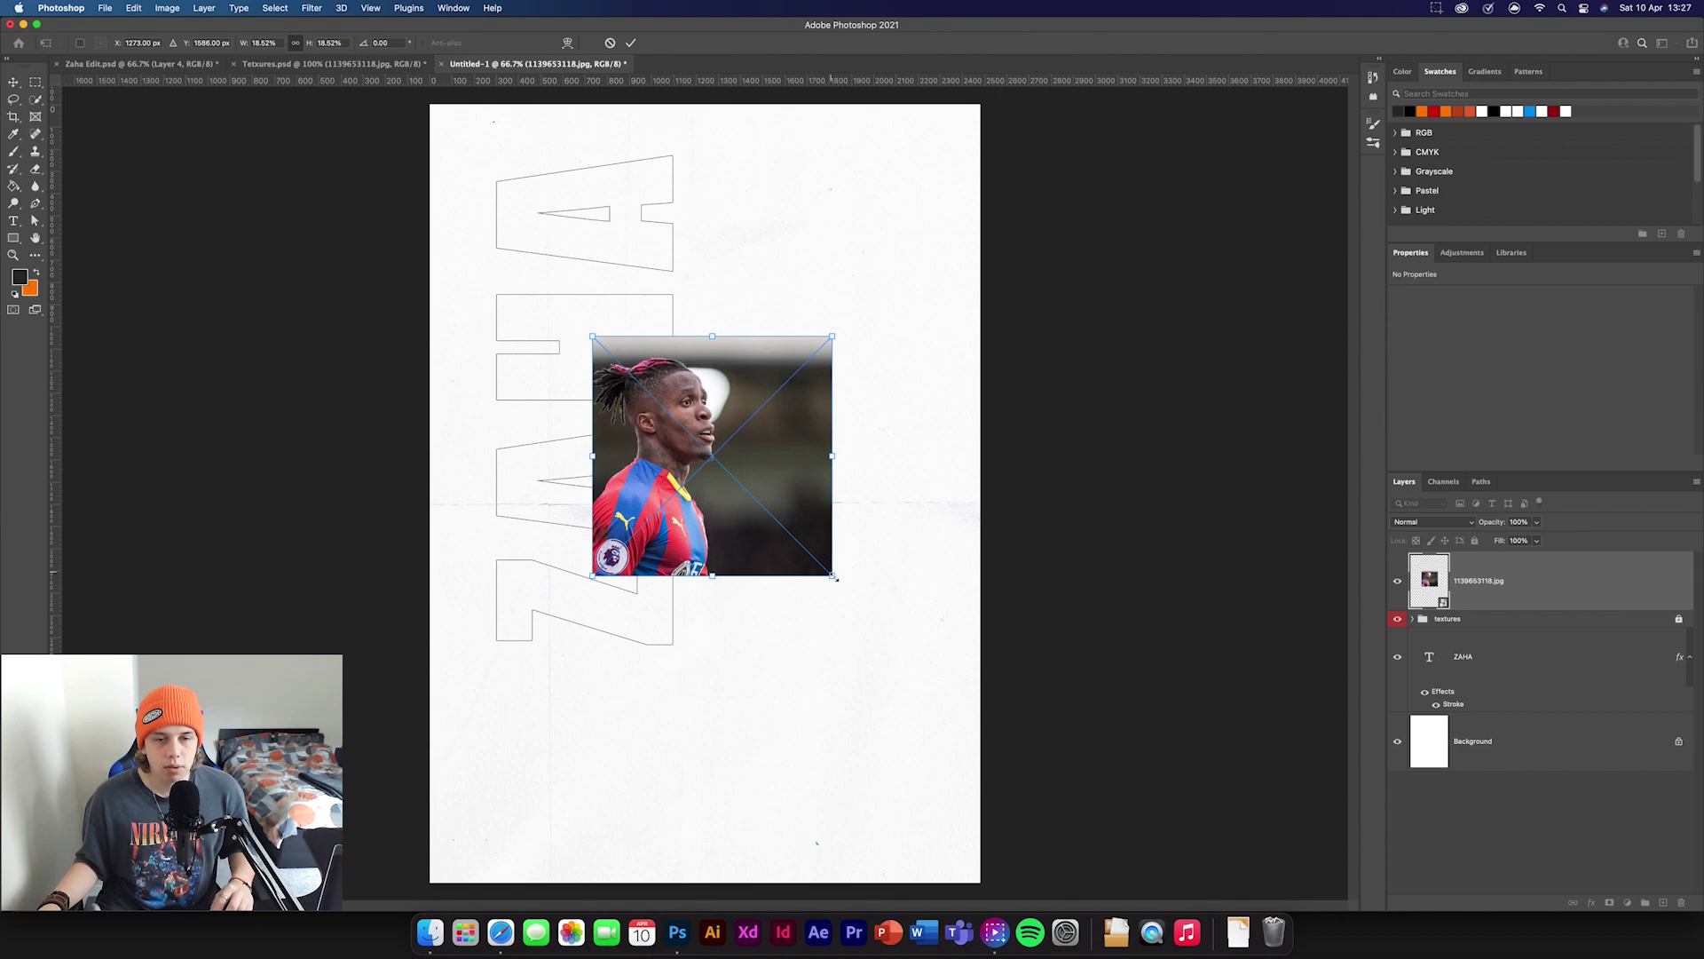
# - Scale the player photo up over the poster's upper right and switch to Quick Selection
pyautogui.moveTo(739, 571); pyautogui.dragTo(857, 514)
pyautogui.click(634, 41)
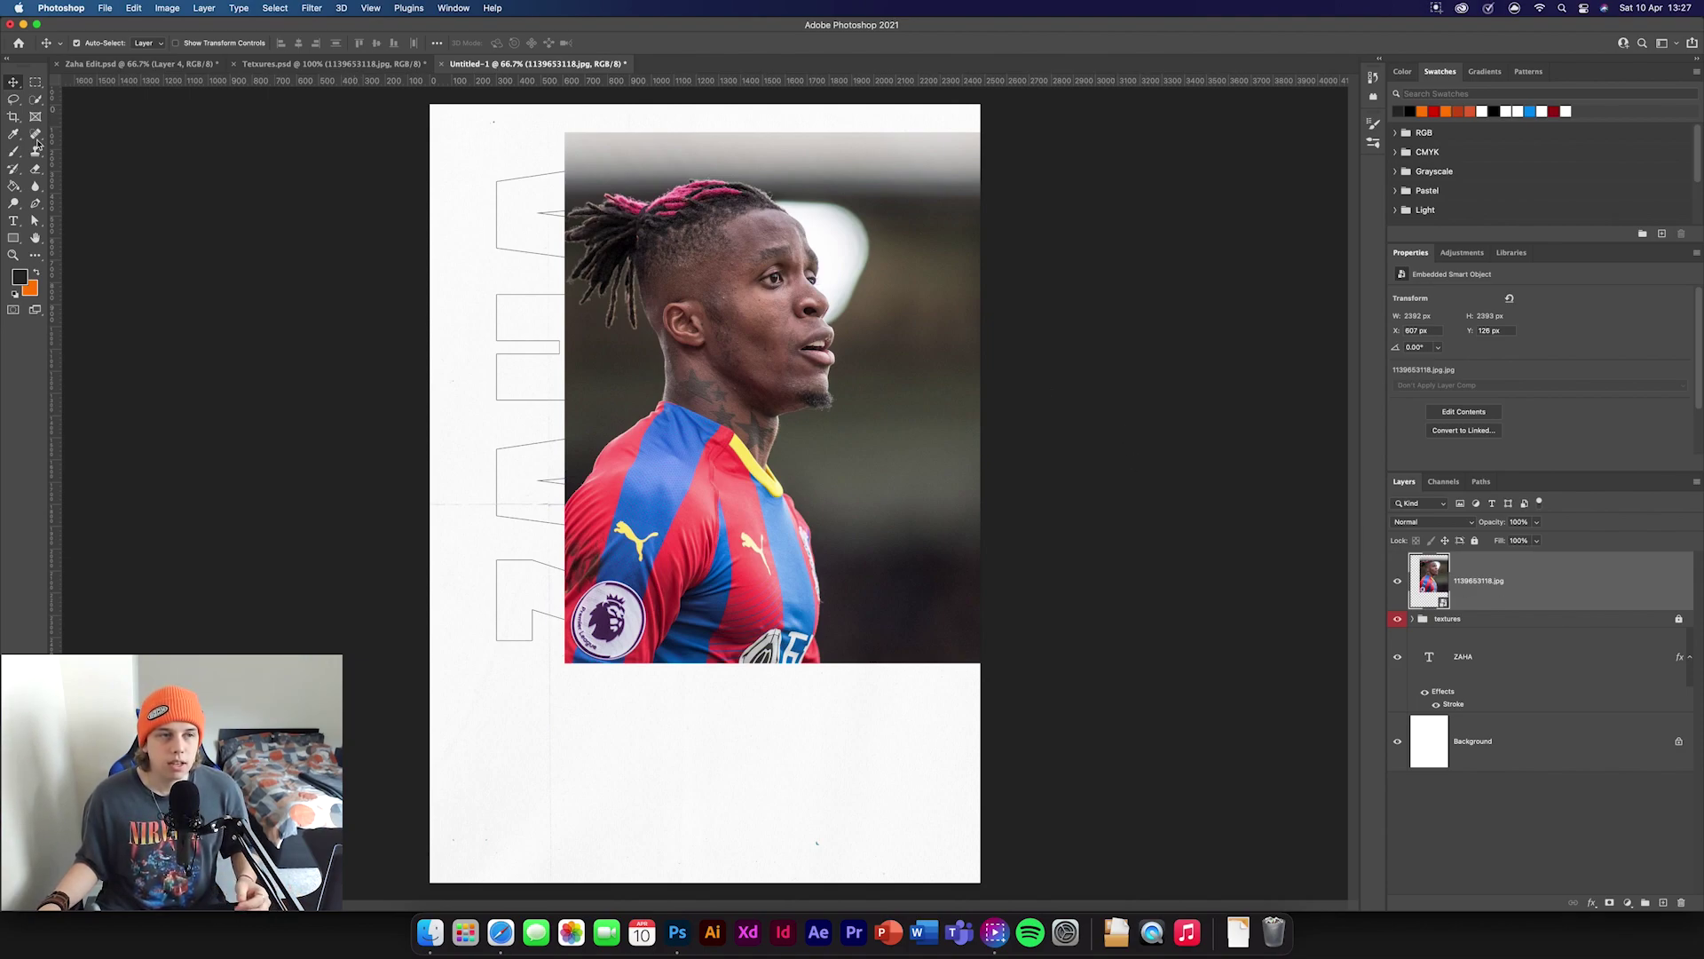
pyautogui.click(37, 101)
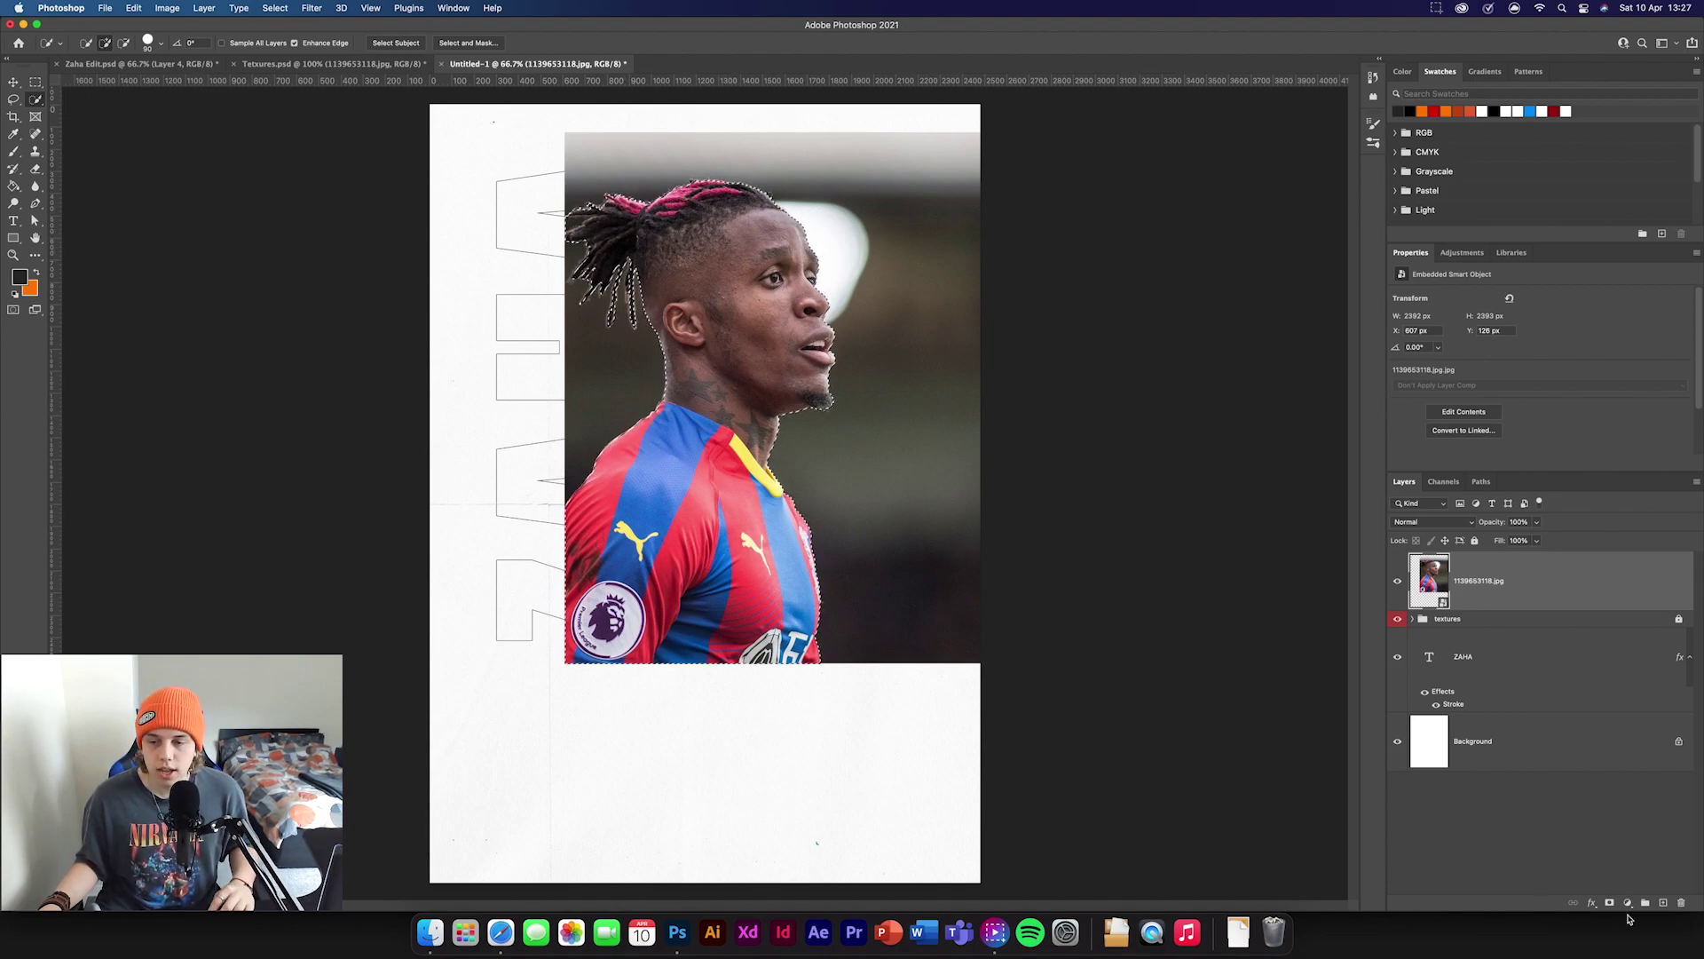
# - In Select and Mask, zoom onto the head and refine the left hair tips
pyautogui.click(487, 43)
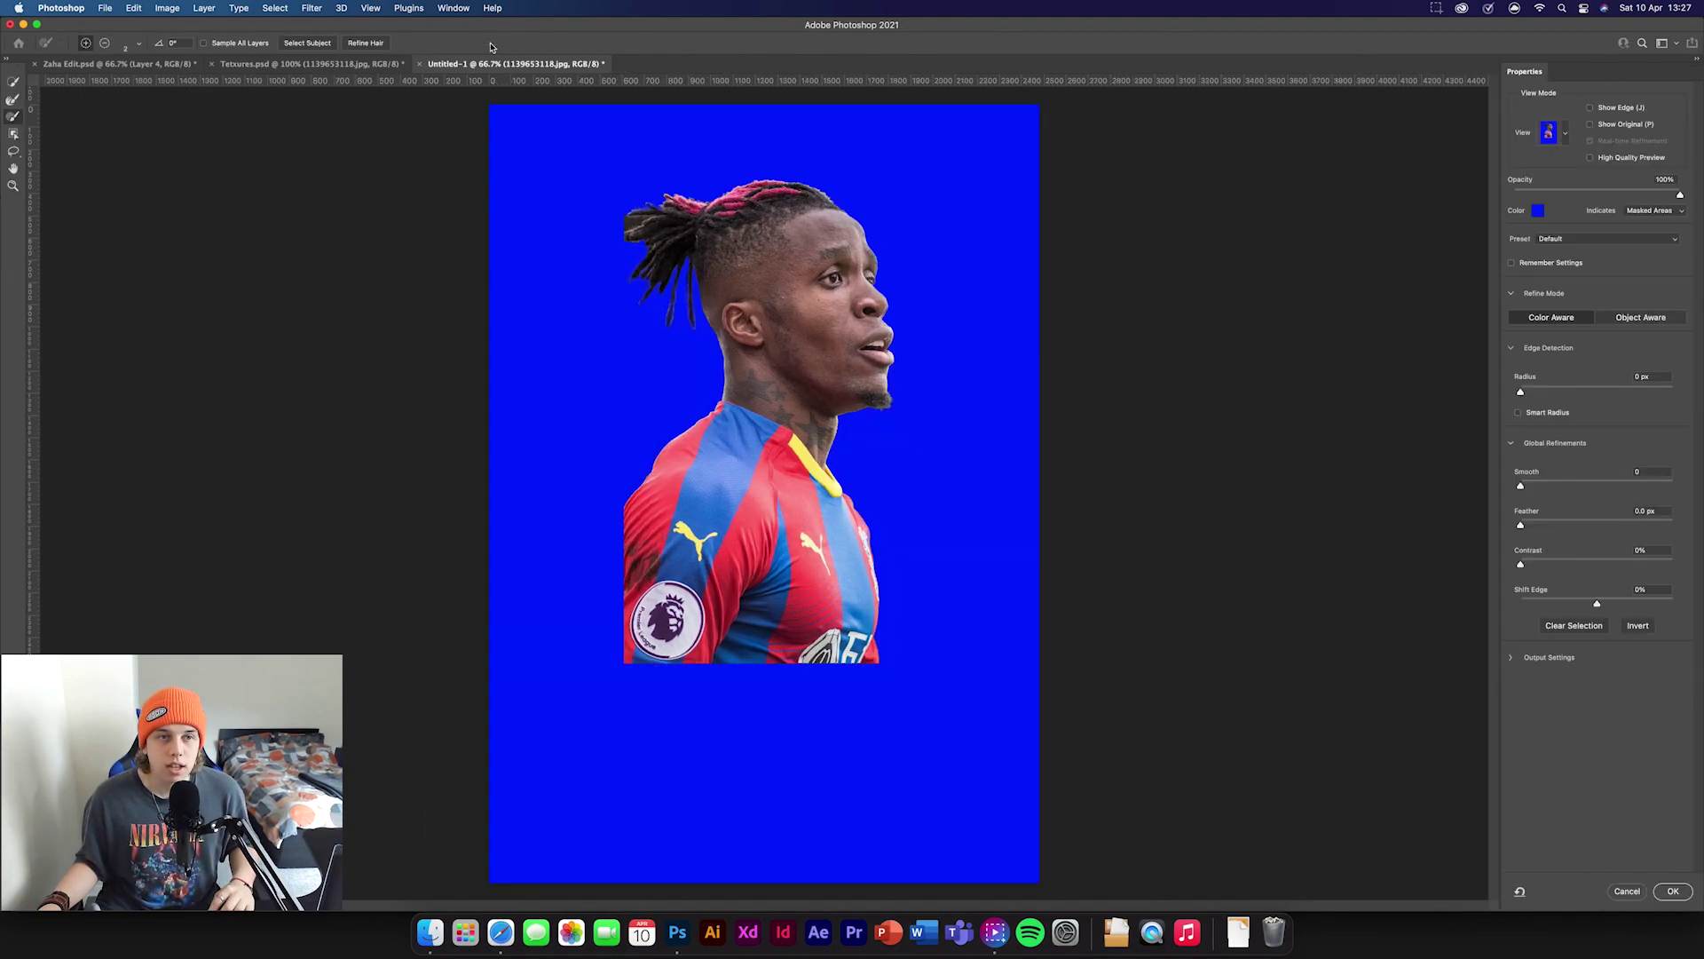
pyautogui.press('super+plus')
pyautogui.press('super+plus')
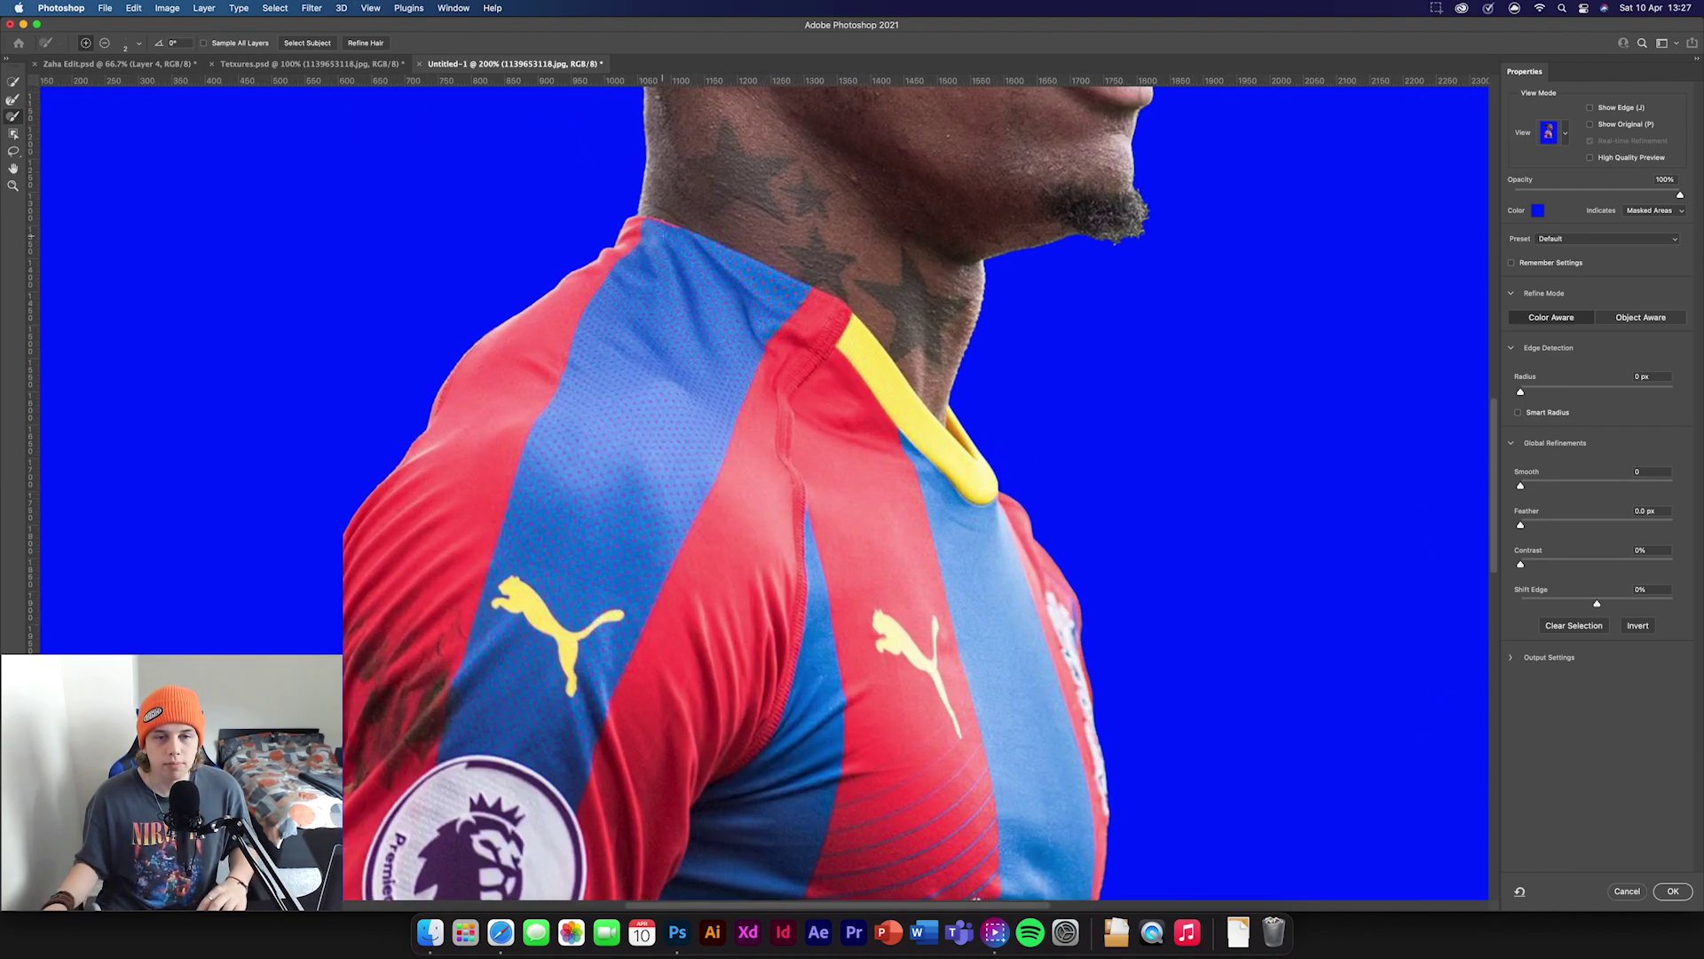
pyautogui.moveTo(677, 256); pyautogui.dragTo(799, 409)
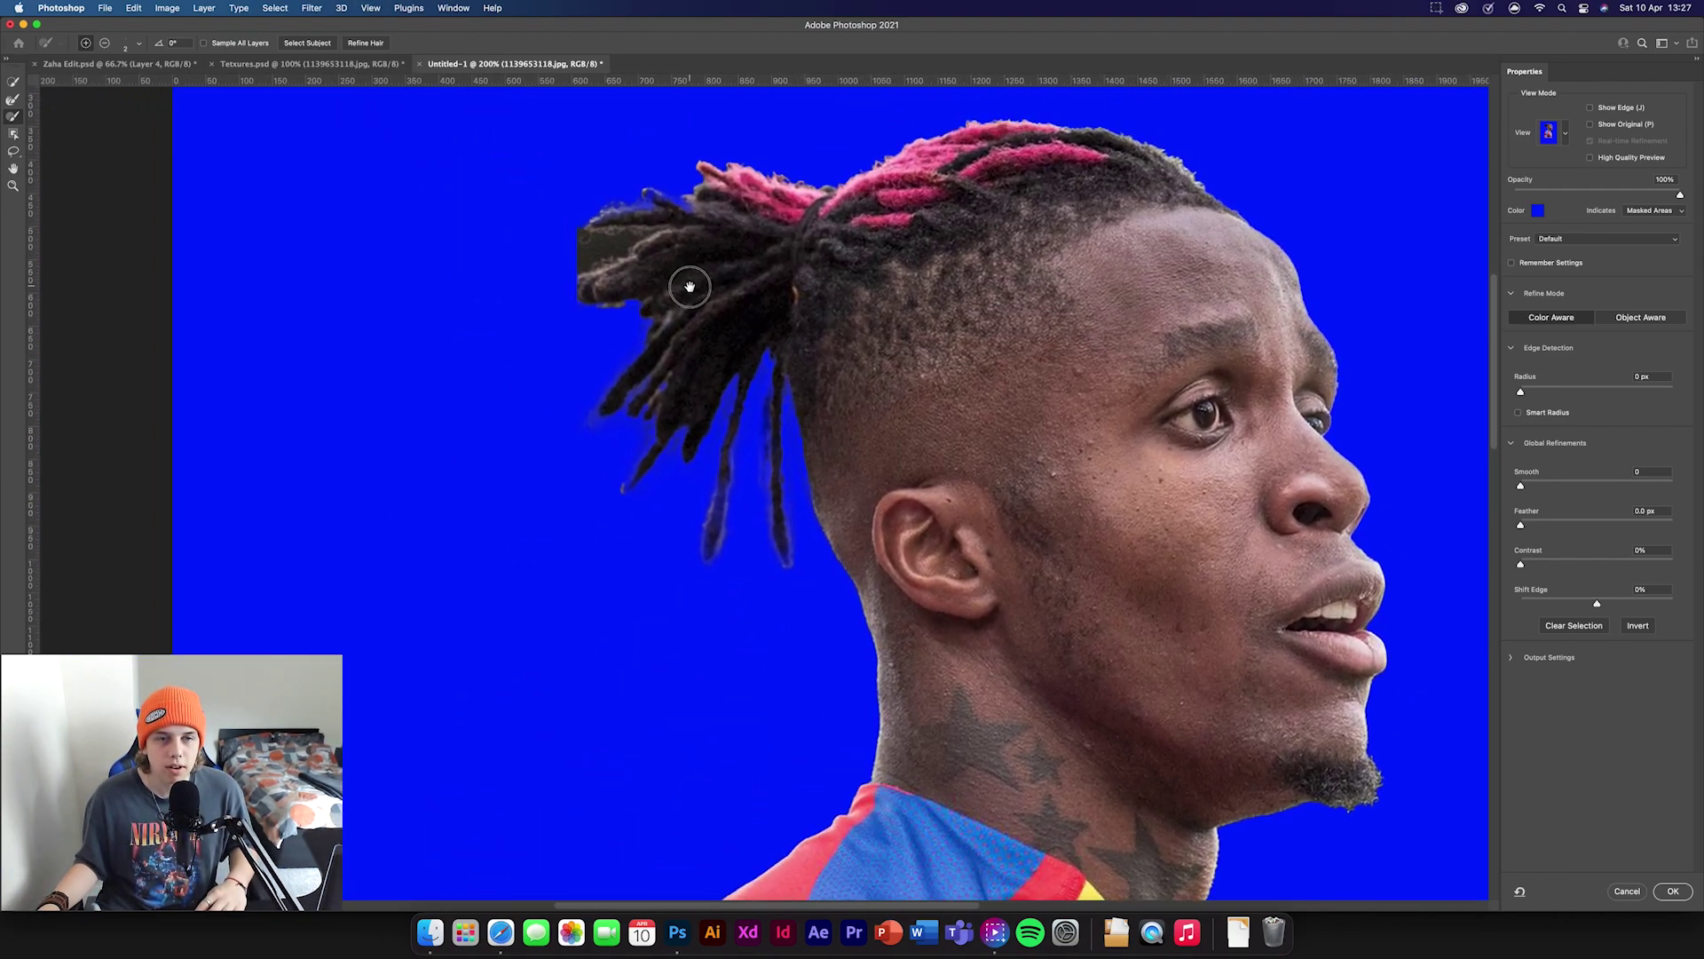
pyautogui.moveTo(689, 285); pyautogui.dragTo(782, 265)
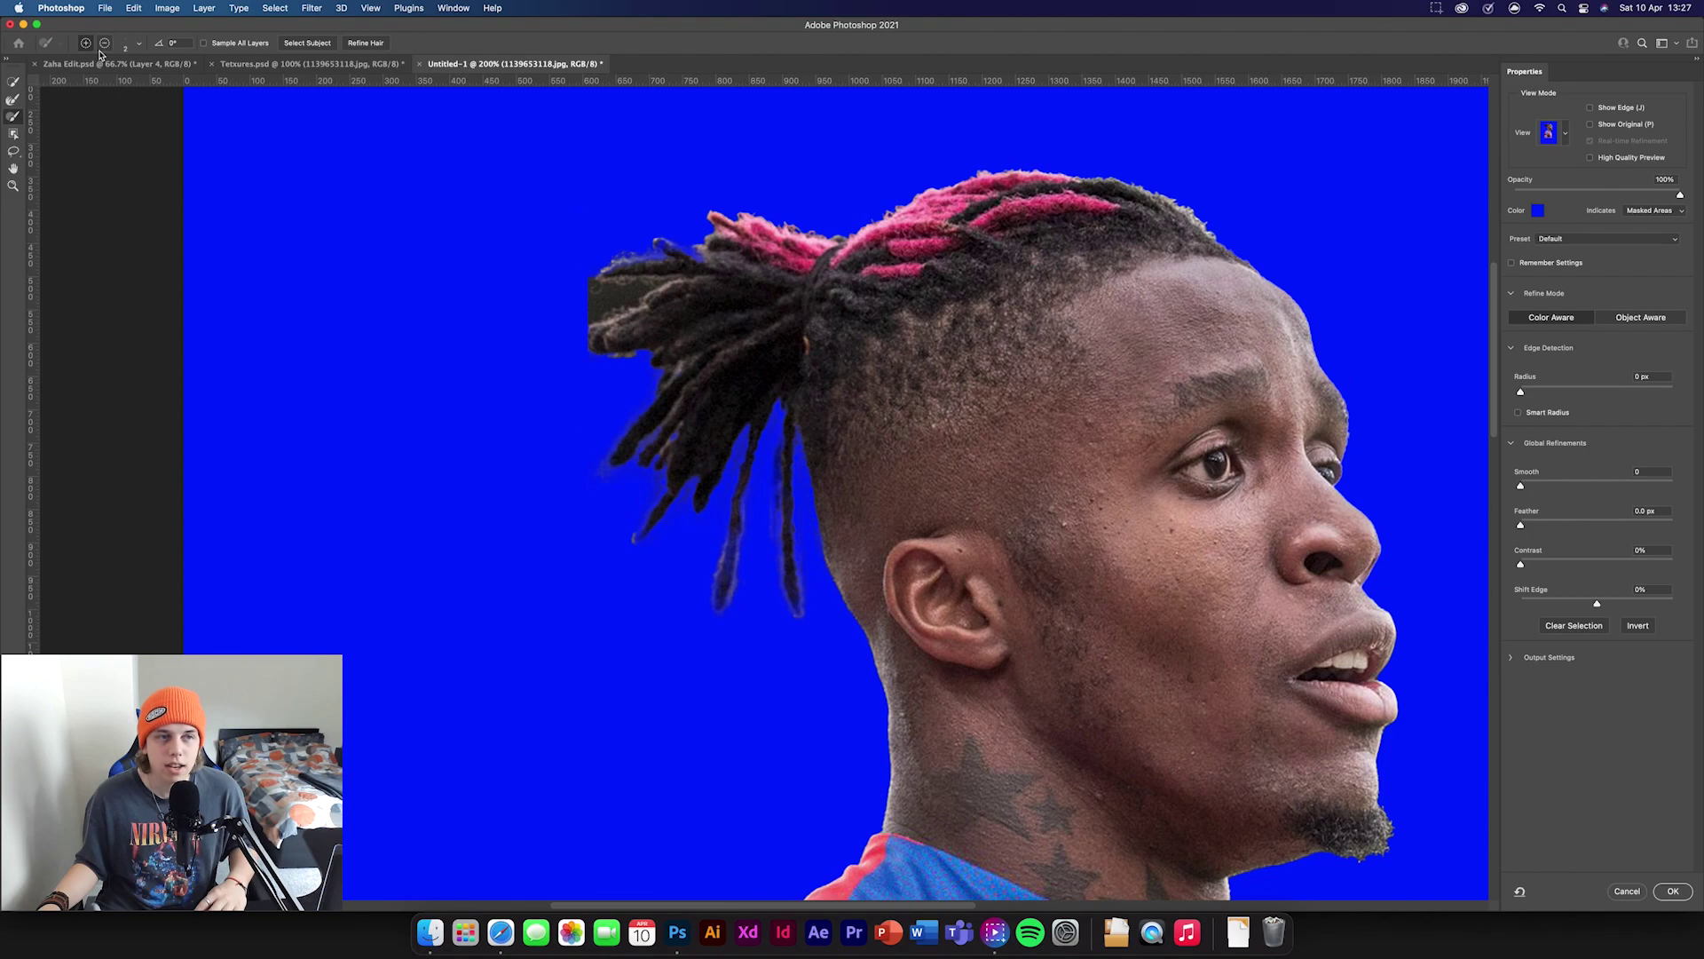
pyautogui.press('r')
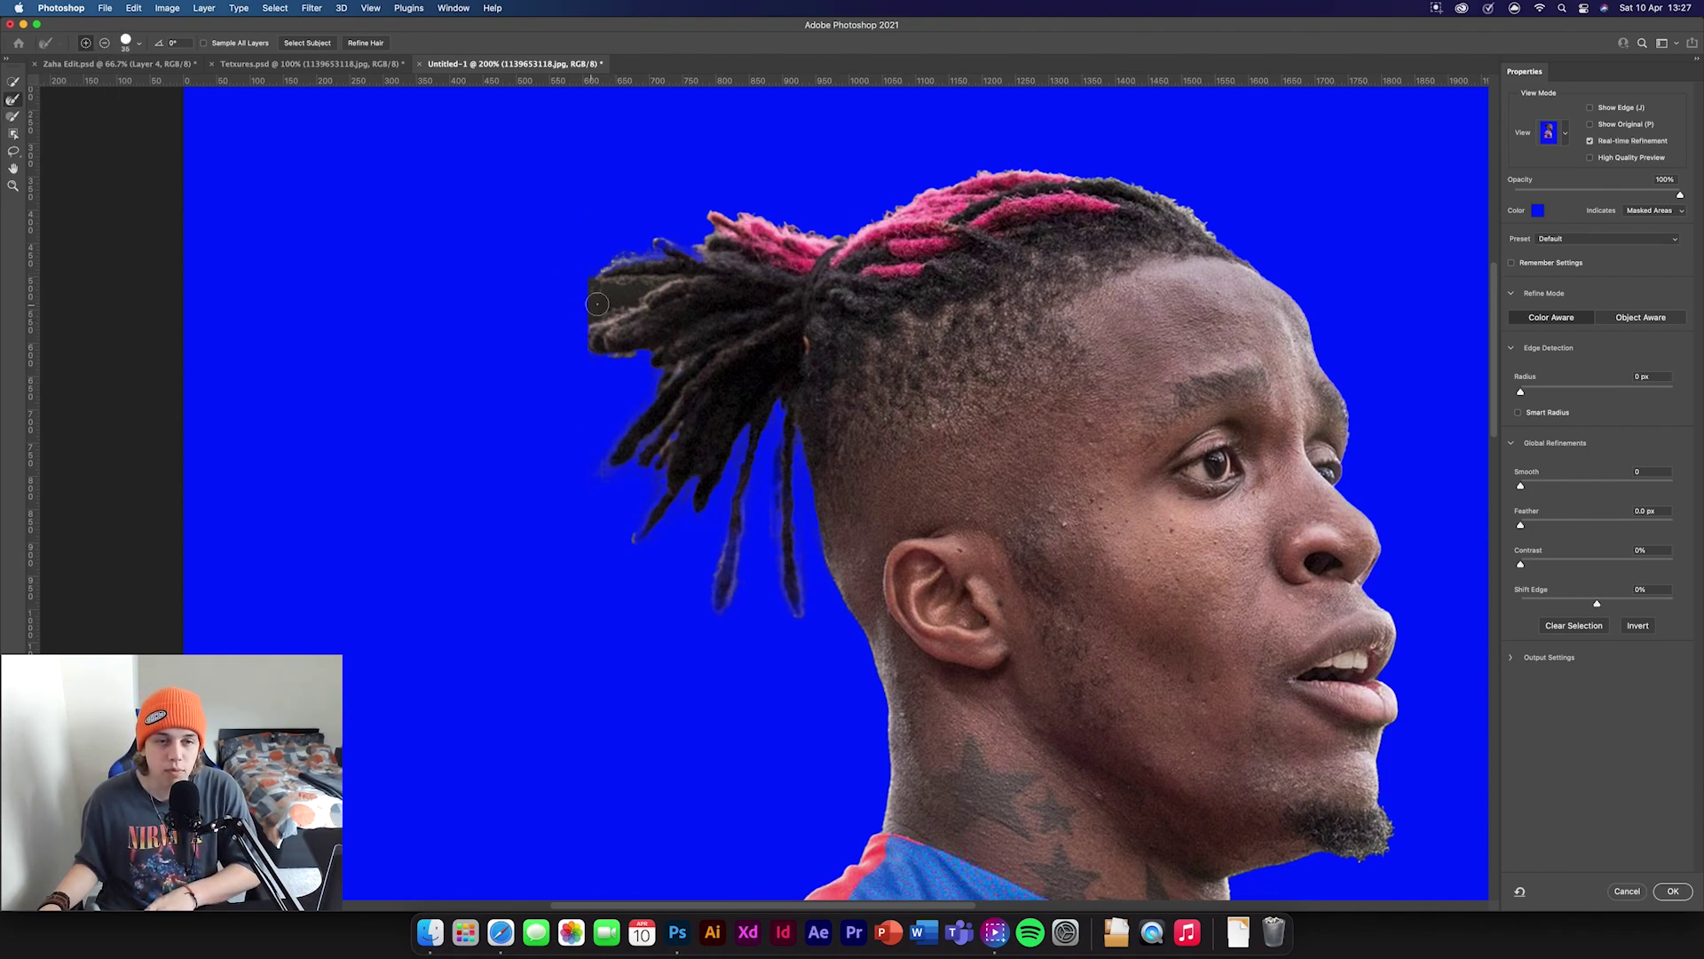
pyautogui.moveTo(657, 284); pyautogui.dragTo(604, 301)
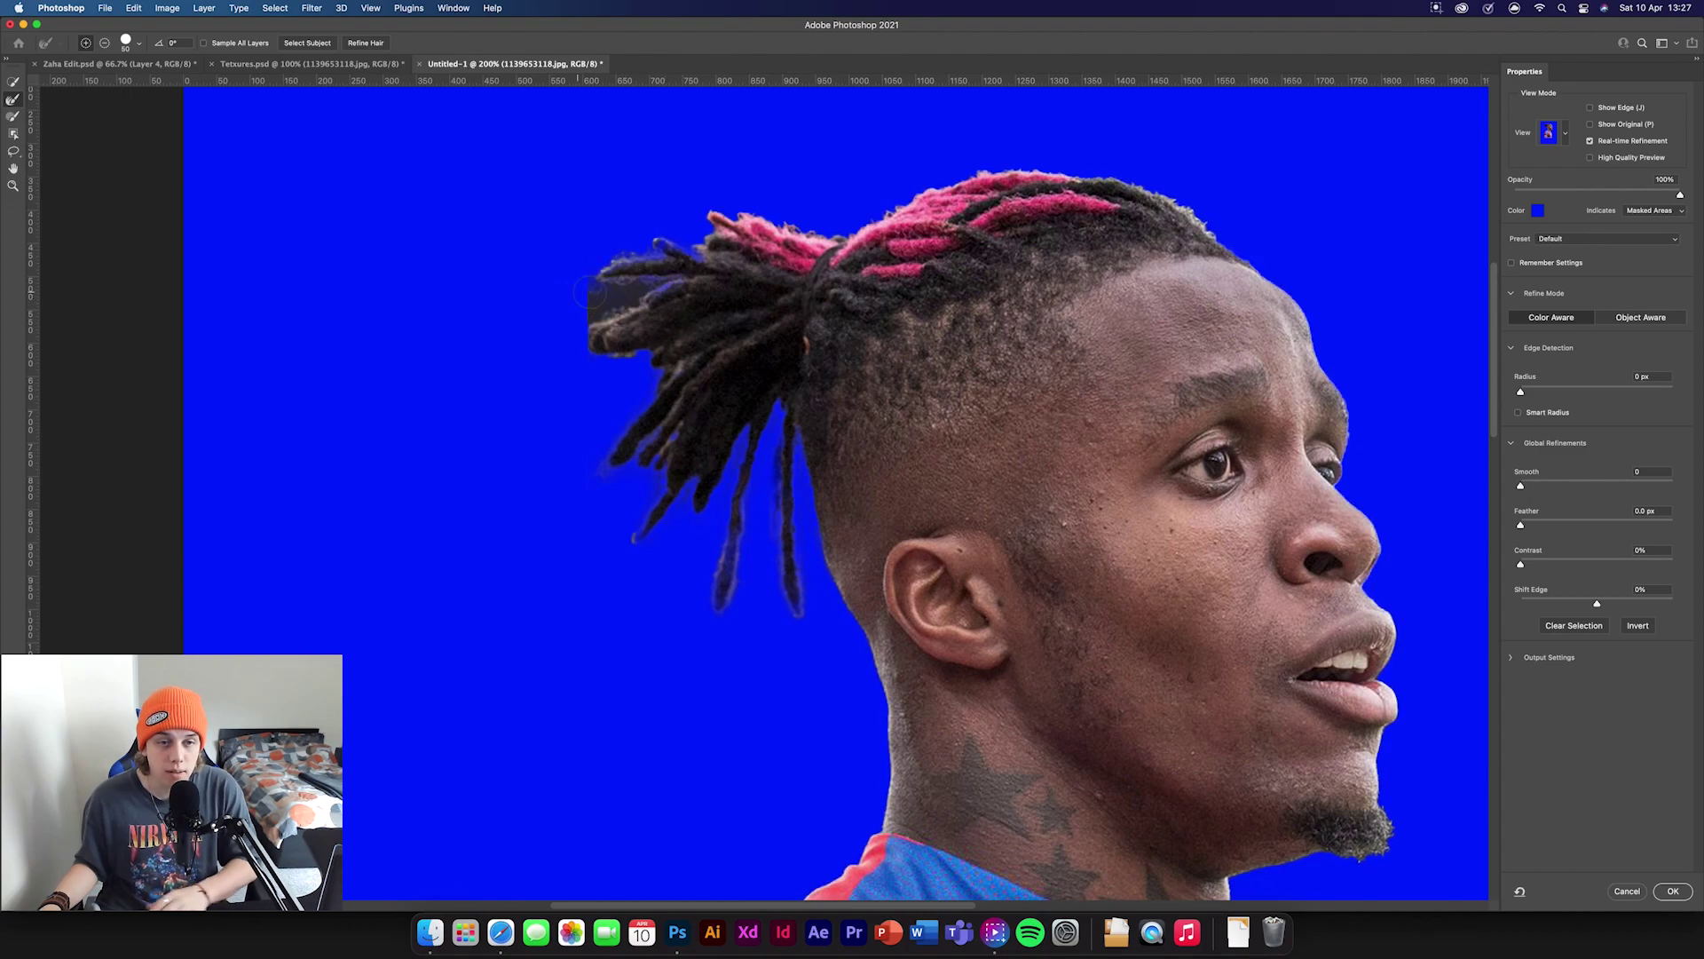
# - Paint the left hair tip into the selection with the mask brush
pyautogui.press('[')
pyautogui.press('[')
pyautogui.press('[')
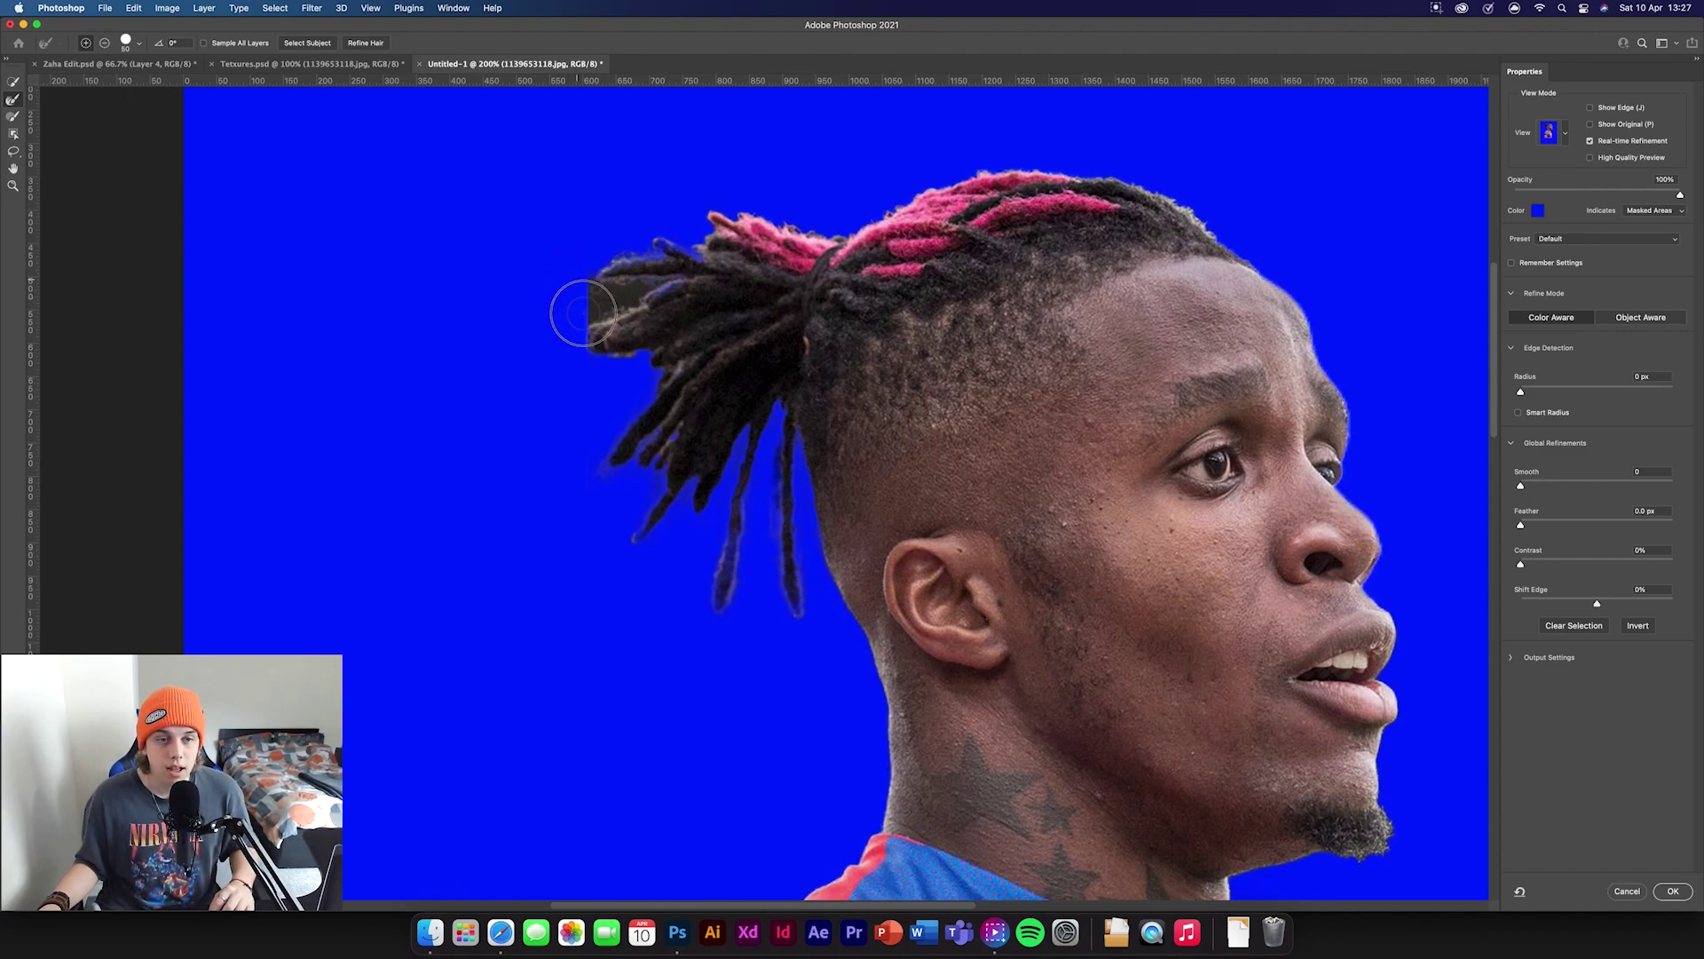
pyautogui.press('b')
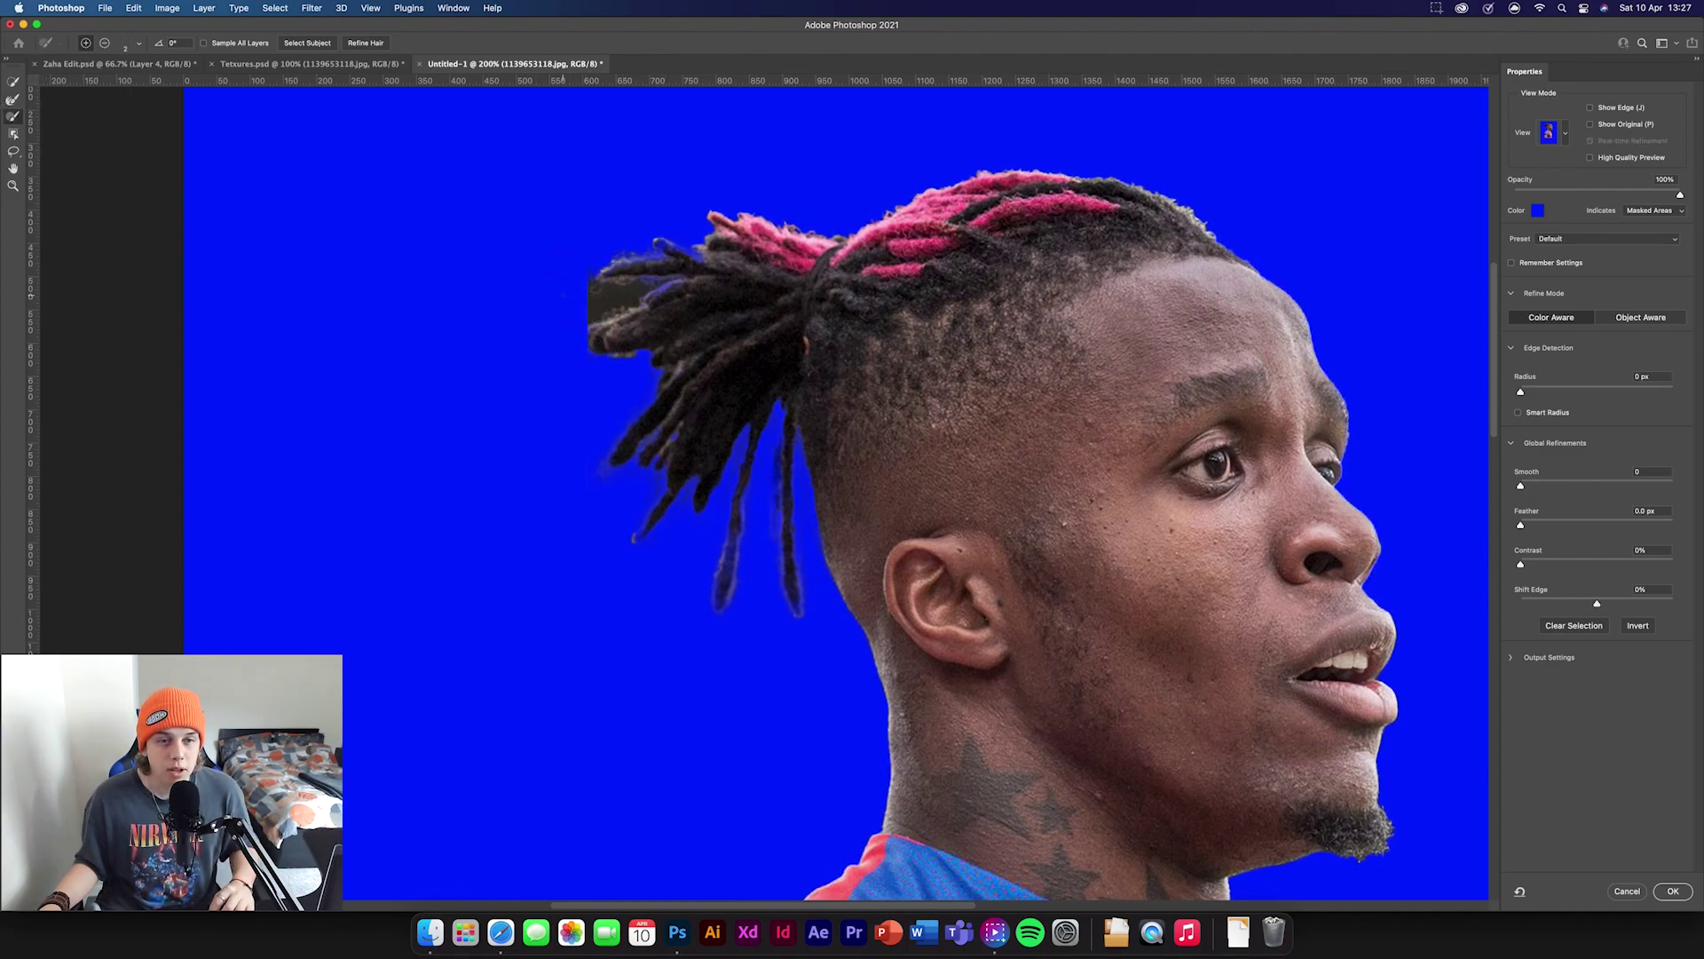
pyautogui.press(']')
pyautogui.press(']')
pyautogui.press(']')
pyautogui.press(']')
pyautogui.press(']')
pyautogui.press(']')
pyautogui.press(']')
pyautogui.moveTo(584, 282); pyautogui.dragTo(574, 235)
pyautogui.press(']')
pyautogui.press(']')
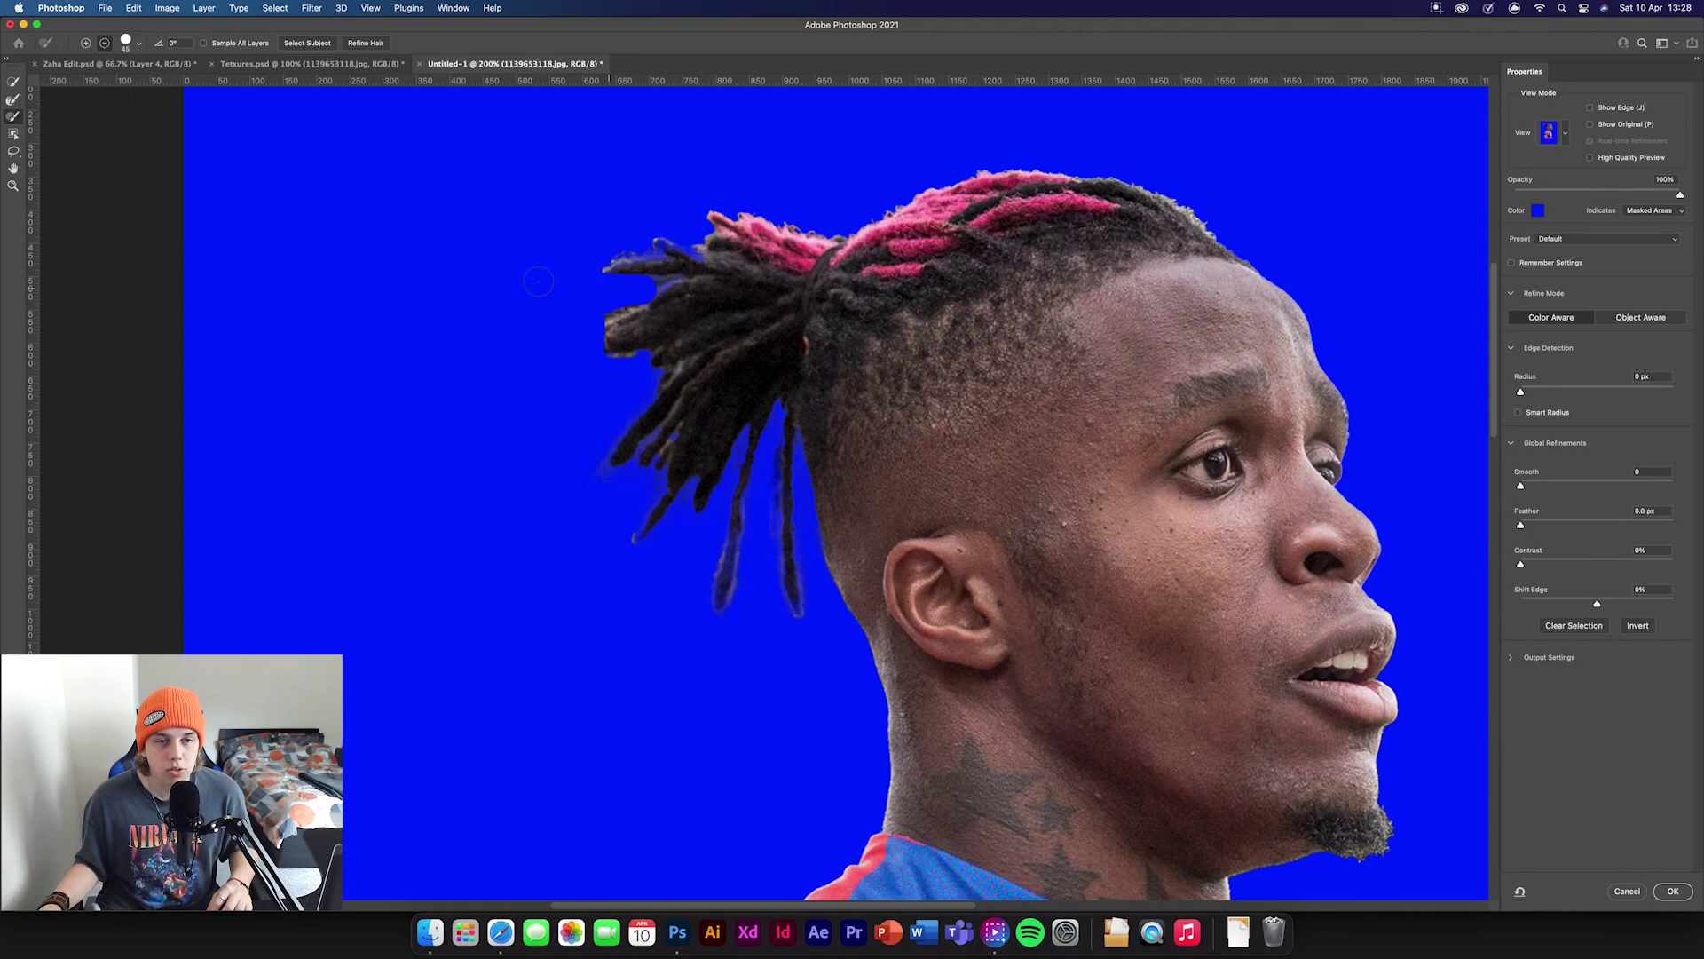
pyautogui.press('[')
pyautogui.press('[')
pyautogui.press(']')
pyautogui.press(']')
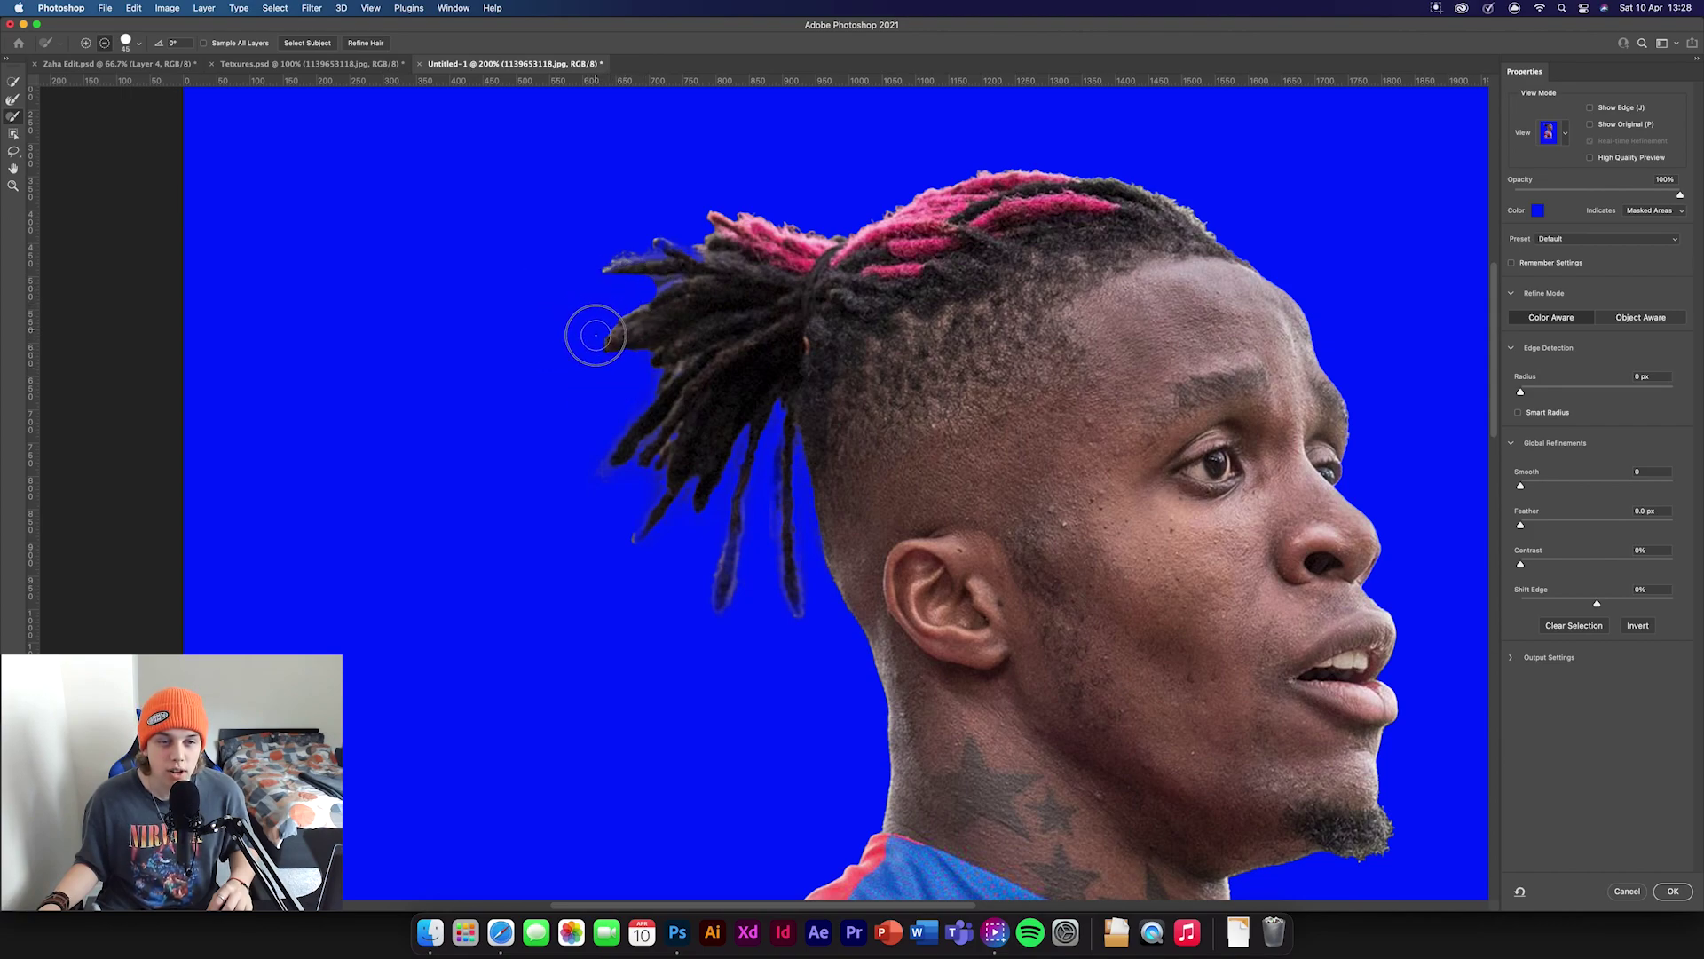
pyautogui.press('[')
pyautogui.press('[')
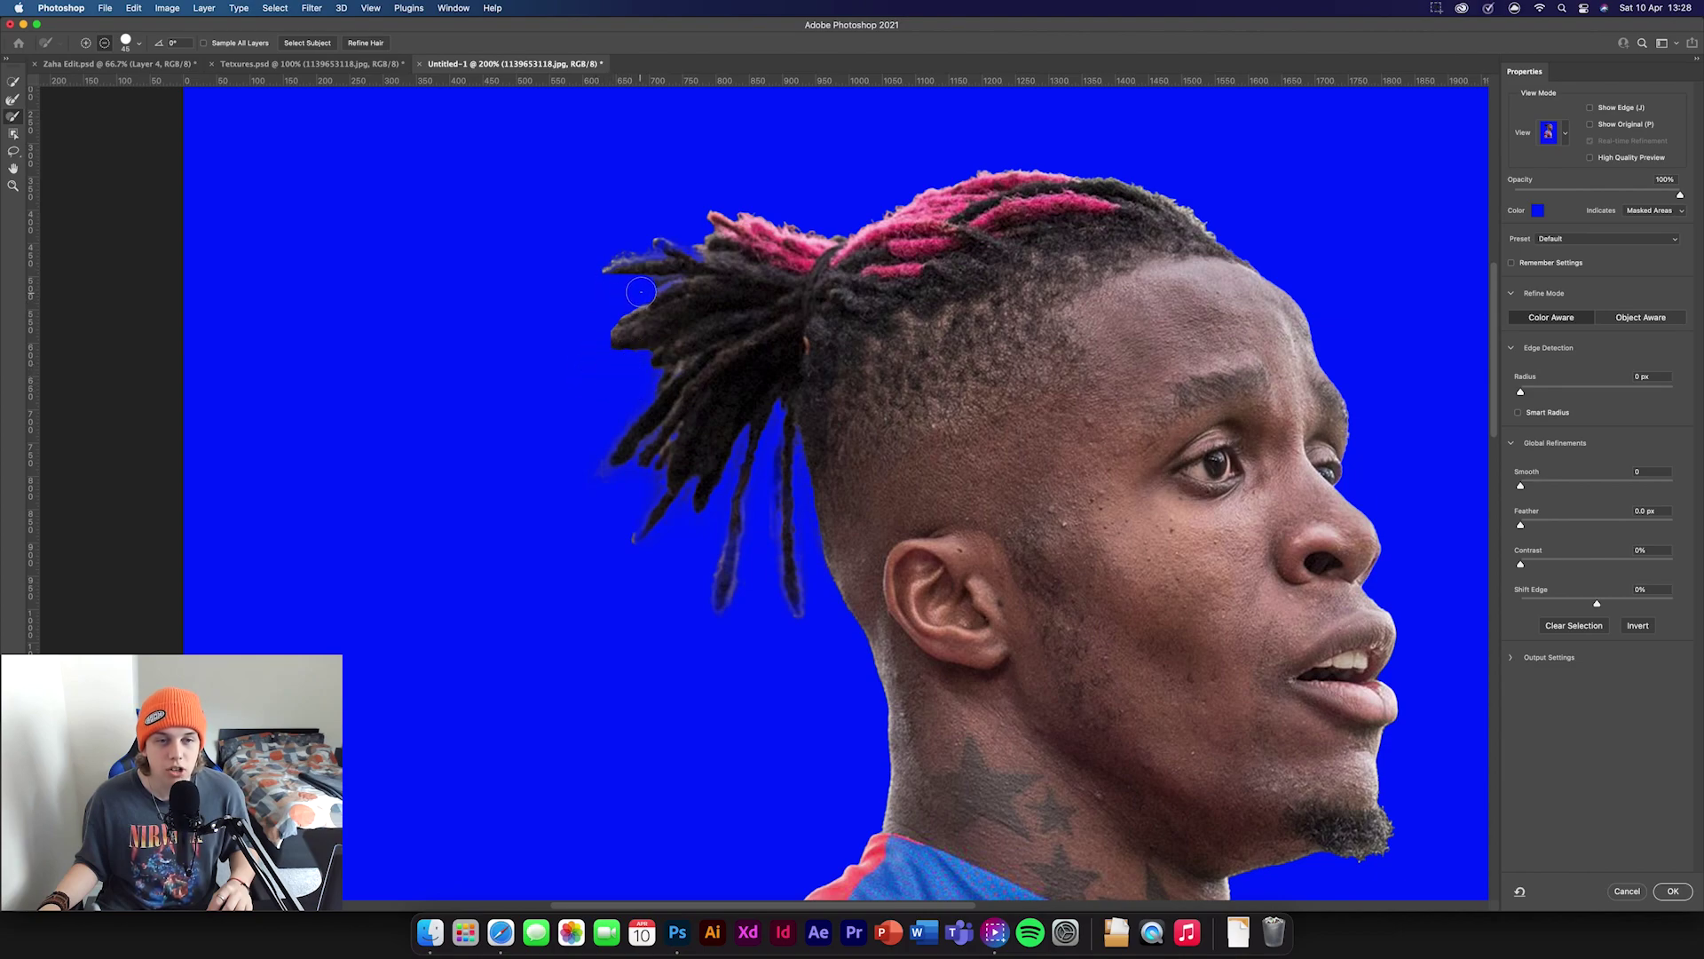
# - Refine the left dreadlock tips, setting the mask brush to size 15
pyautogui.click(9, 100)
pyautogui.moveTo(610, 301)
pyautogui.mouseDown()
pyautogui.moveTo(673, 286)
pyautogui.moveTo(638, 235)
pyautogui.moveTo(700, 315)
pyautogui.mouseUp()
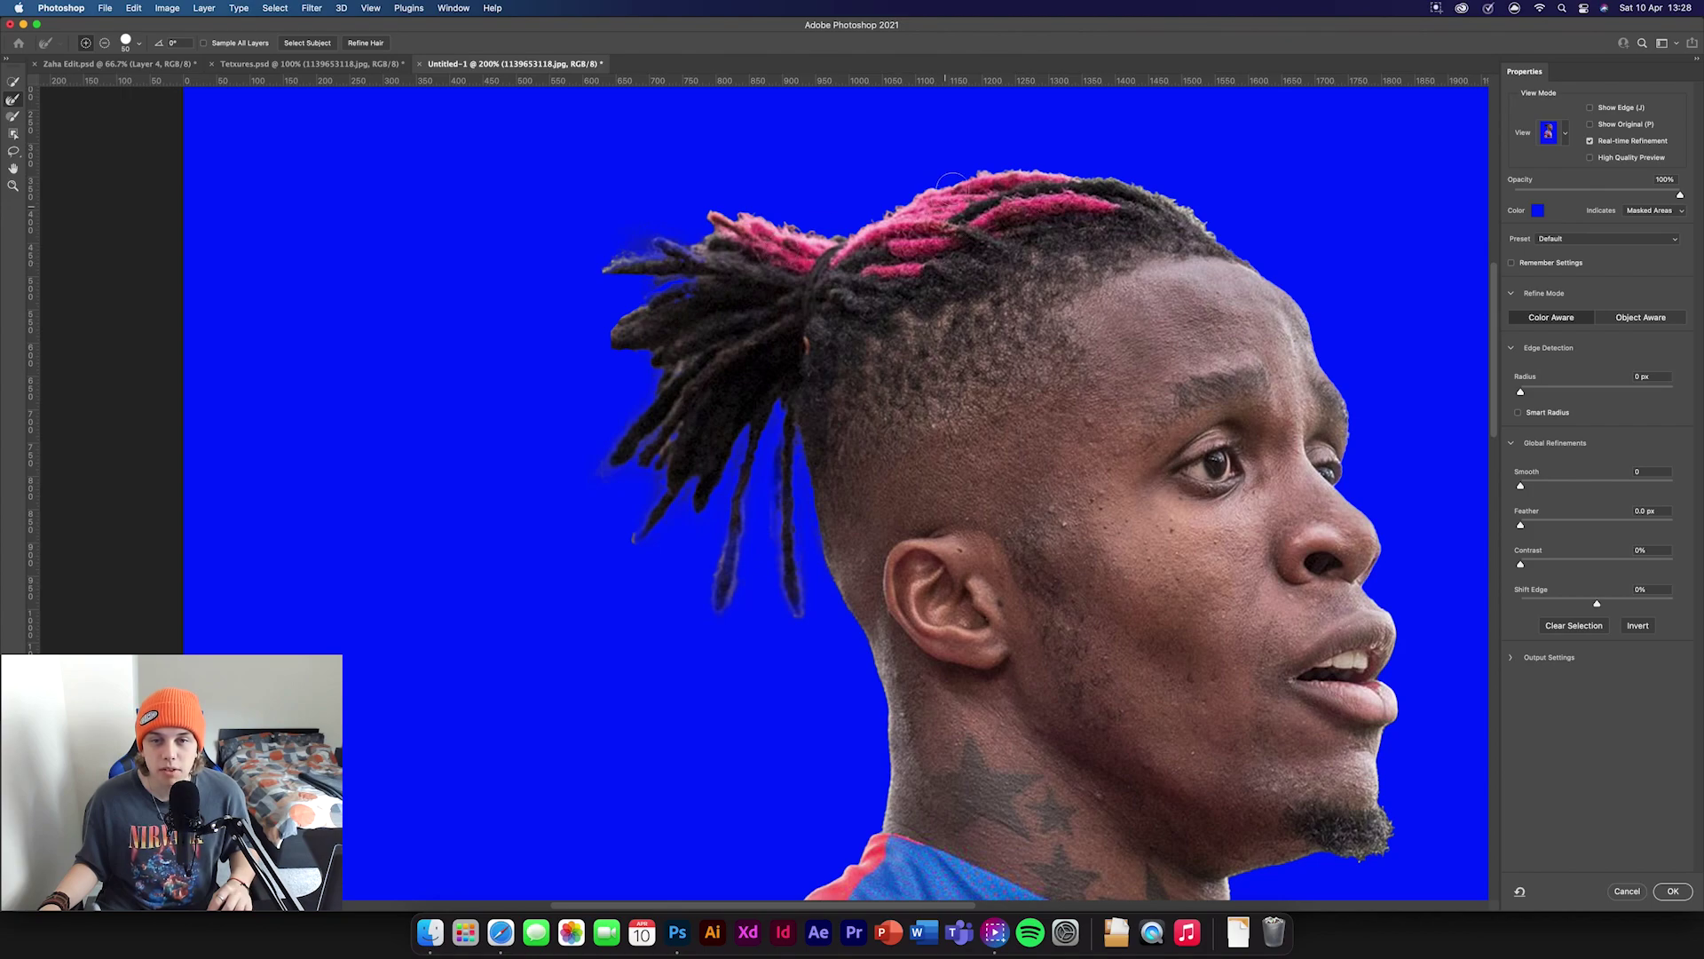
pyautogui.click(12, 117)
pyautogui.press('[')
pyautogui.press('[')
pyautogui.press('[')
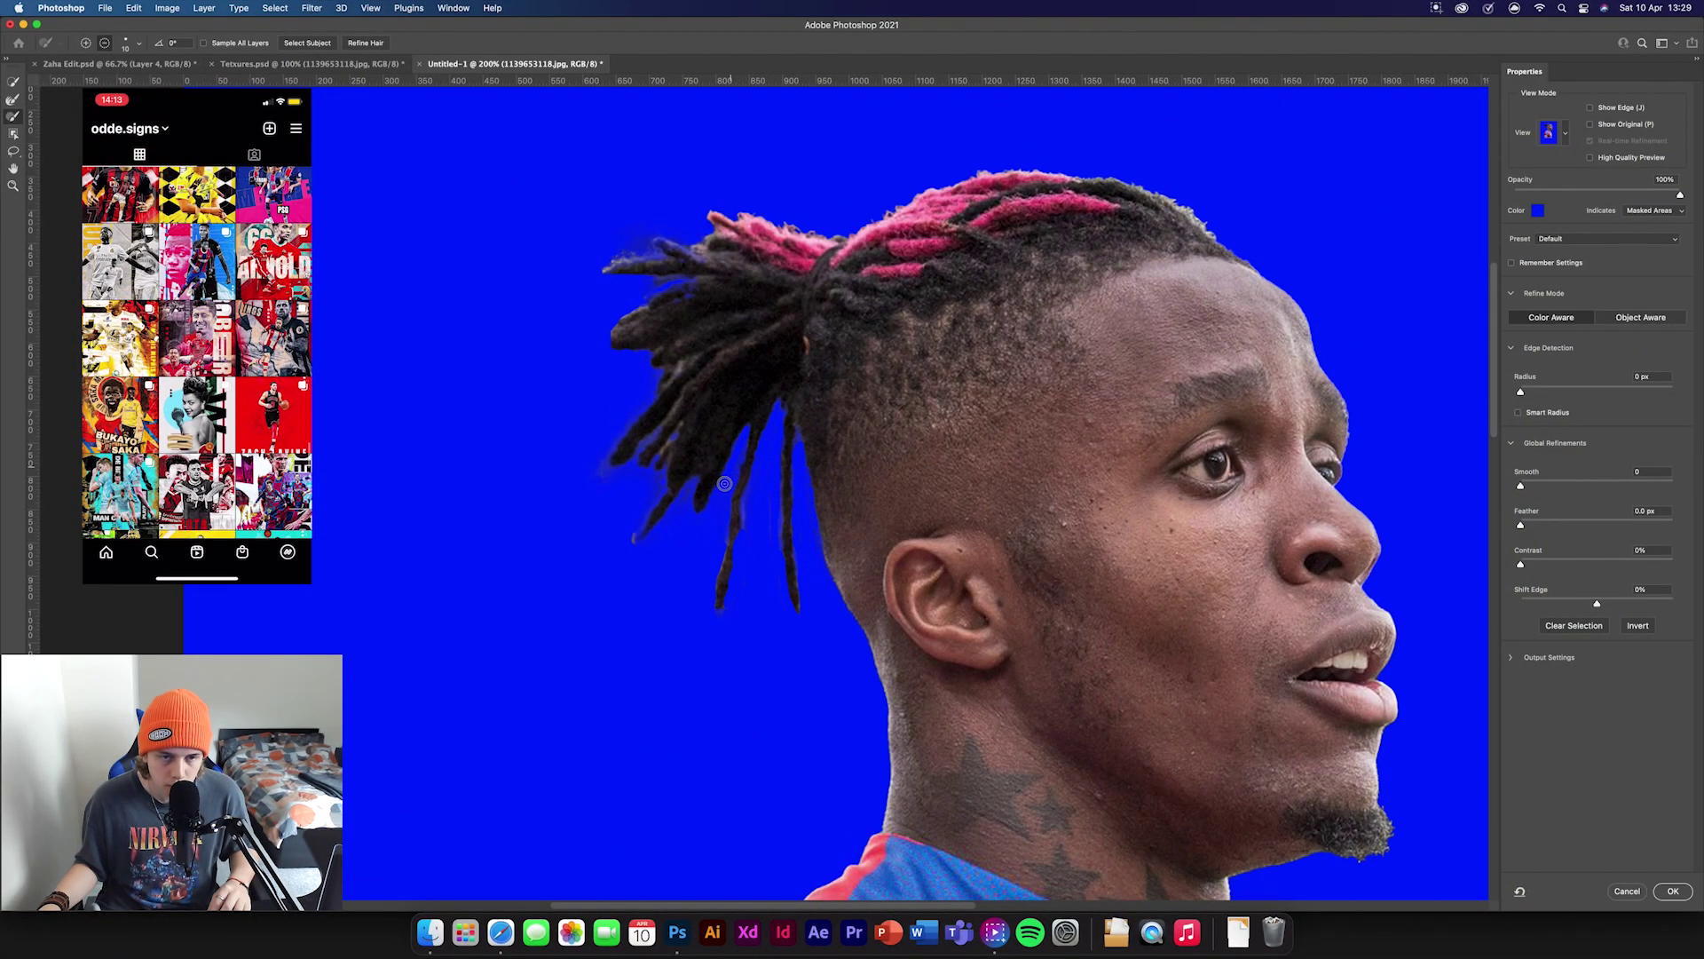
pyautogui.scroll(-5, 748, 436)
pyautogui.hscroll(4, 748, 436)
pyautogui.press(']')
pyautogui.press(']')
pyautogui.press(']')
pyautogui.press(']')
pyautogui.scroll(-5, 1030, 482)
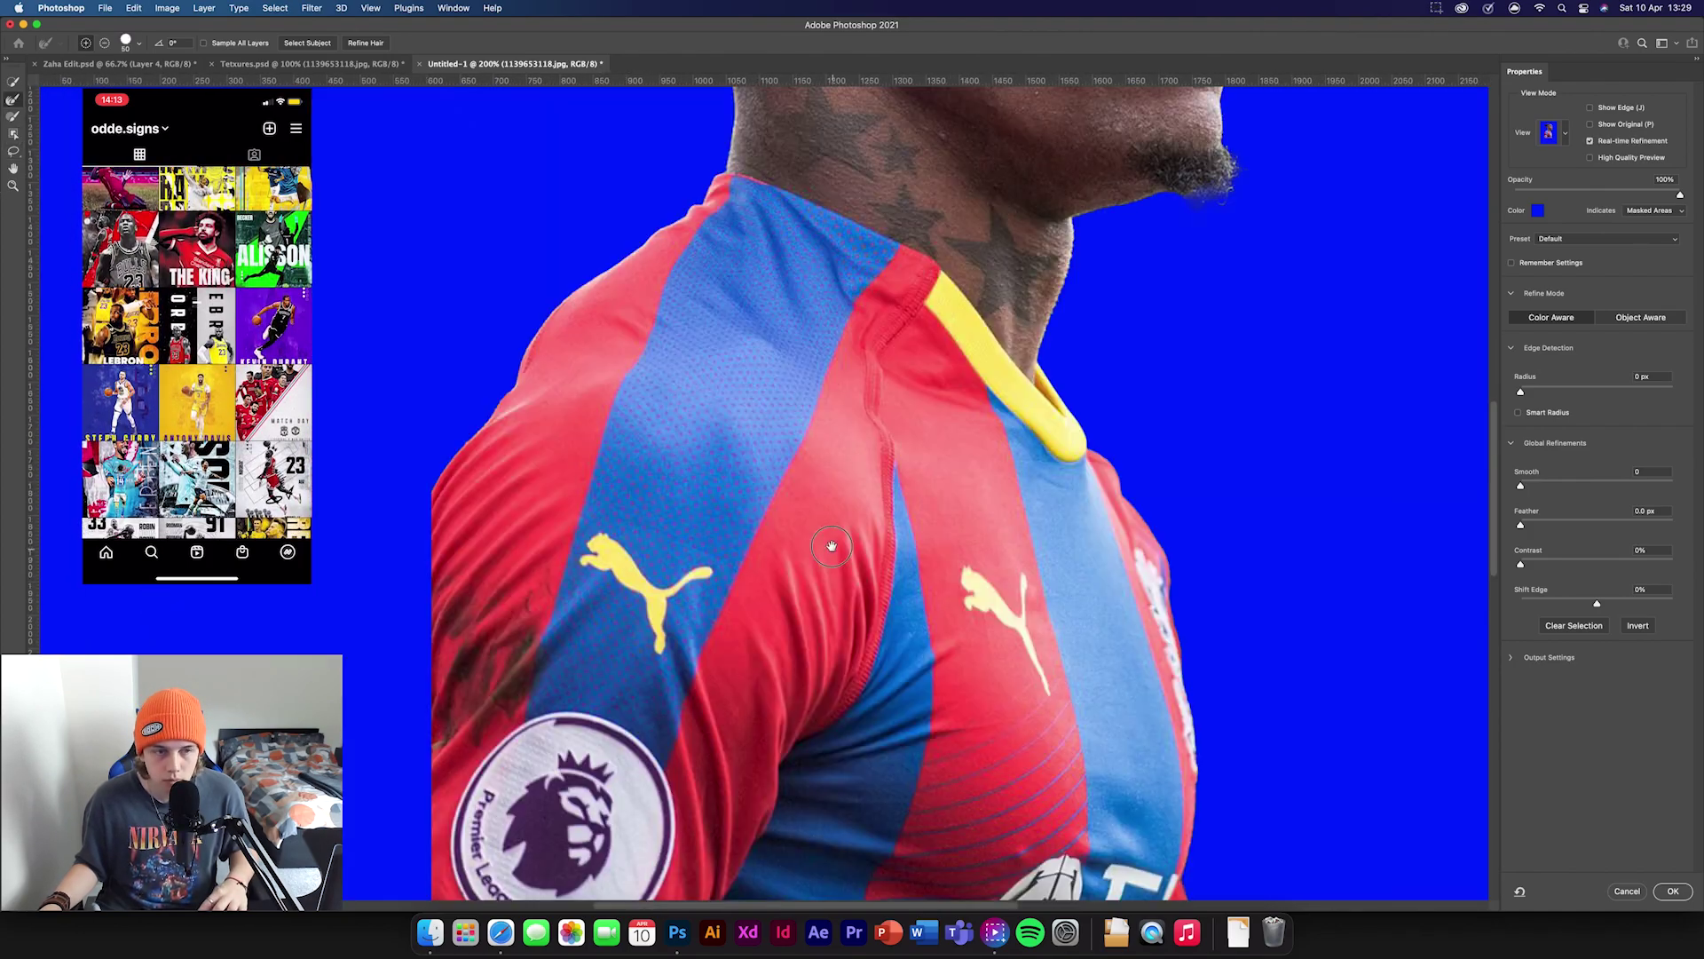
pyautogui.scroll(10, 799, 533)
pyautogui.hscroll(-4, 799, 532)
pyautogui.press('[')
pyautogui.press('[')
pyautogui.press('[')
pyautogui.press('[')
pyautogui.press(']')
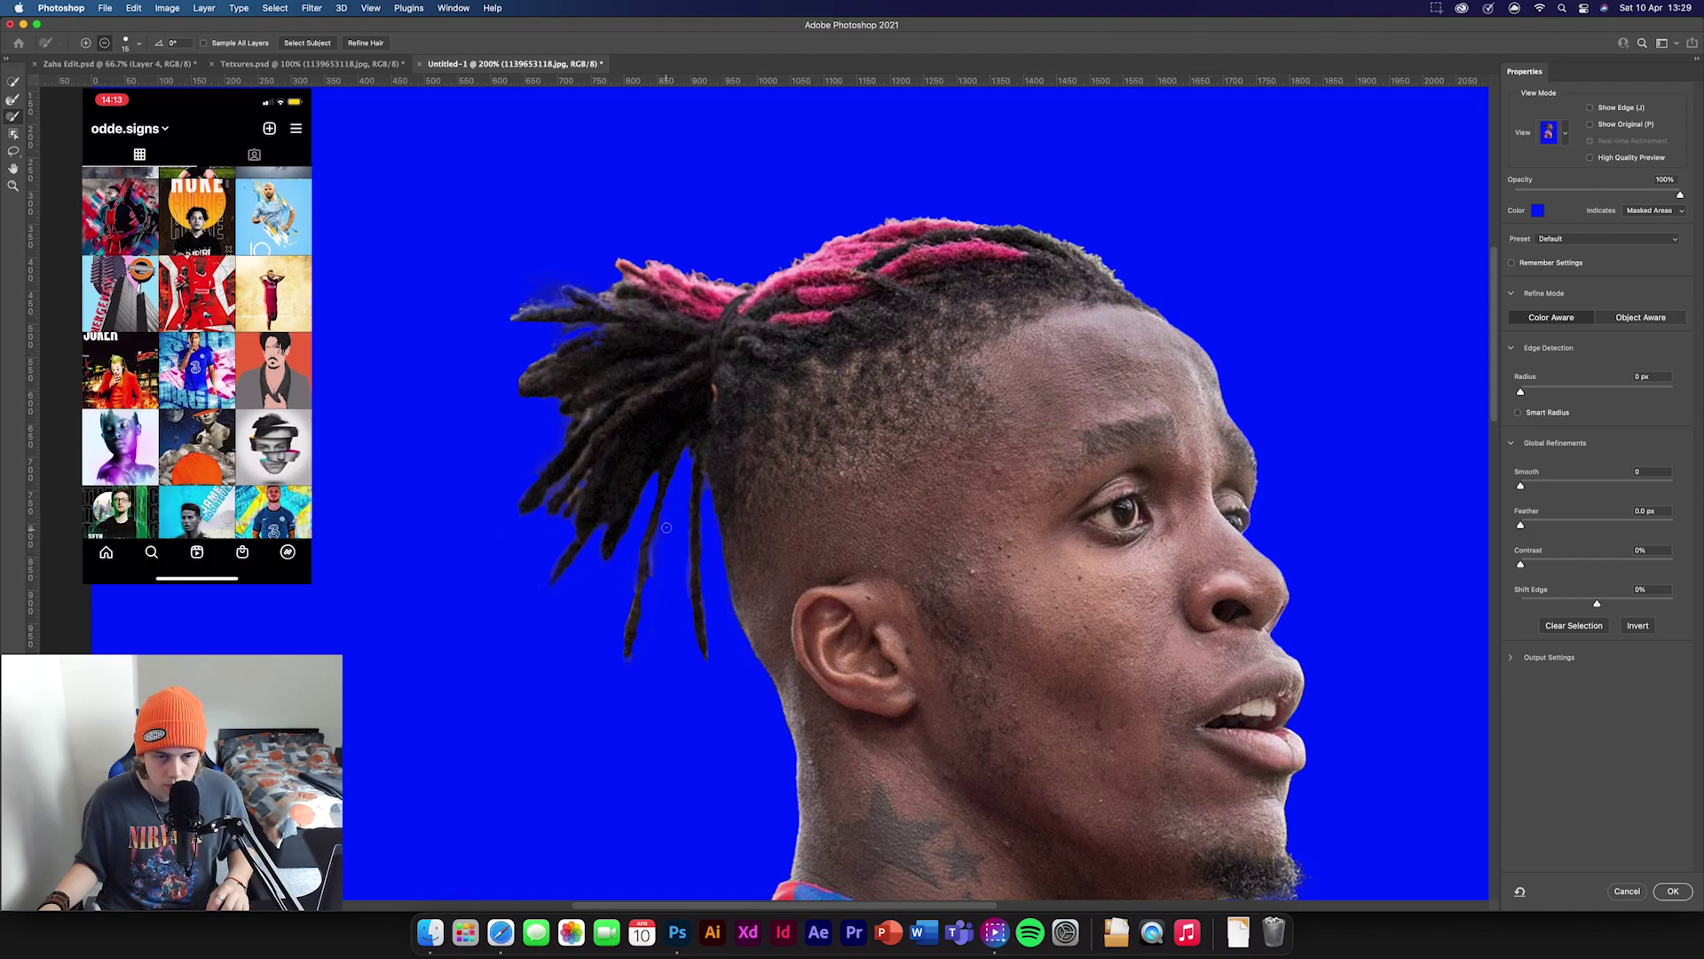
# - In On White view, refine the hair strand and touch up its strand tips
pyautogui.press('w')
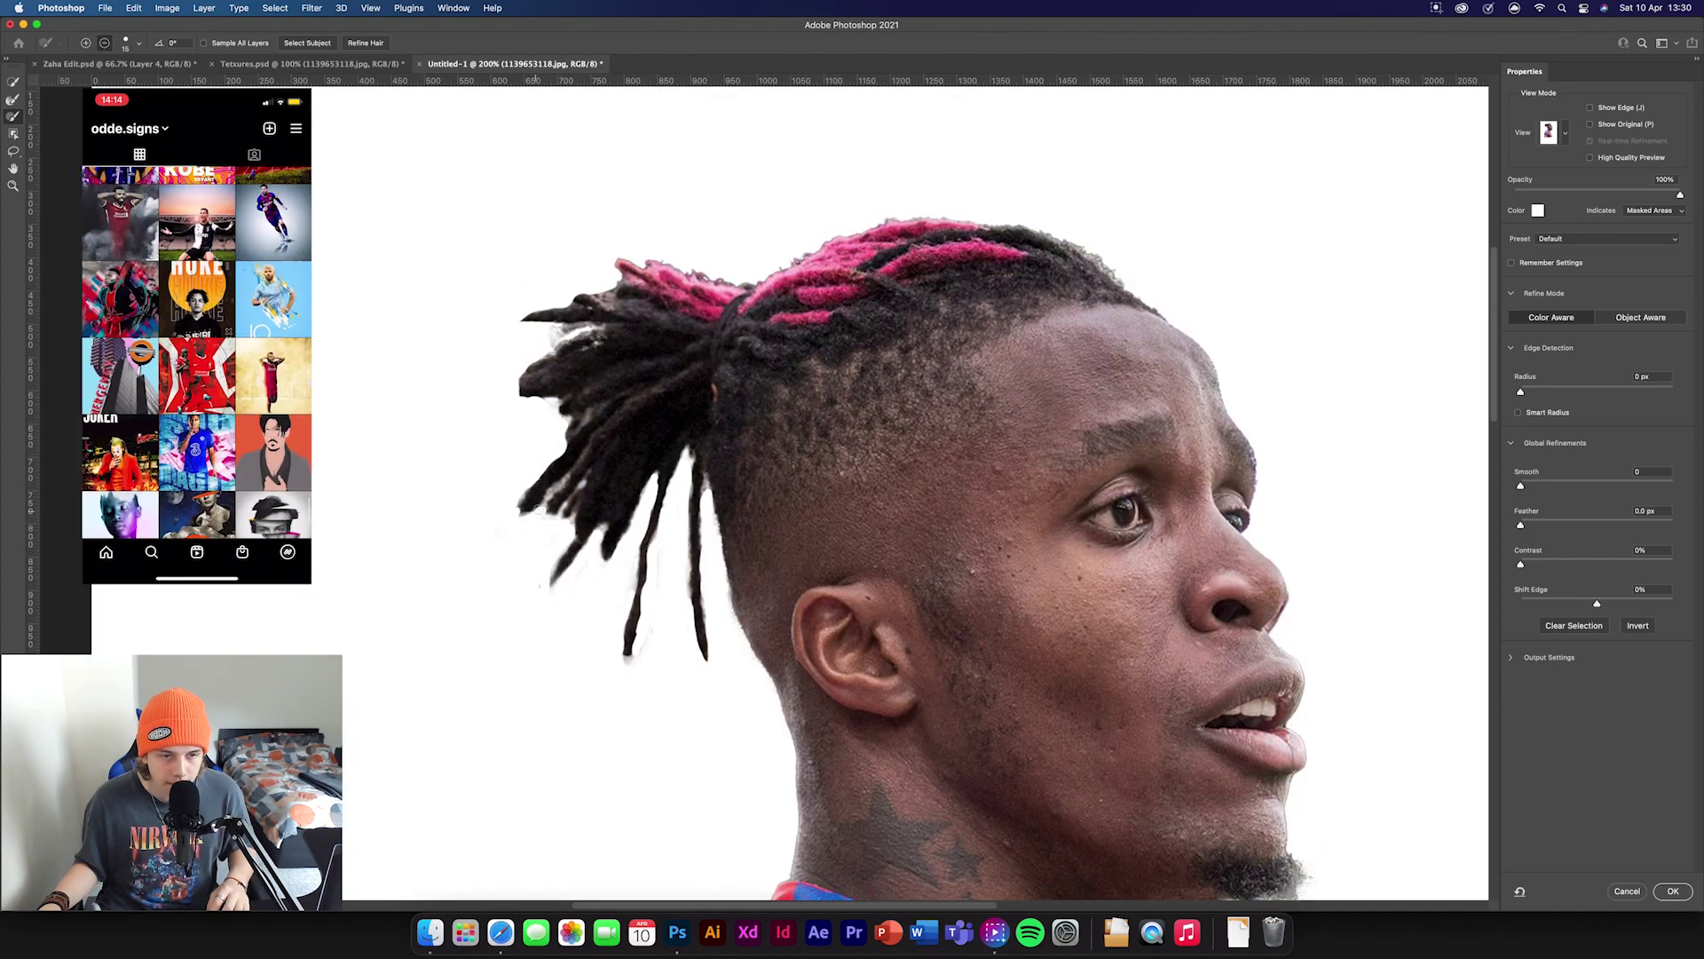
pyautogui.moveTo(568, 495)
pyautogui.mouseDown()
pyautogui.moveTo(546, 586)
pyautogui.moveTo(638, 650)
pyautogui.moveTo(659, 563)
pyautogui.mouseUp()
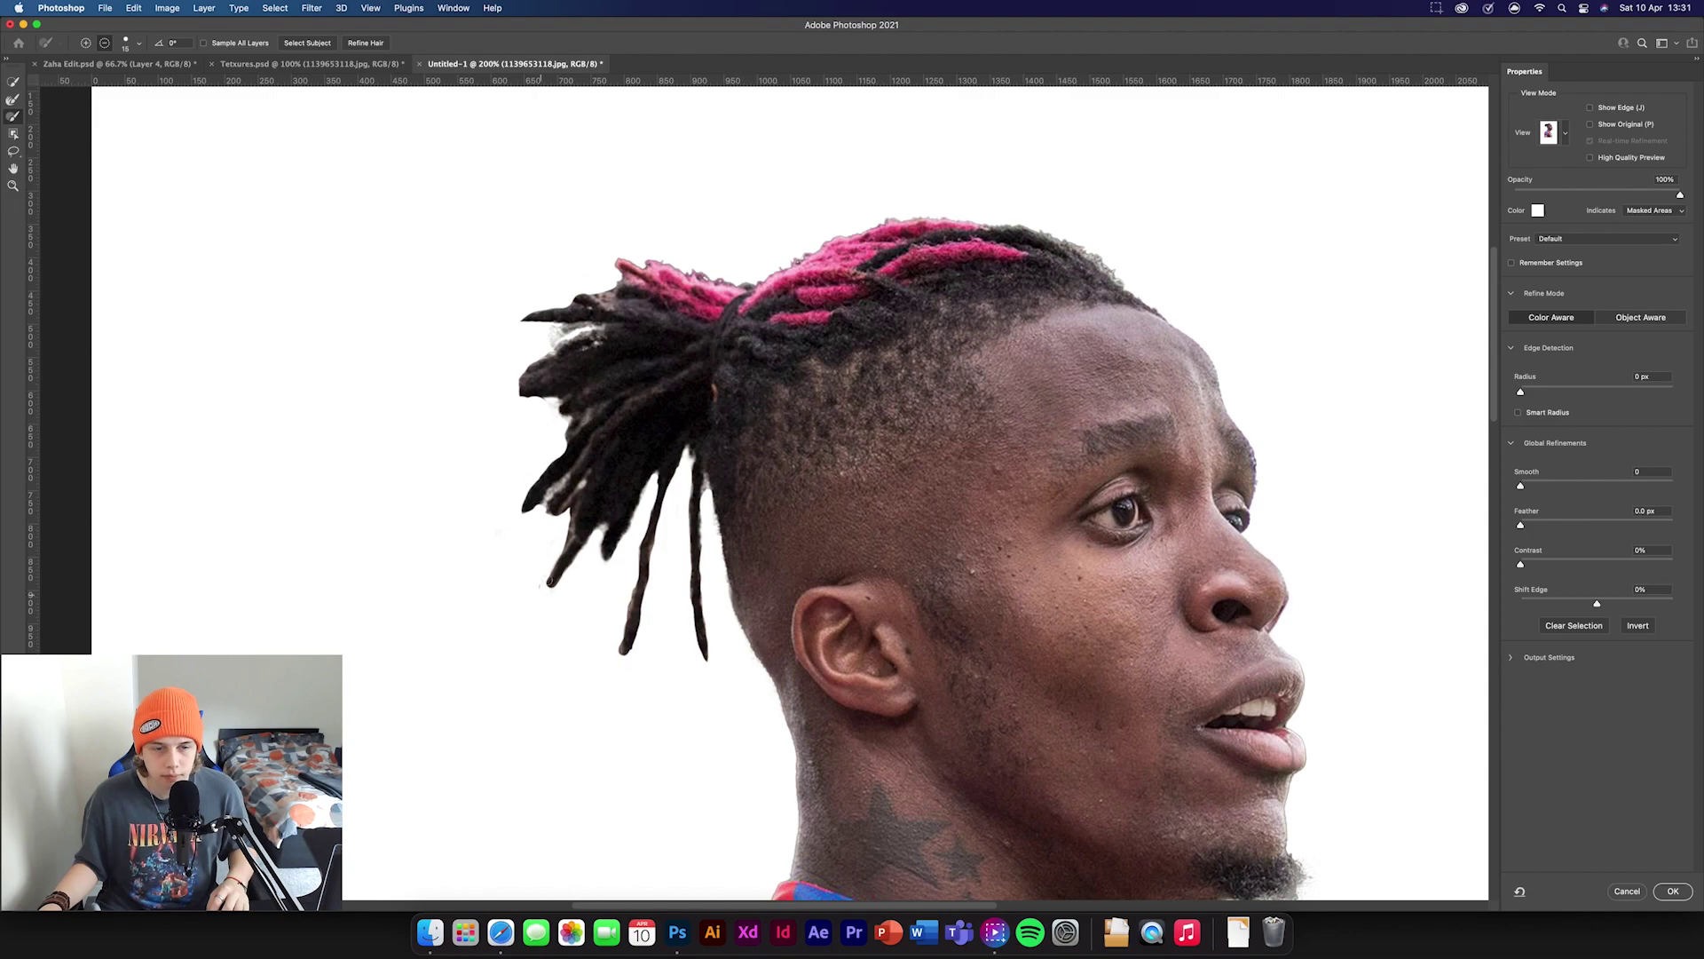
pyautogui.moveTo(553, 578); pyautogui.dragTo(569, 555)
pyautogui.moveTo(622, 625); pyautogui.dragTo(625, 662)
pyautogui.press('[')
pyautogui.press('[')
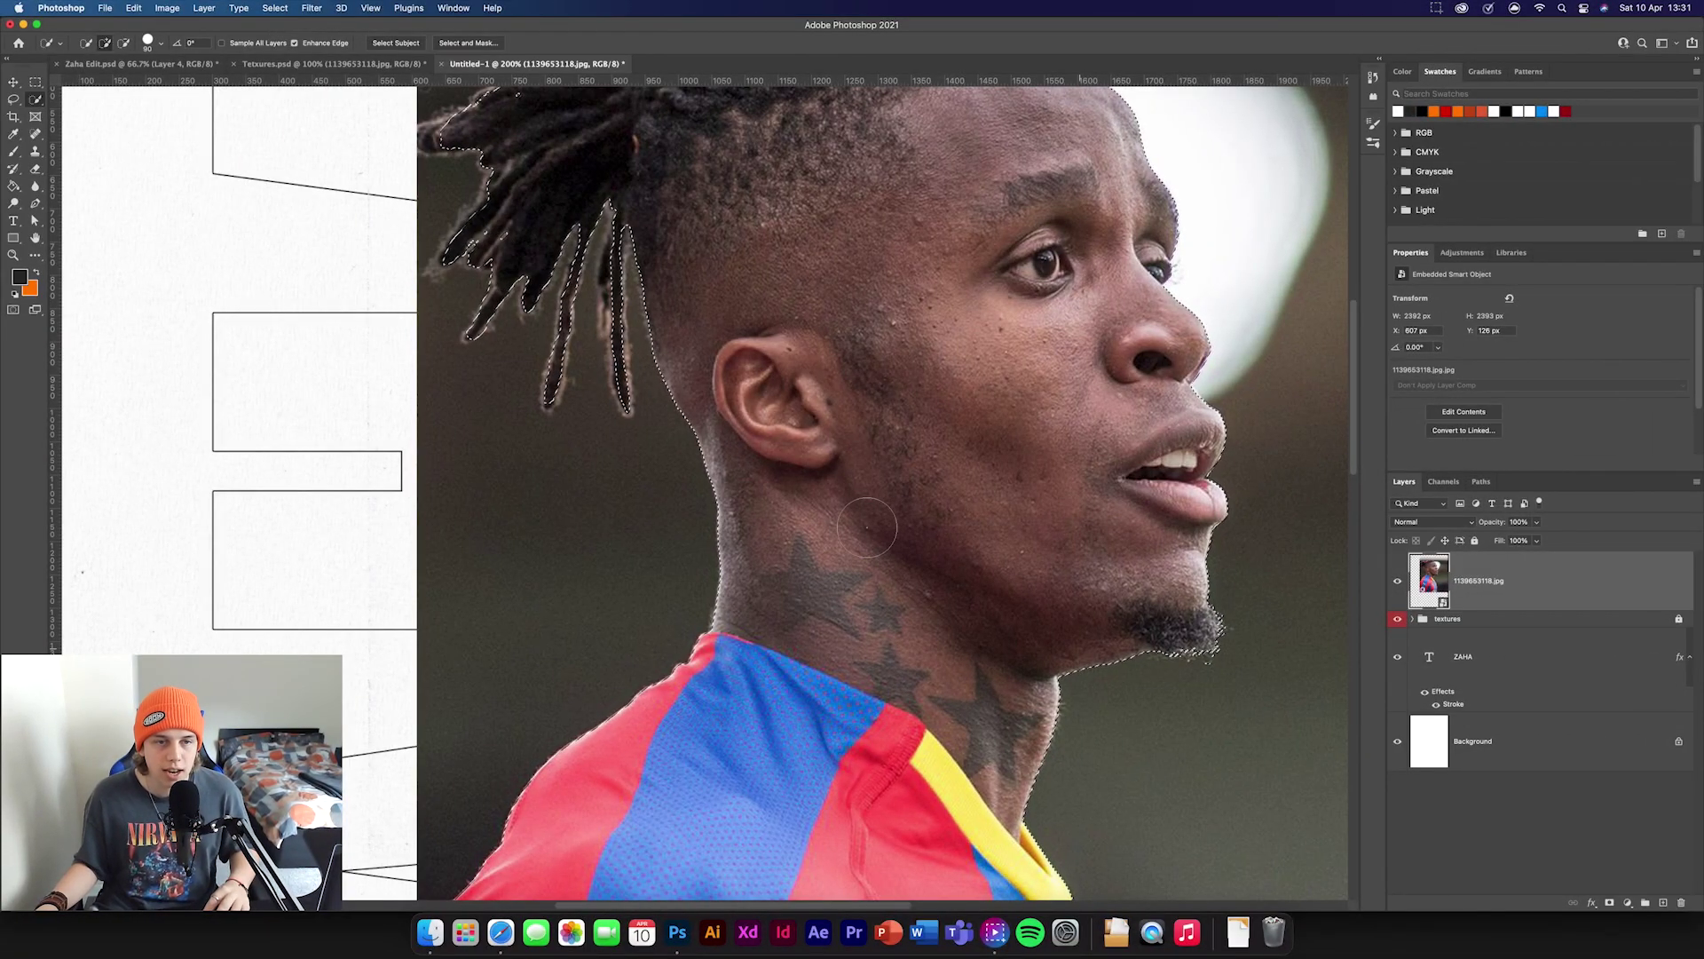
# - Mask the photo to the player selection and zoom out to the whole poster
pyautogui.click(1610, 902)
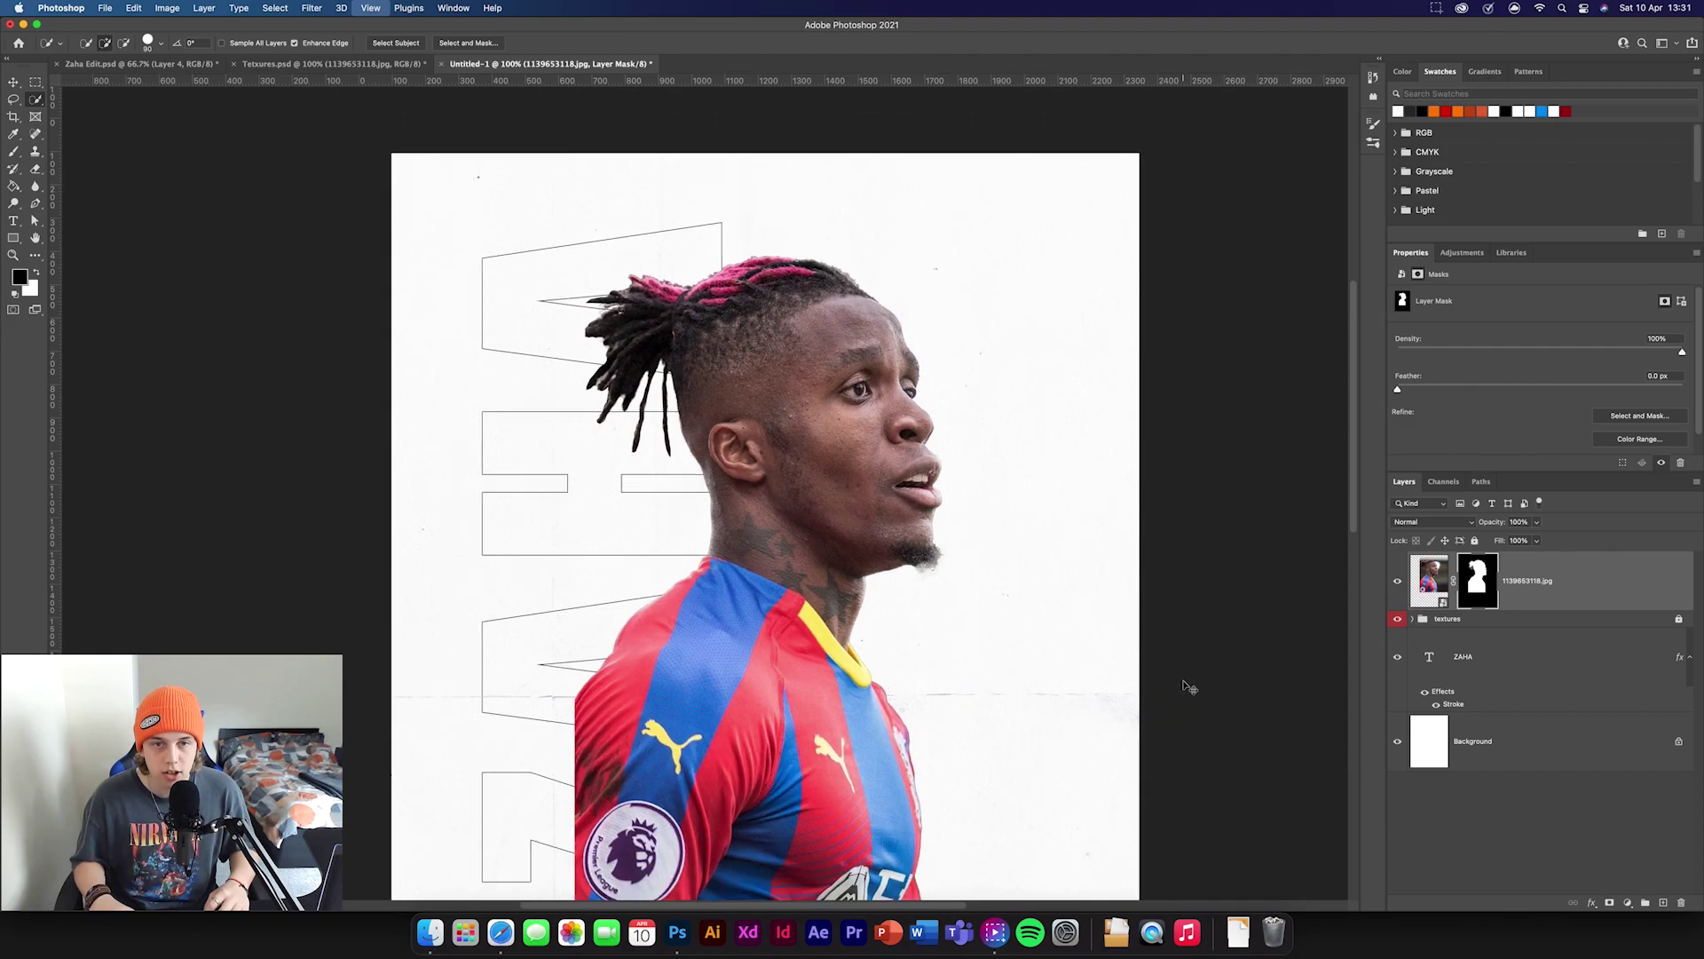
pyautogui.press('super+0')
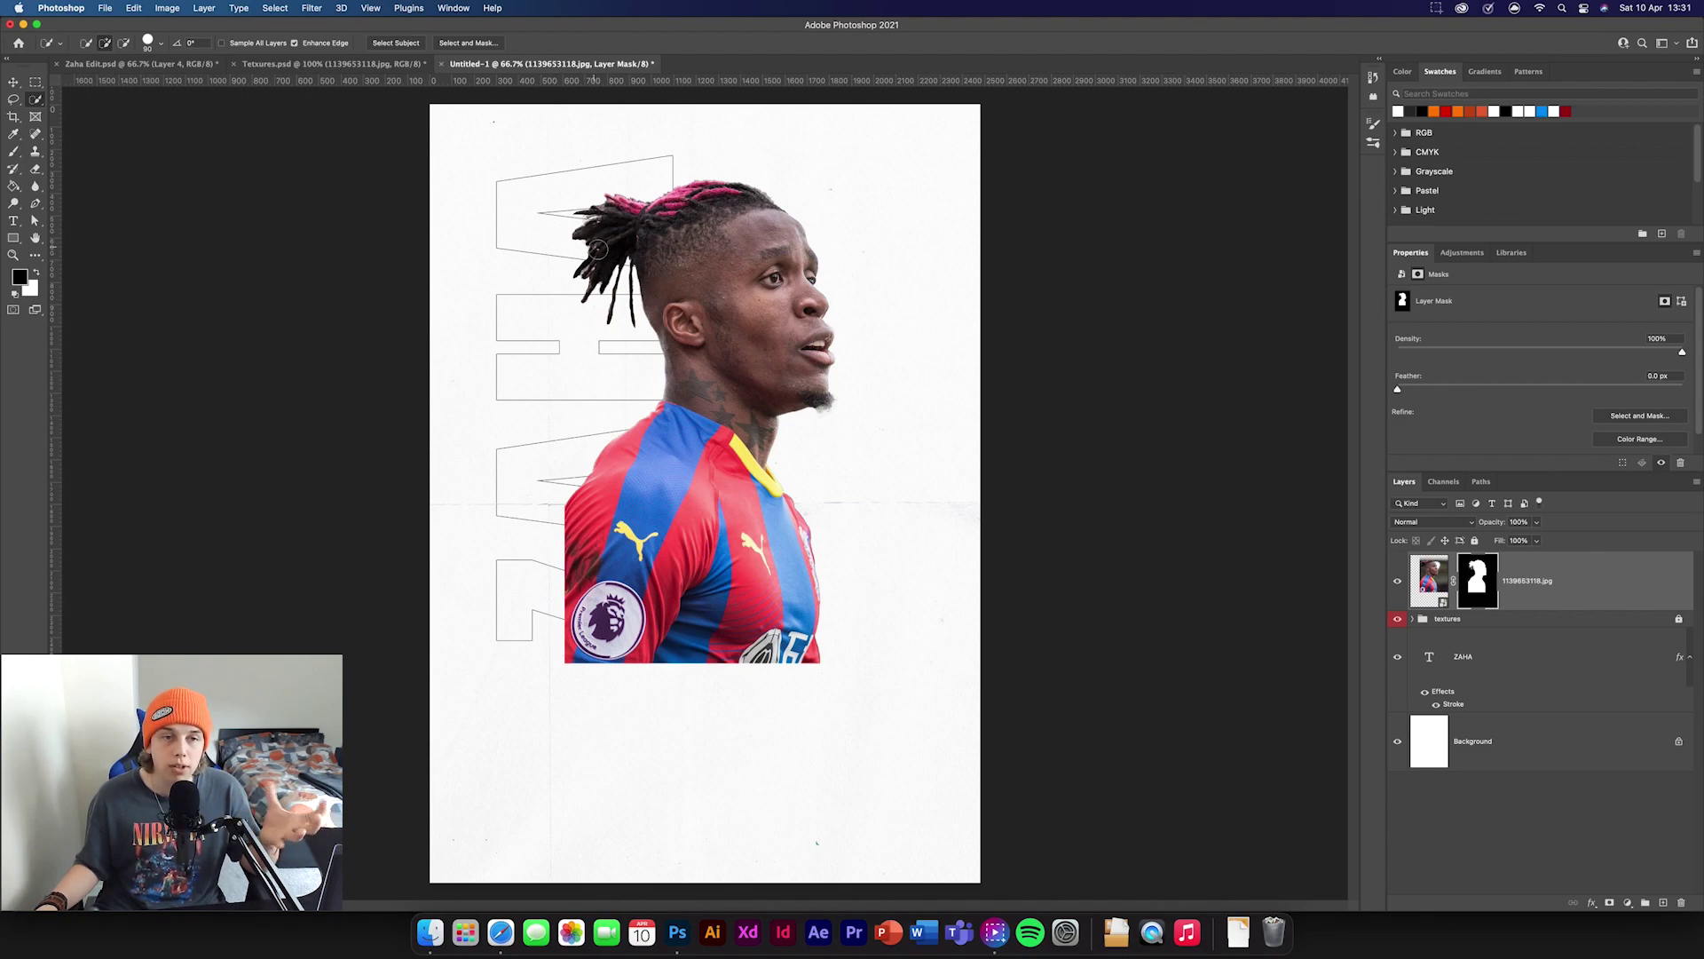
pyautogui.click(12, 84)
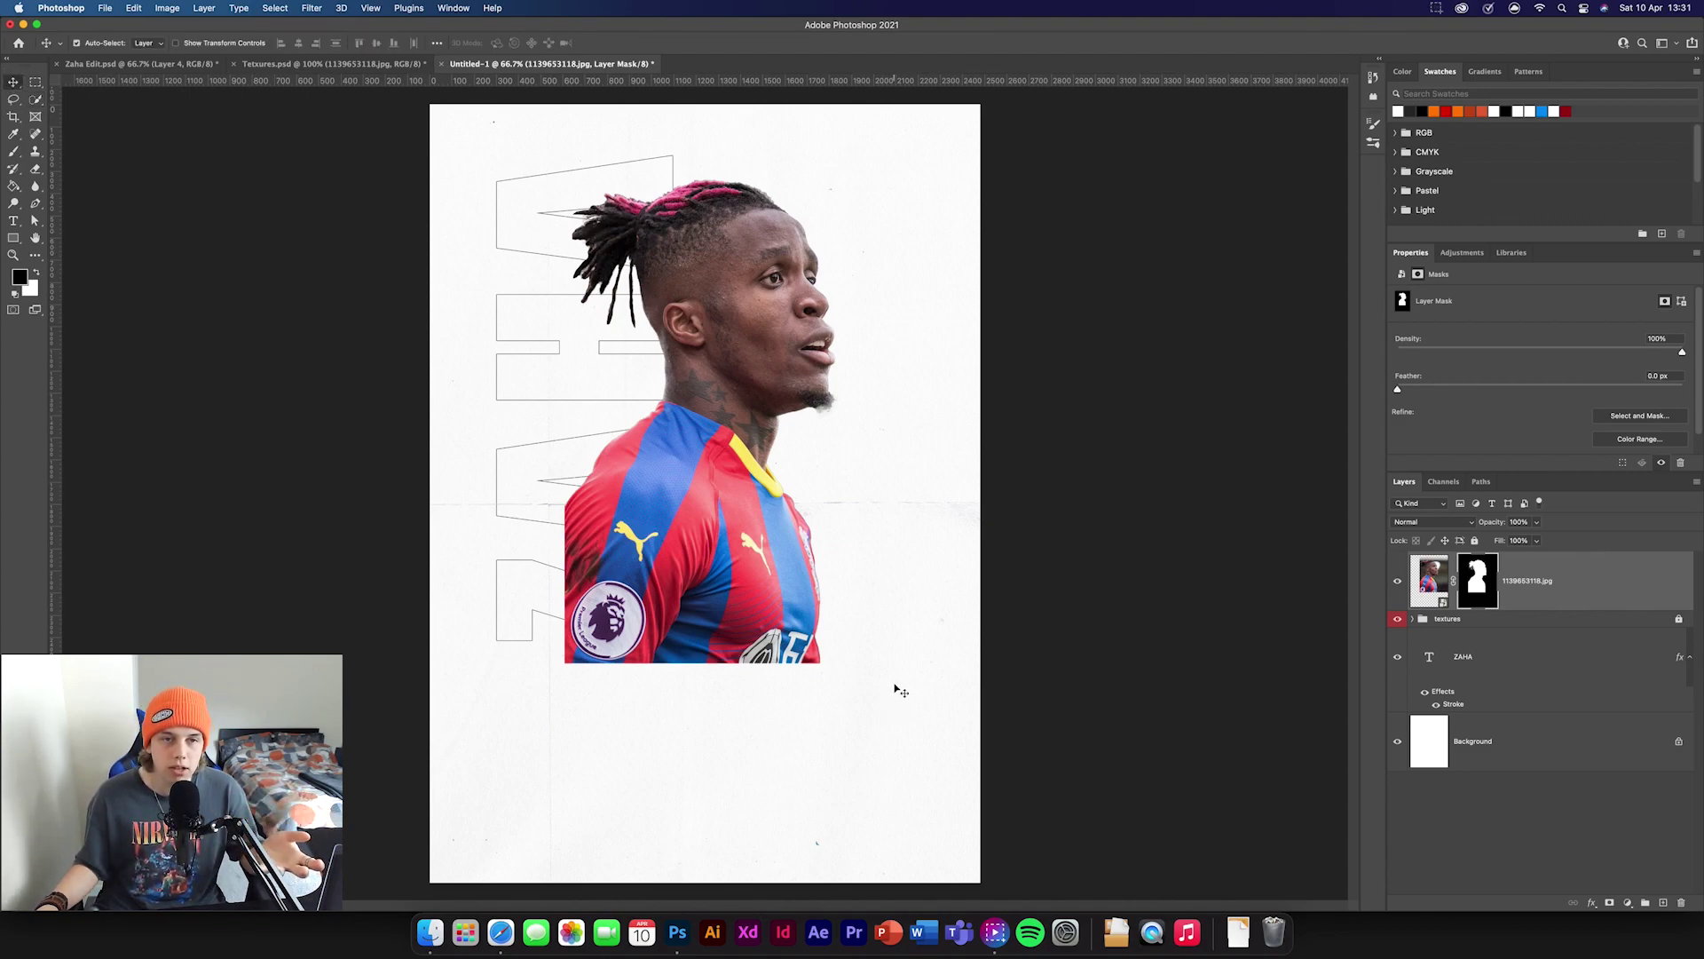
# - Rasterize the photo layer and apply its layer mask permanently
pyautogui.rightClick(1489, 603)
pyautogui.click(1566, 577)
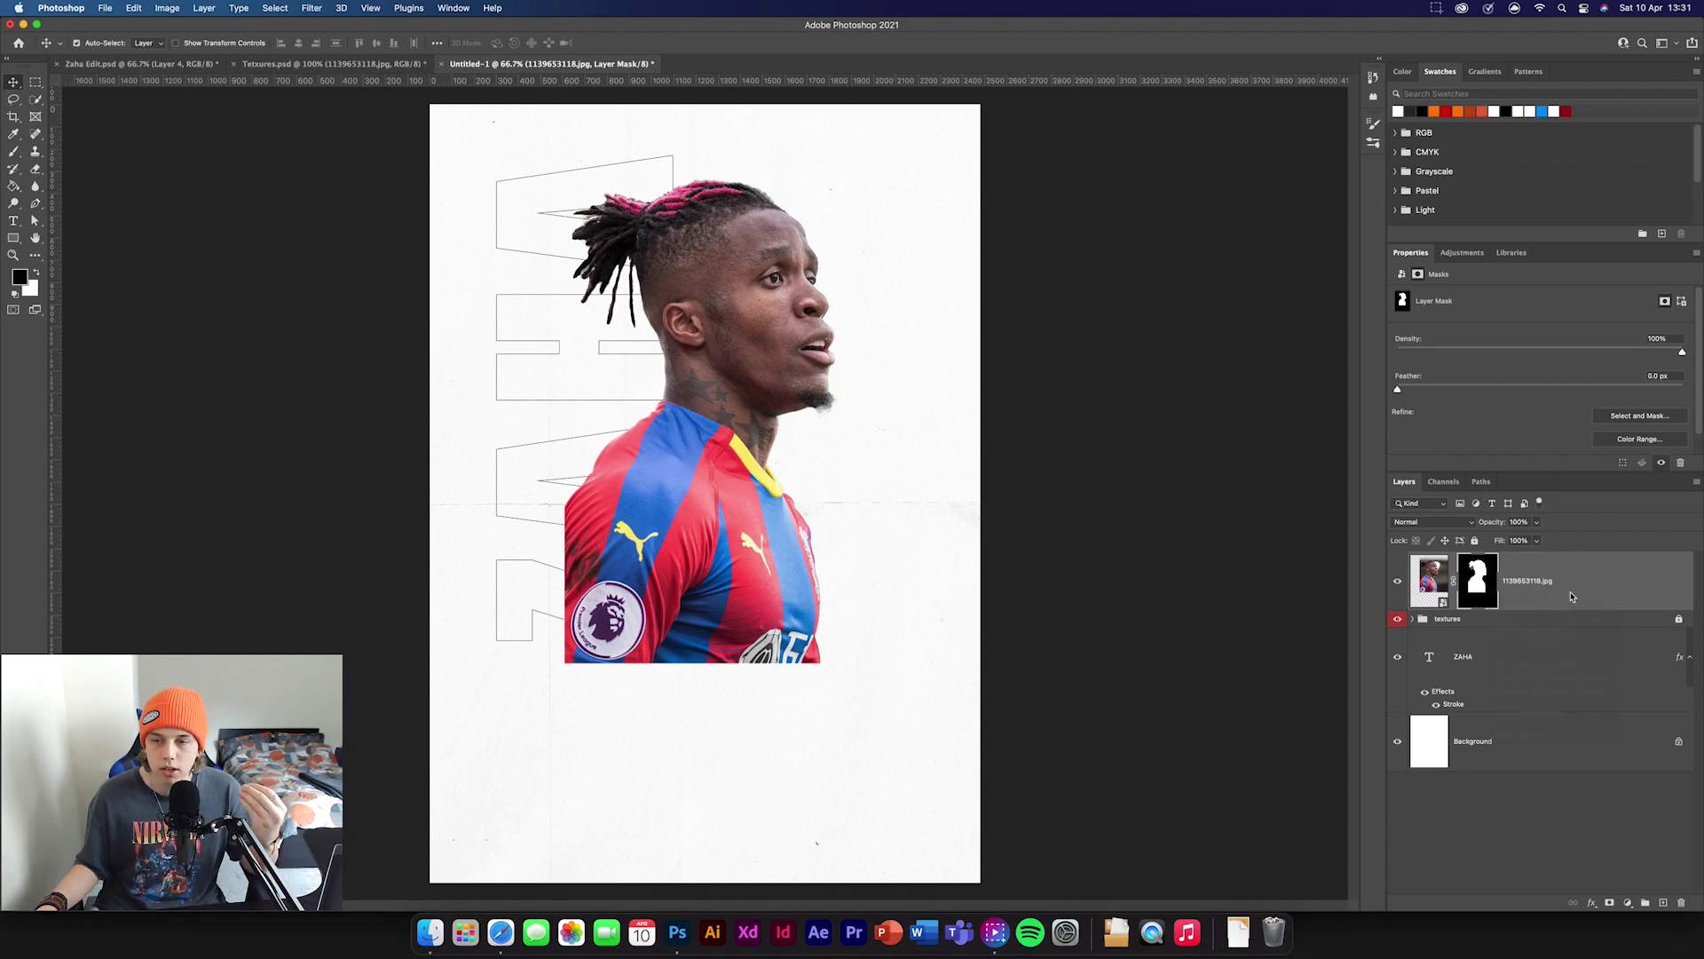
pyautogui.rightClick(1576, 595)
pyautogui.click(1475, 512)
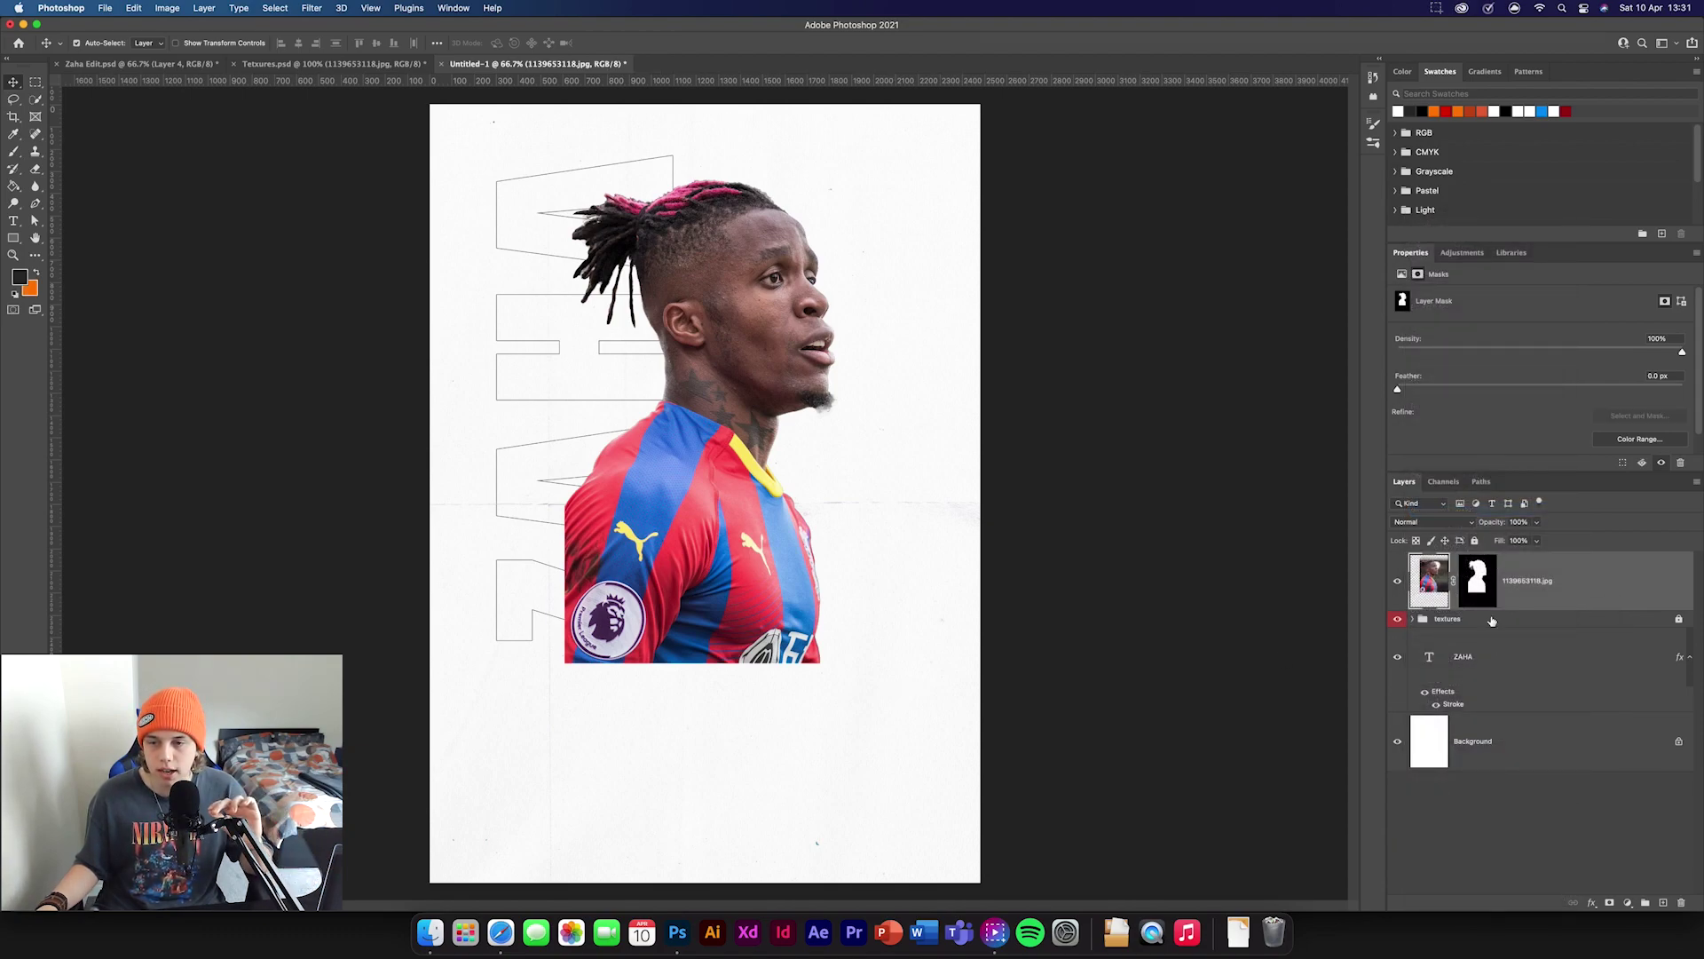
pyautogui.rightClick(1489, 592)
pyautogui.click(1514, 636)
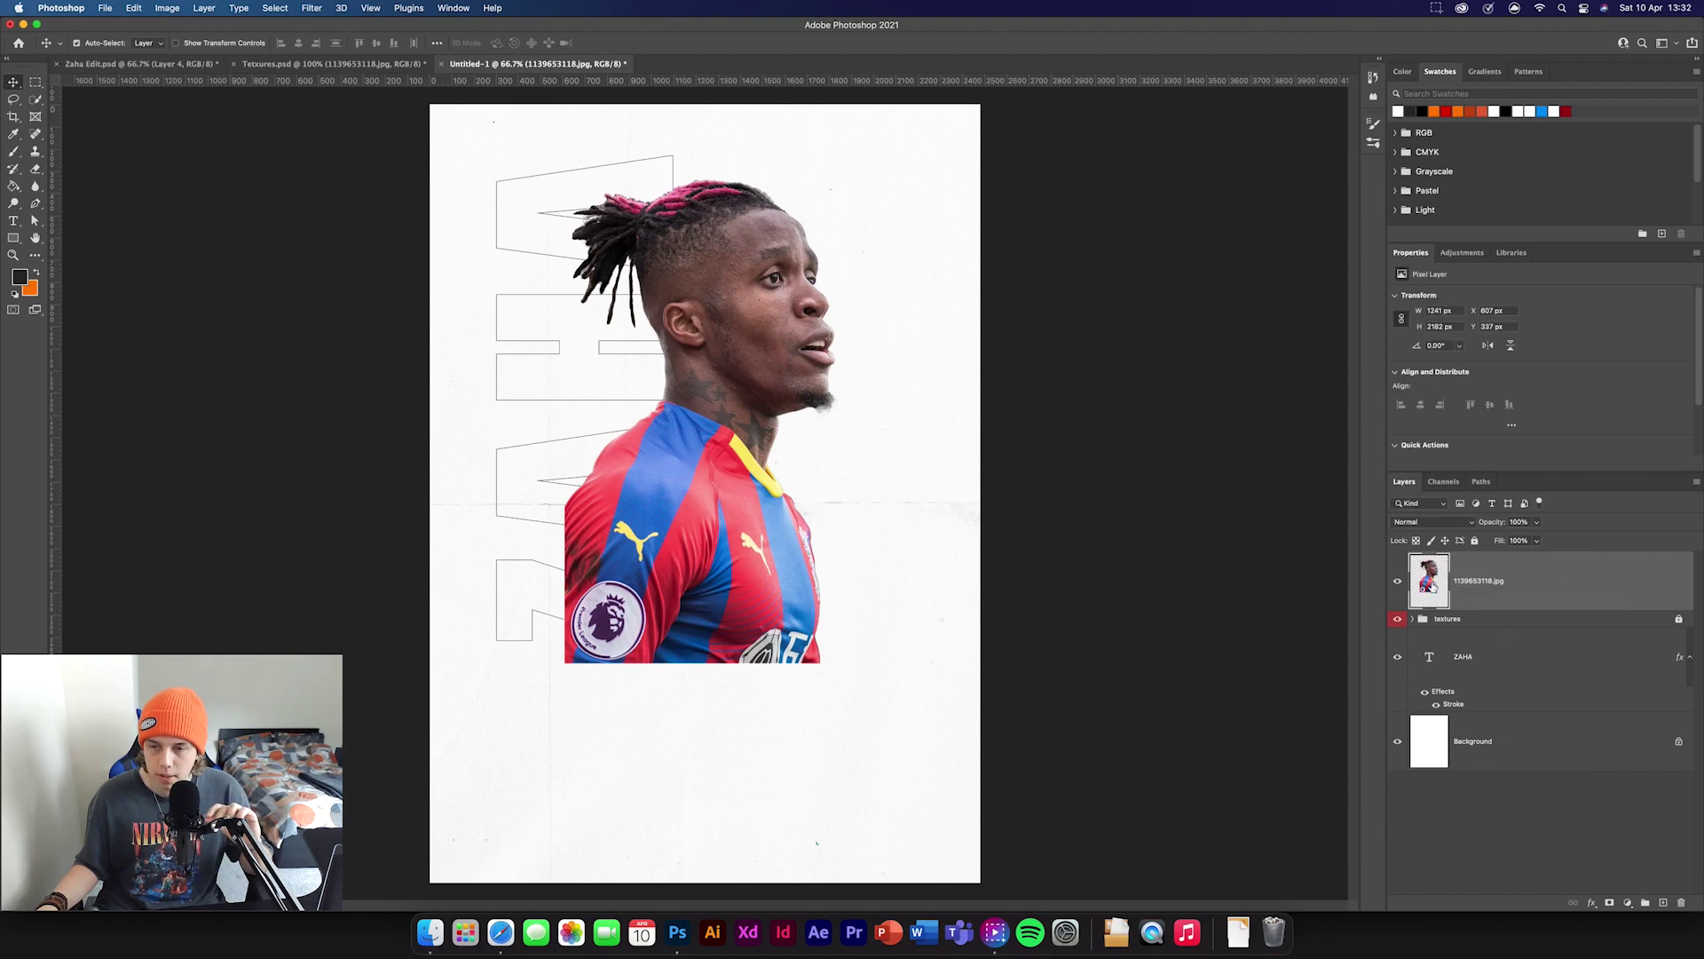
# - Duplicate the cut-out player layer and apply a High Pass filter to the copy
pyautogui.press('super+j')
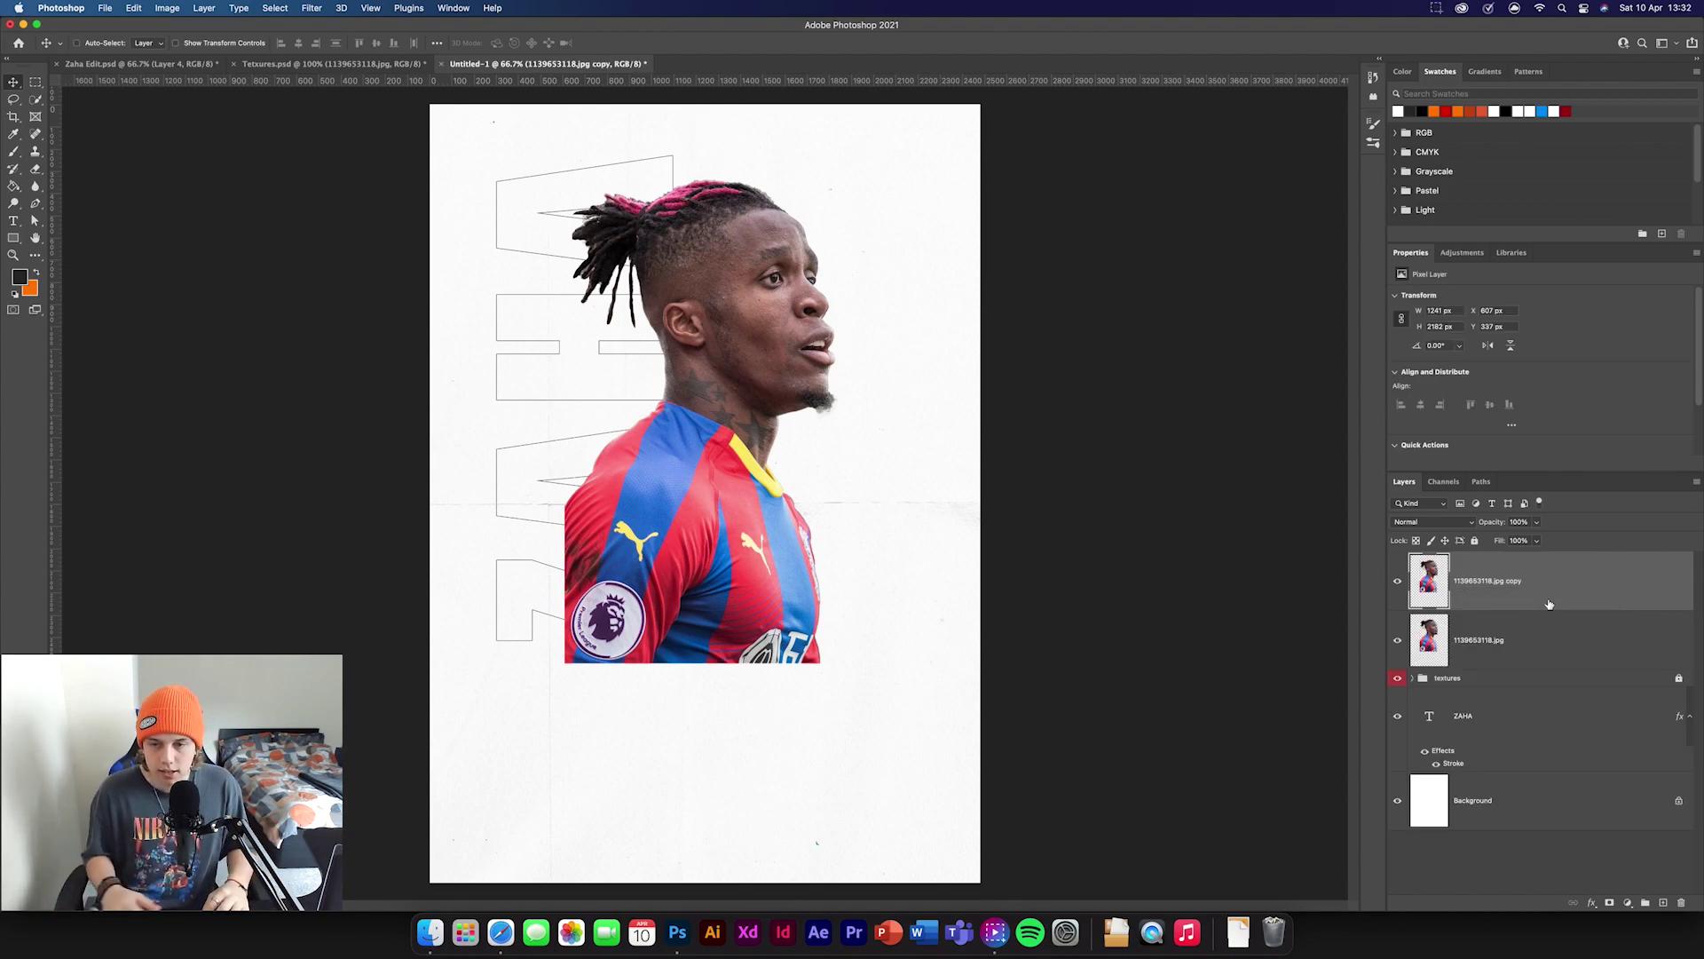
pyautogui.click(312, 9)
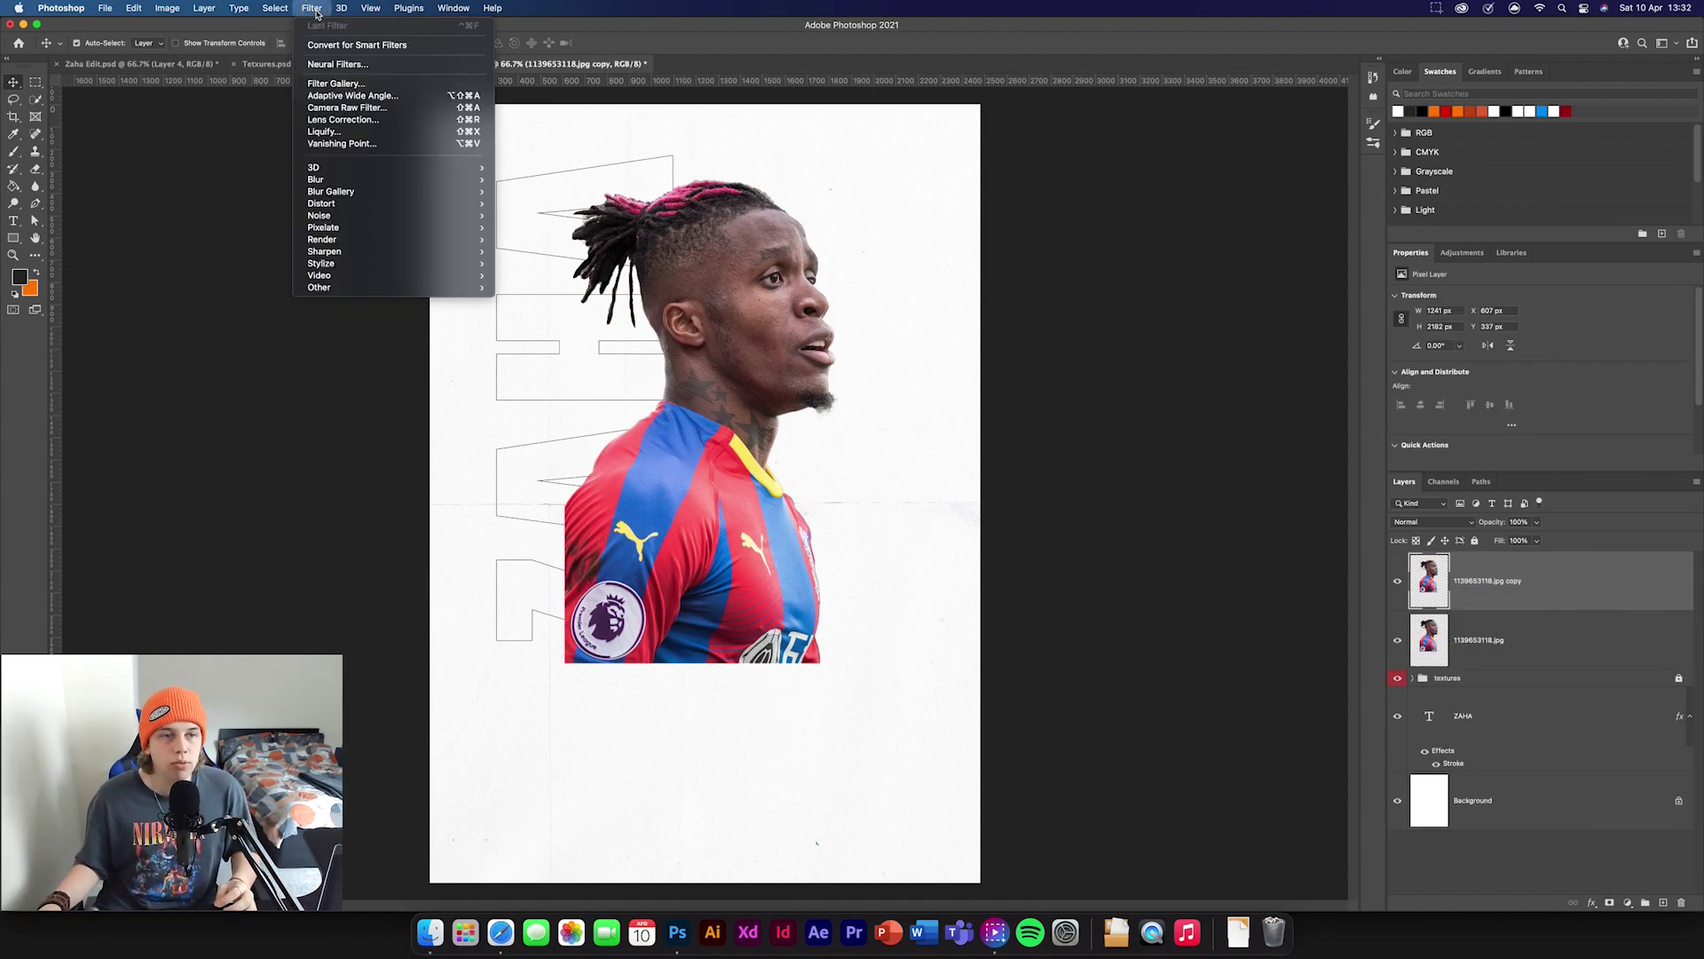
pyautogui.moveTo(387, 293)
pyautogui.click(517, 300)
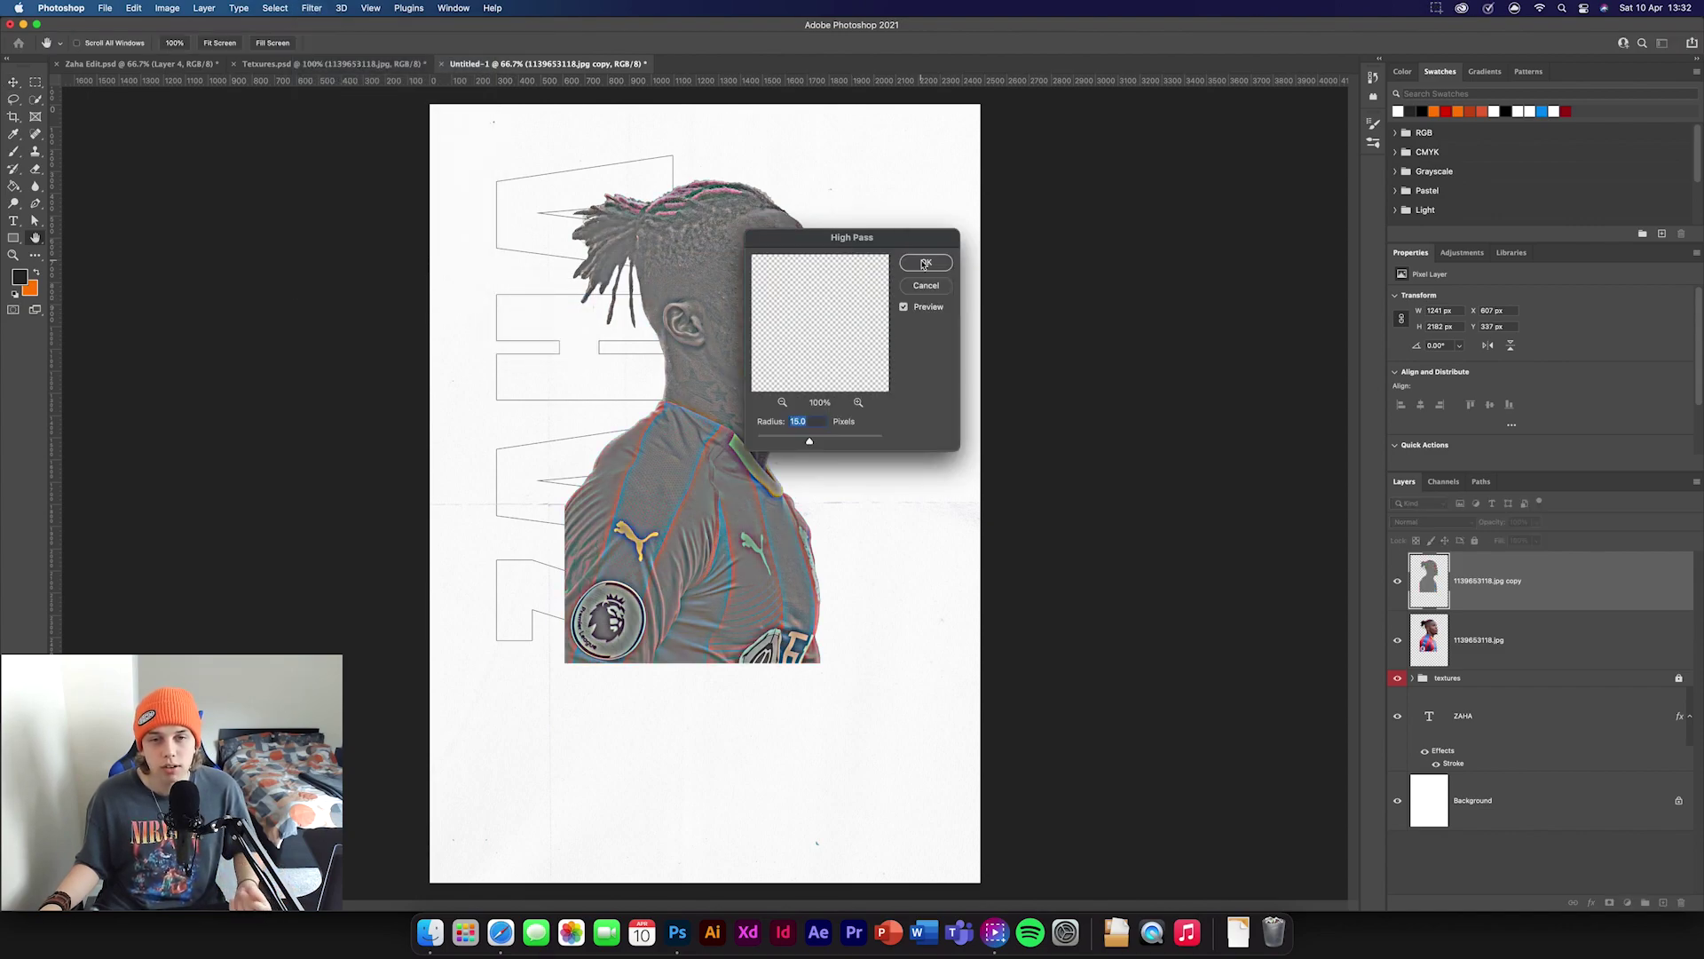
pyautogui.click(925, 264)
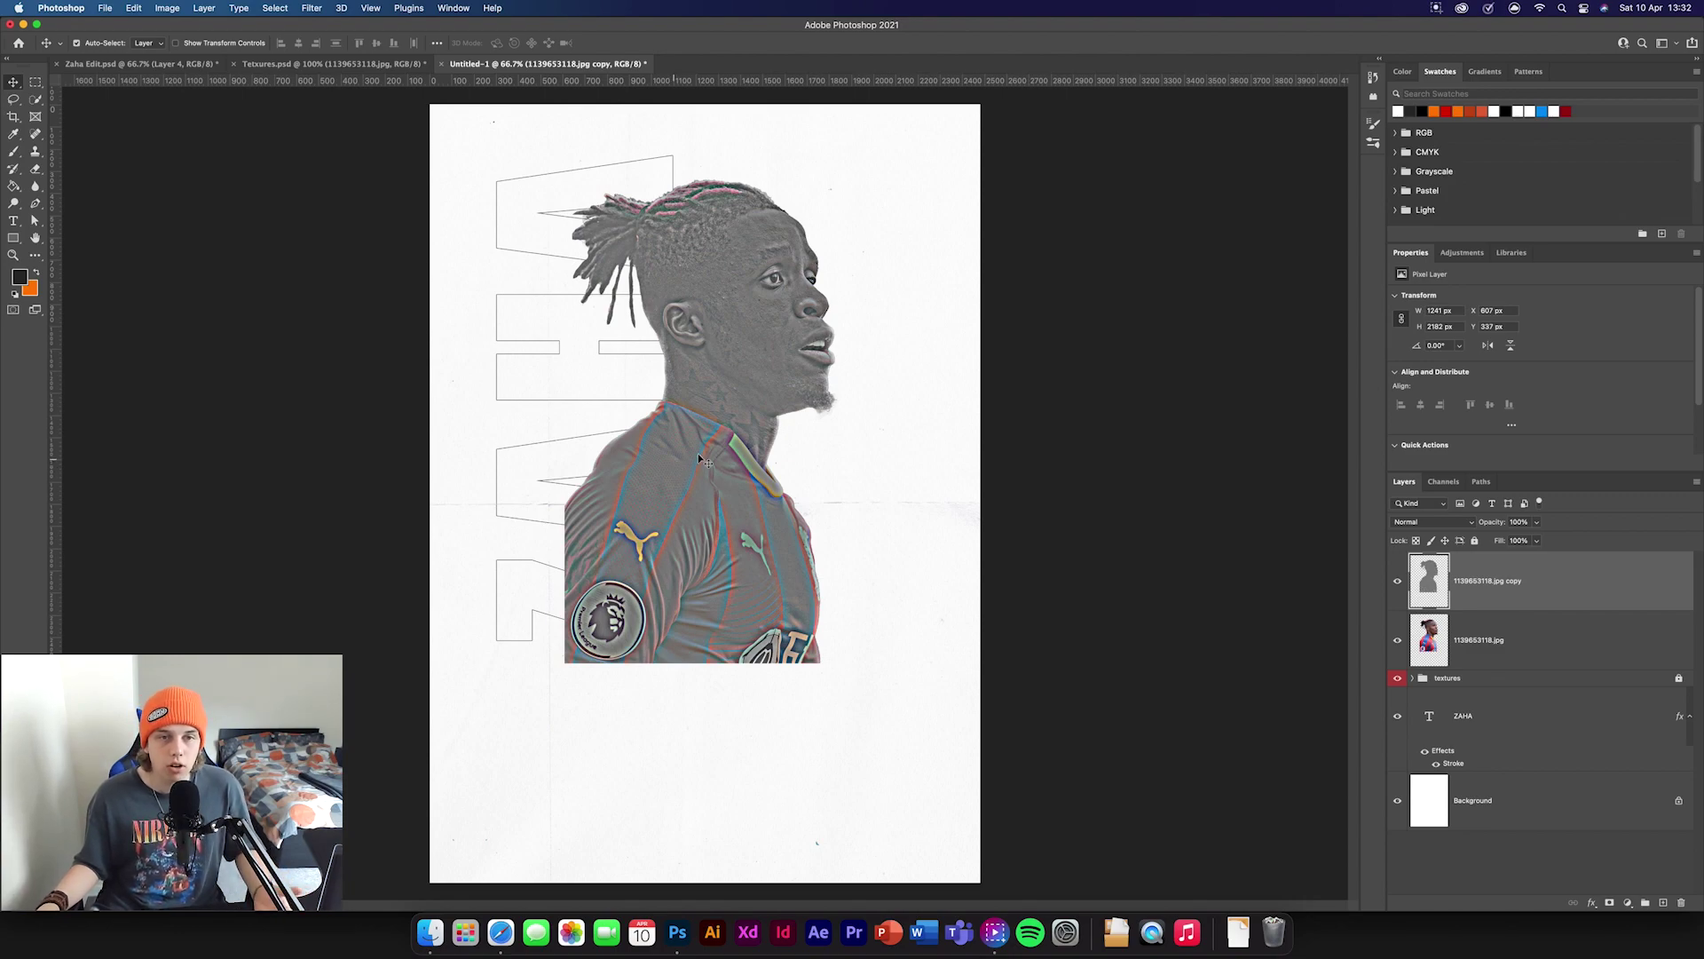
# - Set the copy to Soft Light, merge it with the original, and convert to smart object
pyautogui.click(1450, 526)
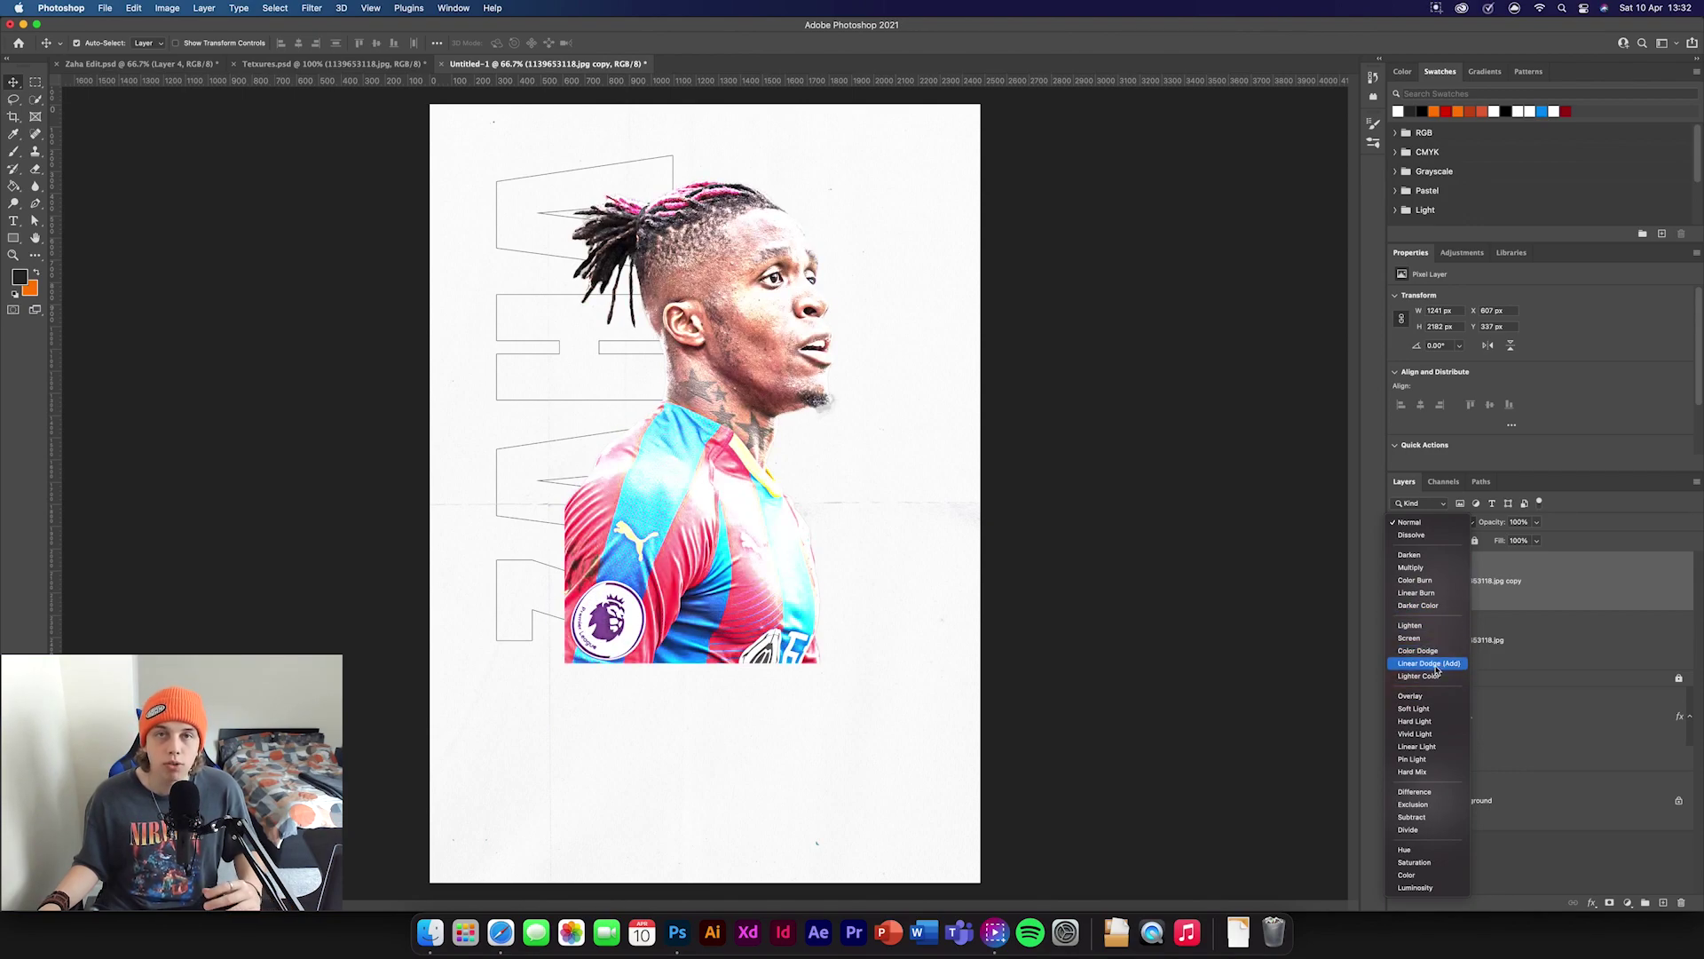
pyautogui.click(1428, 709)
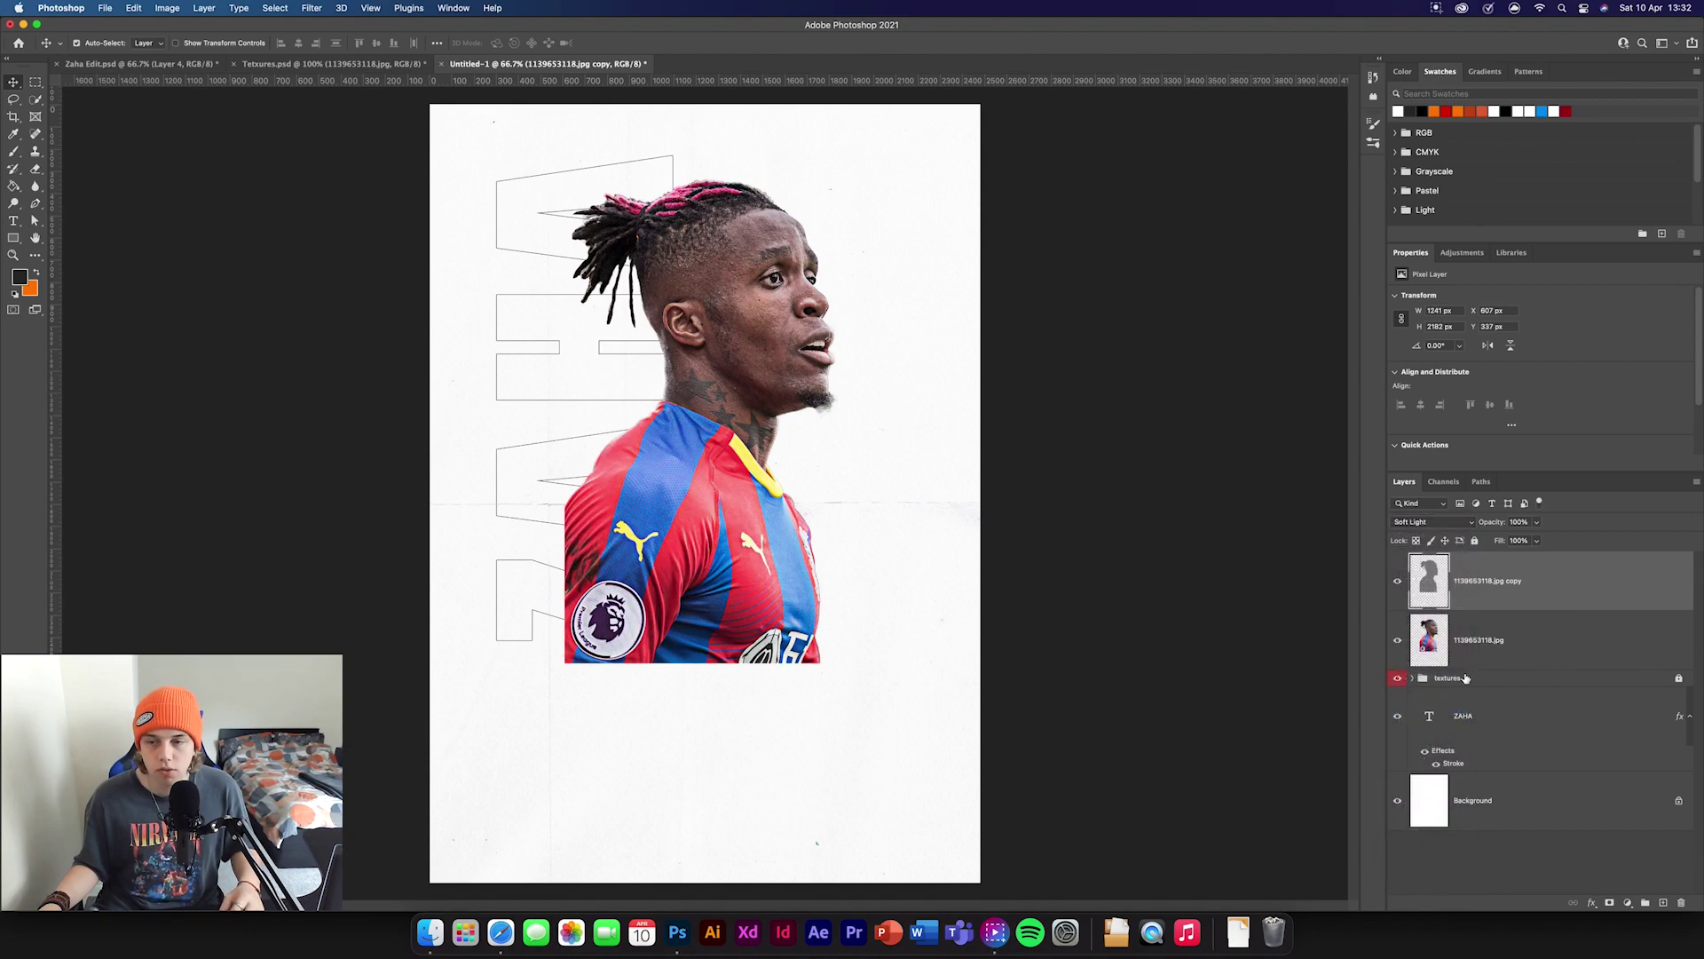
pyautogui.keyDown('shift'); pyautogui.click(1463, 648); pyautogui.keyUp('shift')
pyautogui.rightClick(1456, 661)
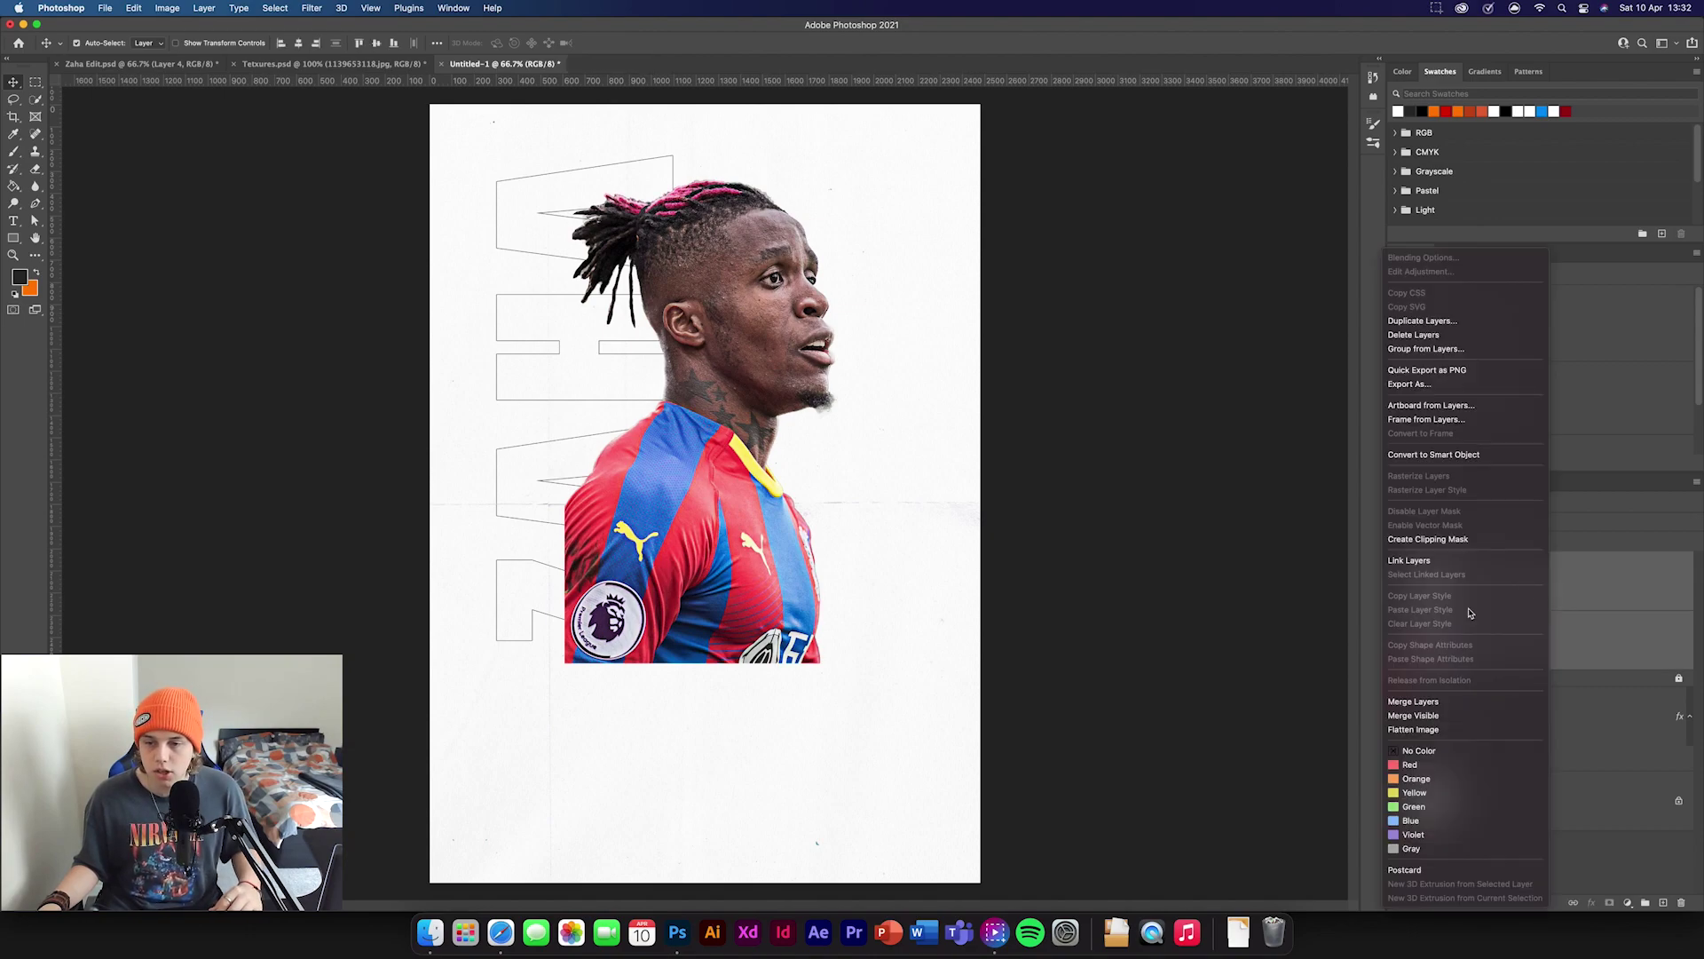
pyautogui.click(1437, 701)
pyautogui.rightClick(1483, 580)
pyautogui.click(1433, 455)
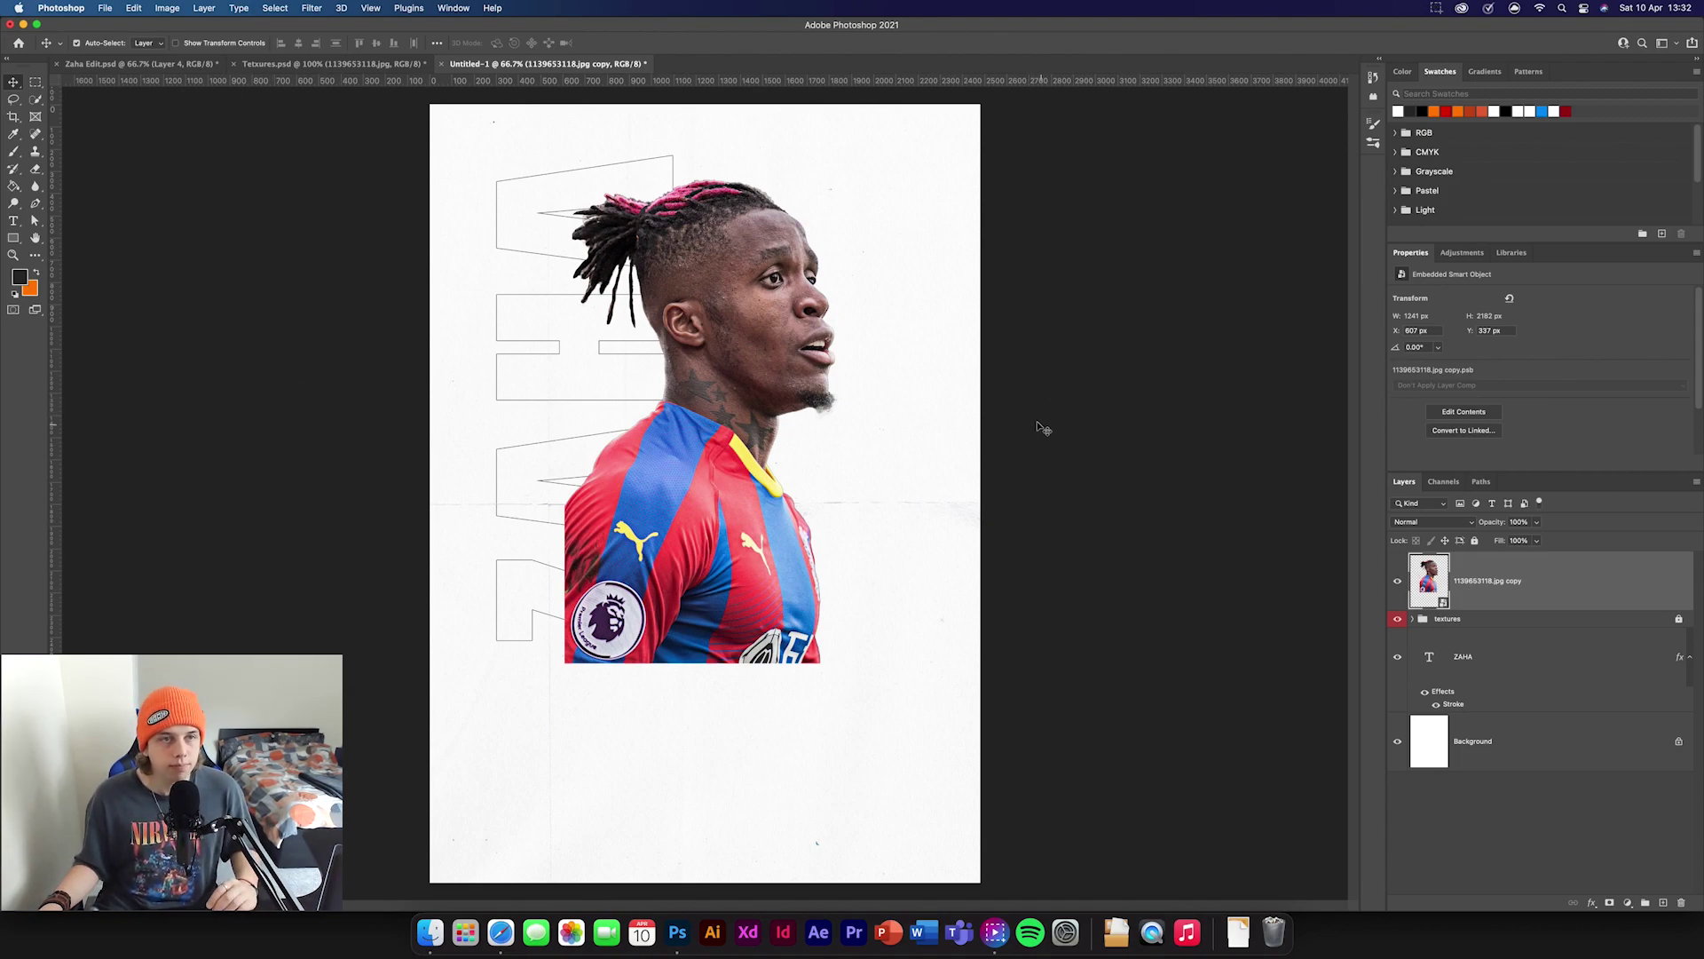
# - Apply Camera Raw to the player: Saturation -100, Clarity +49, Contrast +56
pyautogui.click(312, 8)
pyautogui.click(339, 110)
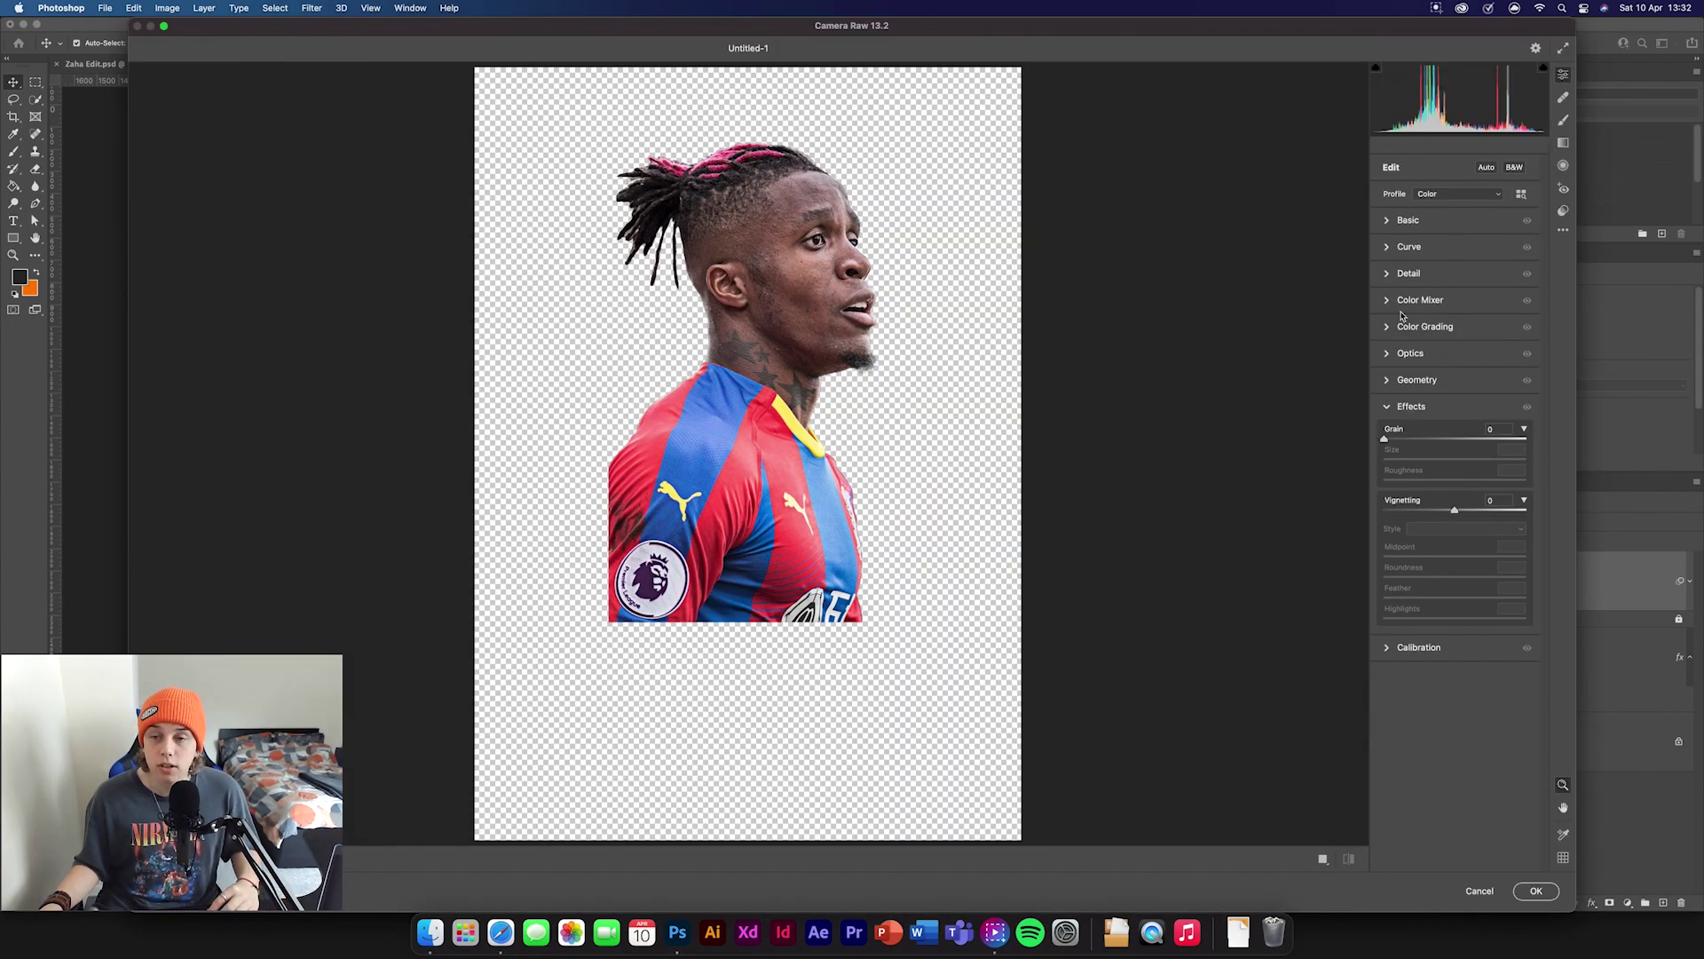
pyautogui.click(1397, 221)
pyautogui.moveTo(1456, 561); pyautogui.dragTo(1259, 559)
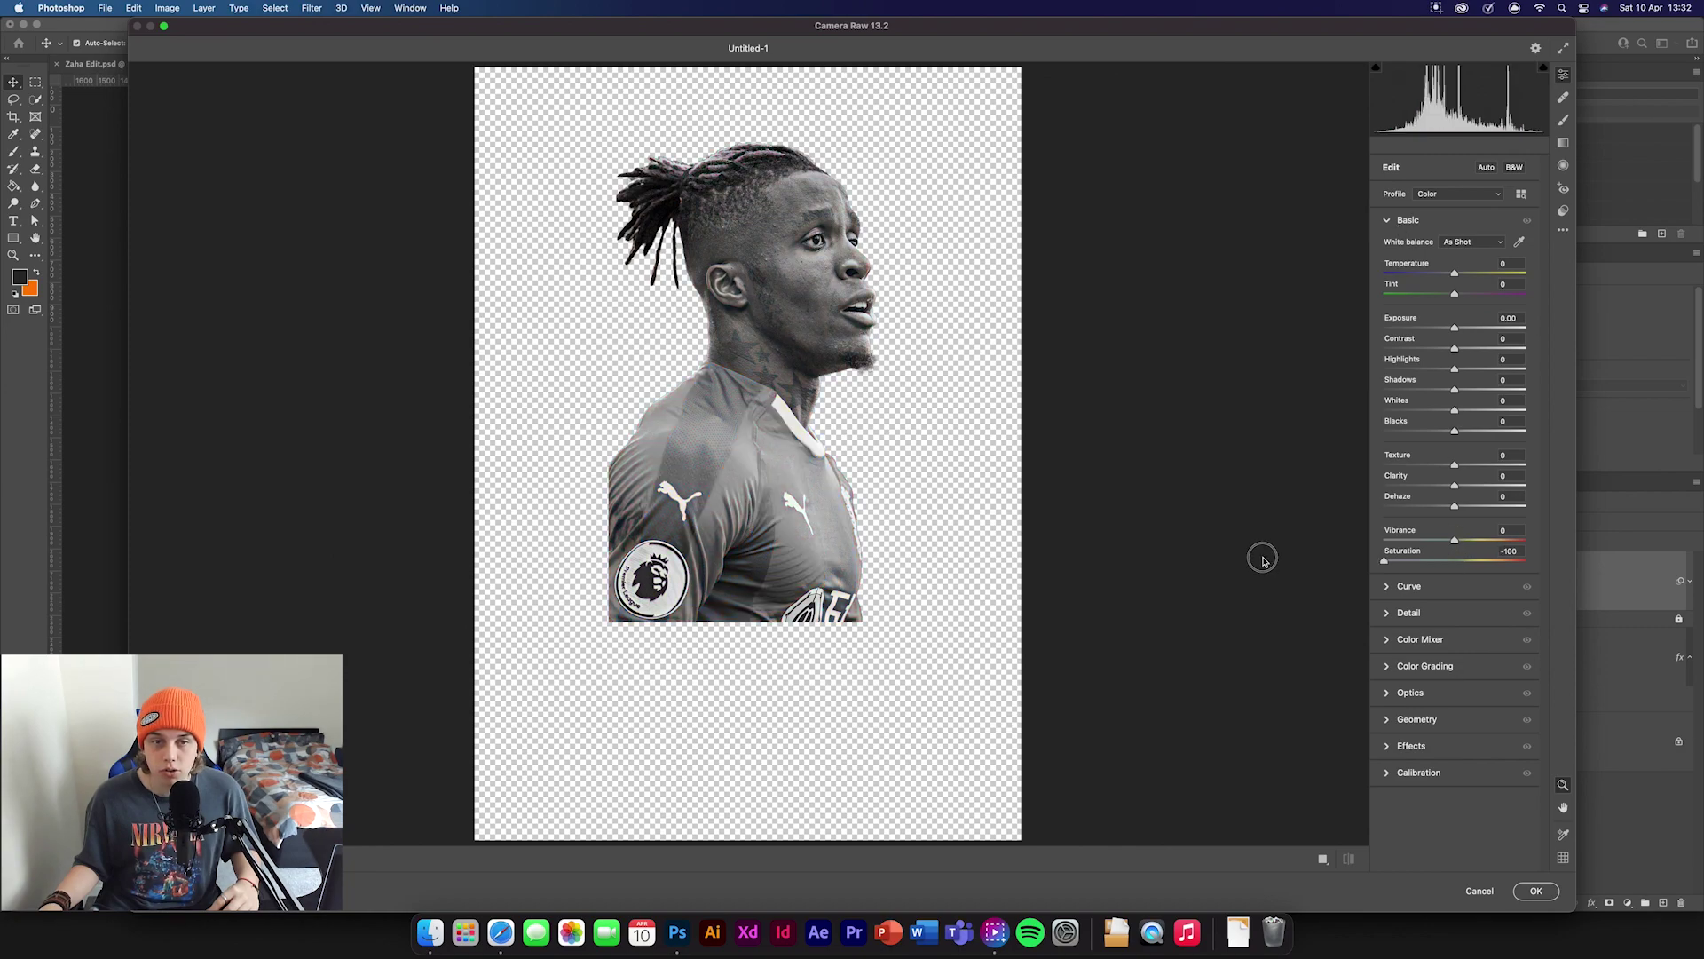
pyautogui.moveTo(1455, 486); pyautogui.dragTo(1490, 486)
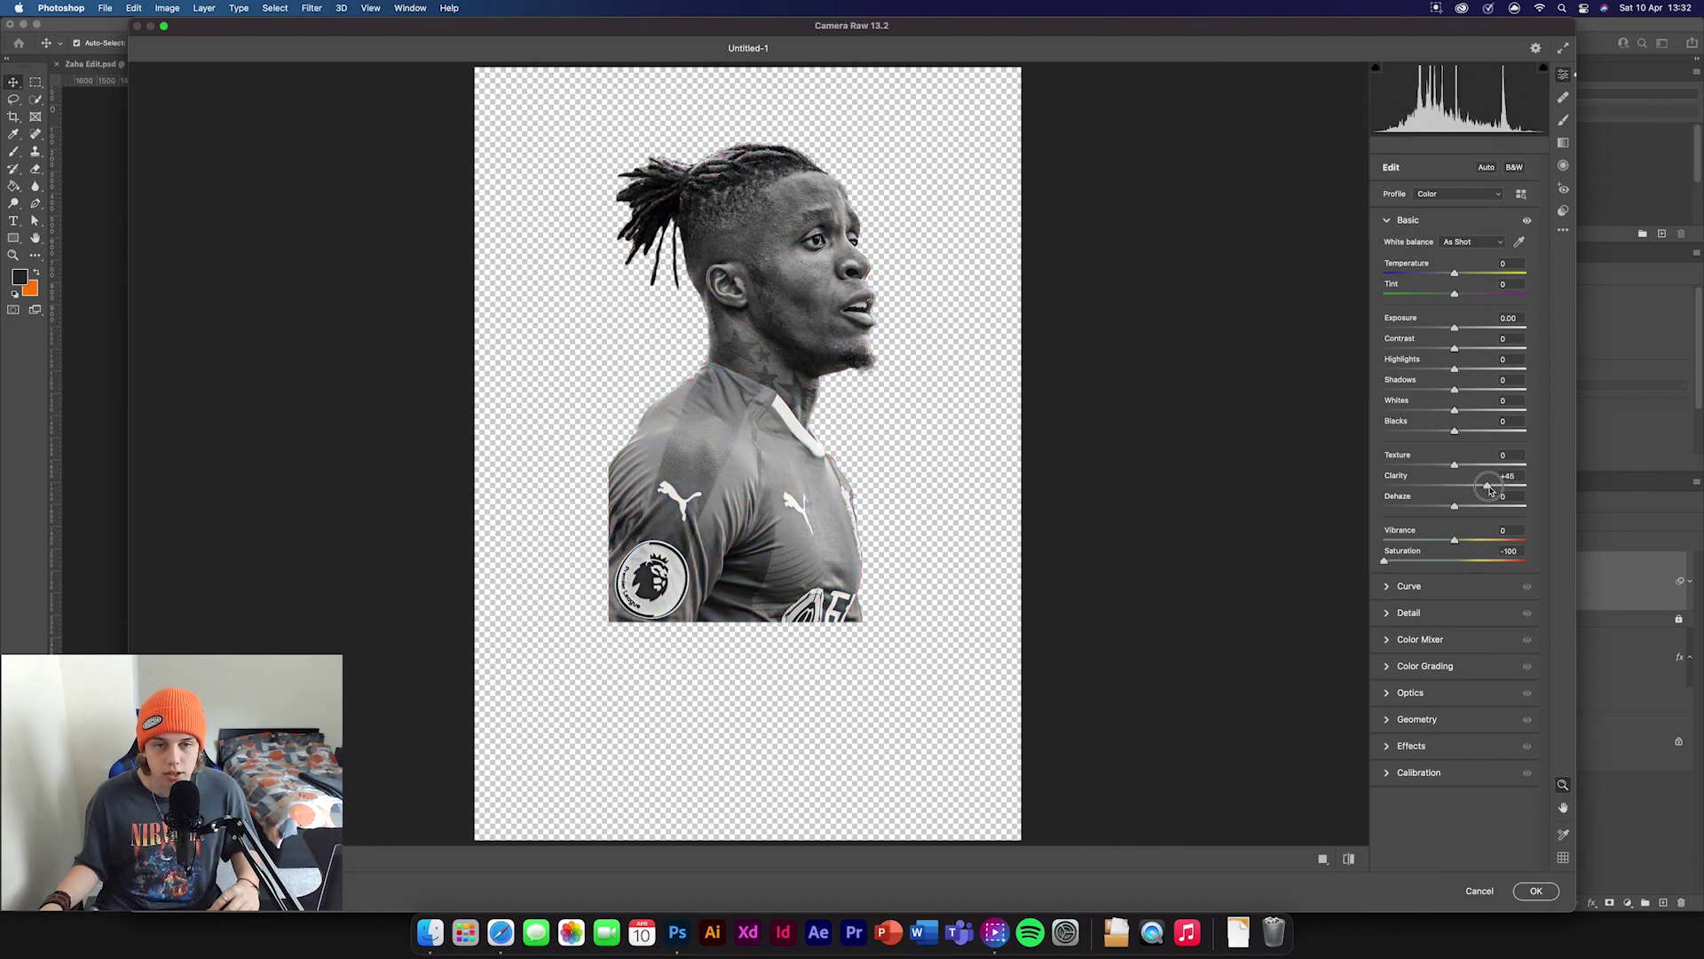
pyautogui.moveTo(1453, 352); pyautogui.dragTo(1474, 411)
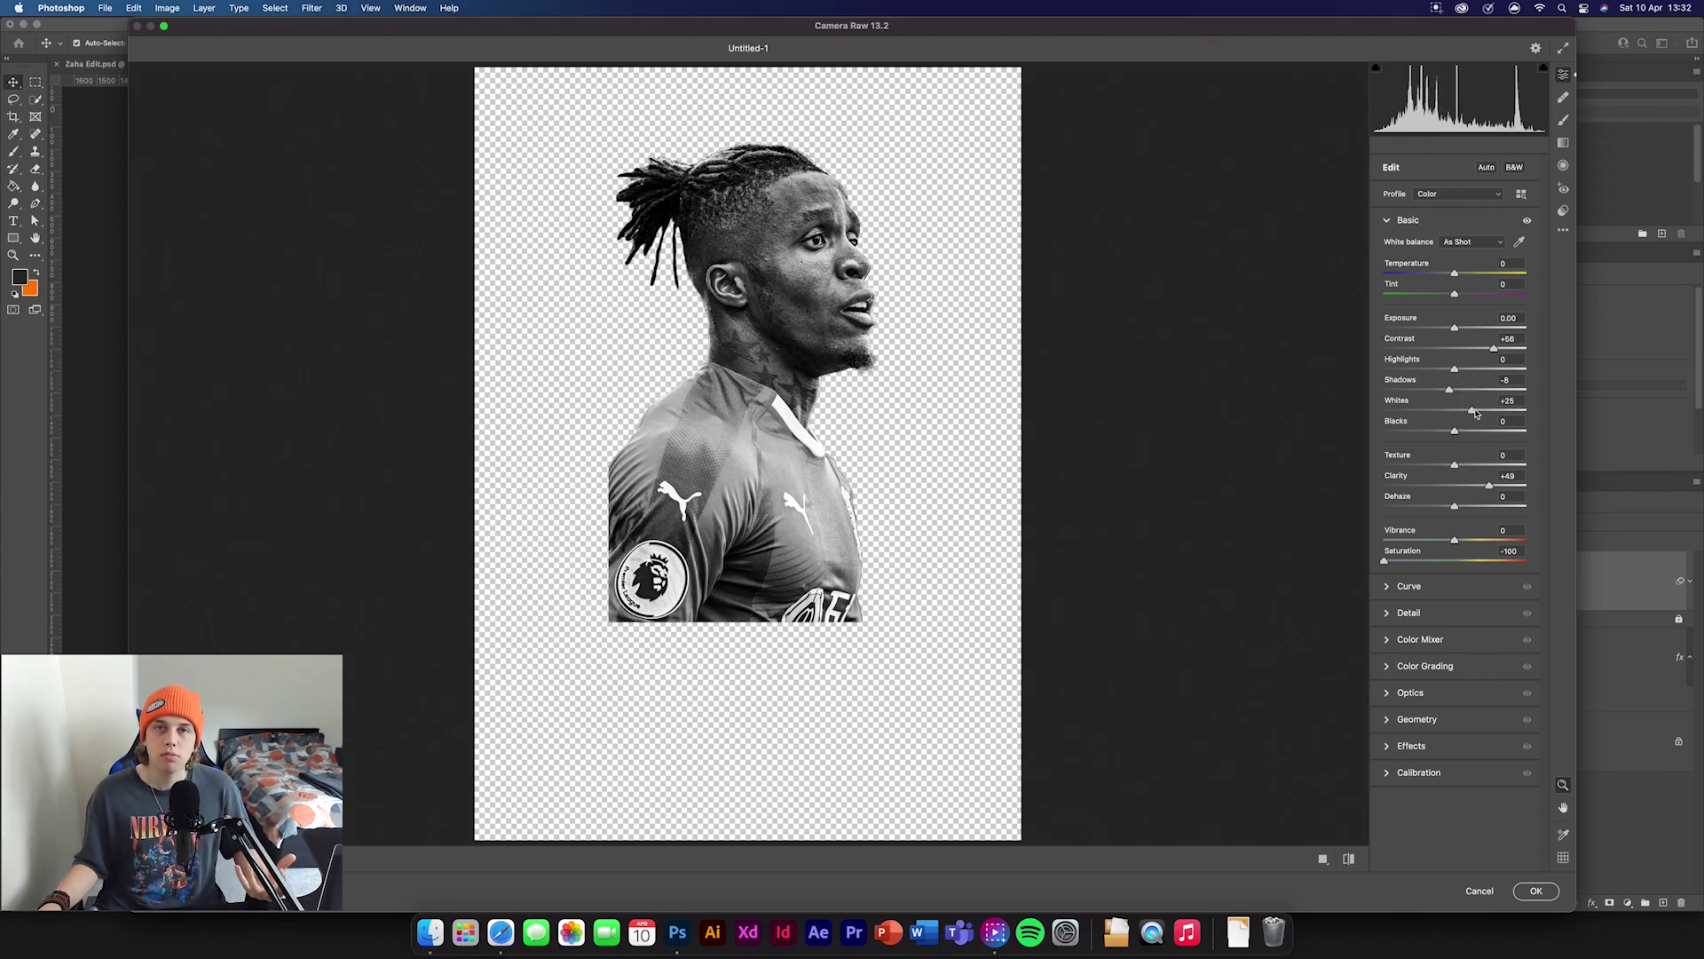
pyautogui.click(1537, 890)
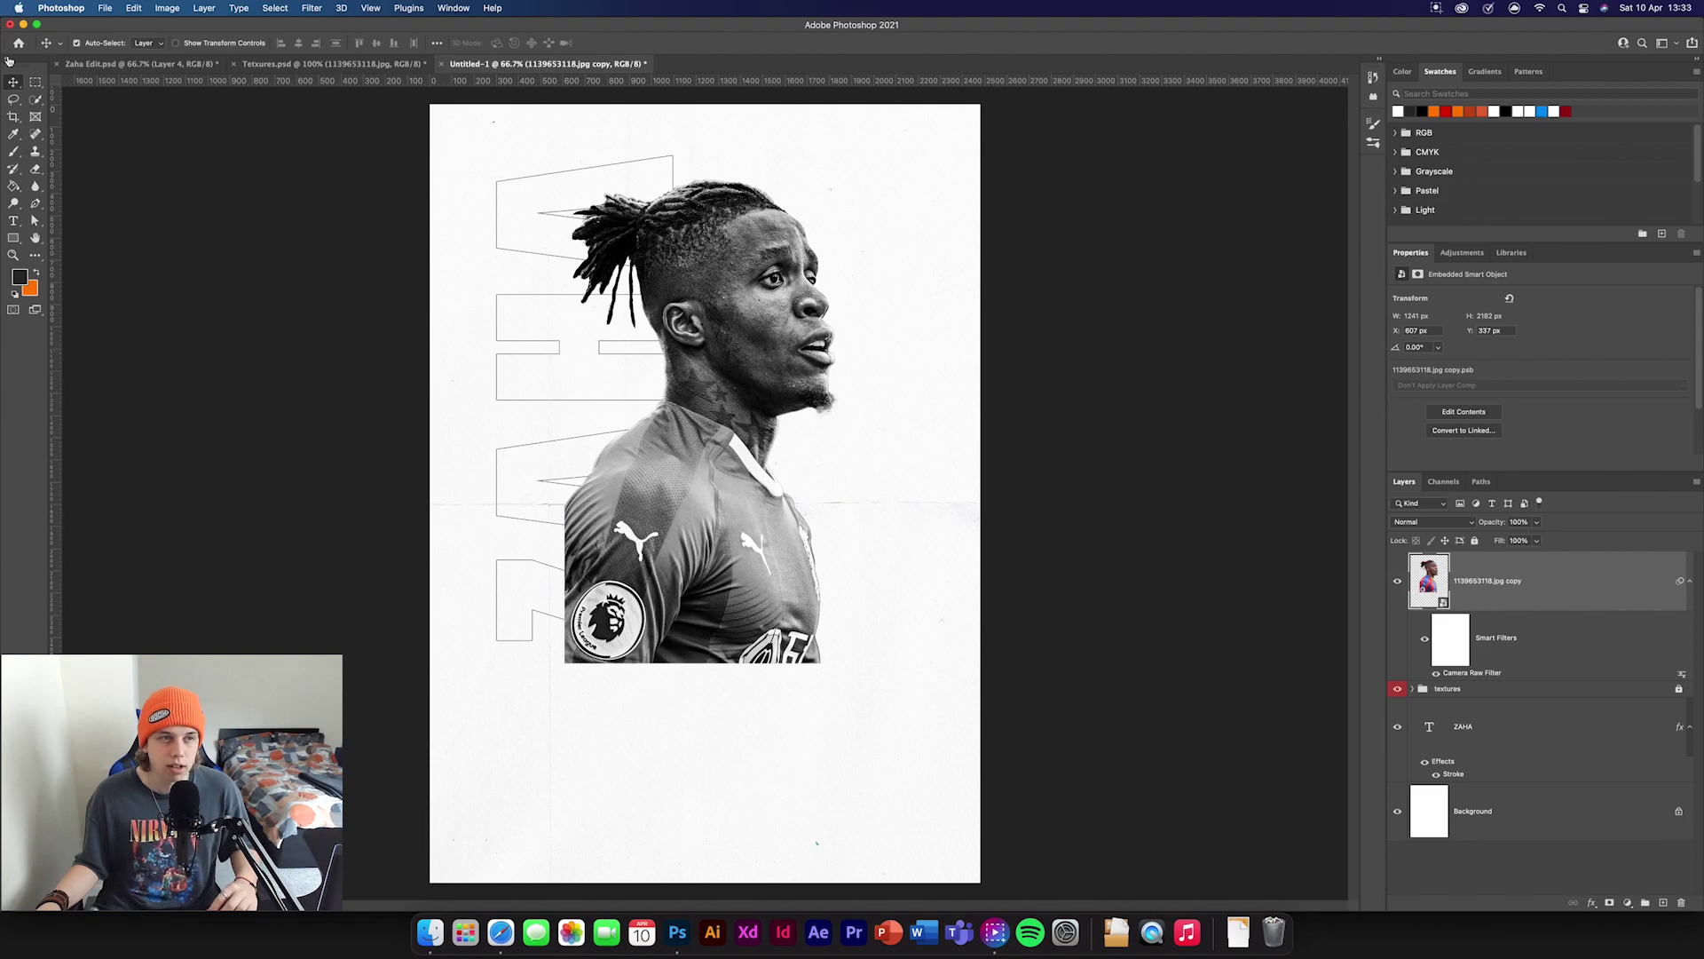
# - Nudge the player slightly up and right, then bring the Selhurst Park stand image into the poster
pyautogui.moveTo(701, 609)
pyautogui.mouseDown()
pyautogui.moveTo(706, 586)
pyautogui.moveTo(708, 606)
pyautogui.mouseUp()
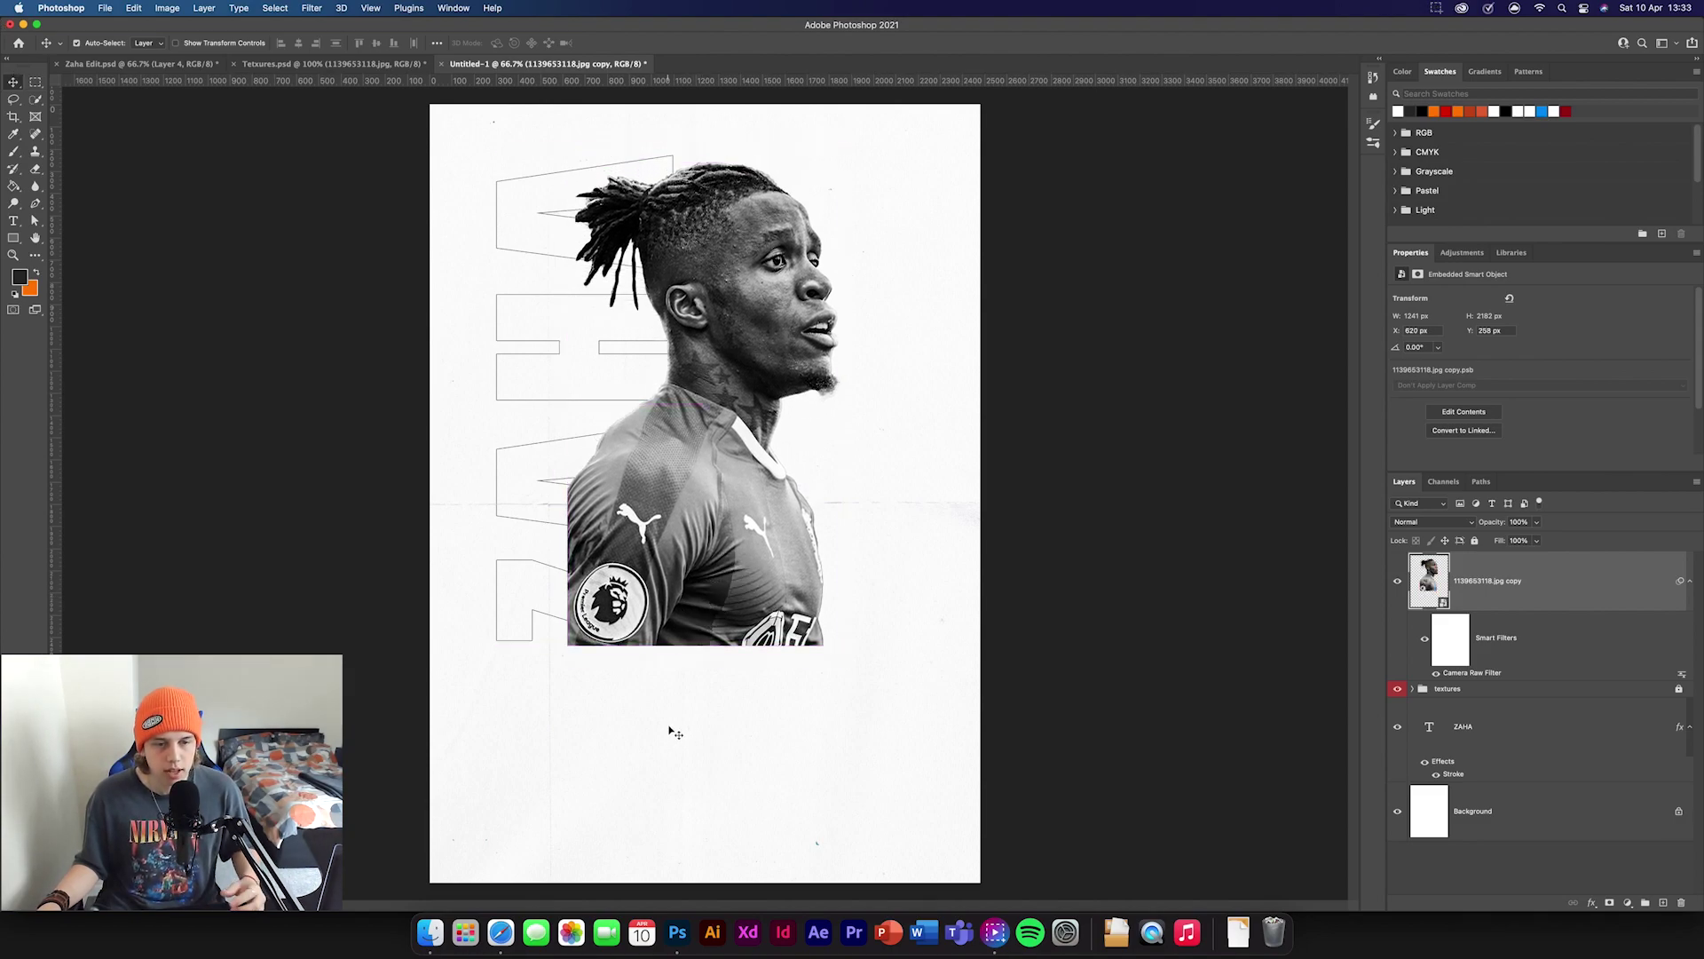
pyautogui.click(680, 666)
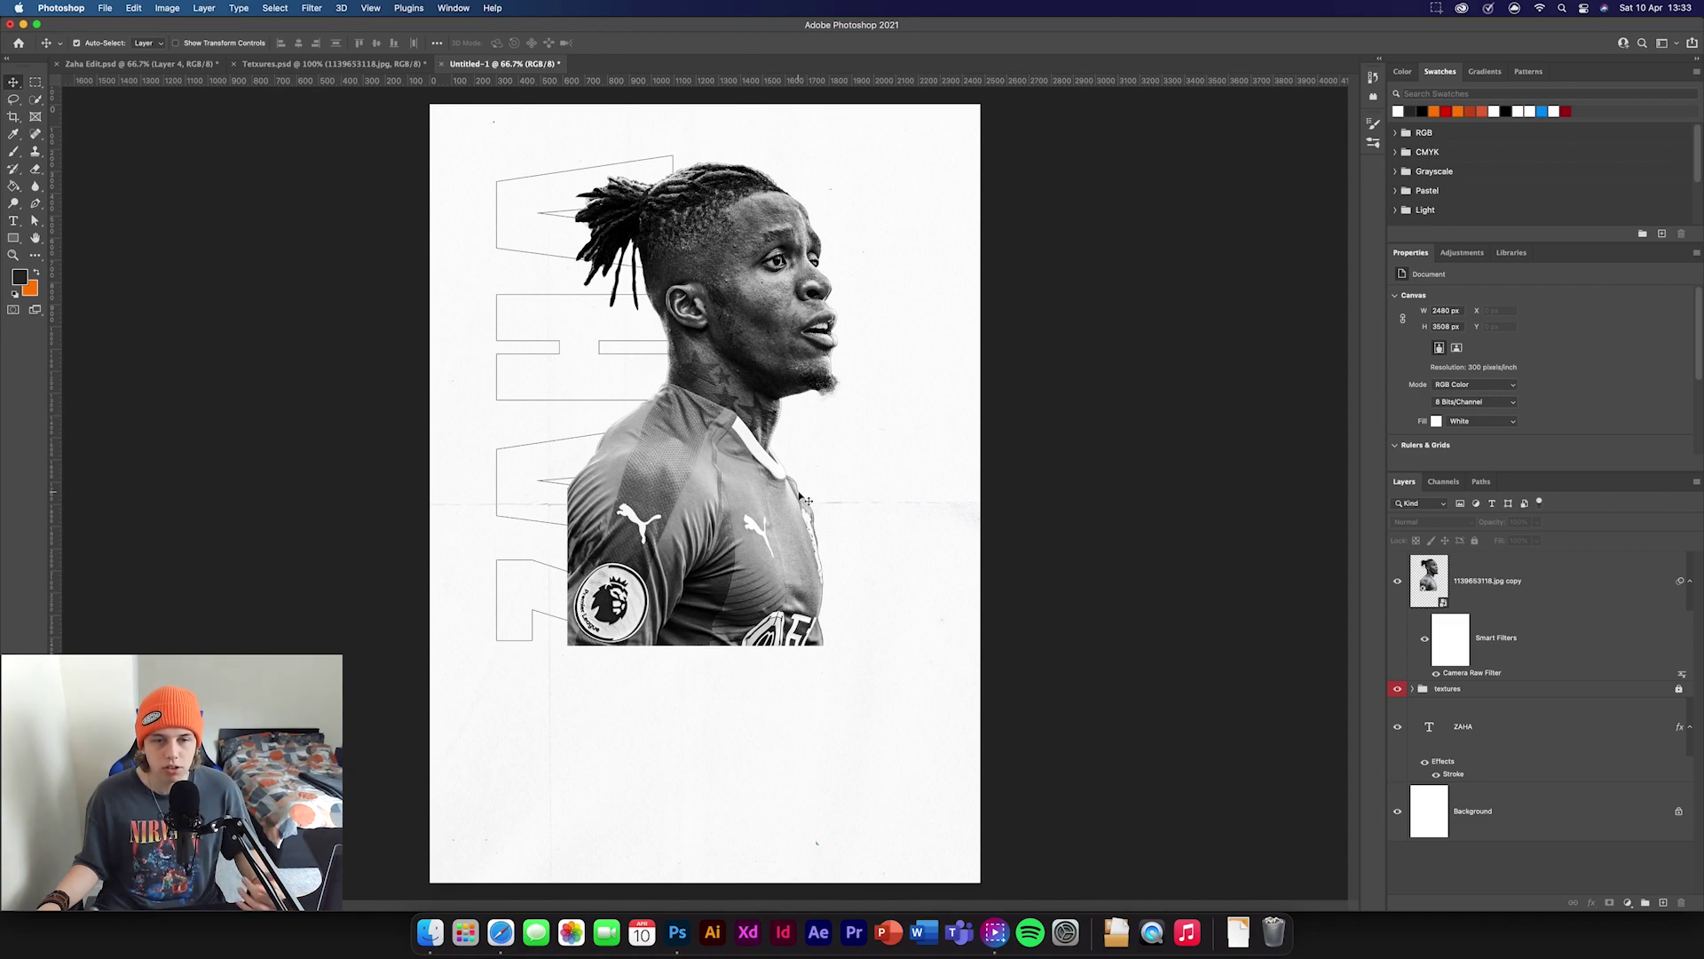
pyautogui.click(298, 66)
pyautogui.click(1606, 720)
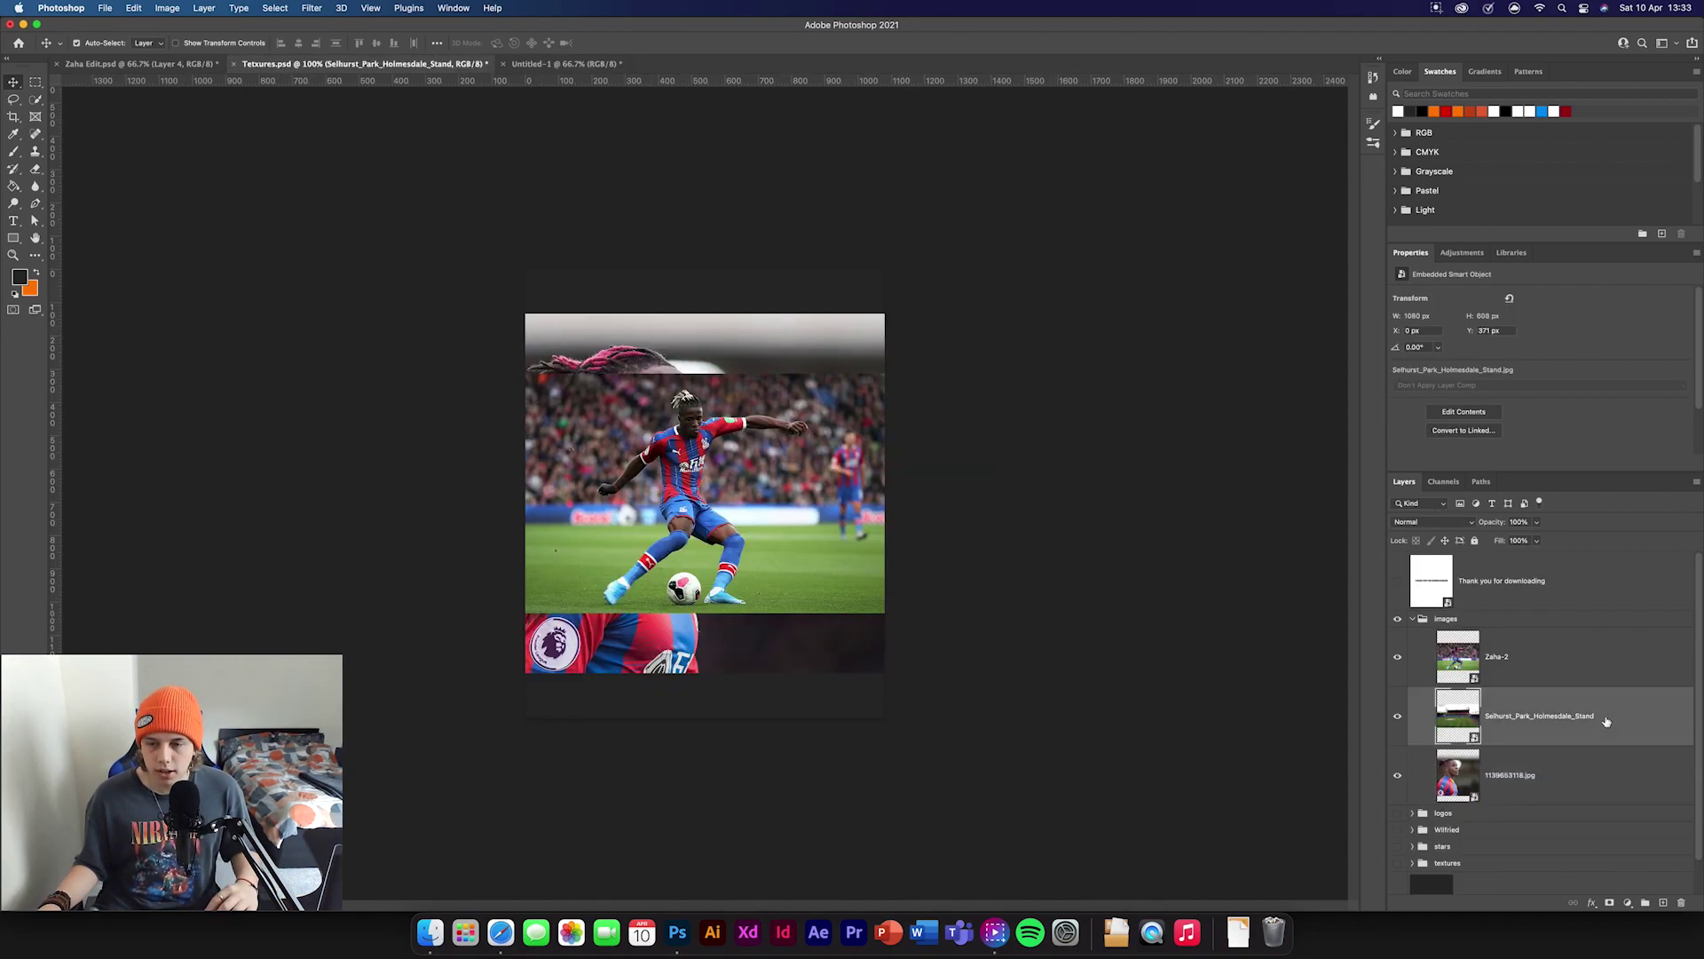
pyautogui.moveTo(1570, 738); pyautogui.dragTo(793, 569)
# - Enlarge the stadium image across the lower poster and shift it left and down
pyautogui.press('super+t')
pyautogui.moveTo(912, 560); pyautogui.dragTo(1110, 557)
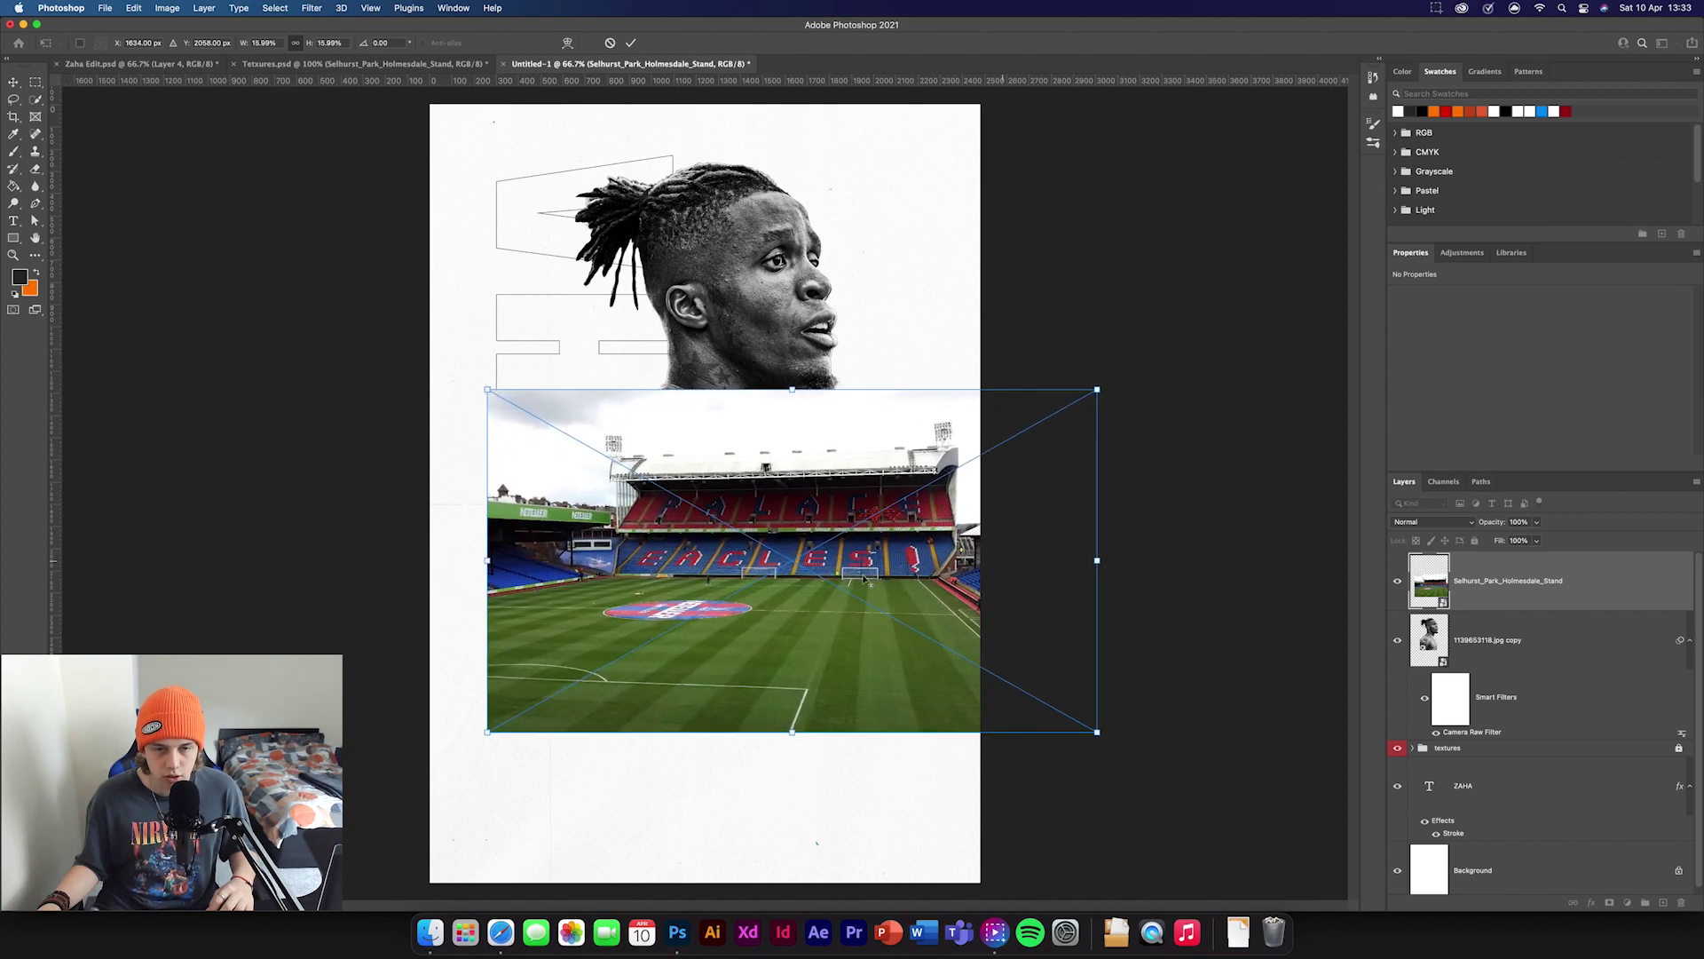
pyautogui.moveTo(710, 594); pyautogui.dragTo(670, 610)
pyautogui.click(632, 43)
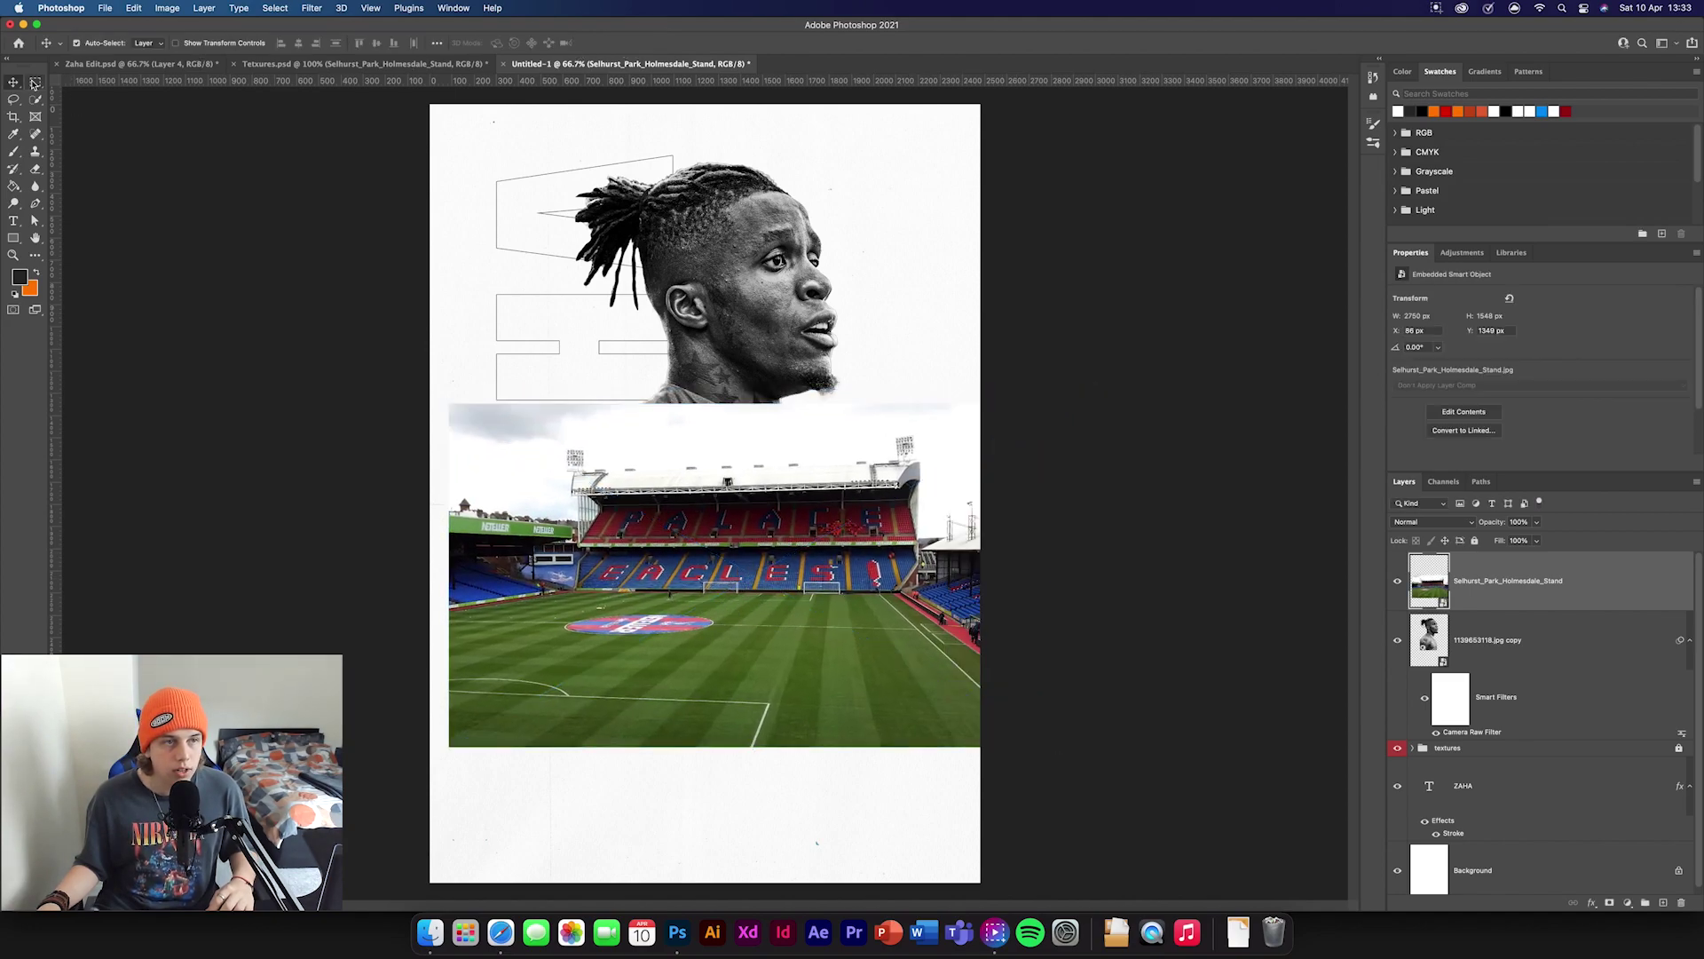
# - Rasterize the stadium layer and cut its central part onto a new layer
pyautogui.click(34, 83)
pyautogui.click(82, 81)
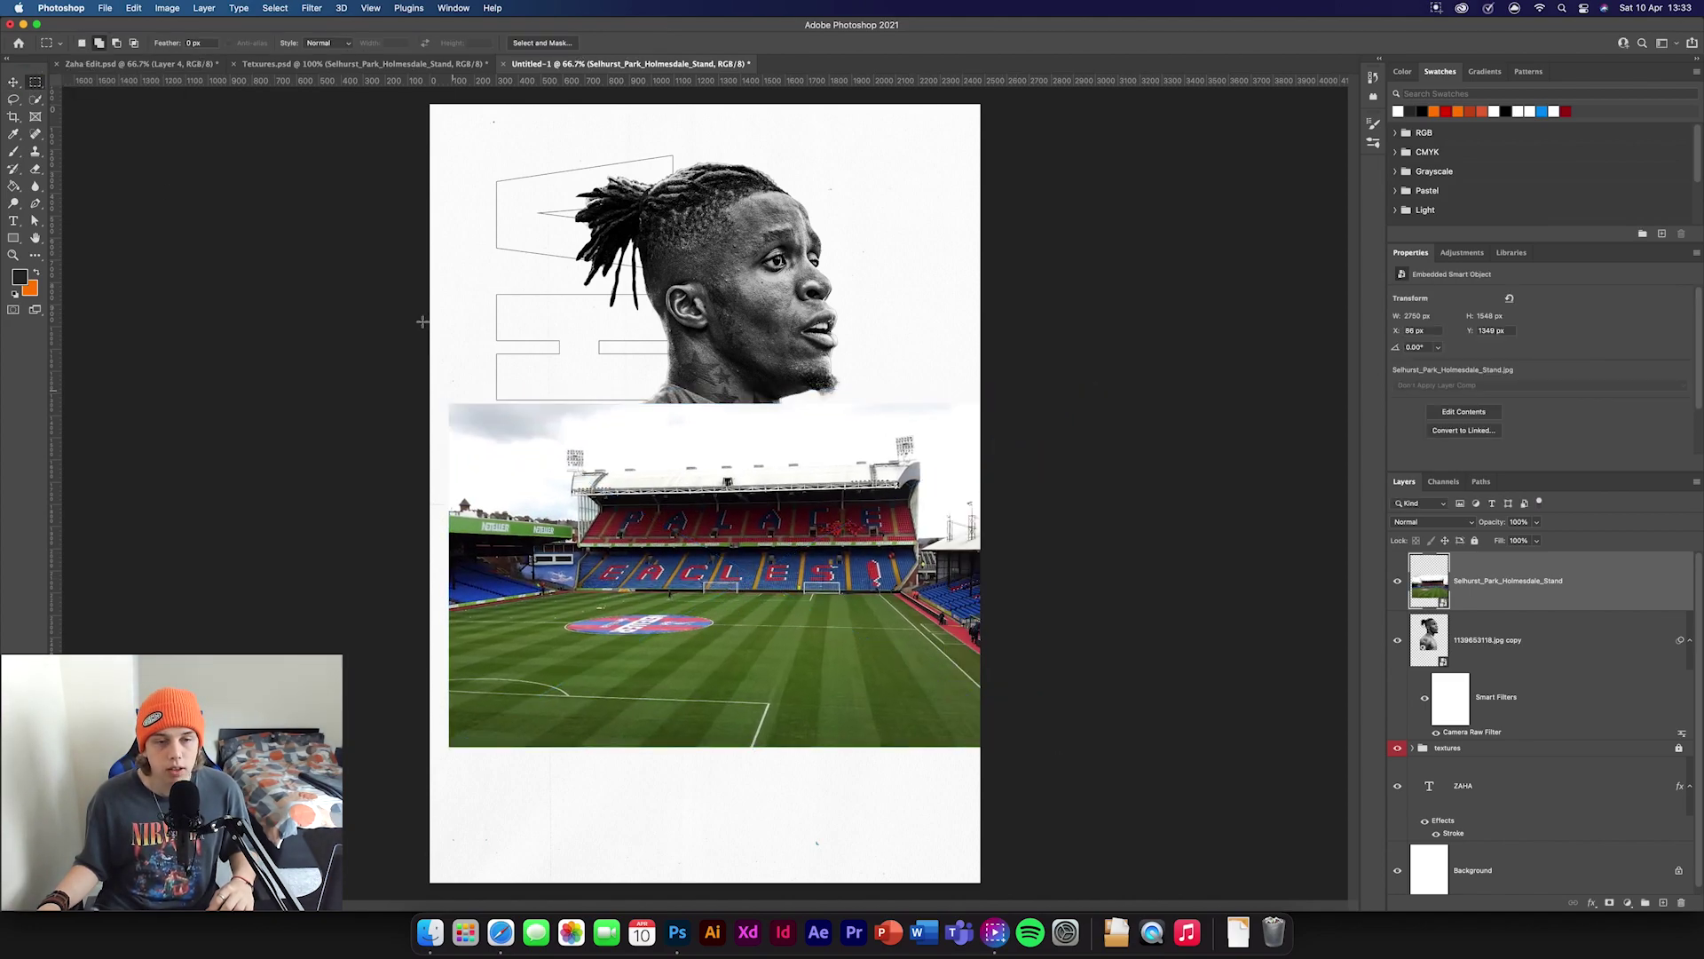
pyautogui.moveTo(553, 393); pyautogui.dragTo(926, 778)
pyautogui.rightClick(817, 647)
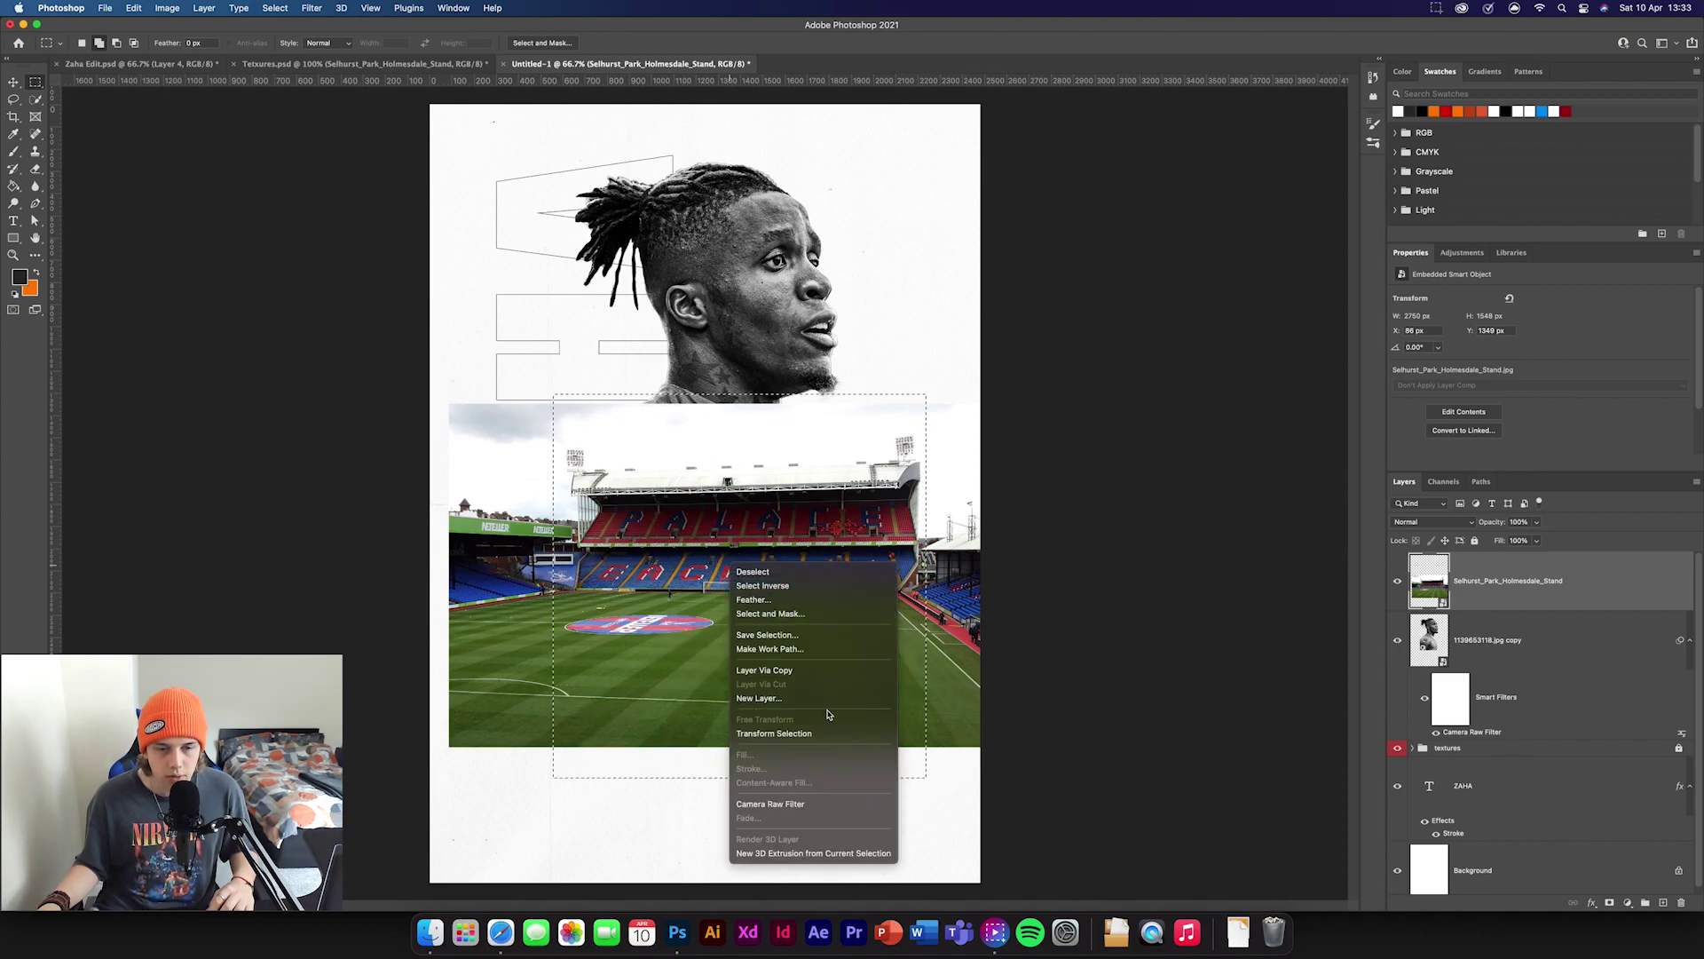
pyautogui.click(1423, 697)
pyautogui.rightClick(1433, 580)
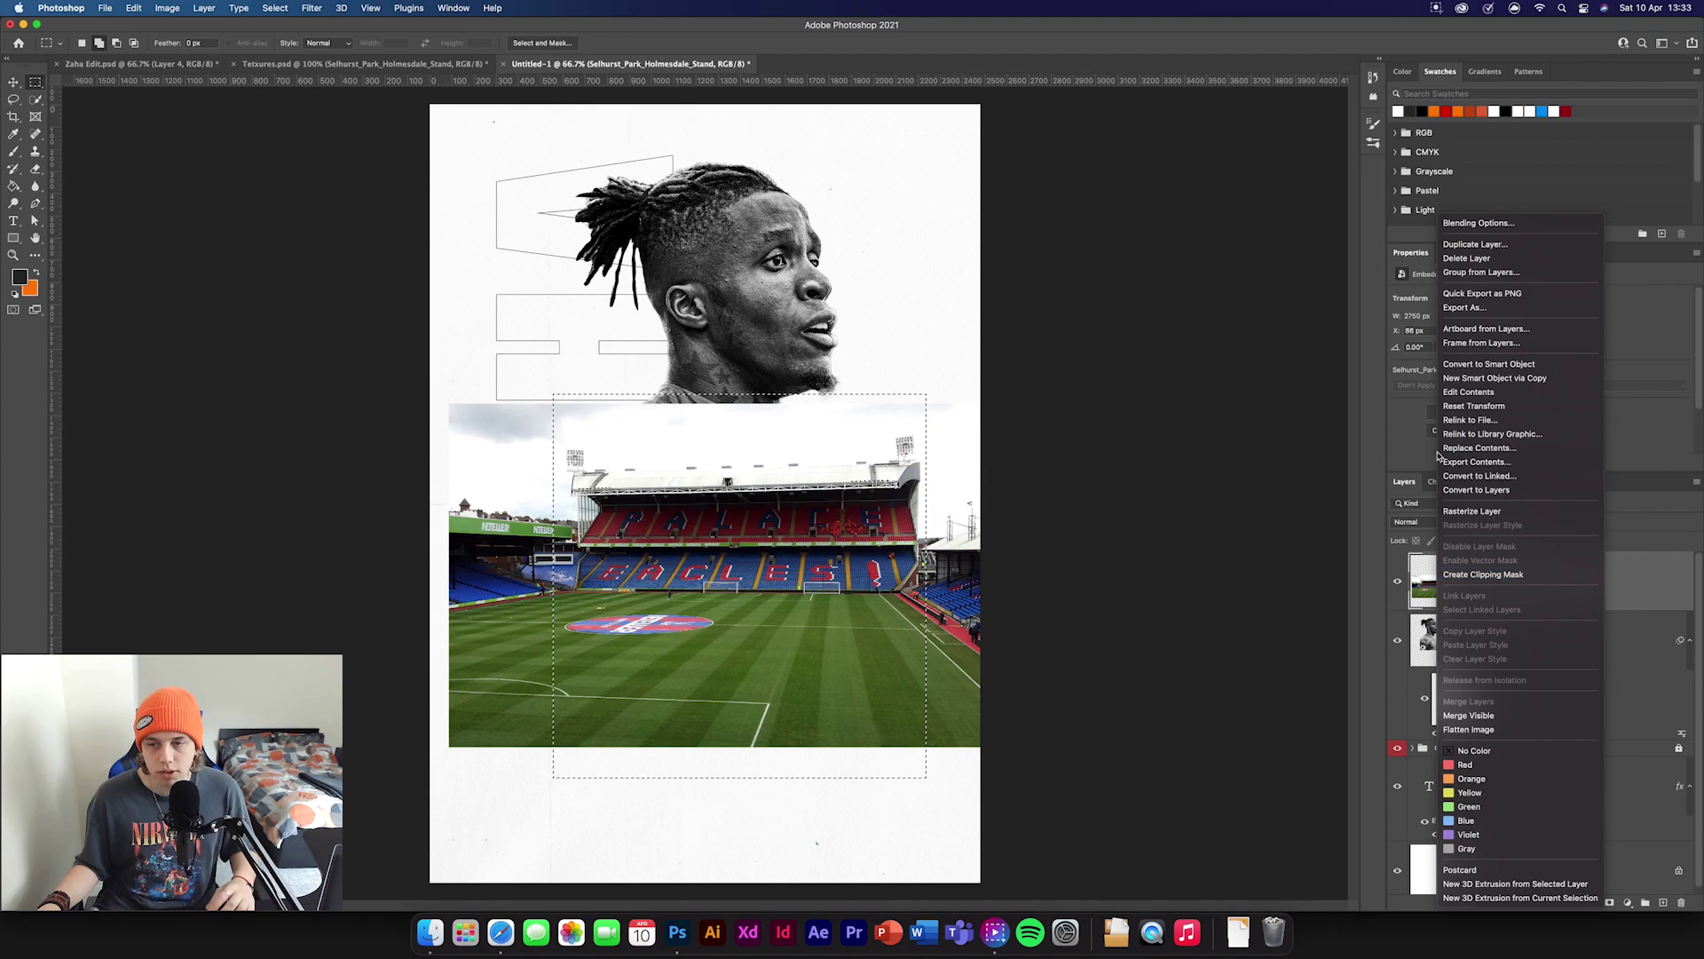
pyautogui.click(1474, 508)
pyautogui.rightClick(768, 556)
pyautogui.click(854, 656)
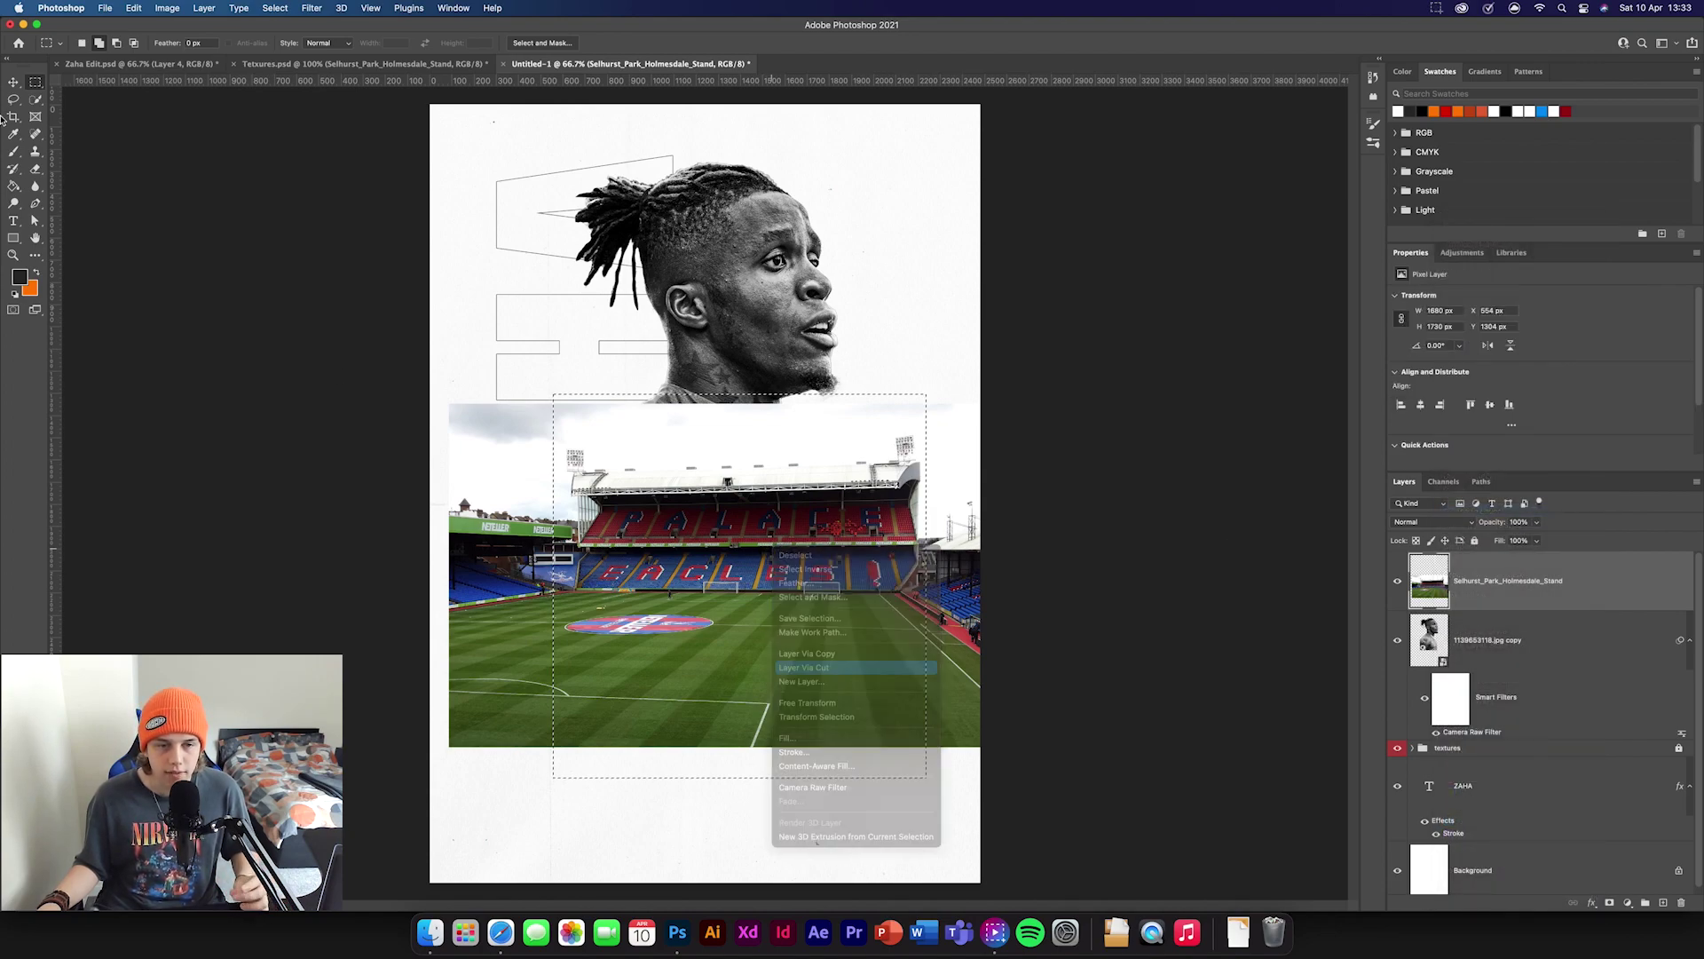
# - Delete the original wide stadium layer and convert Layer 1 to a smart object
pyautogui.click(12, 82)
pyautogui.click(1564, 641)
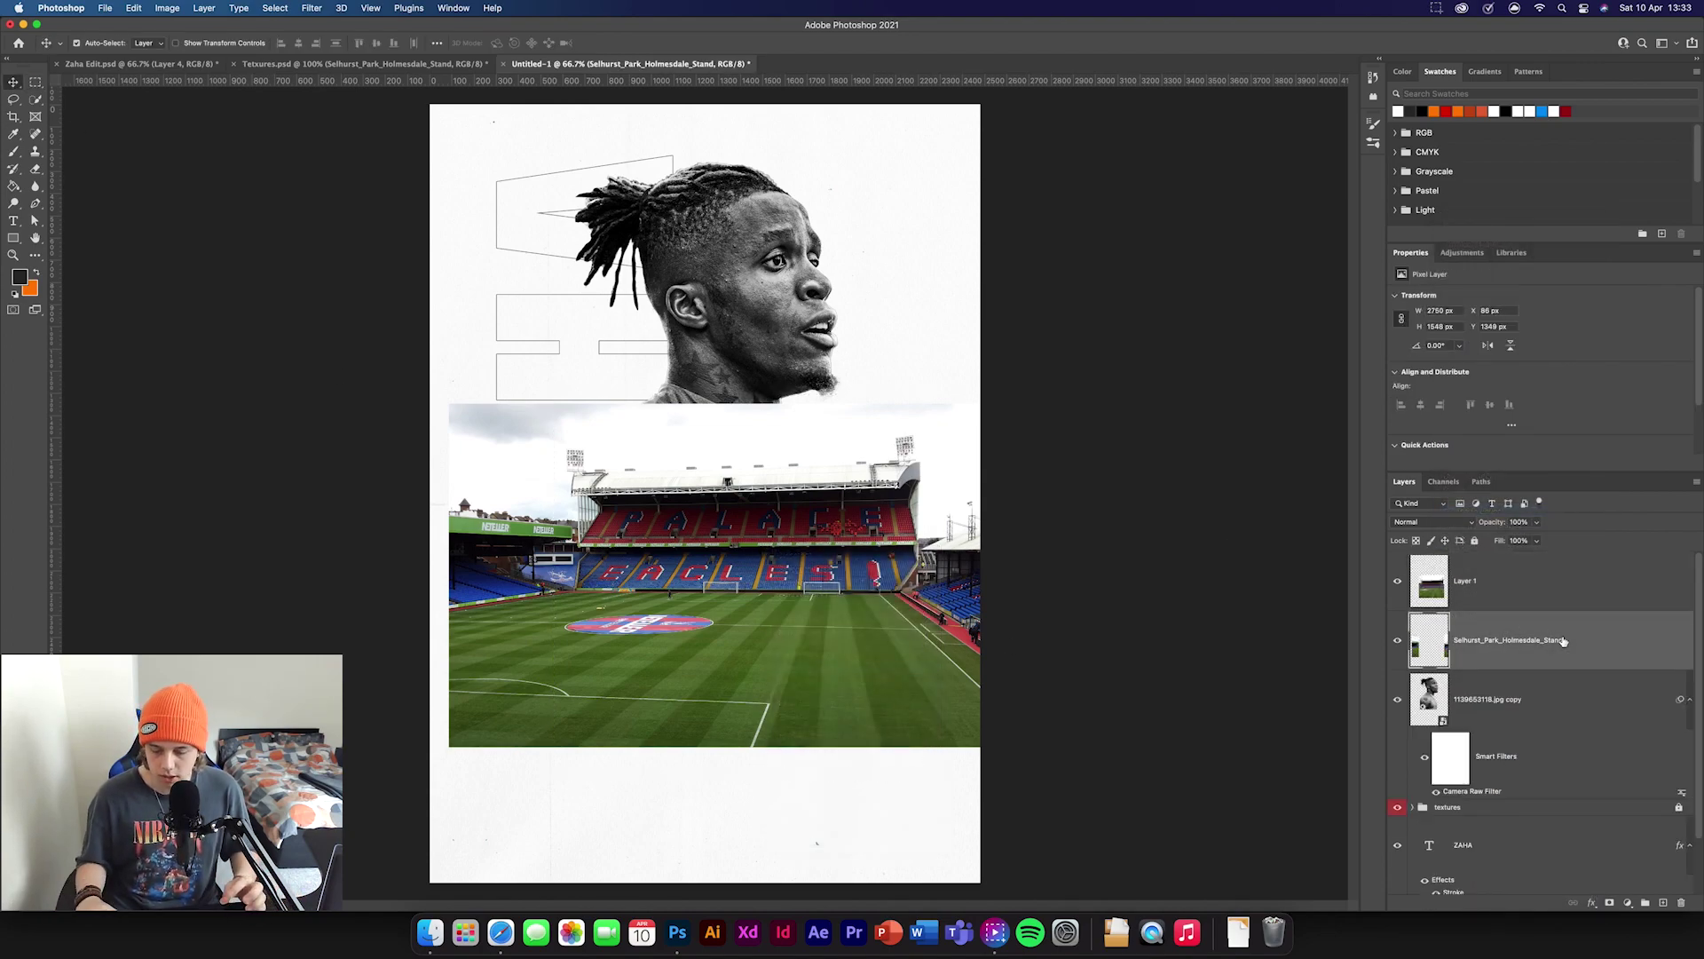
pyautogui.press('Delete')
pyautogui.click(1558, 590)
pyautogui.rightClick(1516, 557)
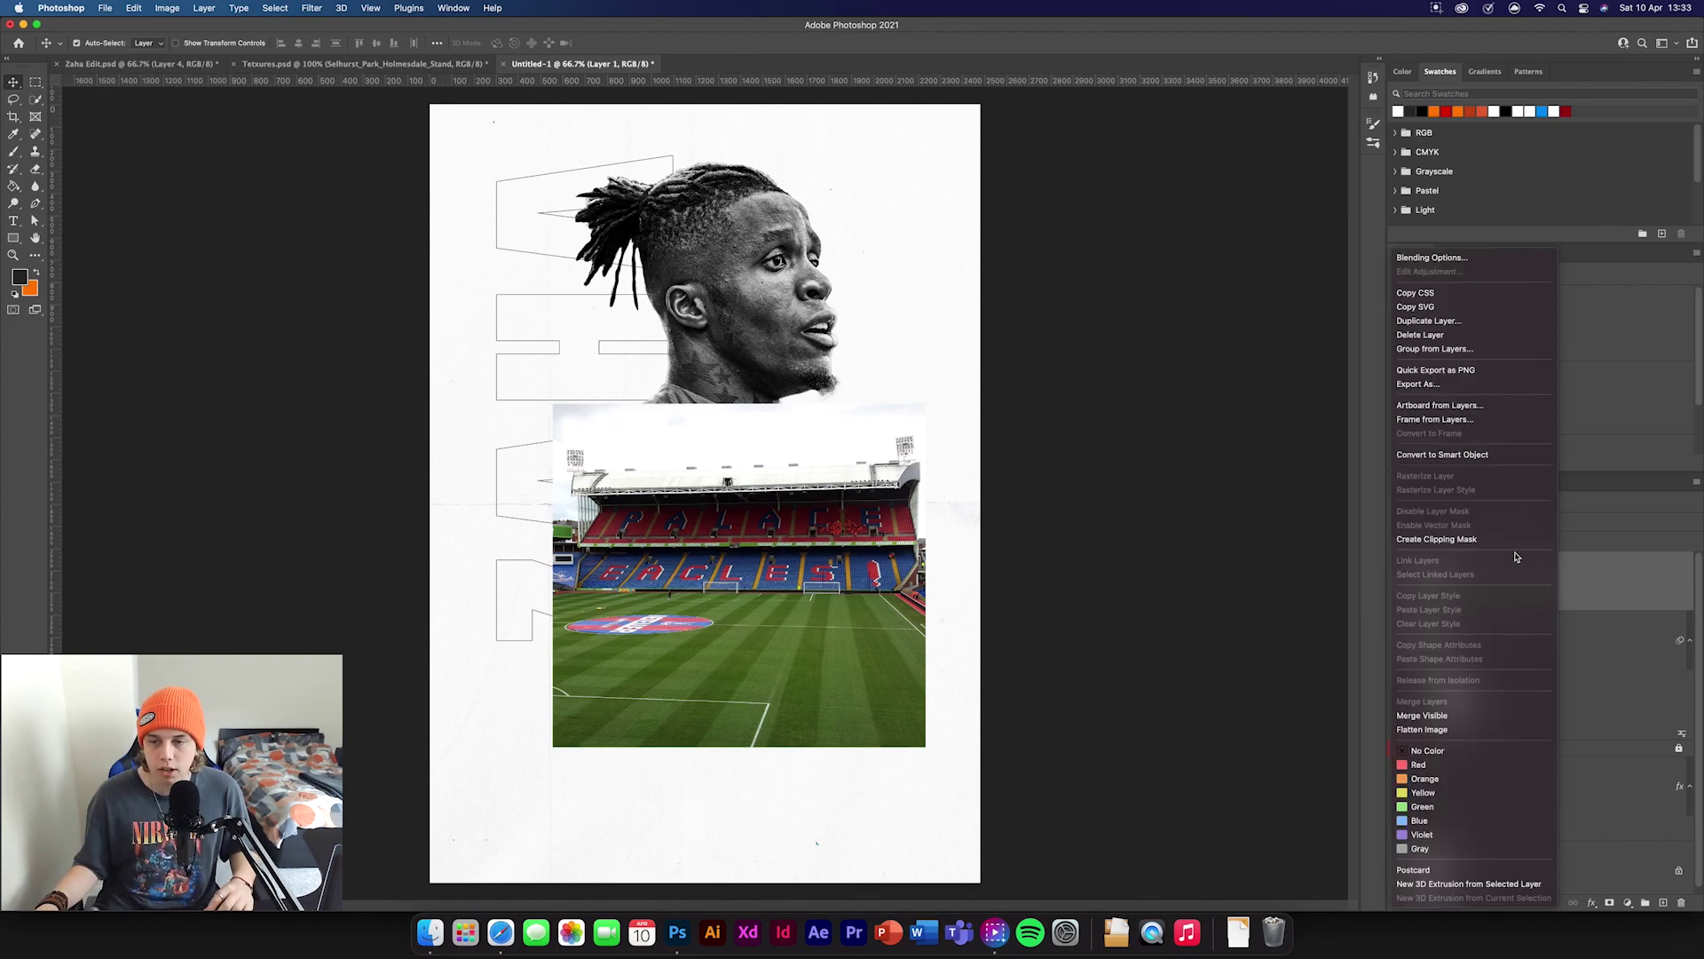
pyautogui.click(1456, 454)
# - Shrink the stadium crop toward the lower right
pyautogui.press('super+t')
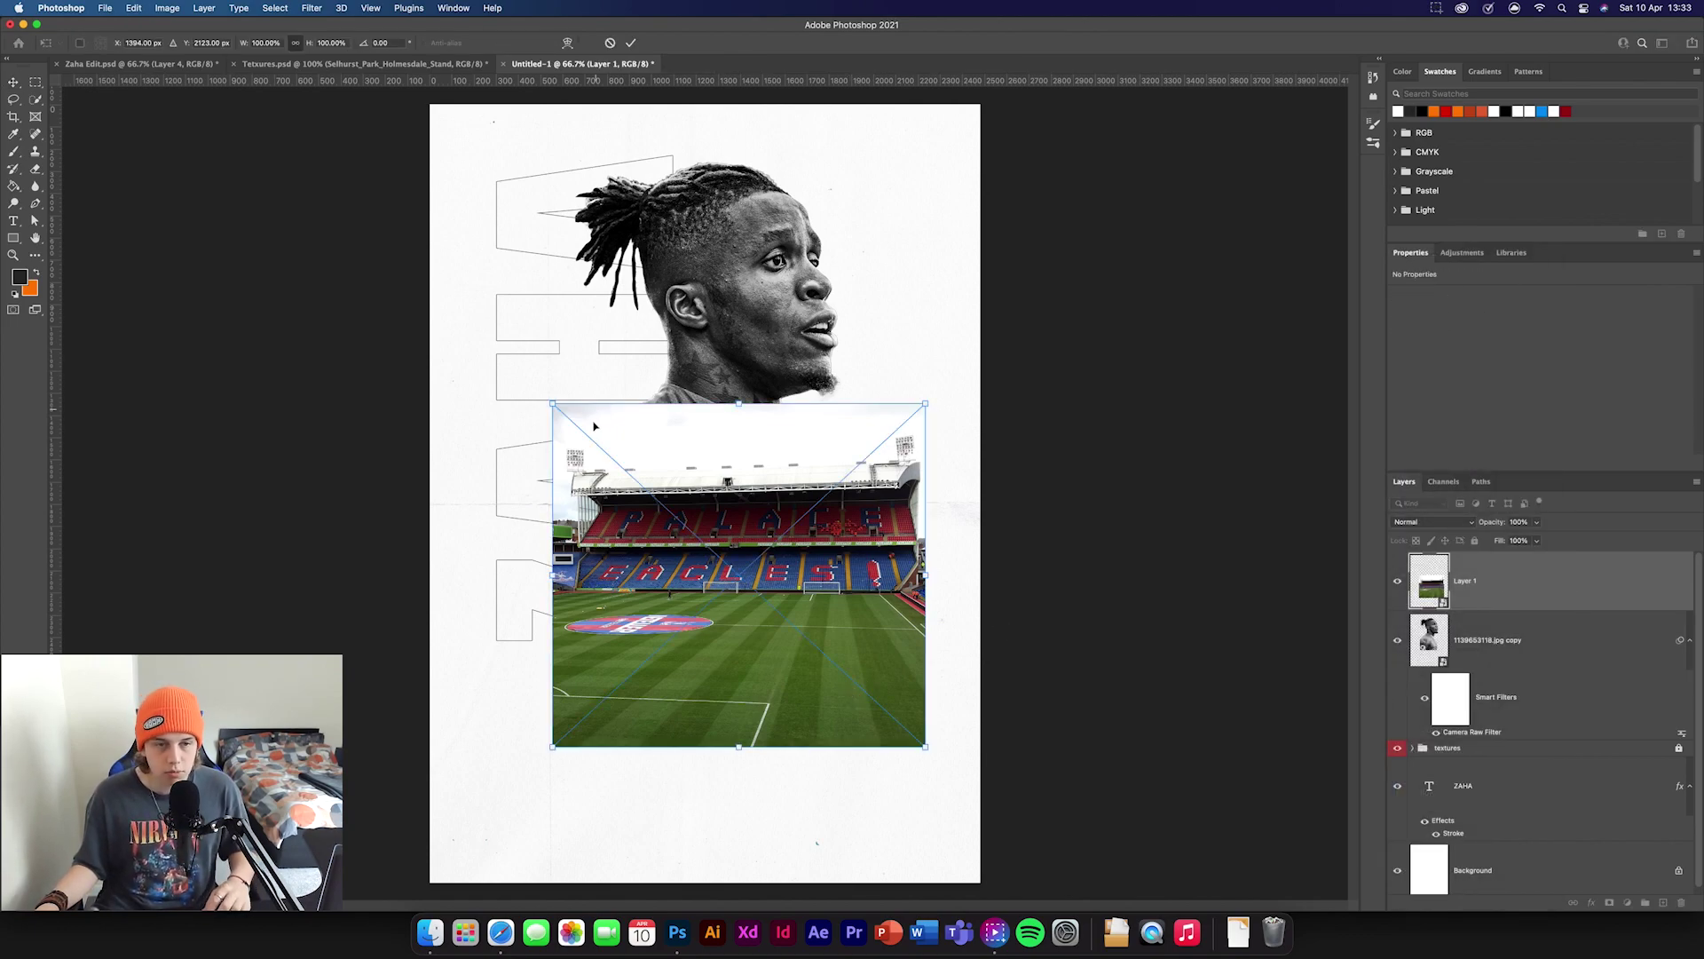
pyautogui.moveTo(553, 404); pyautogui.dragTo(747, 570)
pyautogui.click(631, 42)
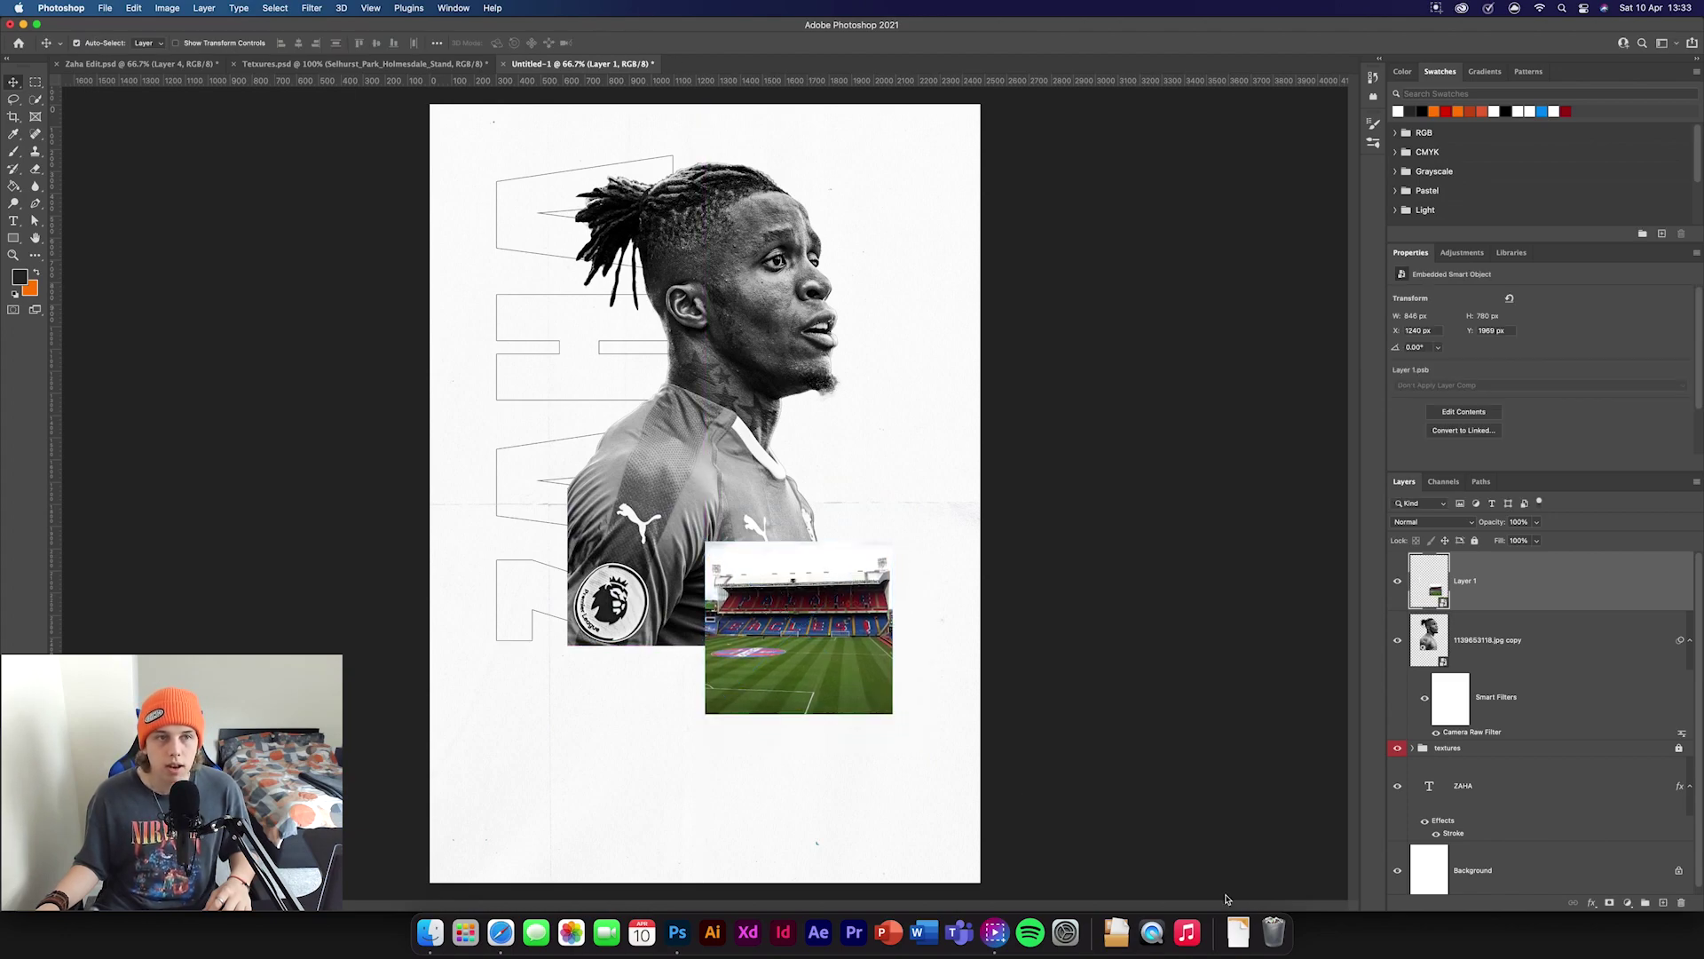
# - Apply Camera Raw to the stadium: Saturation -100, Clarity +50, Contrast +33
pyautogui.click(323, 8)
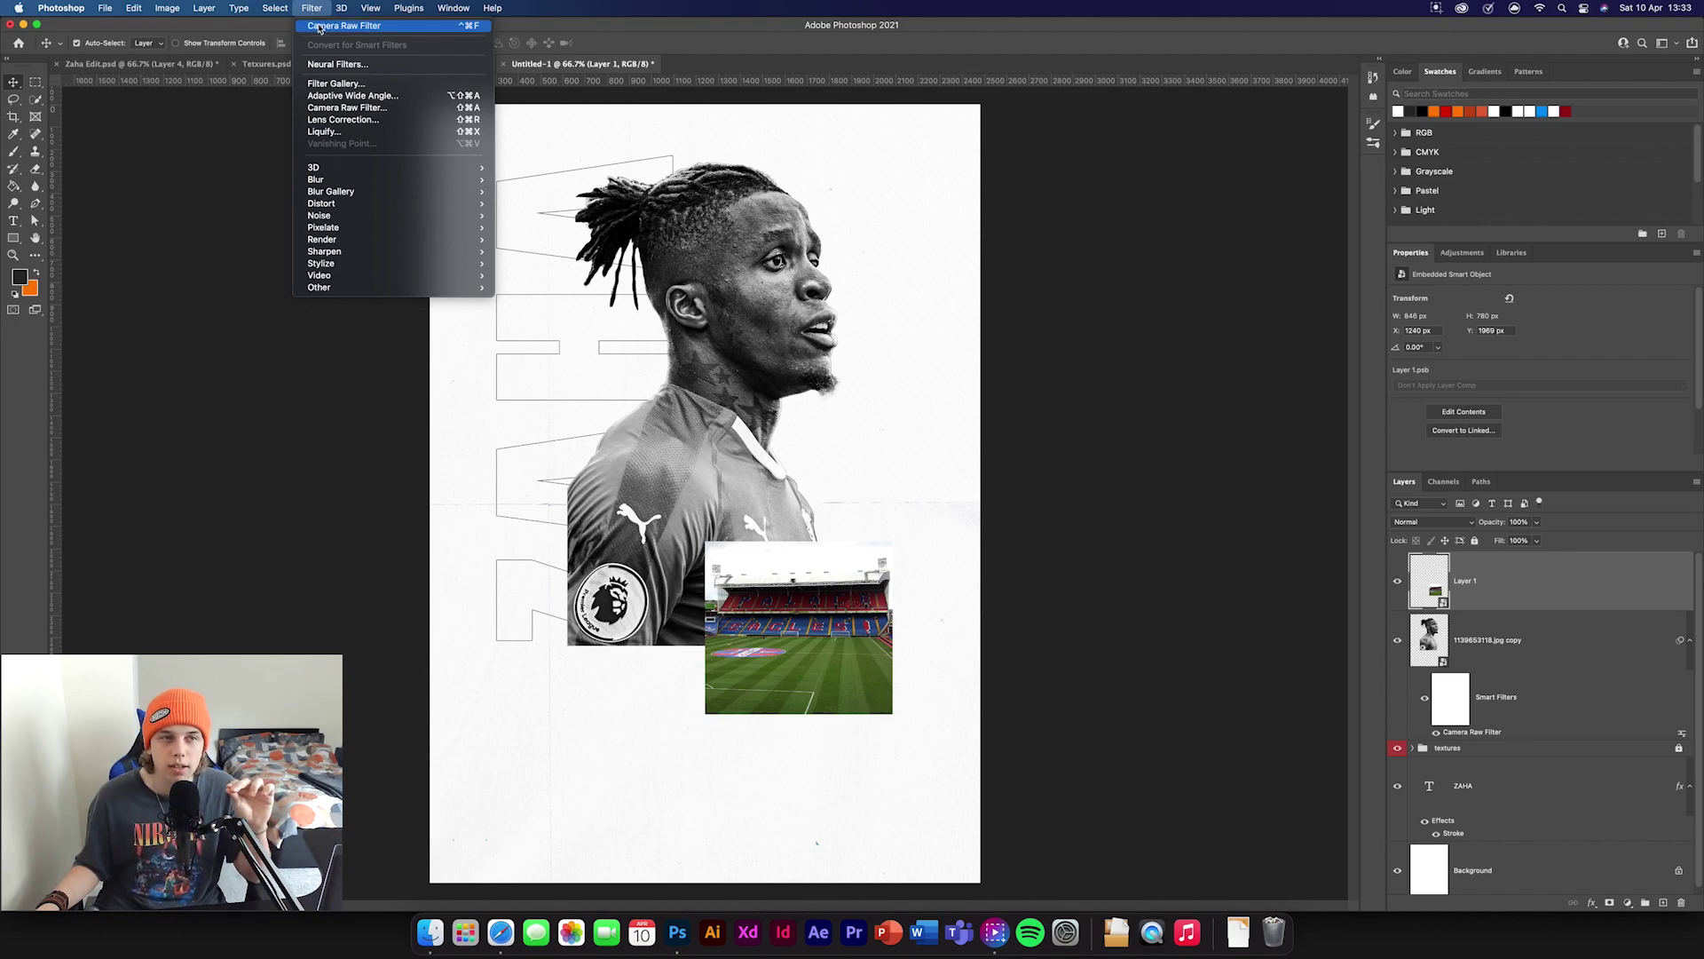
pyautogui.click(1019, 617)
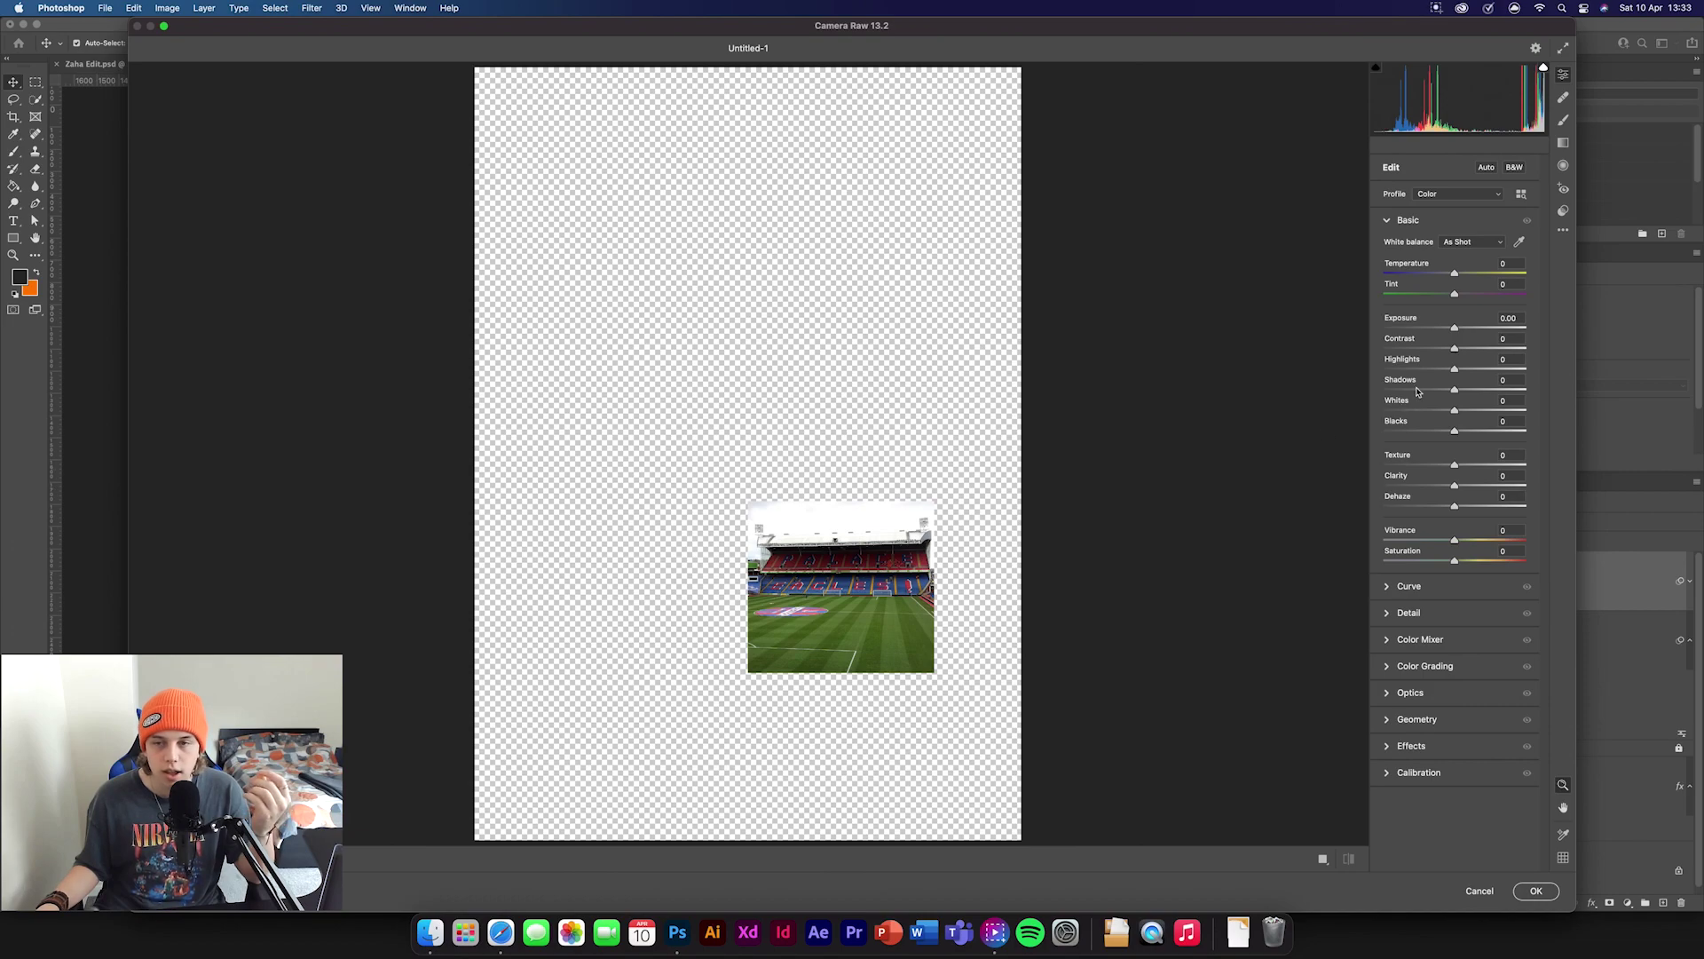
pyautogui.moveTo(1454, 560); pyautogui.dragTo(1384, 560)
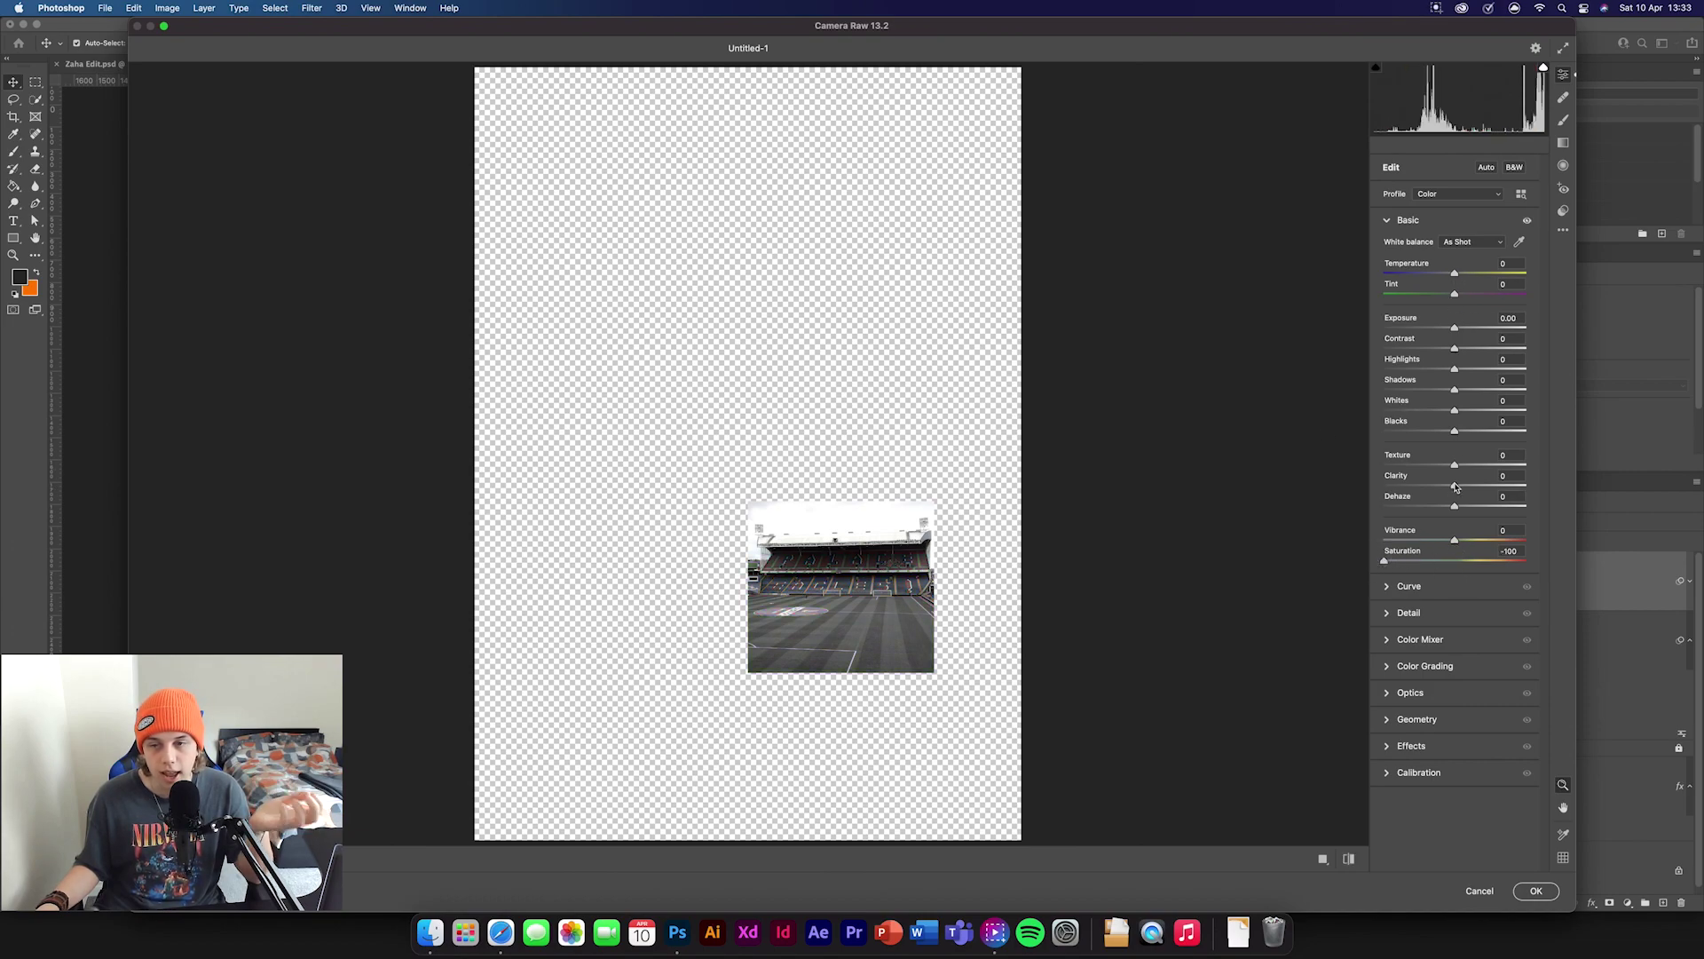
pyautogui.moveTo(1454, 486); pyautogui.dragTo(1492, 487)
pyautogui.moveTo(1454, 348); pyautogui.dragTo(1481, 351)
pyautogui.click(1550, 889)
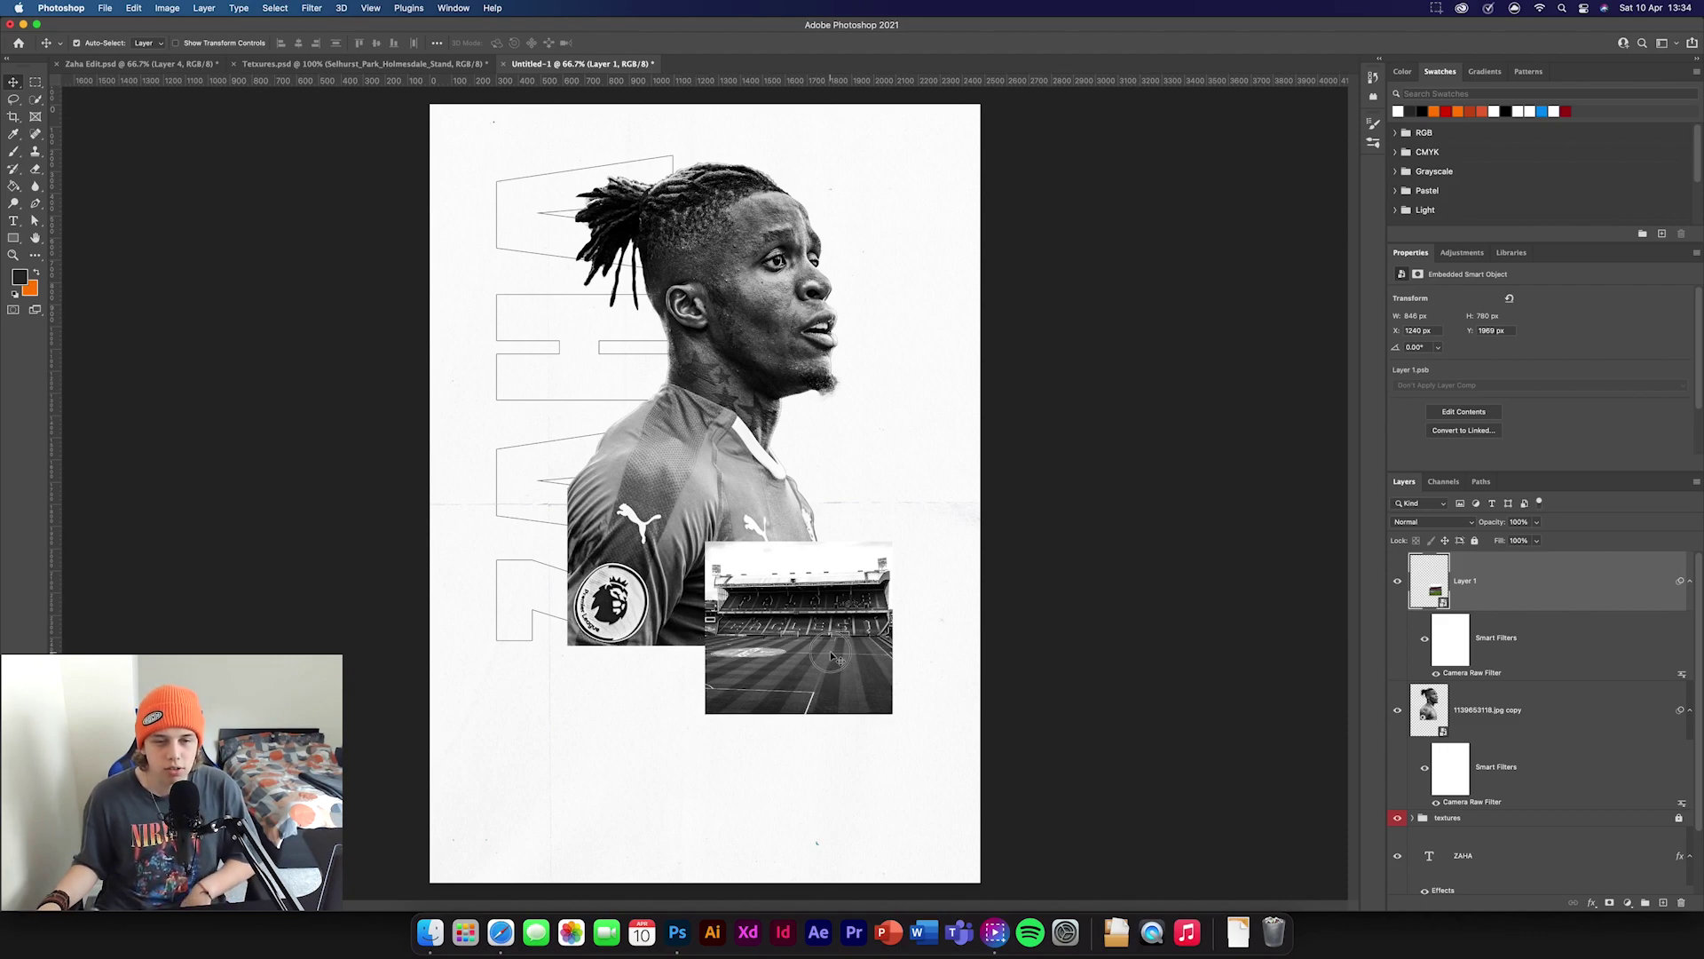
# - Scale the stadium photo down slightly
pyautogui.press('super+t')
pyautogui.moveTo(890, 722); pyautogui.dragTo(875, 697)
pyautogui.click(630, 42)
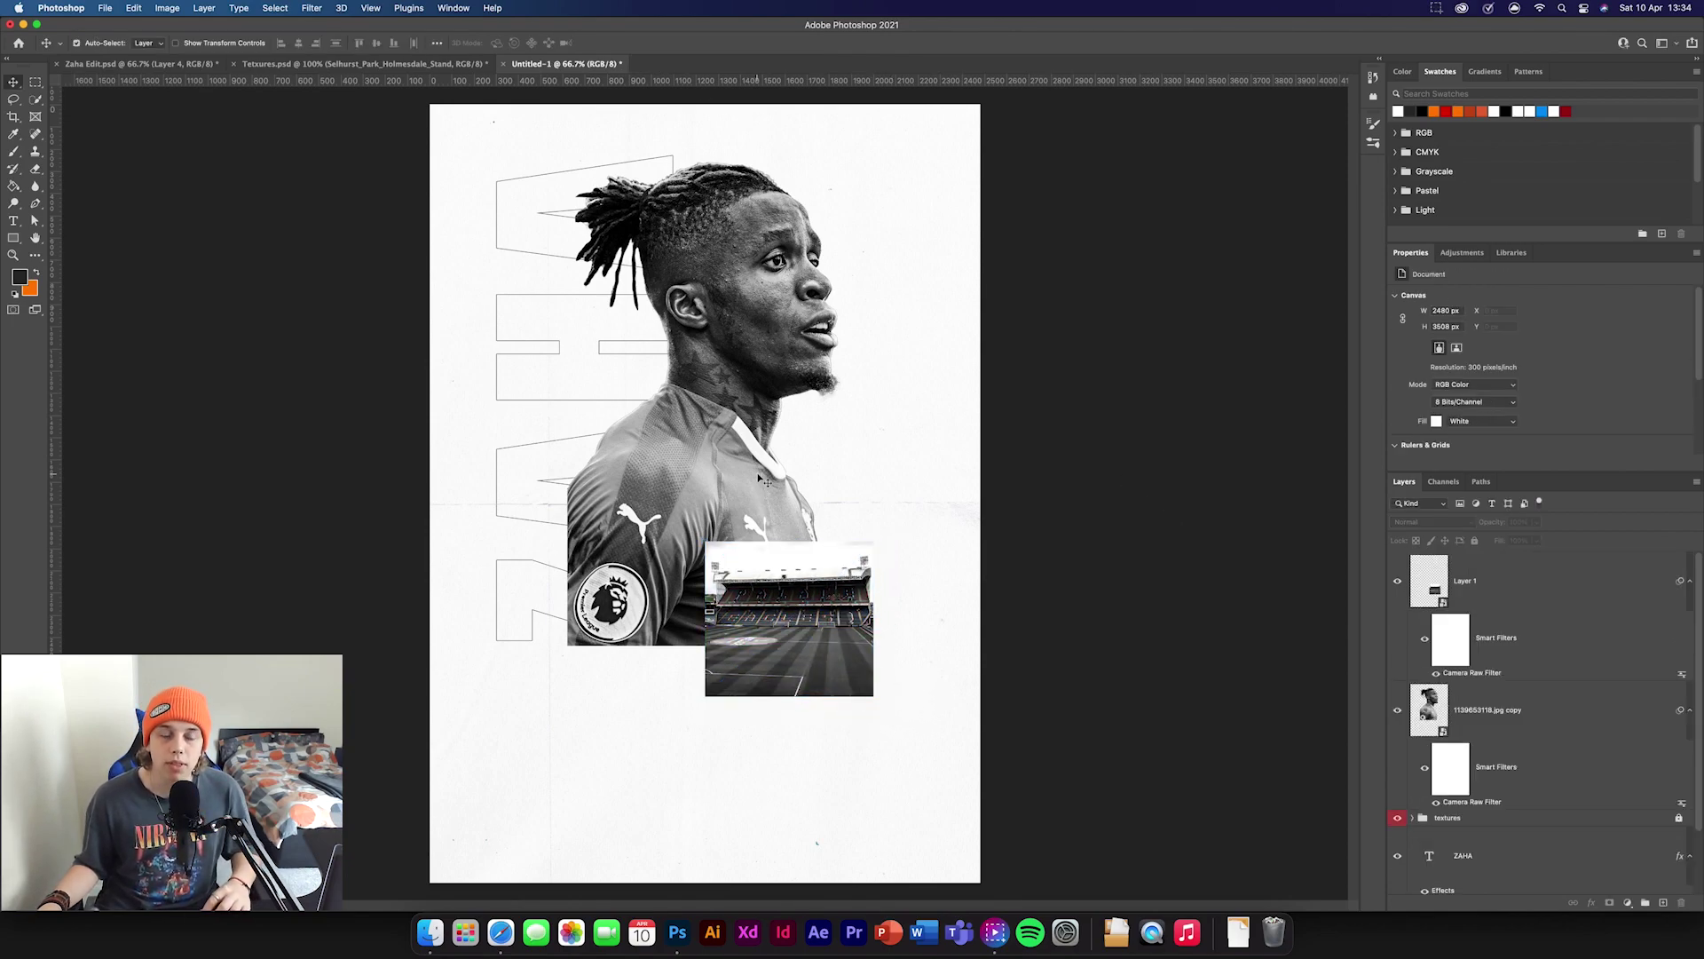
# - Copy the Zaha-2 photo layer from the Textures document into the poster
pyautogui.click(311, 62)
pyautogui.click(1513, 658)
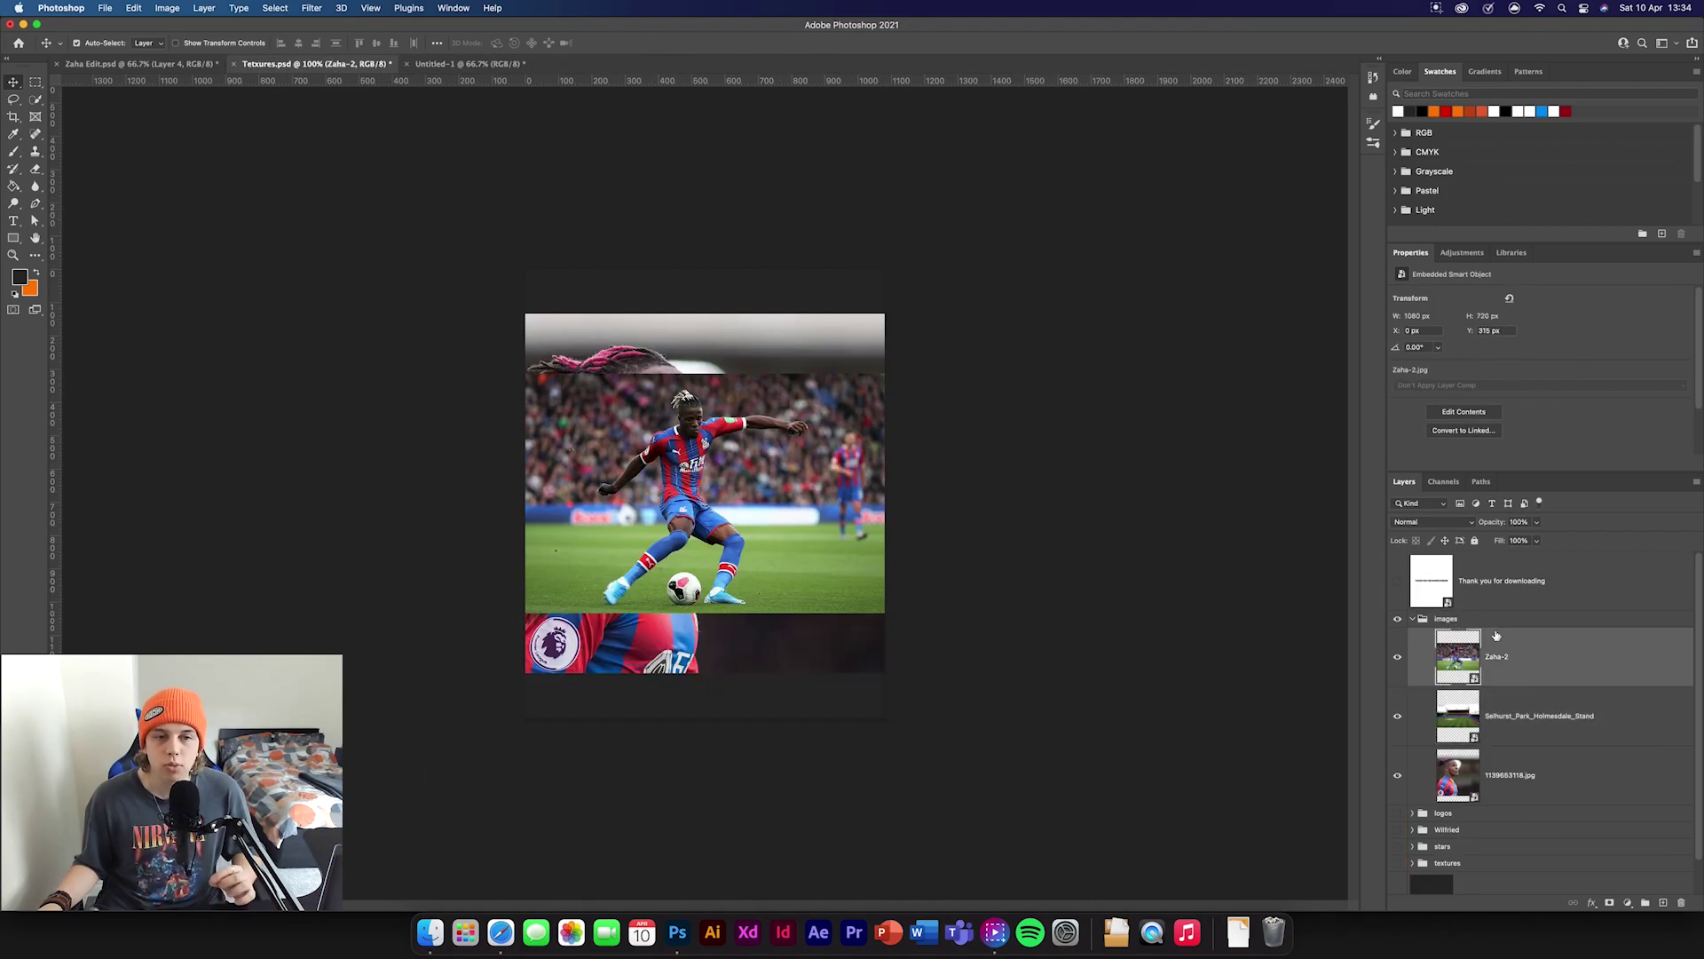
pyautogui.moveTo(1559, 656); pyautogui.dragTo(706, 537)
# - Scale the Zaha-2 photo over the lower half of the poster and hide it
pyautogui.hotkey('ctrl', 't')
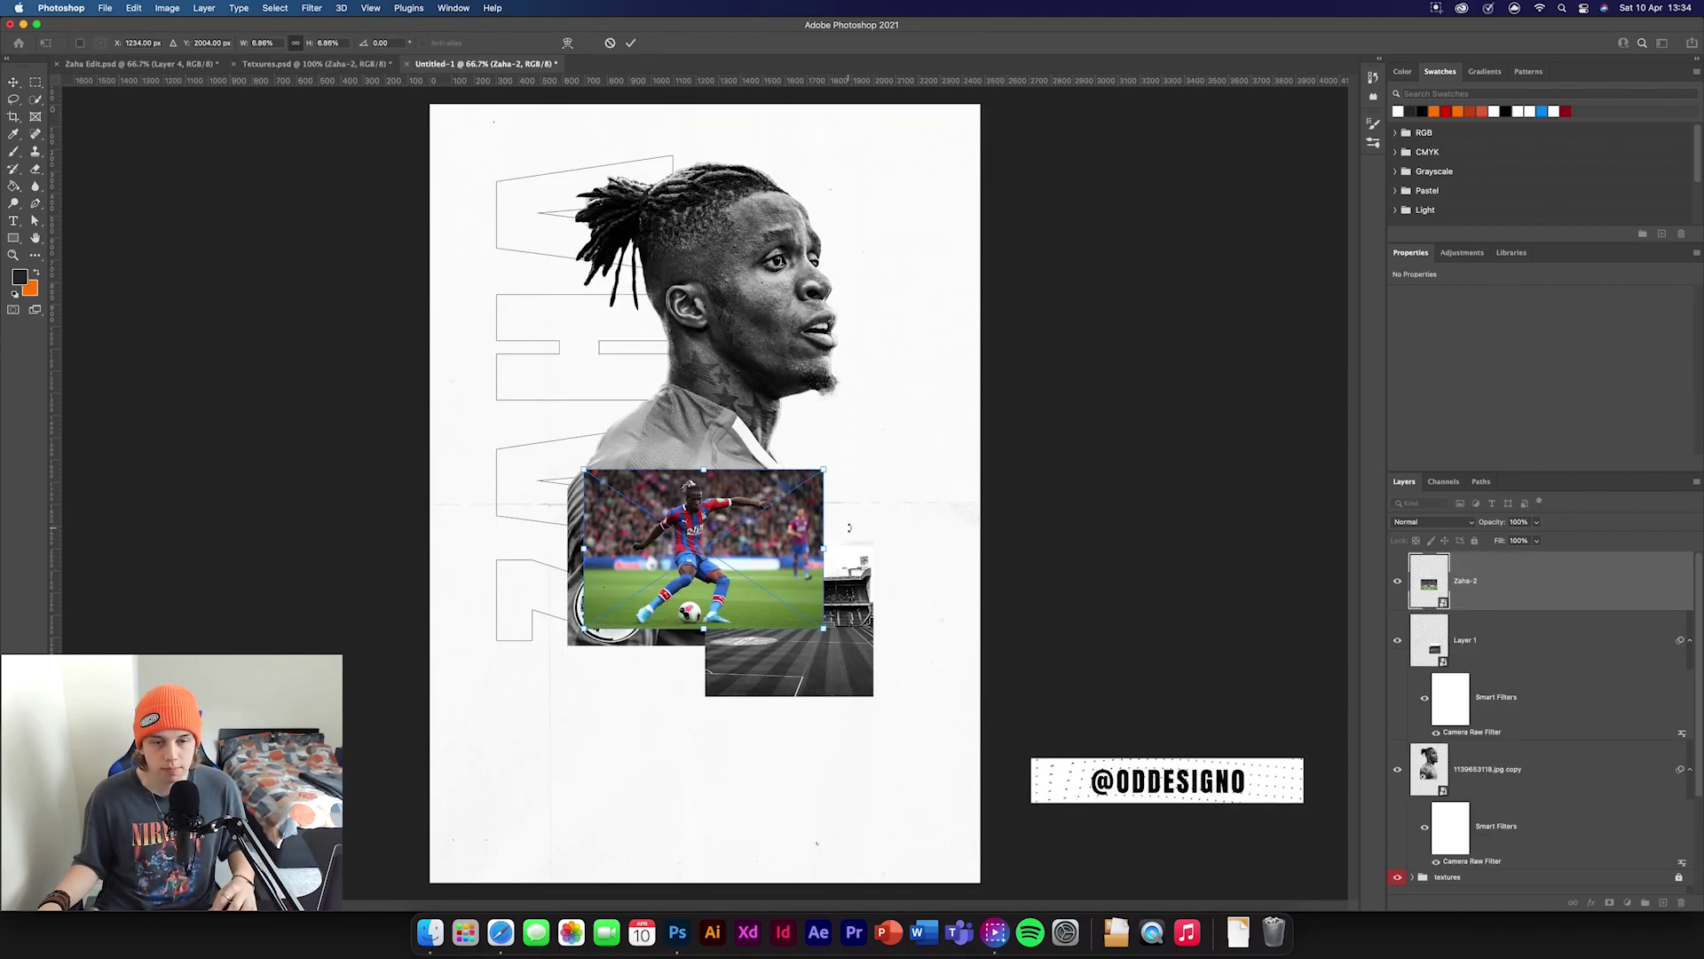
pyautogui.moveTo(824, 547); pyautogui.dragTo(1070, 548)
pyautogui.moveTo(779, 538); pyautogui.dragTo(810, 574)
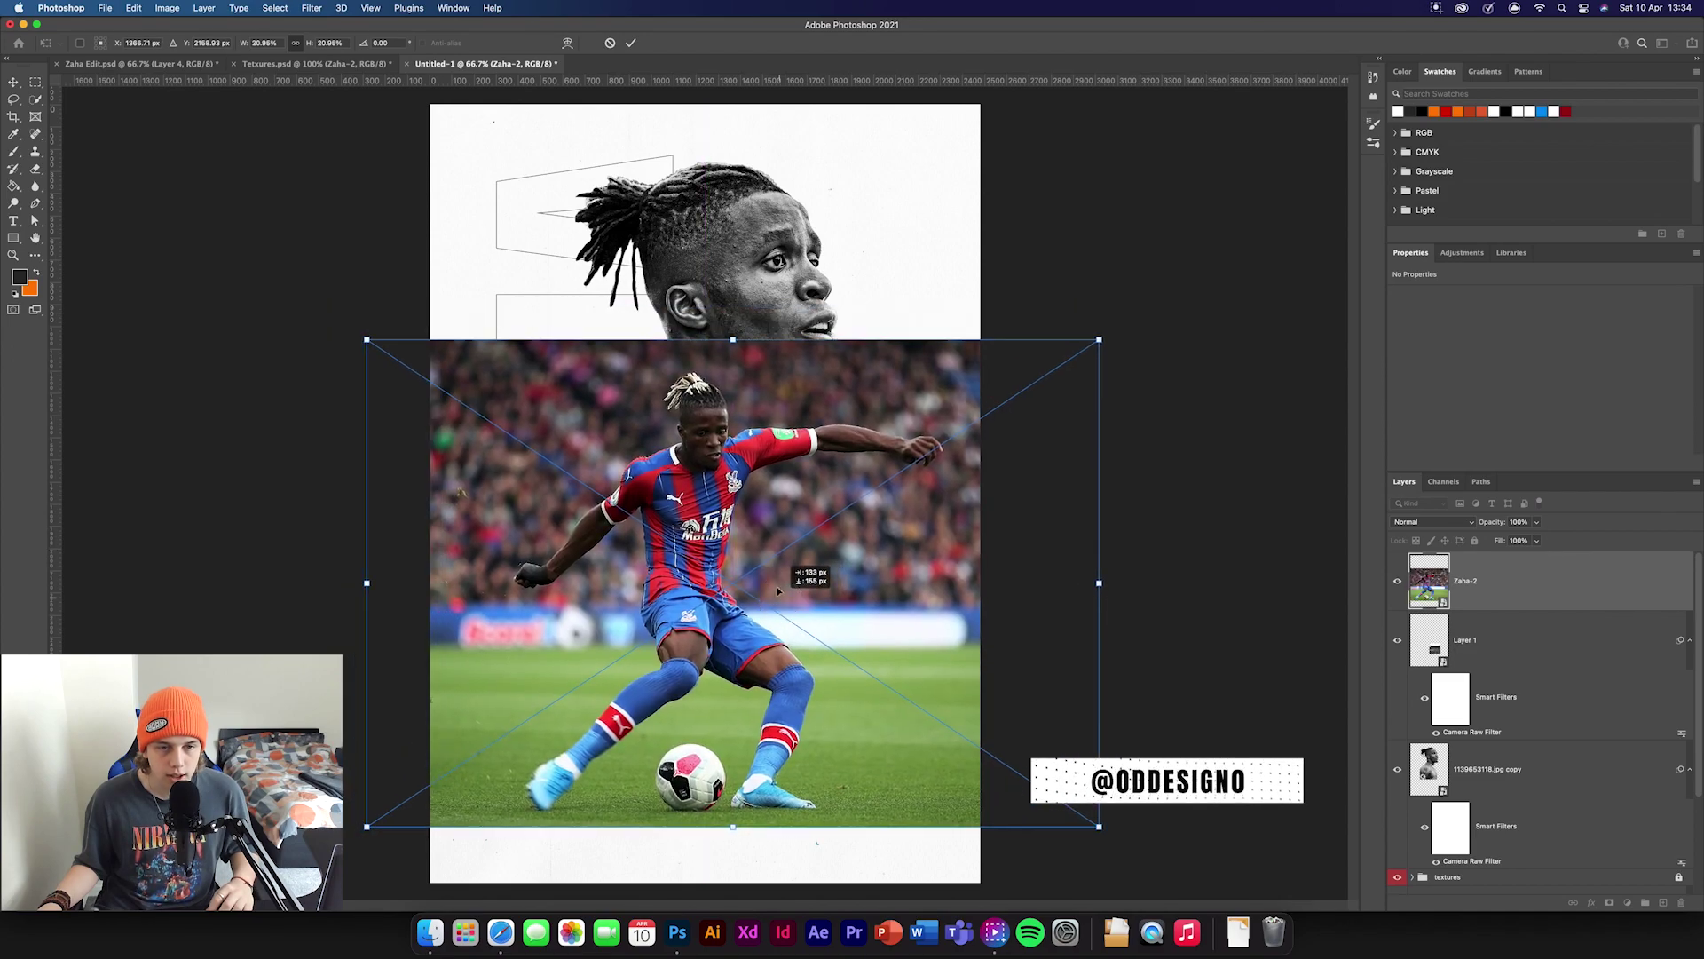
pyautogui.moveTo(728, 348); pyautogui.dragTo(715, 486)
pyautogui.click(631, 48)
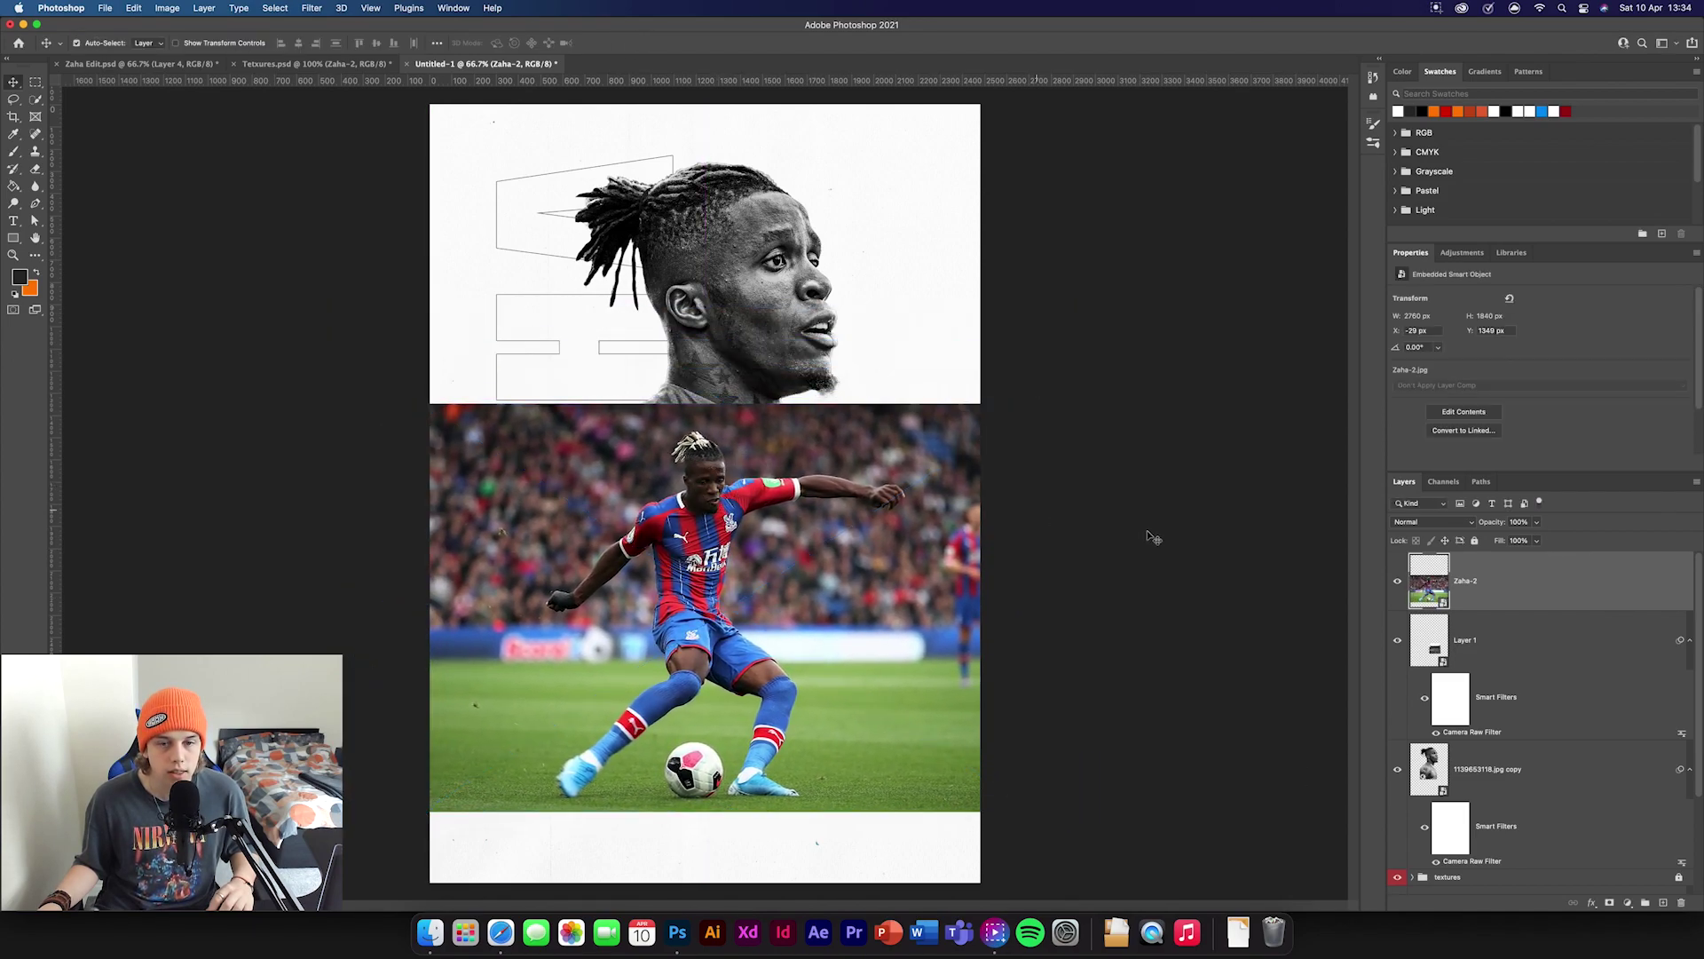
pyautogui.press('super+comma')
pyautogui.click(311, 64)
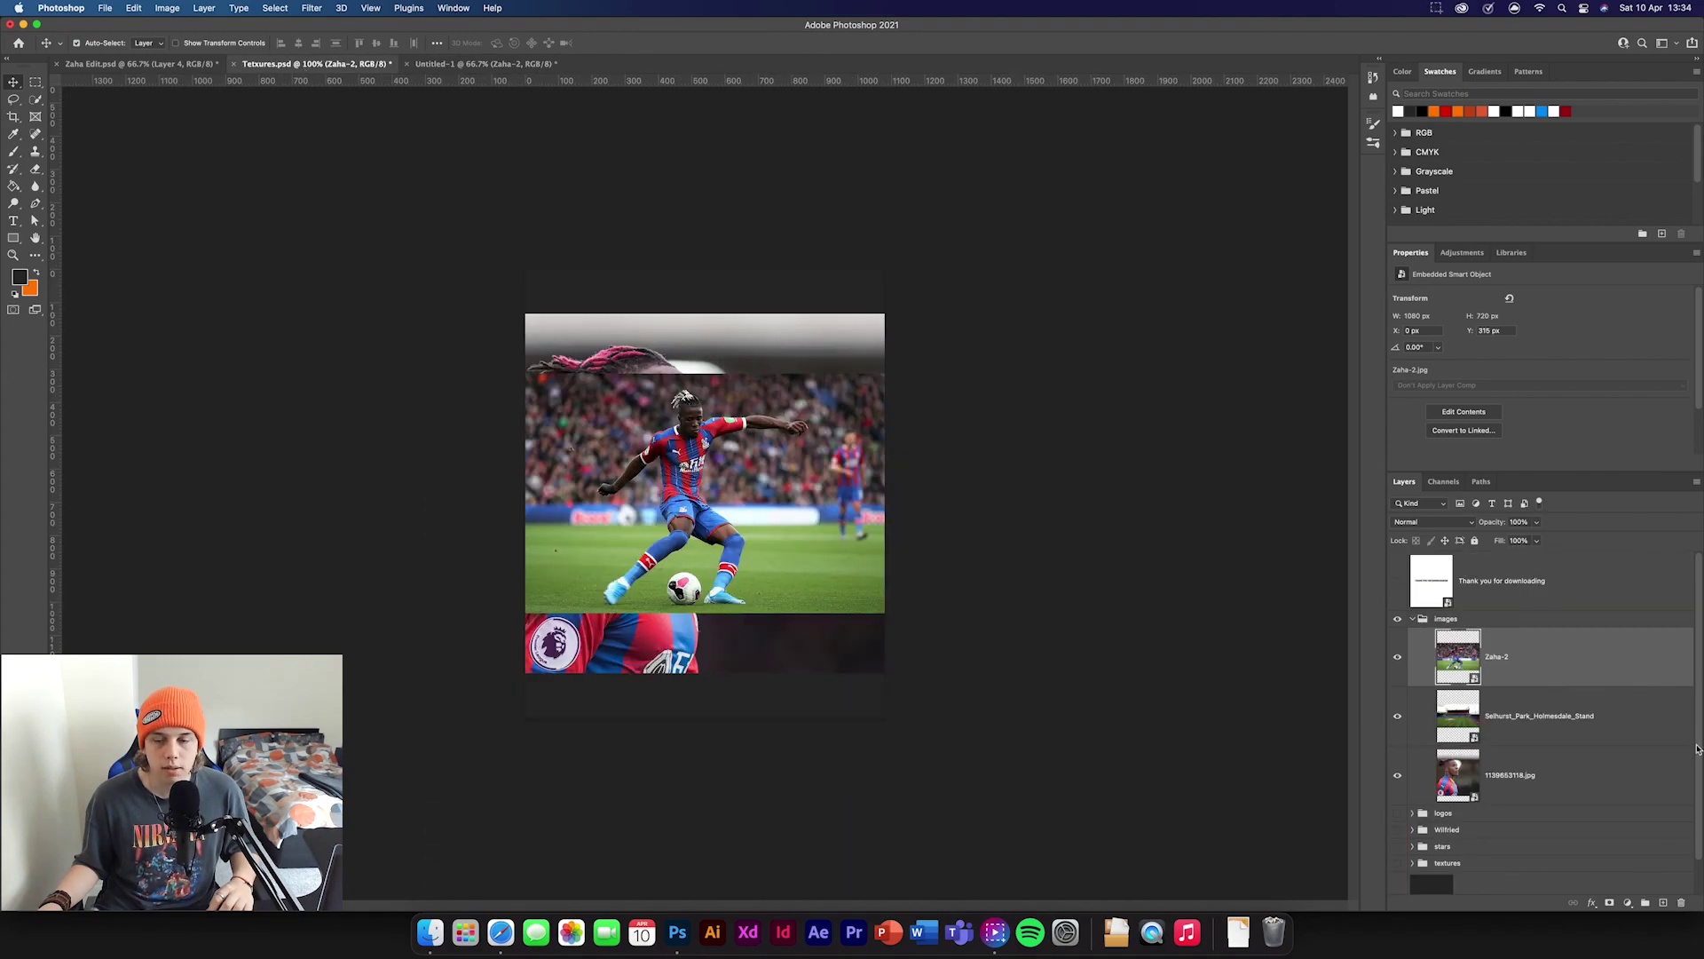
# - Hide the images group and show and expand the logos group
pyautogui.click(1412, 619)
pyautogui.click(1399, 620)
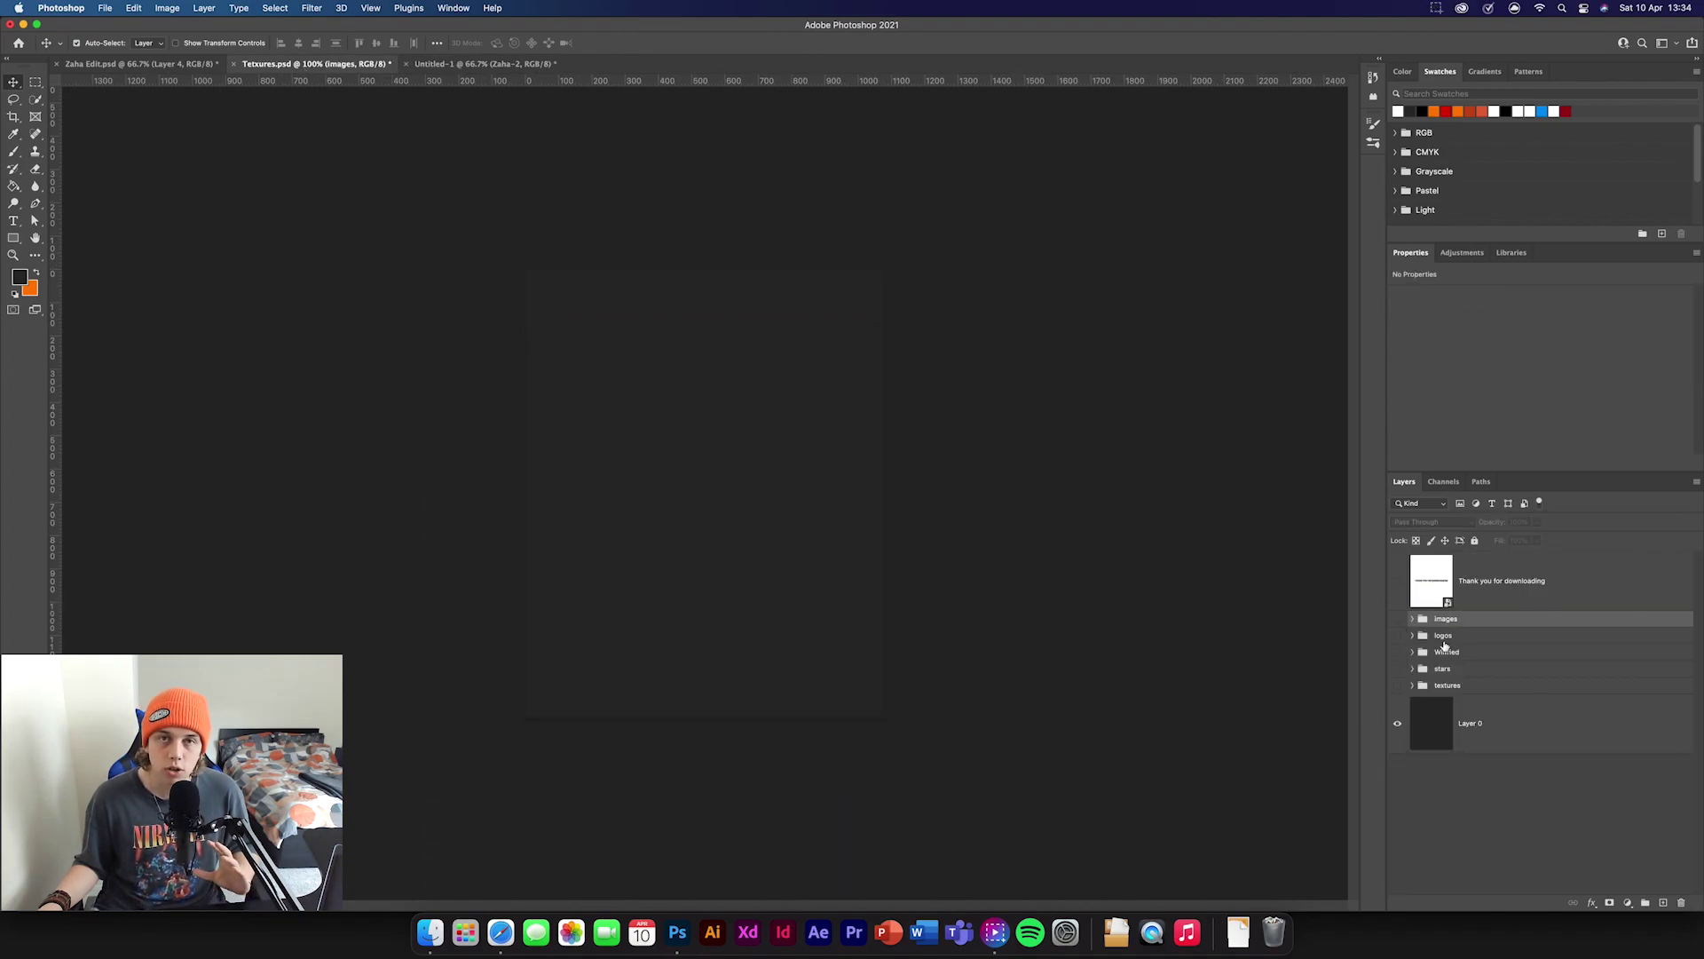
pyautogui.click(1398, 635)
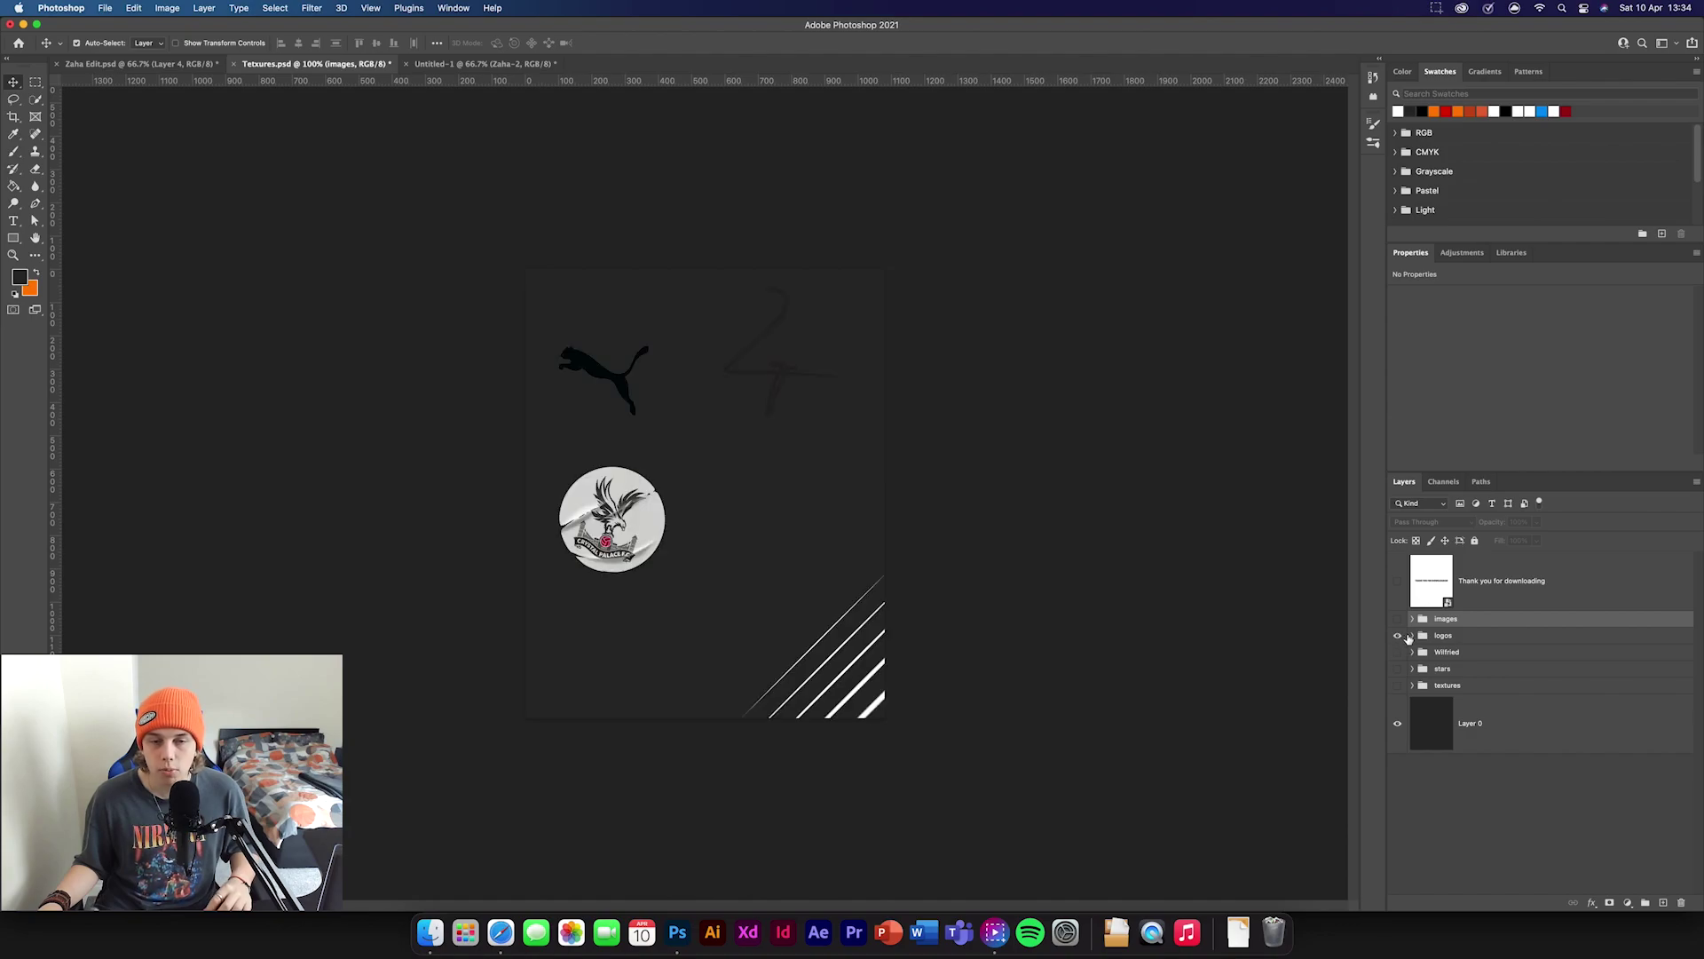
pyautogui.click(1413, 636)
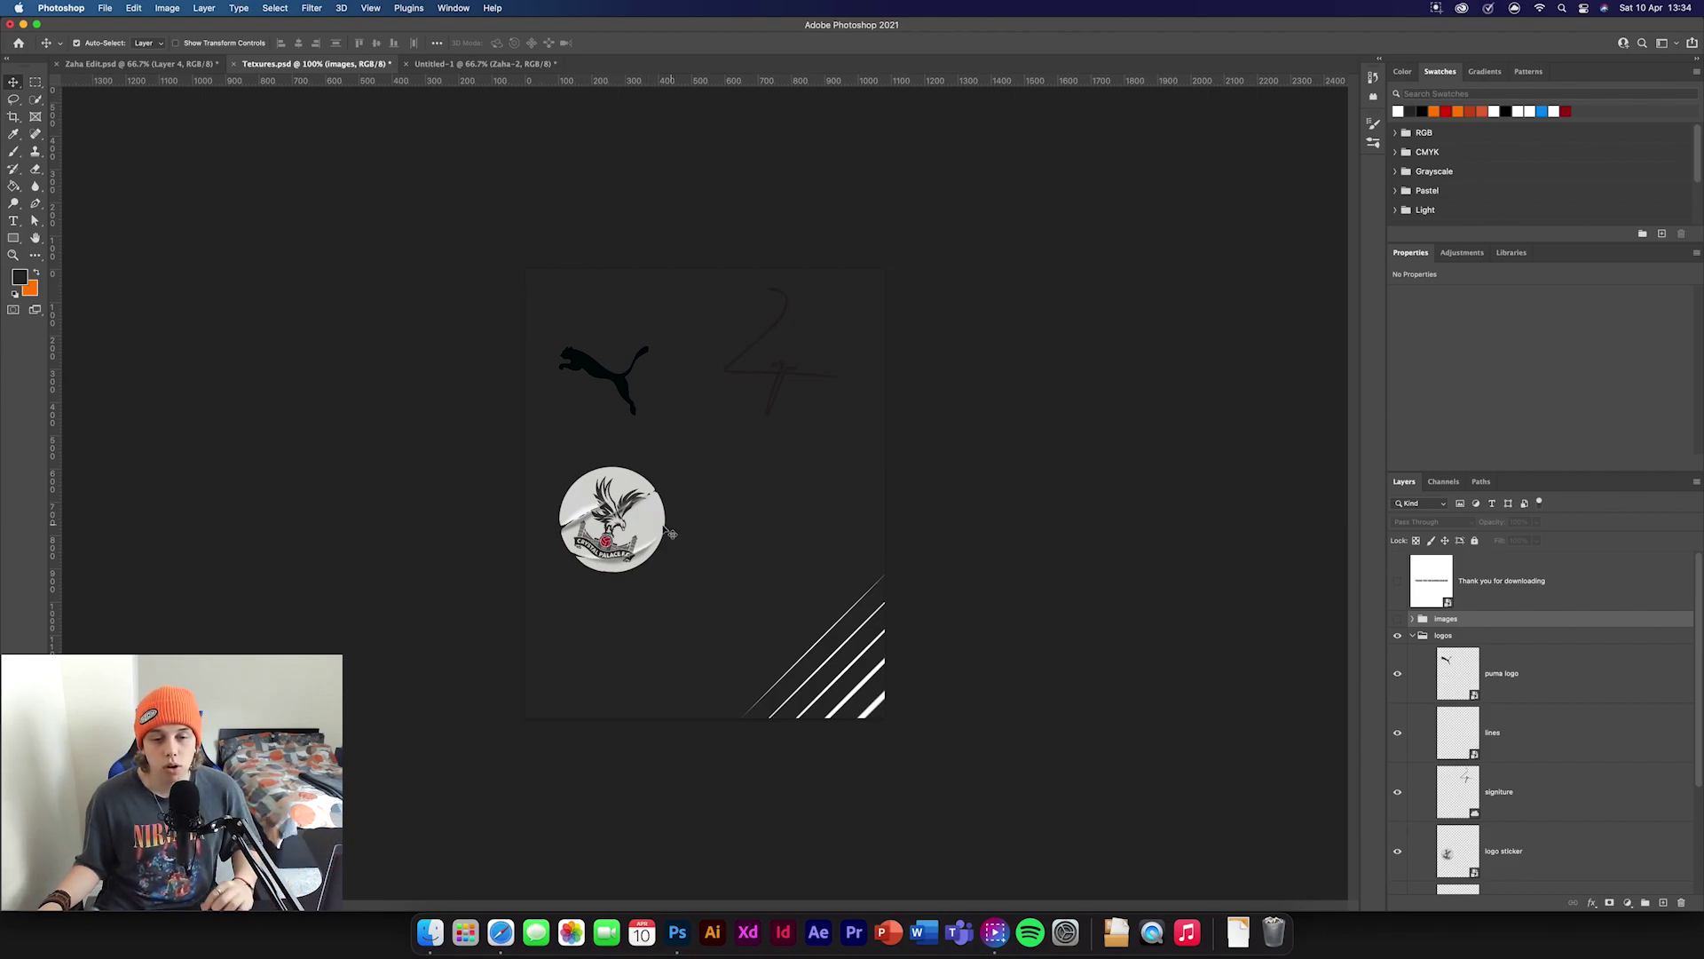
# - Place the Crystal Palace badge sticker over the stadium crop's lower-right corner
pyautogui.moveTo(644, 541); pyautogui.dragTo(856, 684)
pyautogui.hotkey('ctrl', 't')
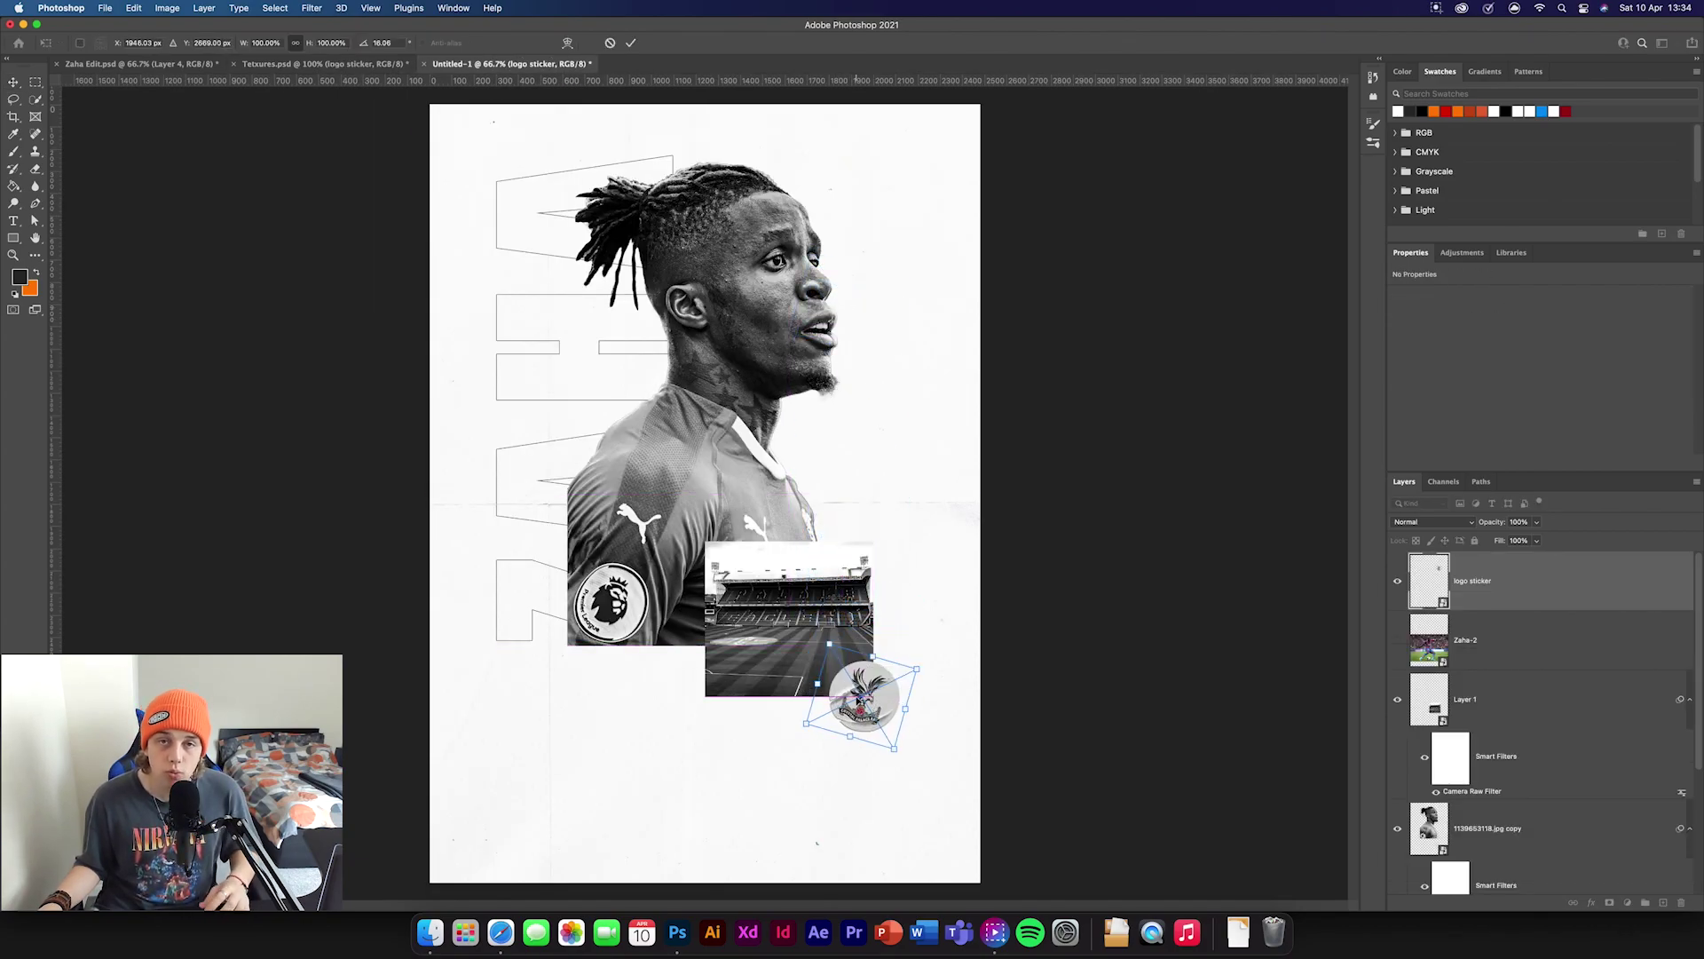
pyautogui.moveTo(879, 704); pyautogui.dragTo(878, 699)
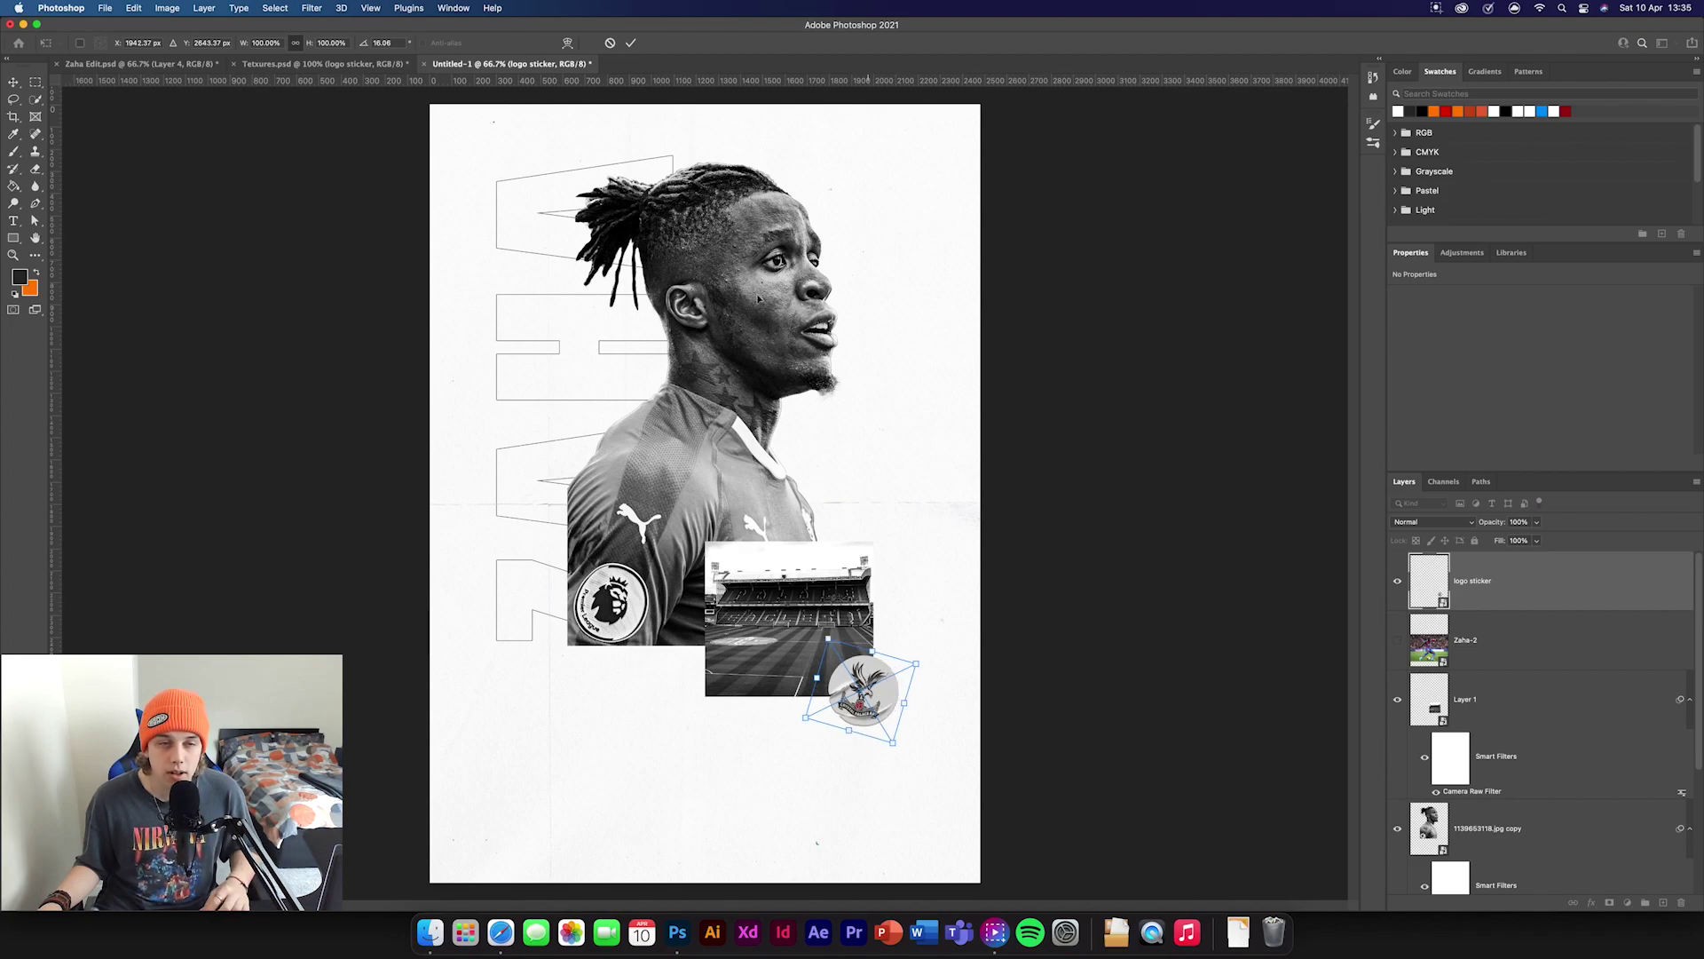
pyautogui.click(632, 43)
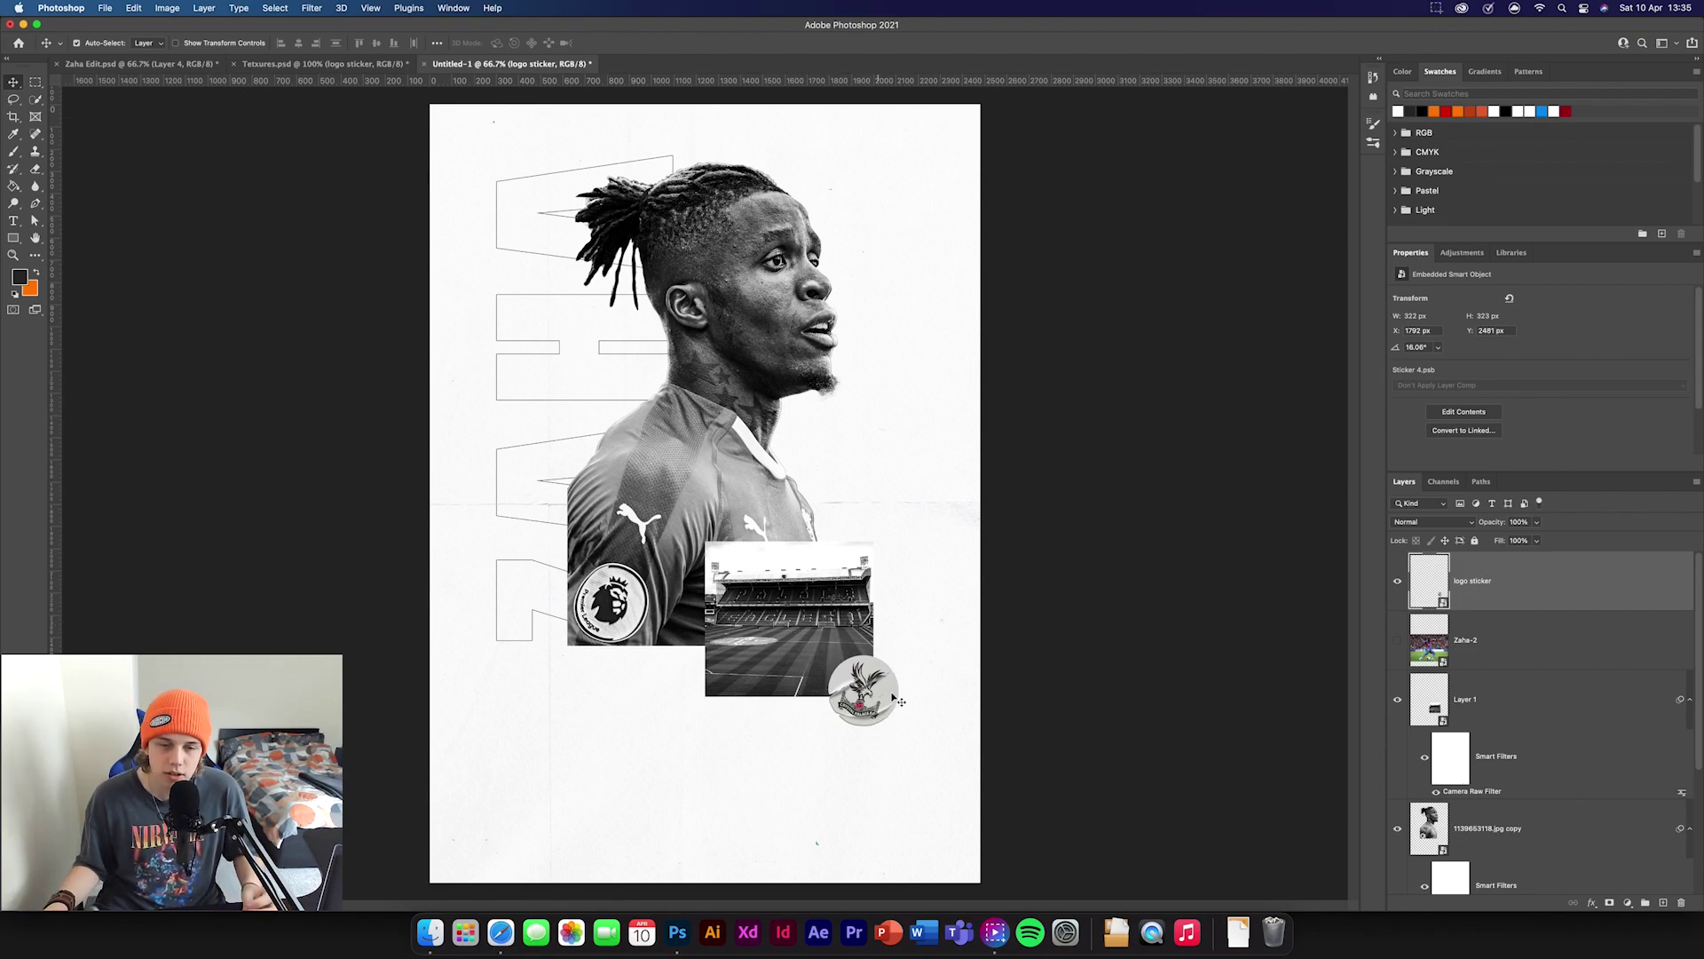
# - Move the Zaha-2 layer above the badge sticker in the layer stack
pyautogui.click(1400, 640)
pyautogui.click(1400, 641)
pyautogui.moveTo(1549, 632); pyautogui.dragTo(1557, 568)
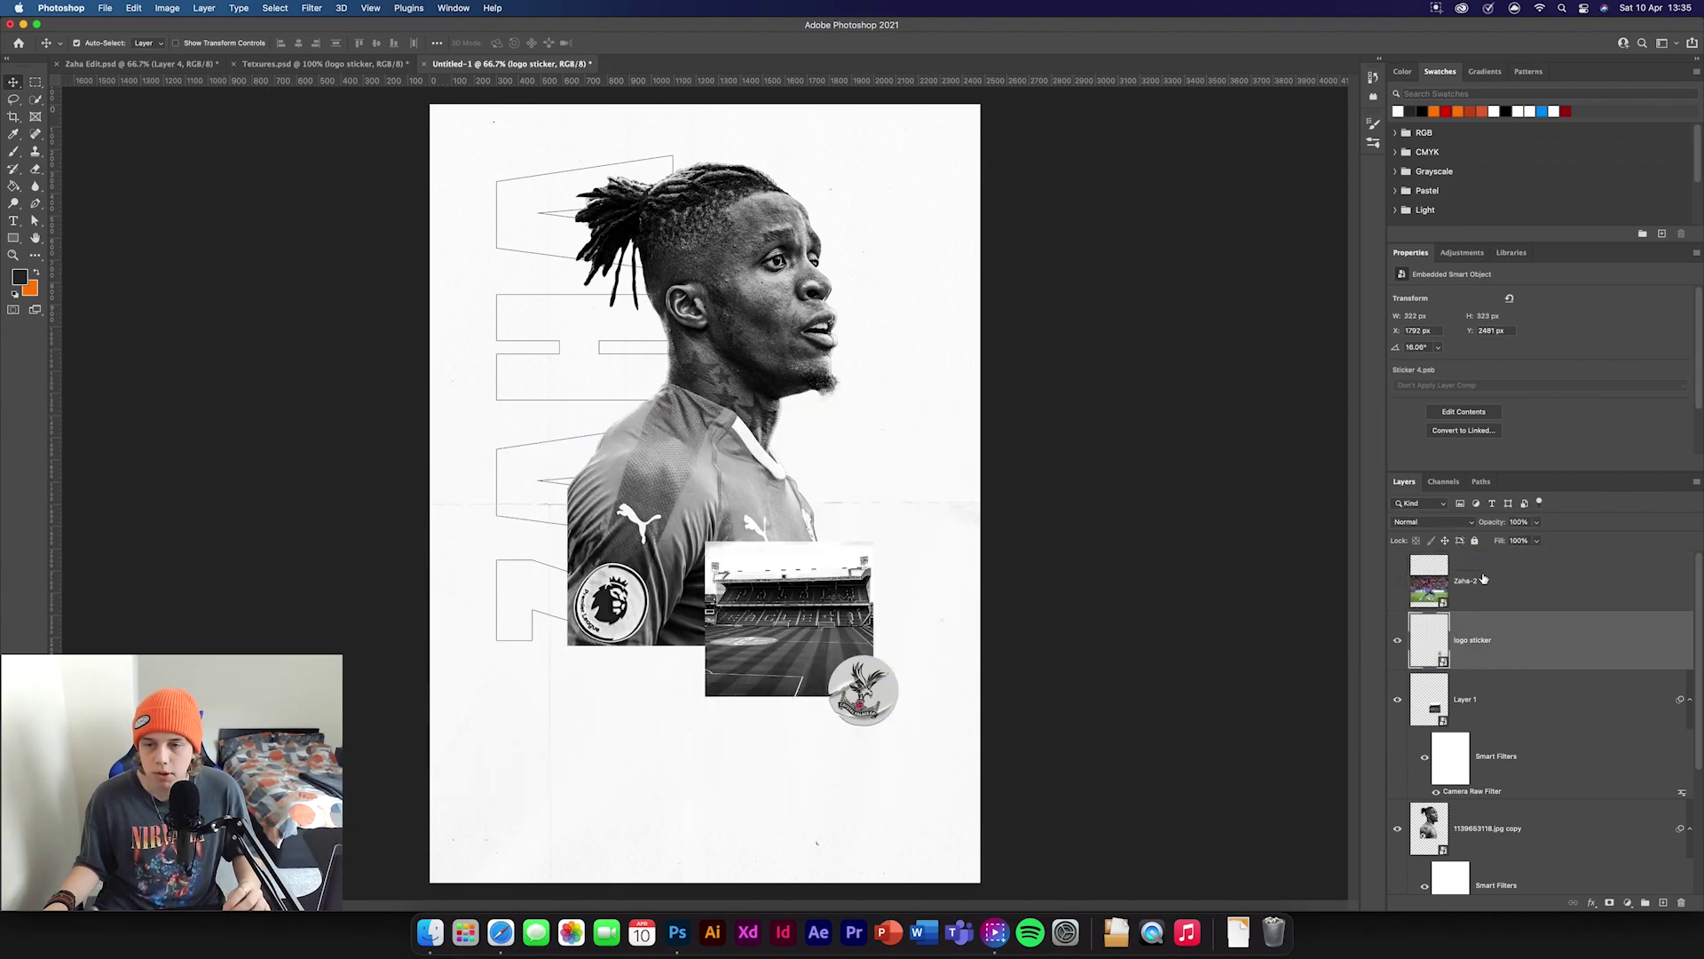
pyautogui.click(1496, 587)
pyautogui.click(1518, 662)
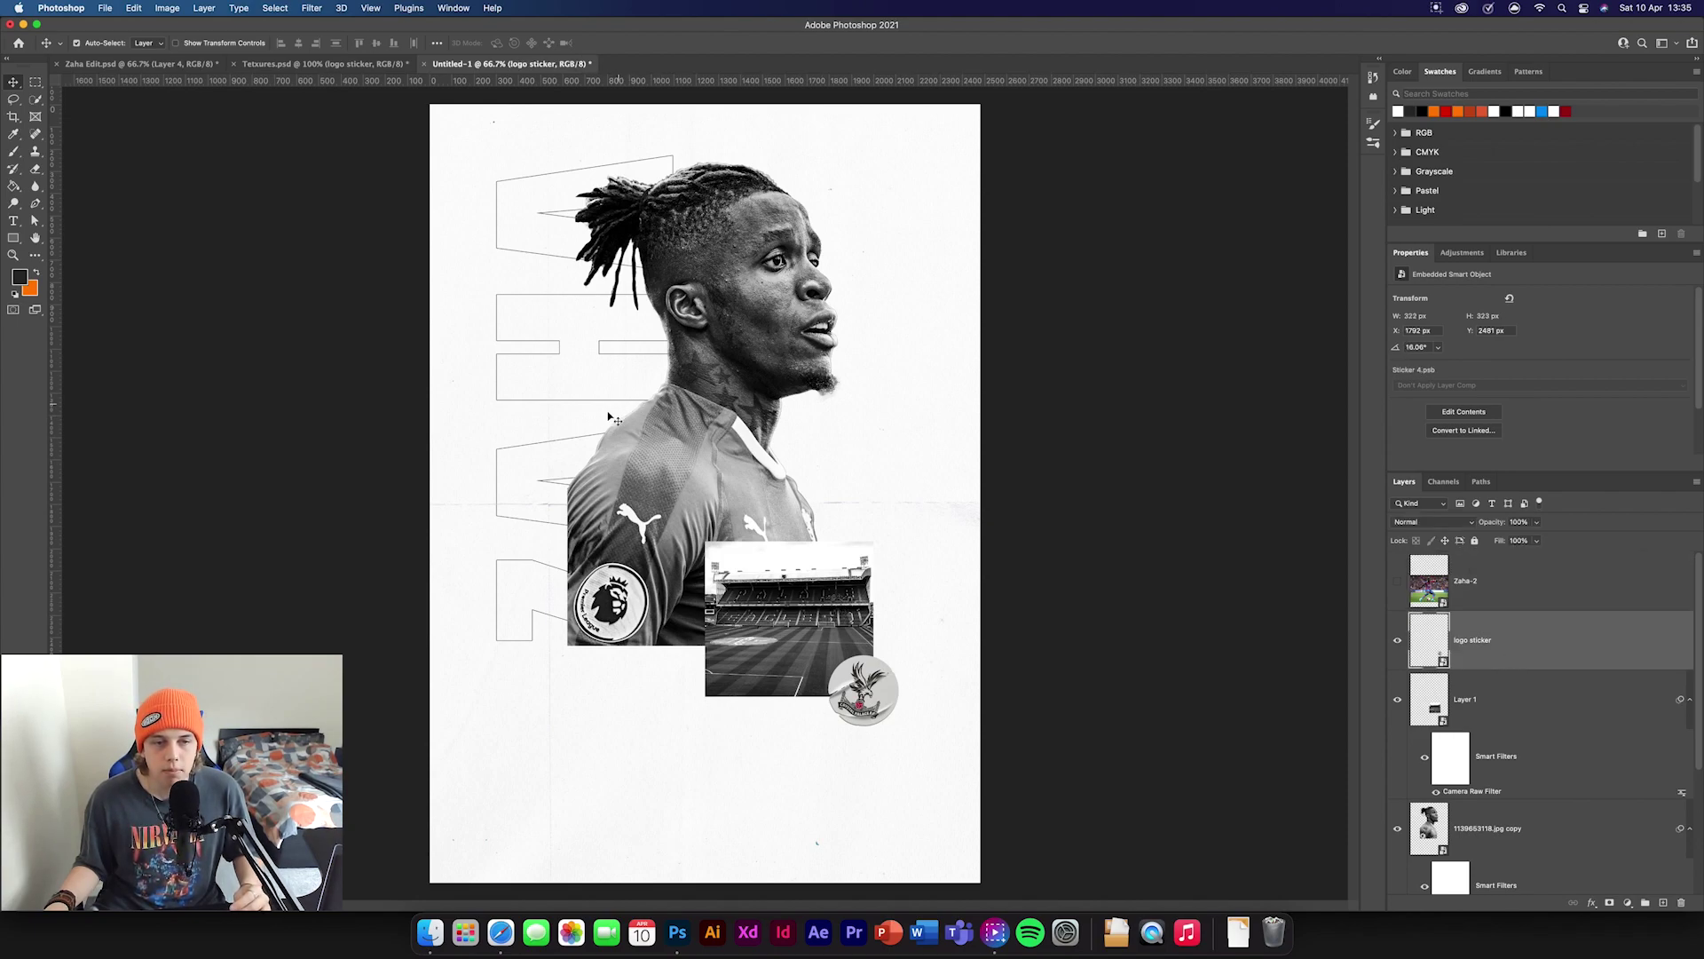
# - Bring the Crystal Palace crest from Textures into the poster beside the player
pyautogui.click(324, 63)
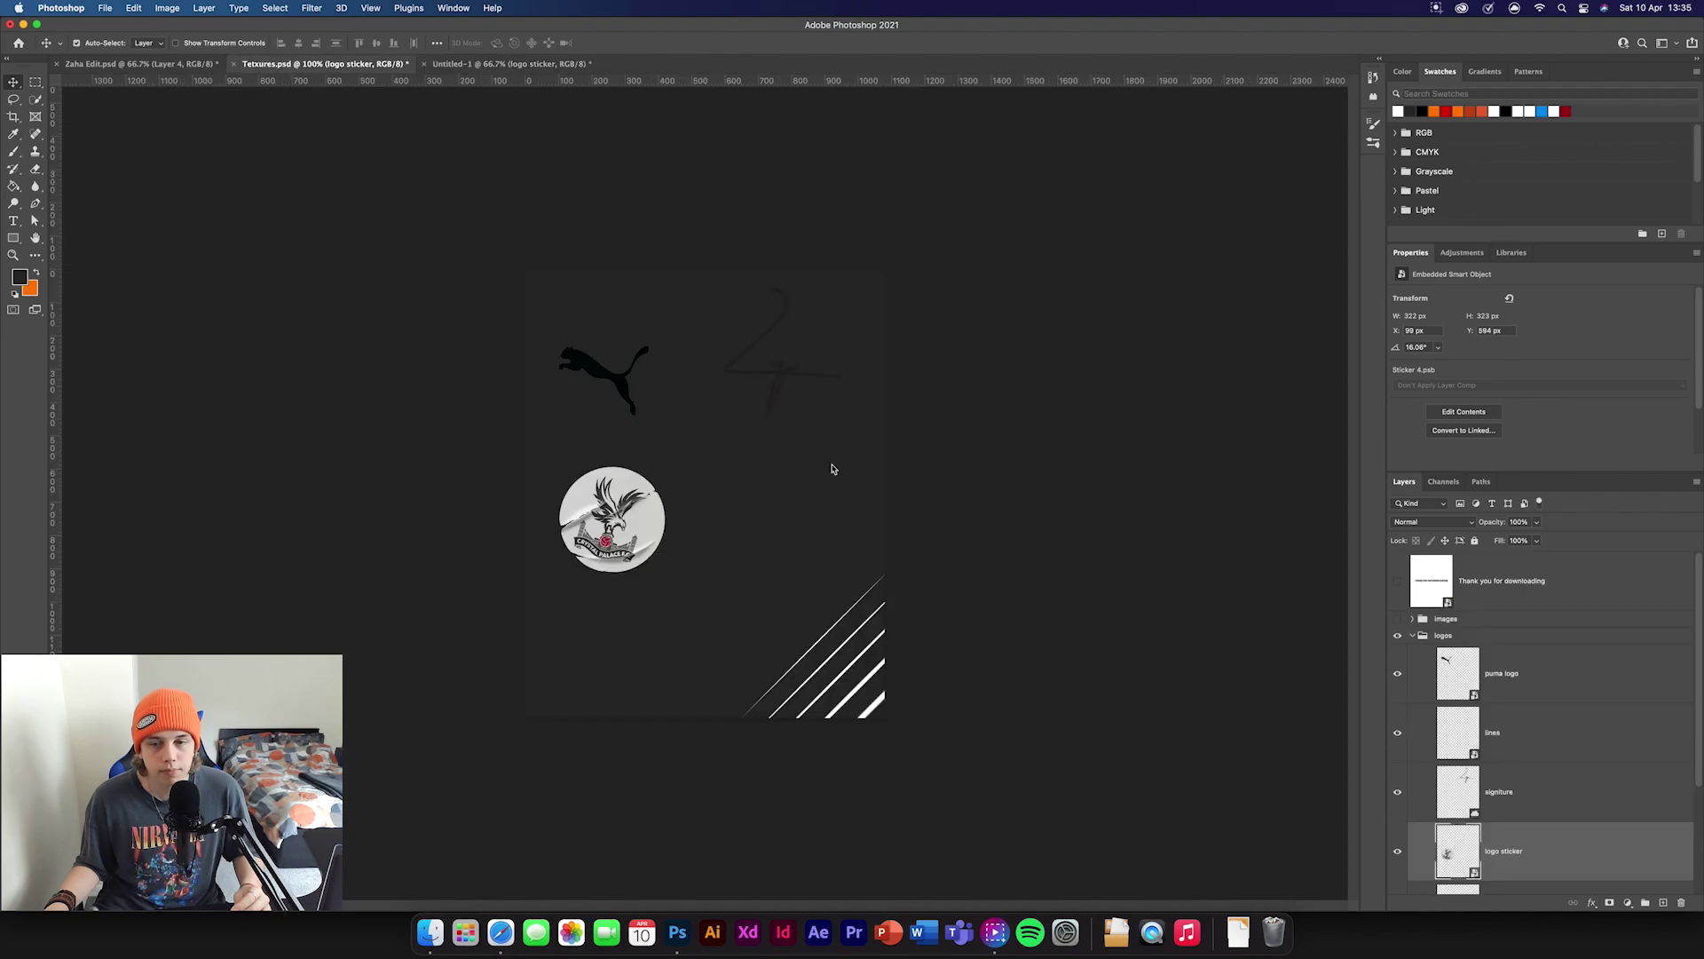
pyautogui.scroll(-2, 1560, 799)
pyautogui.click(1556, 821)
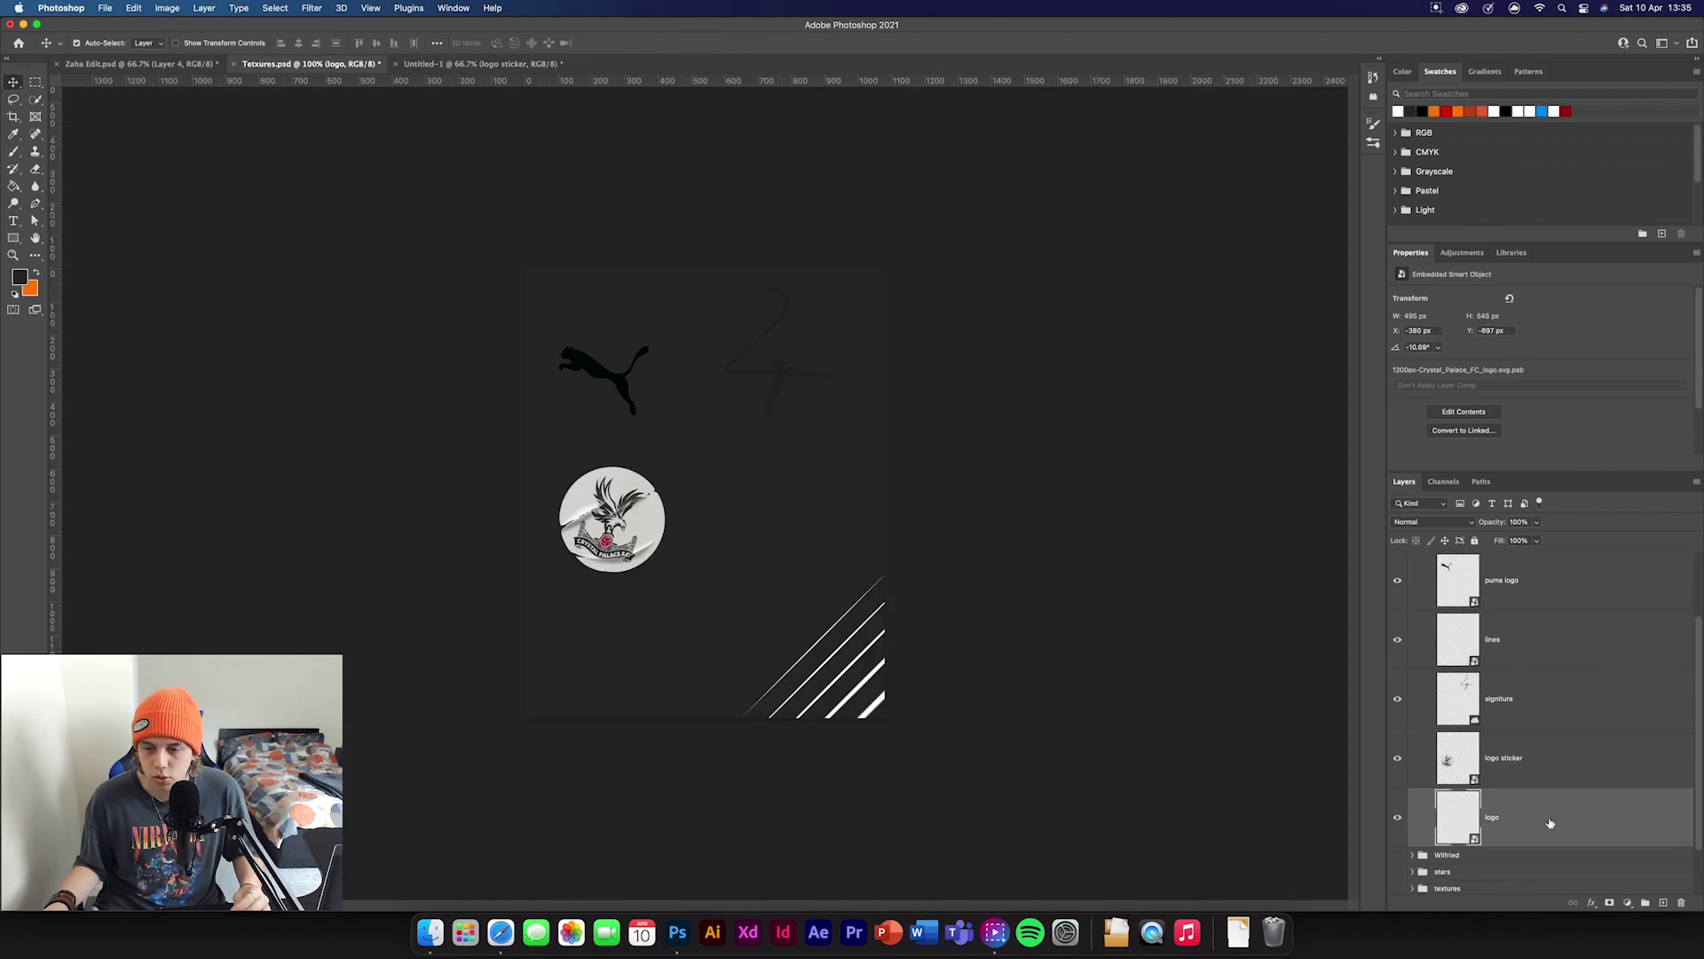
pyautogui.moveTo(1540, 824); pyautogui.dragTo(629, 395)
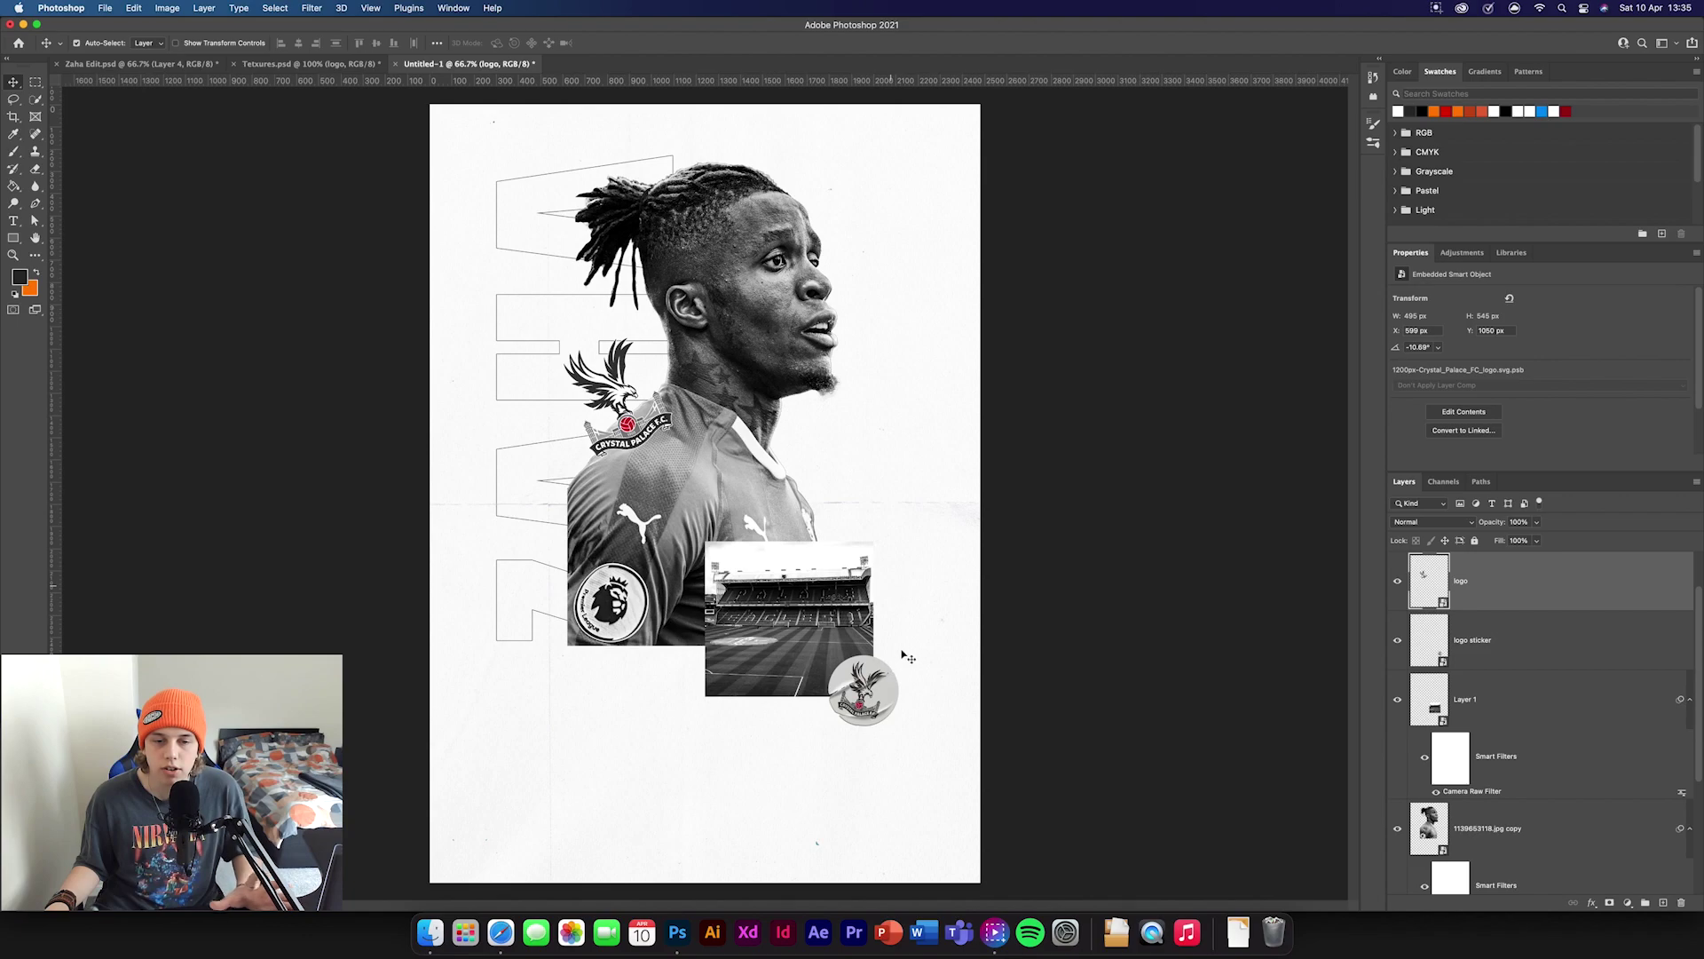
# - Add the Puma logo and signature, placing the signature right of the player
pyautogui.click(306, 64)
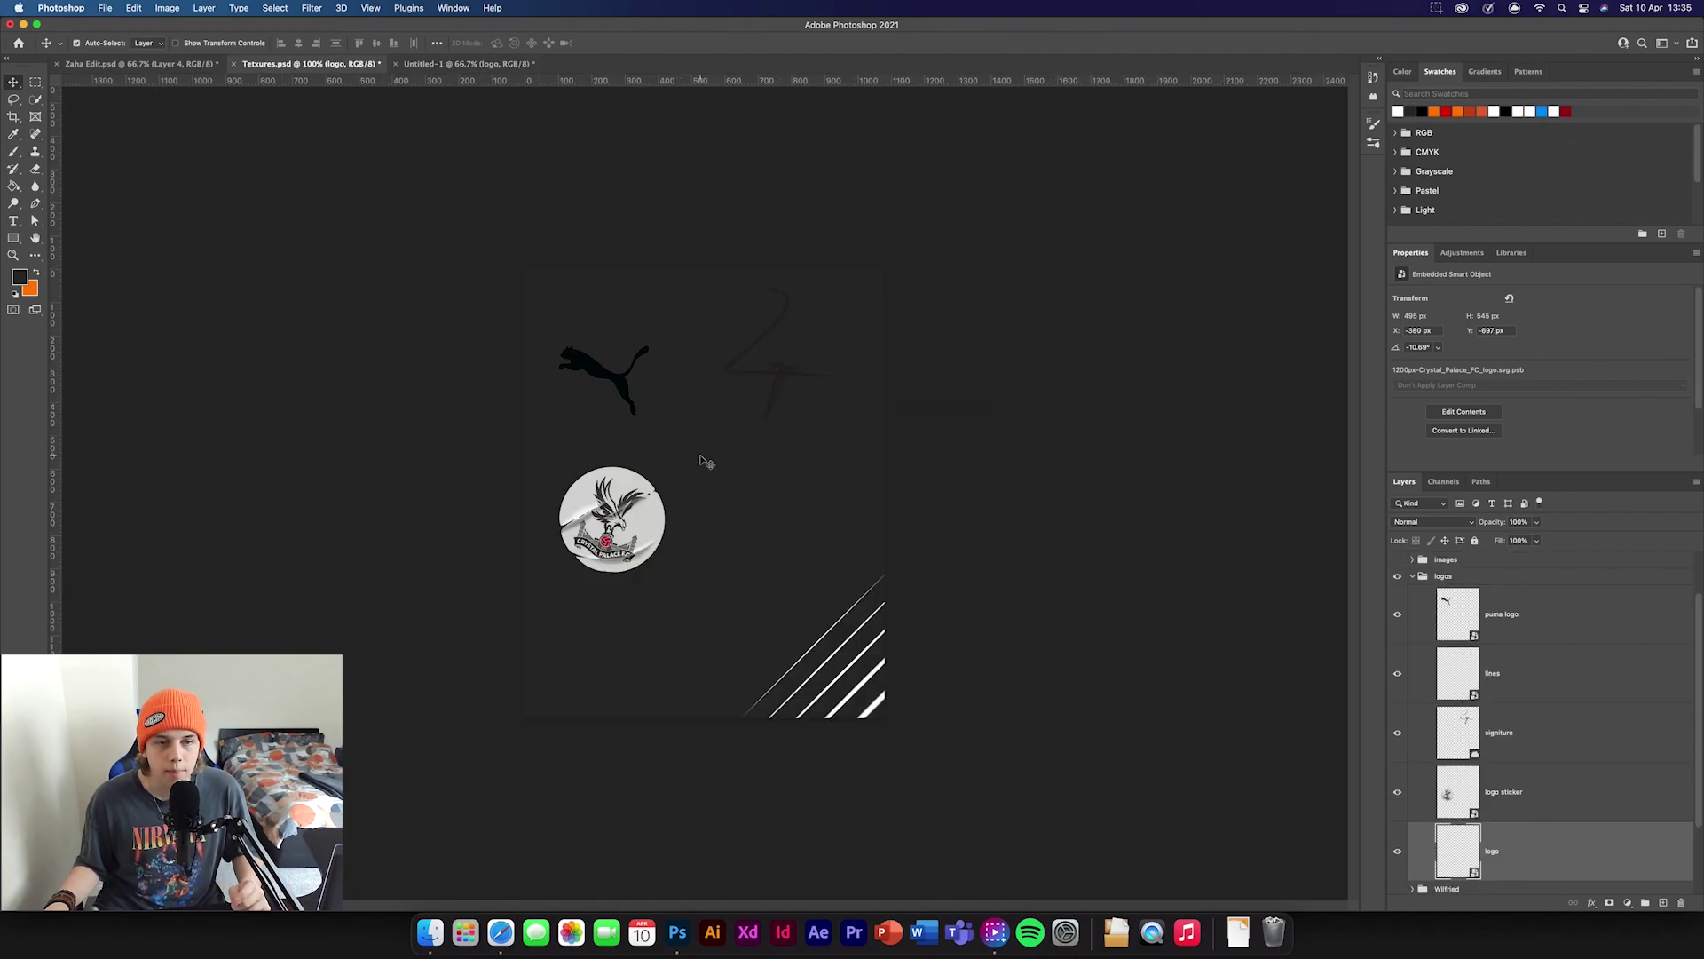
pyautogui.click(597, 372)
pyautogui.keyDown('super'); pyautogui.click(1533, 735); pyautogui.keyUp('super')
pyautogui.moveTo(1533, 735)
pyautogui.mouseDown()
pyautogui.moveTo(654, 240)
pyautogui.moveTo(457, 62)
pyautogui.moveTo(883, 460)
pyautogui.moveTo(851, 245)
pyautogui.moveTo(879, 183)
pyautogui.moveTo(882, 407)
pyautogui.mouseUp()
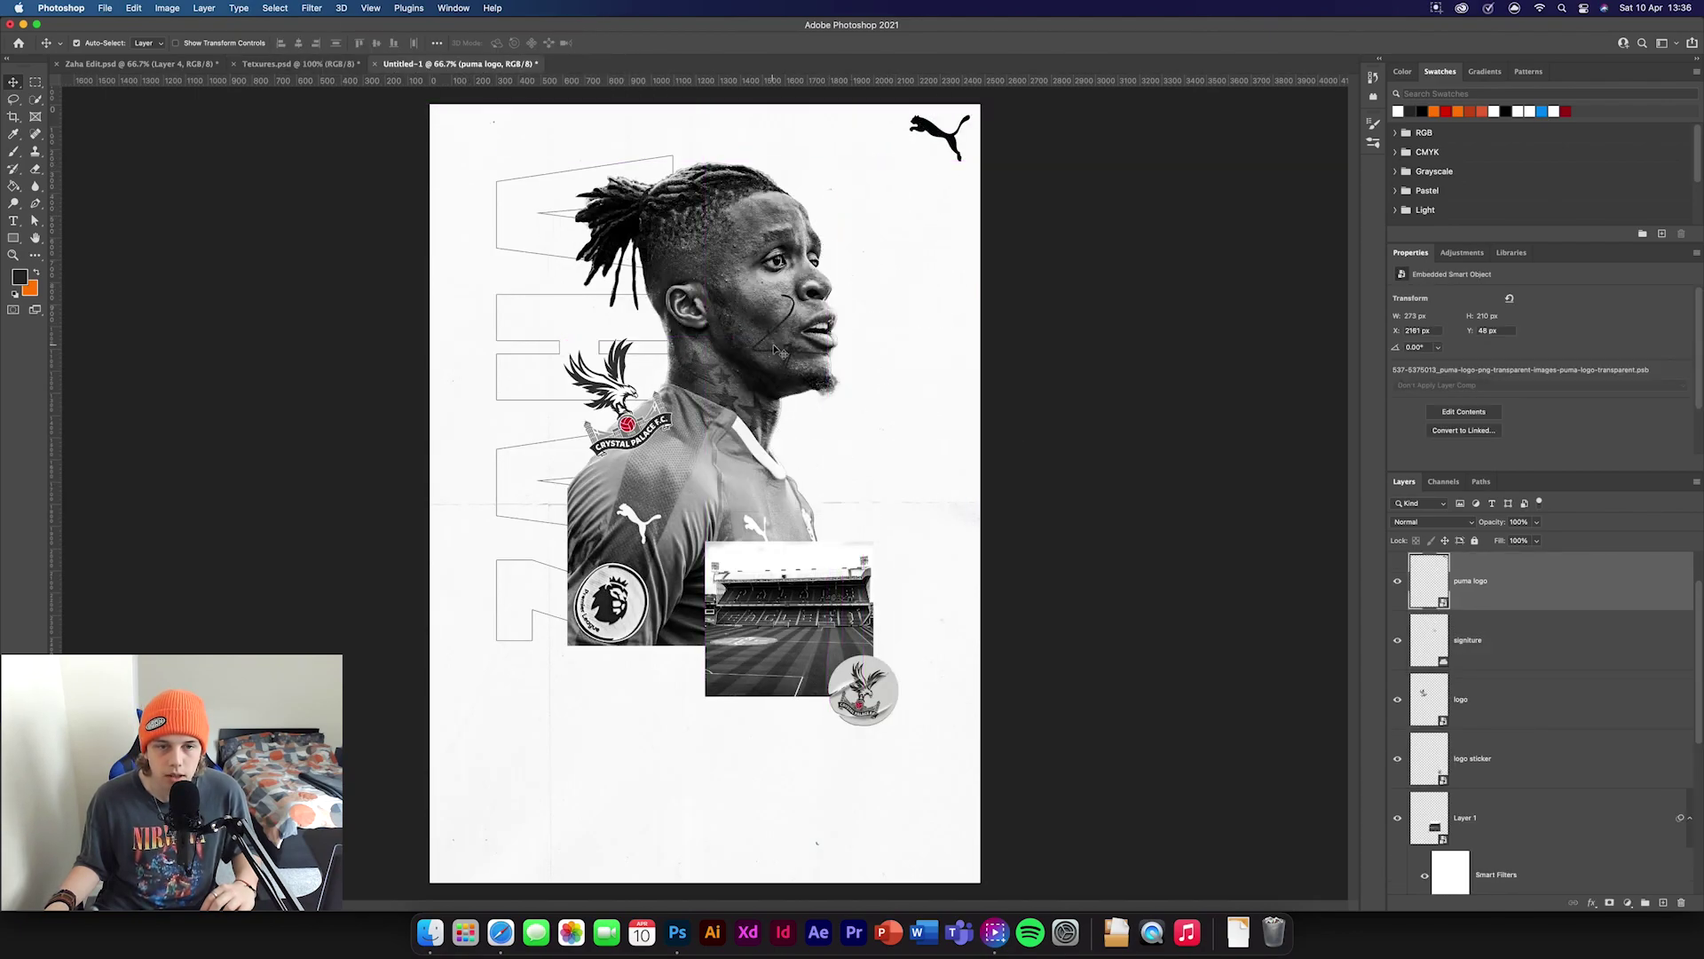
pyautogui.moveTo(780, 351)
pyautogui.mouseDown()
pyautogui.moveTo(919, 513)
pyautogui.moveTo(913, 499)
pyautogui.mouseUp()
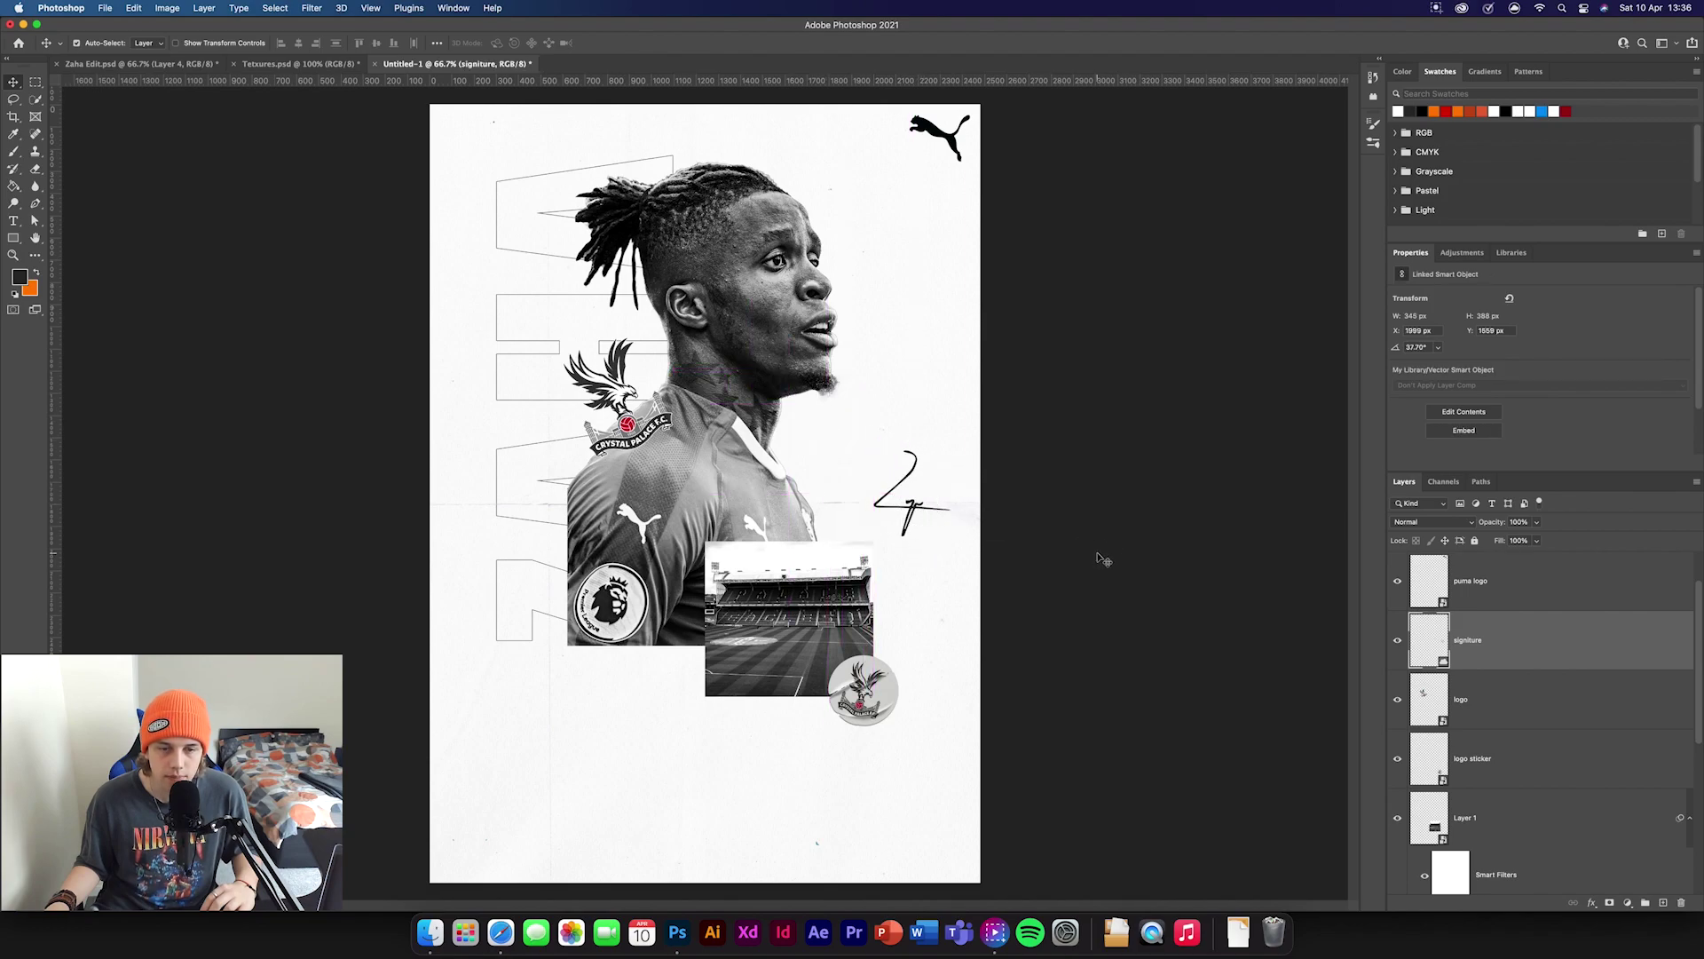
pyautogui.click(1065, 570)
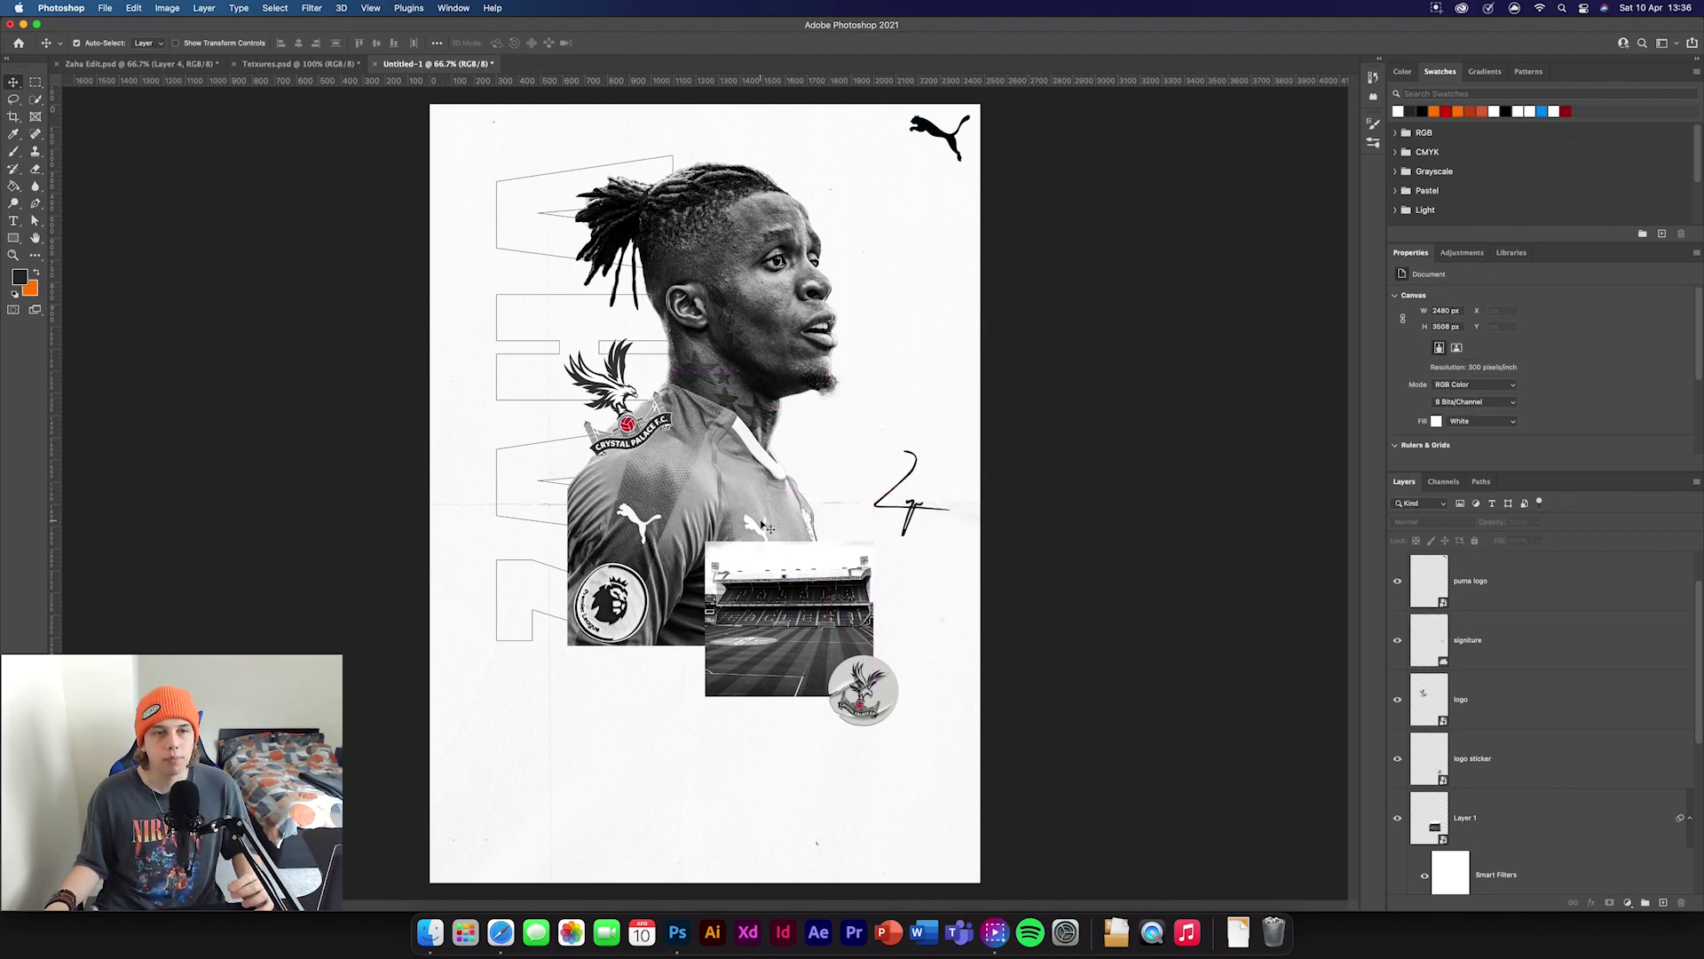
# - Drag the lines graphic from Texures.psd into the poster, place it below Zaha-2, and show Zaha-2
pyautogui.click(297, 64)
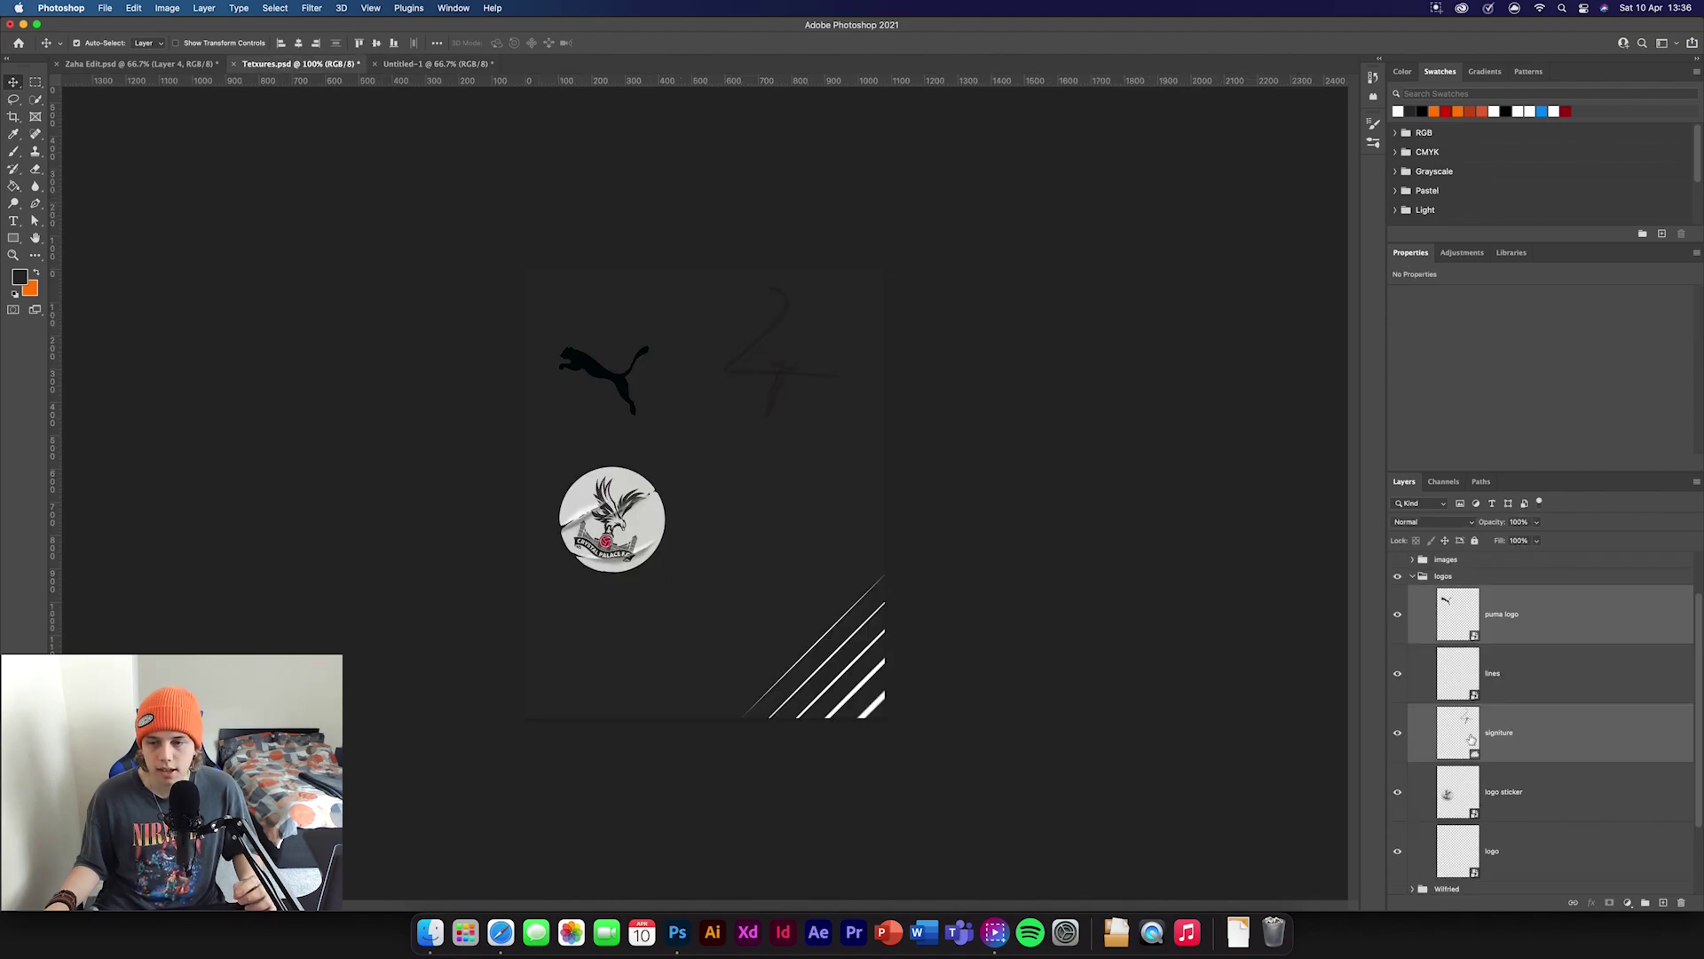
pyautogui.moveTo(1553, 679); pyautogui.dragTo(934, 859)
pyautogui.click(1113, 808)
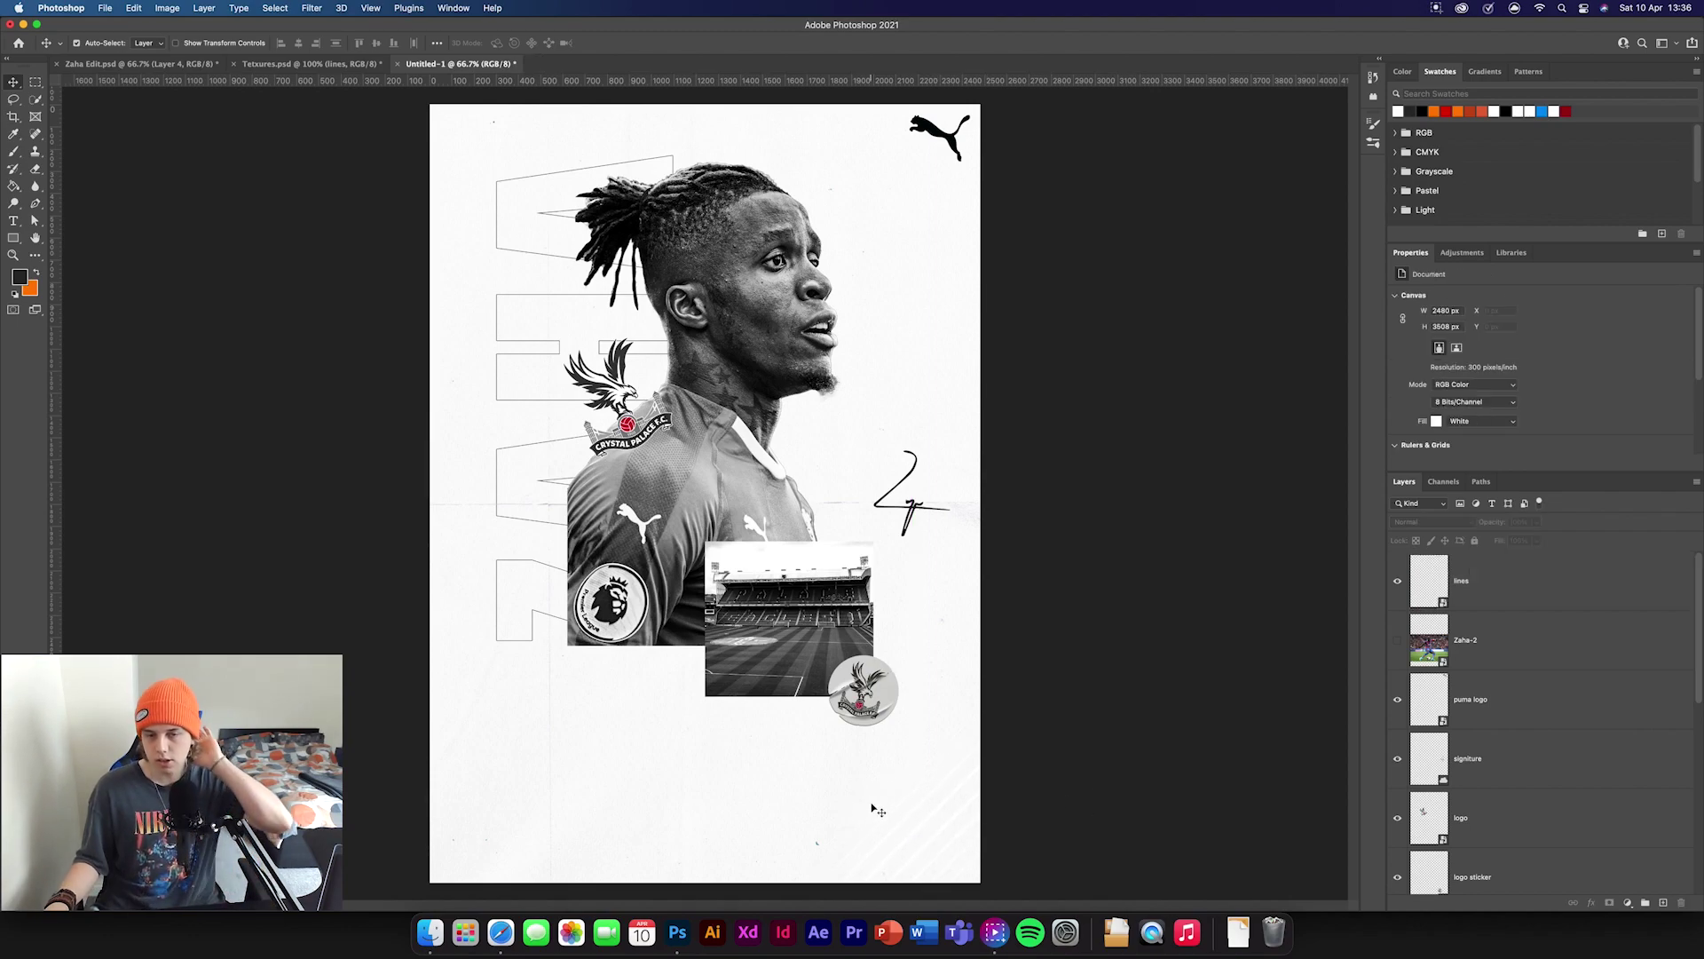
pyautogui.click(1518, 568)
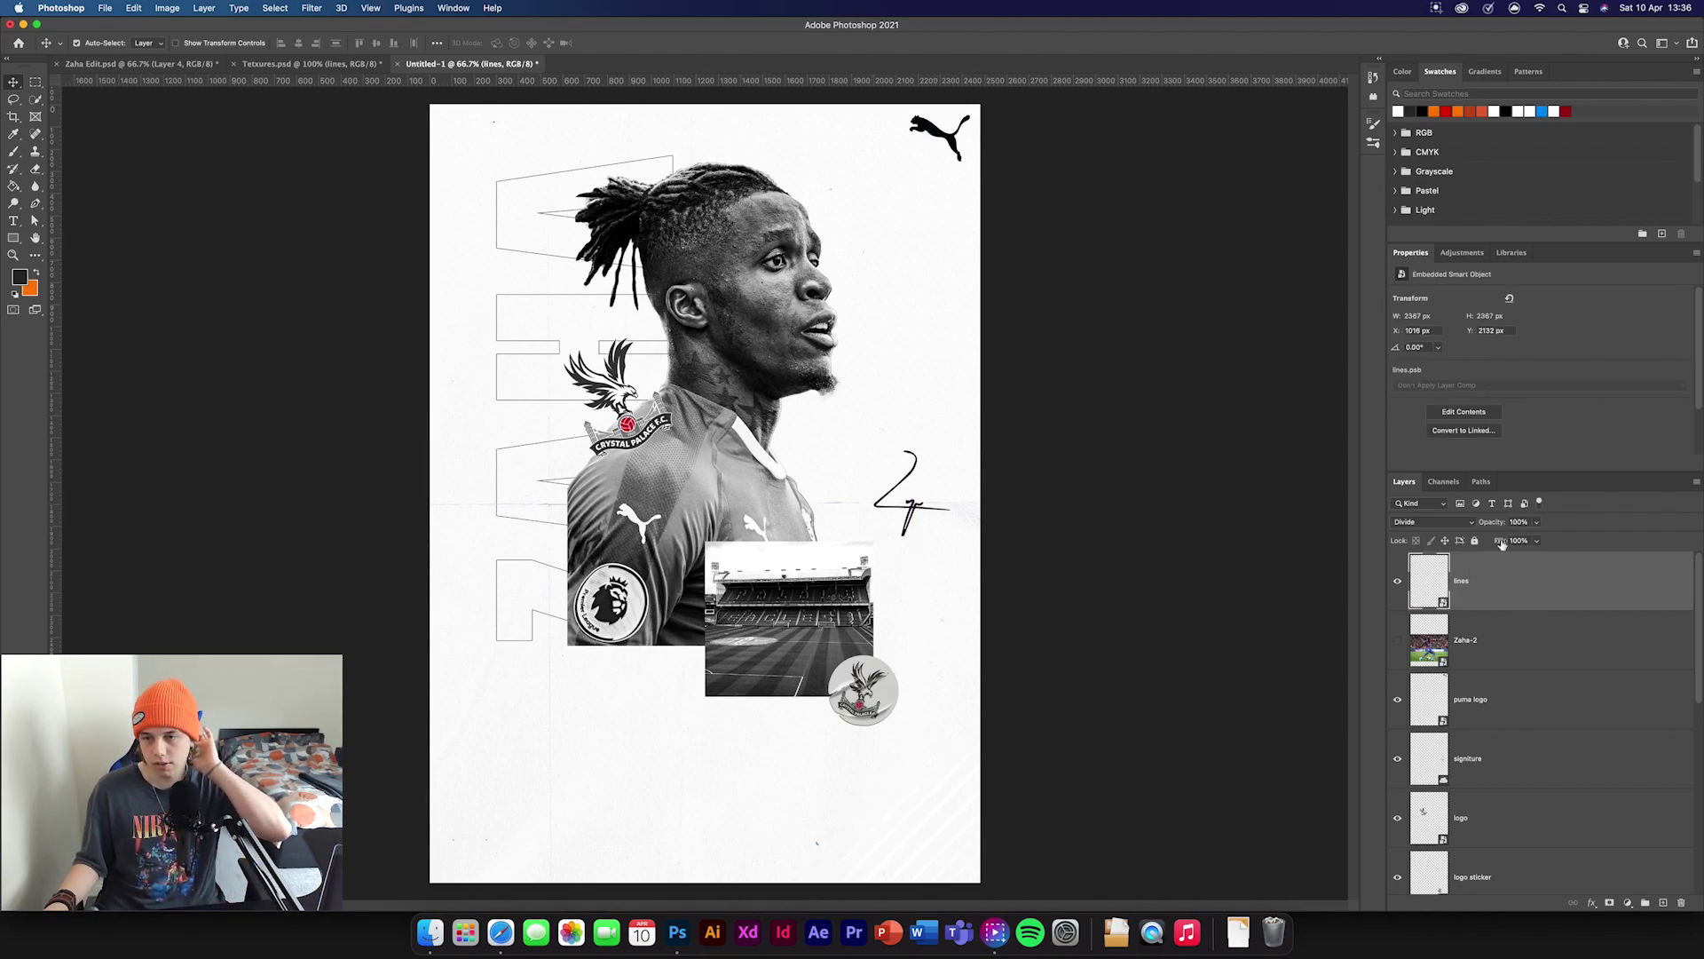
pyautogui.moveTo(1531, 616); pyautogui.dragTo(1528, 662)
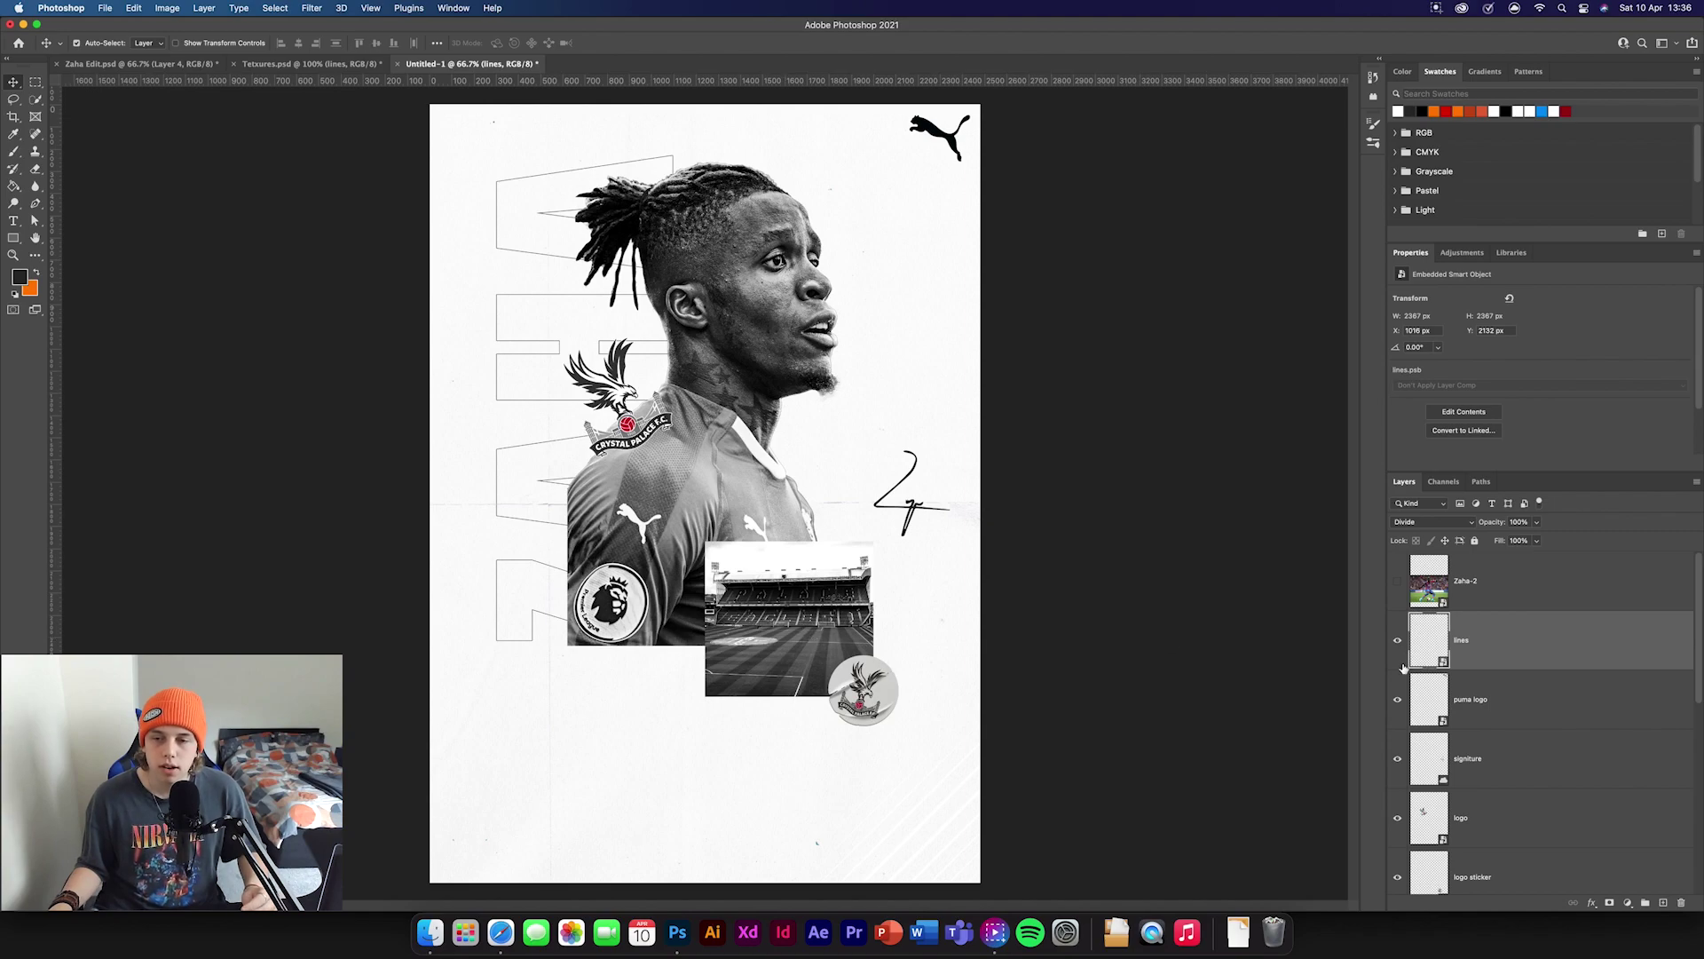
pyautogui.click(1395, 573)
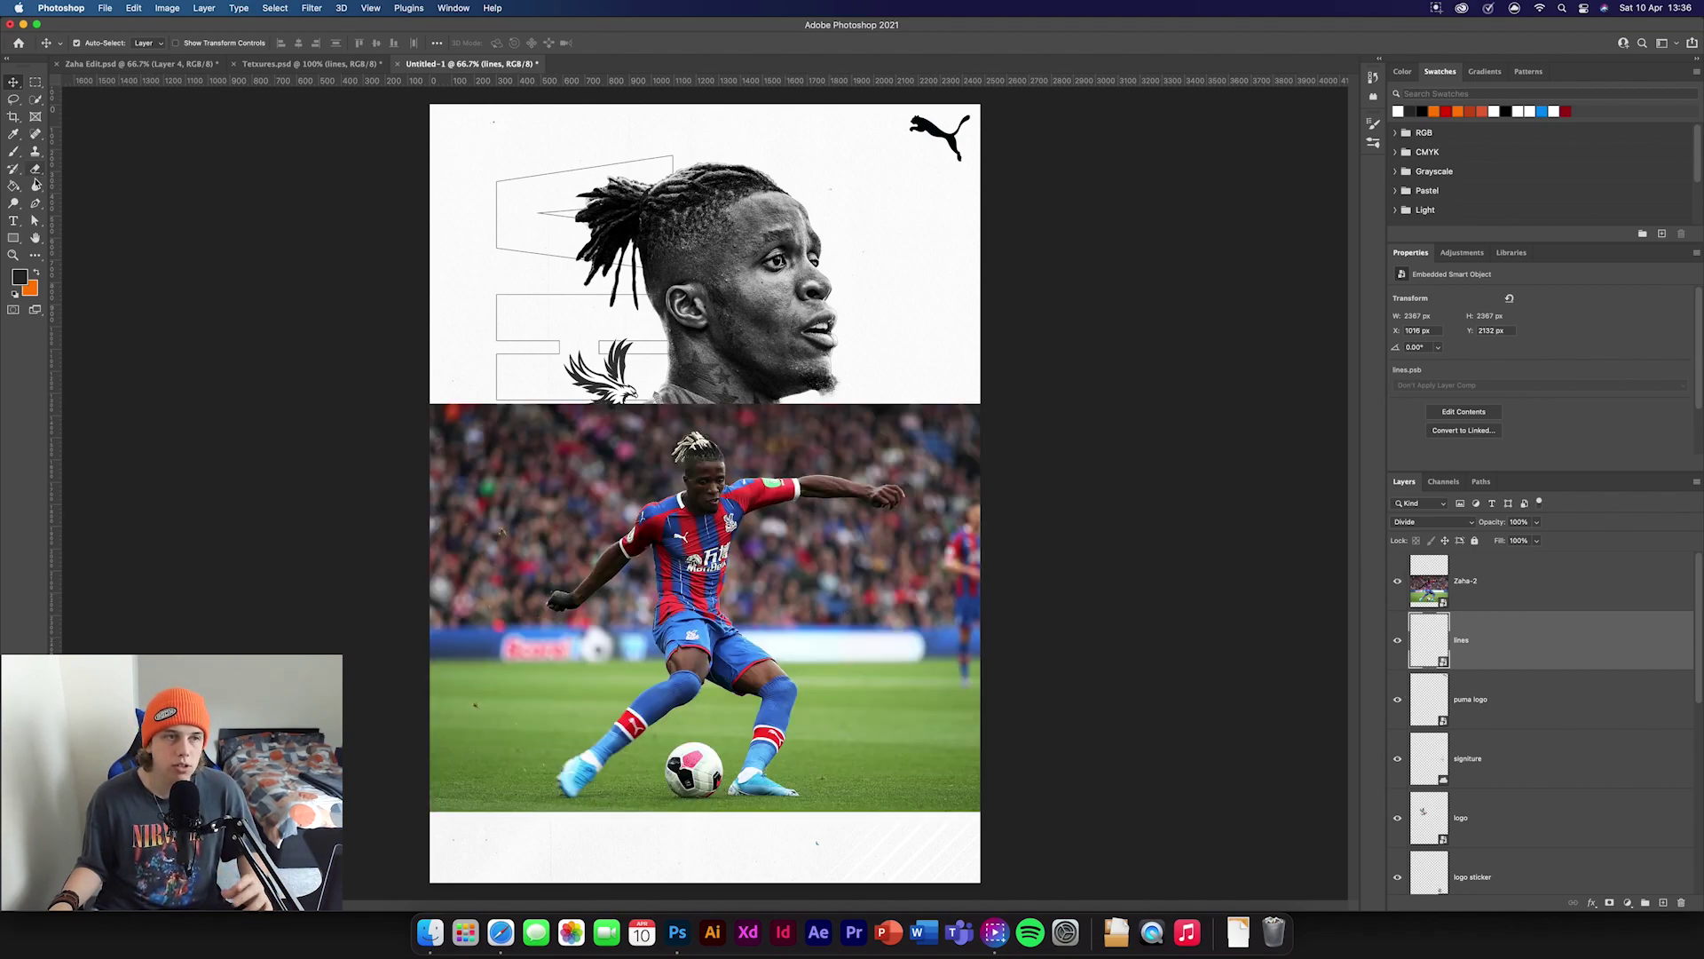
# - Trace a Pen path around the player's boots, legs, kit and outstretched arm up to the dreadlocks
pyautogui.click(36, 203)
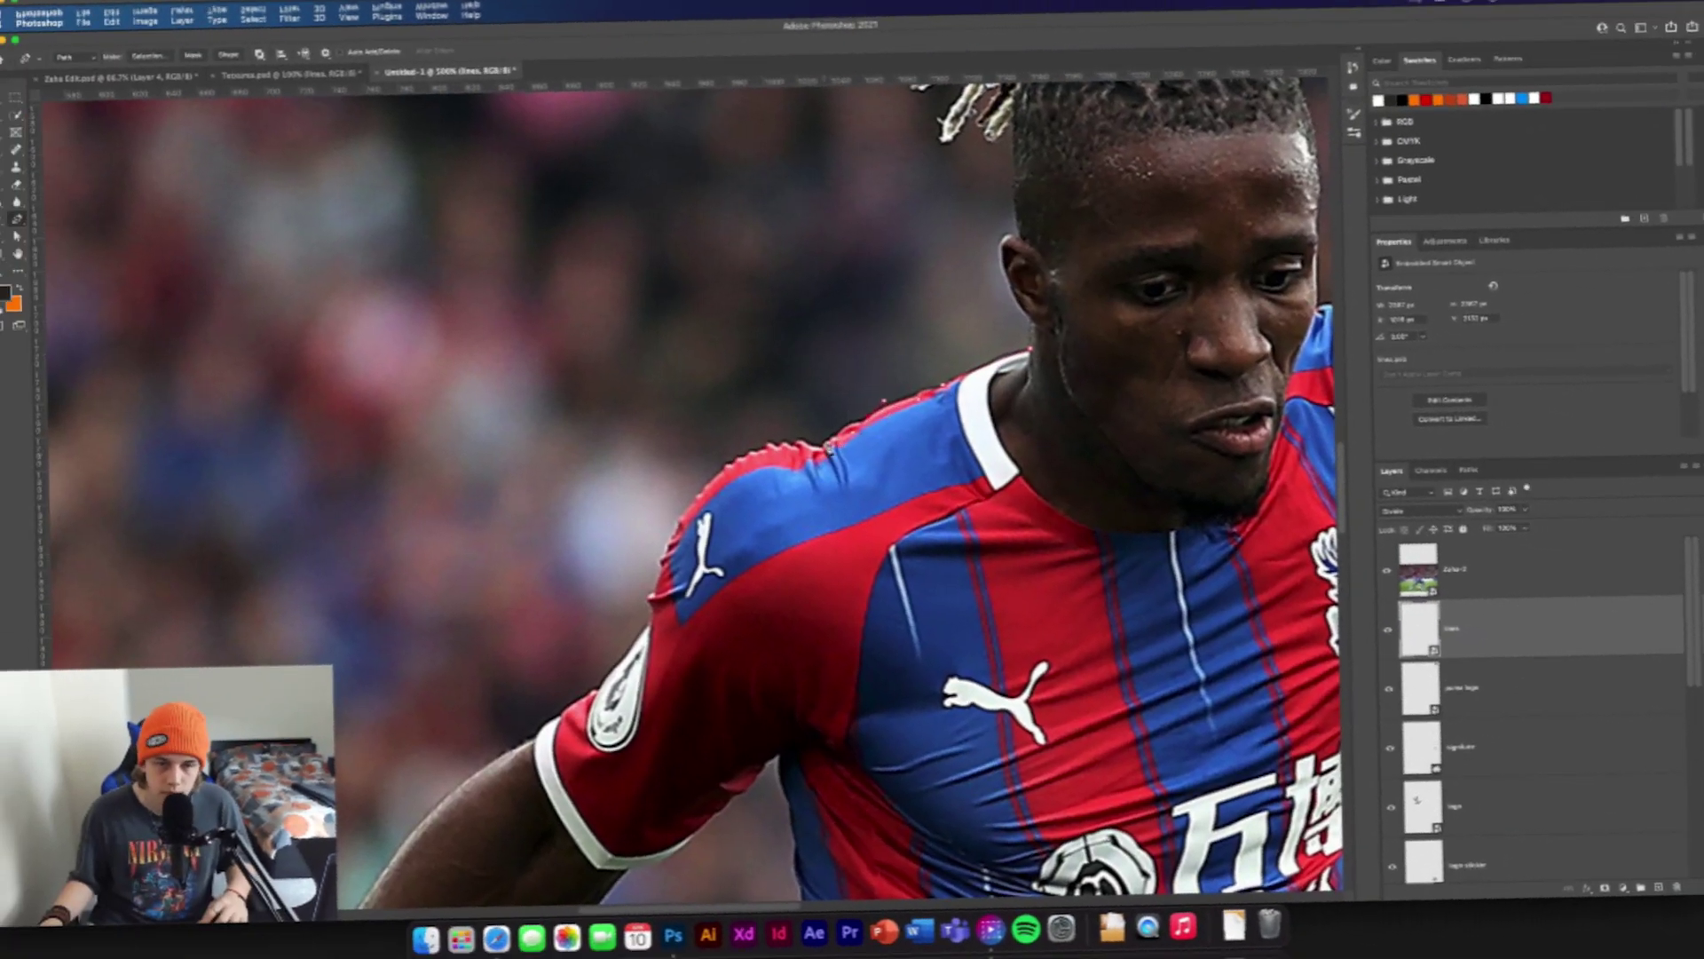
pyautogui.scroll(5, 833, 463)
pyautogui.scroll(-5, 833, 463)
pyautogui.hscroll(-8, 832, 464)
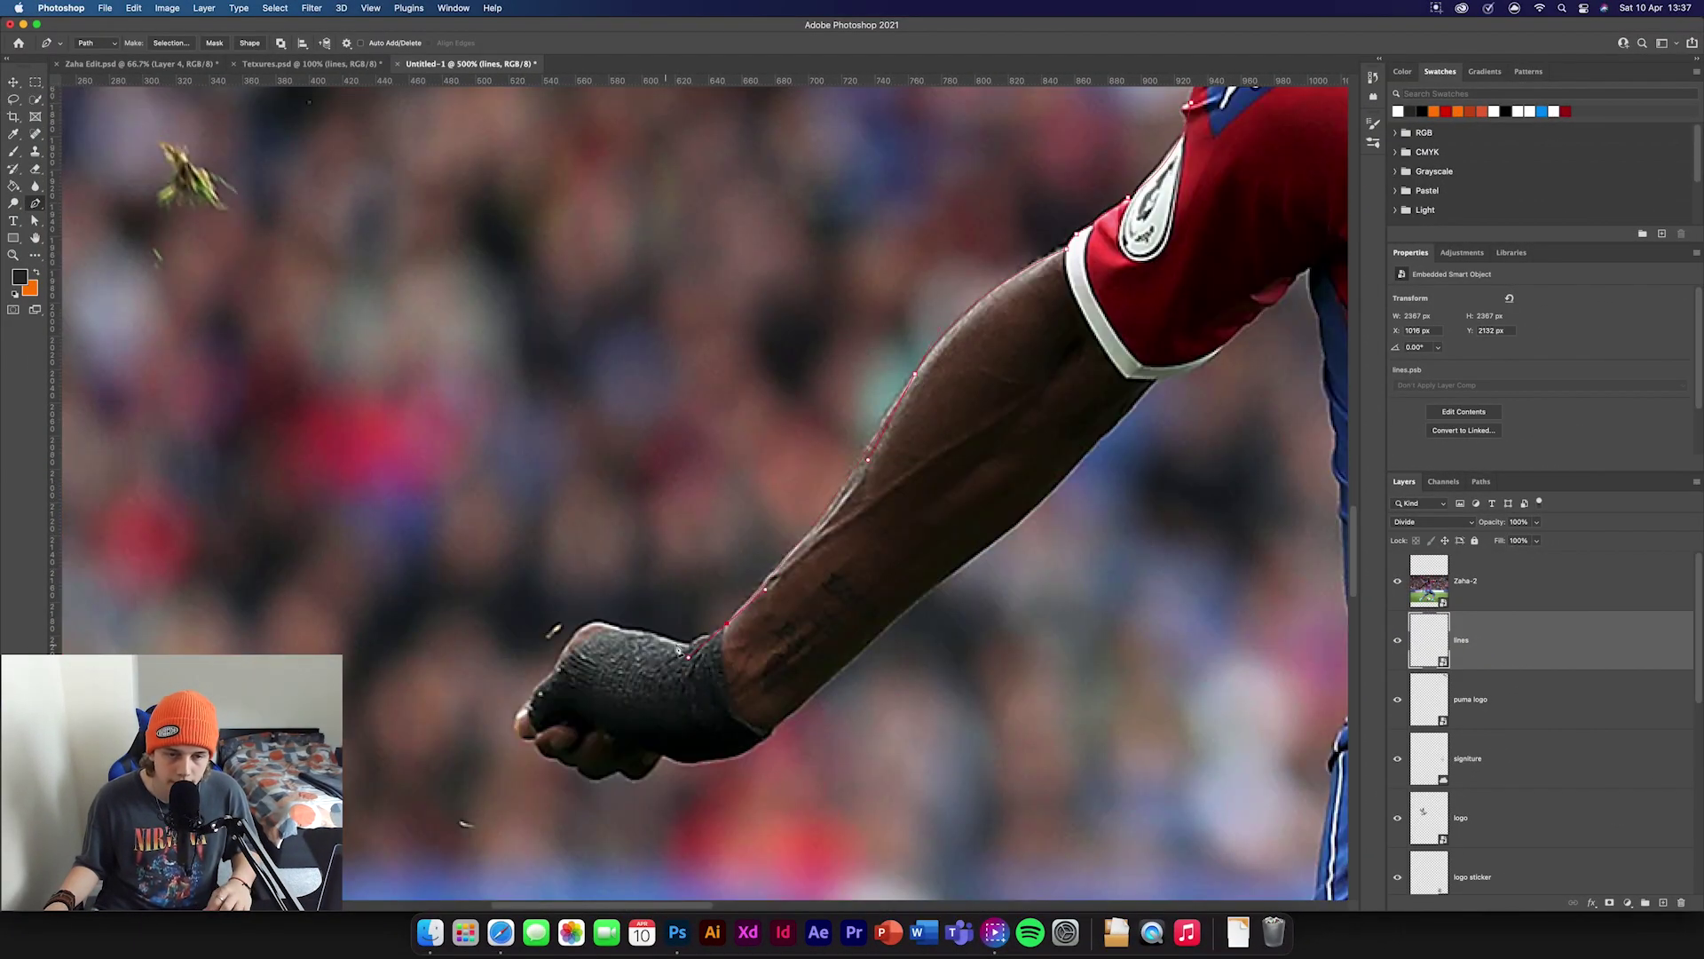
pyautogui.hscroll(10, 900, 671)
pyautogui.scroll(1, 899, 670)
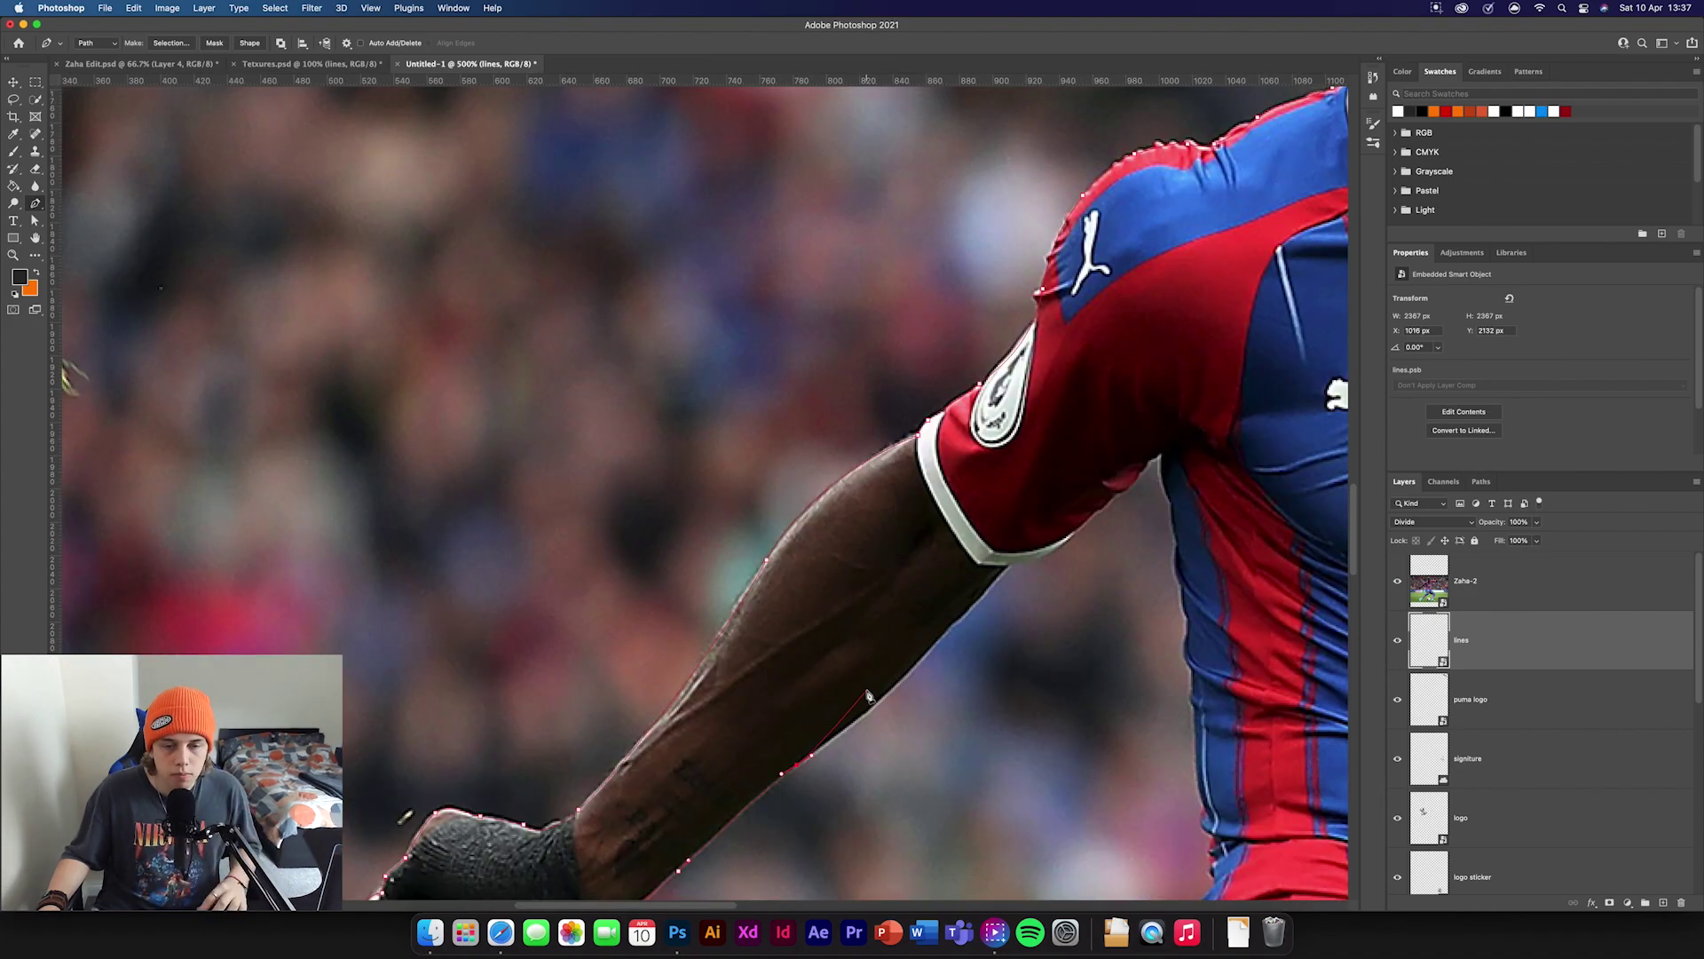
pyautogui.scroll(-8, 958, 661)
pyautogui.hscroll(2, 959, 661)
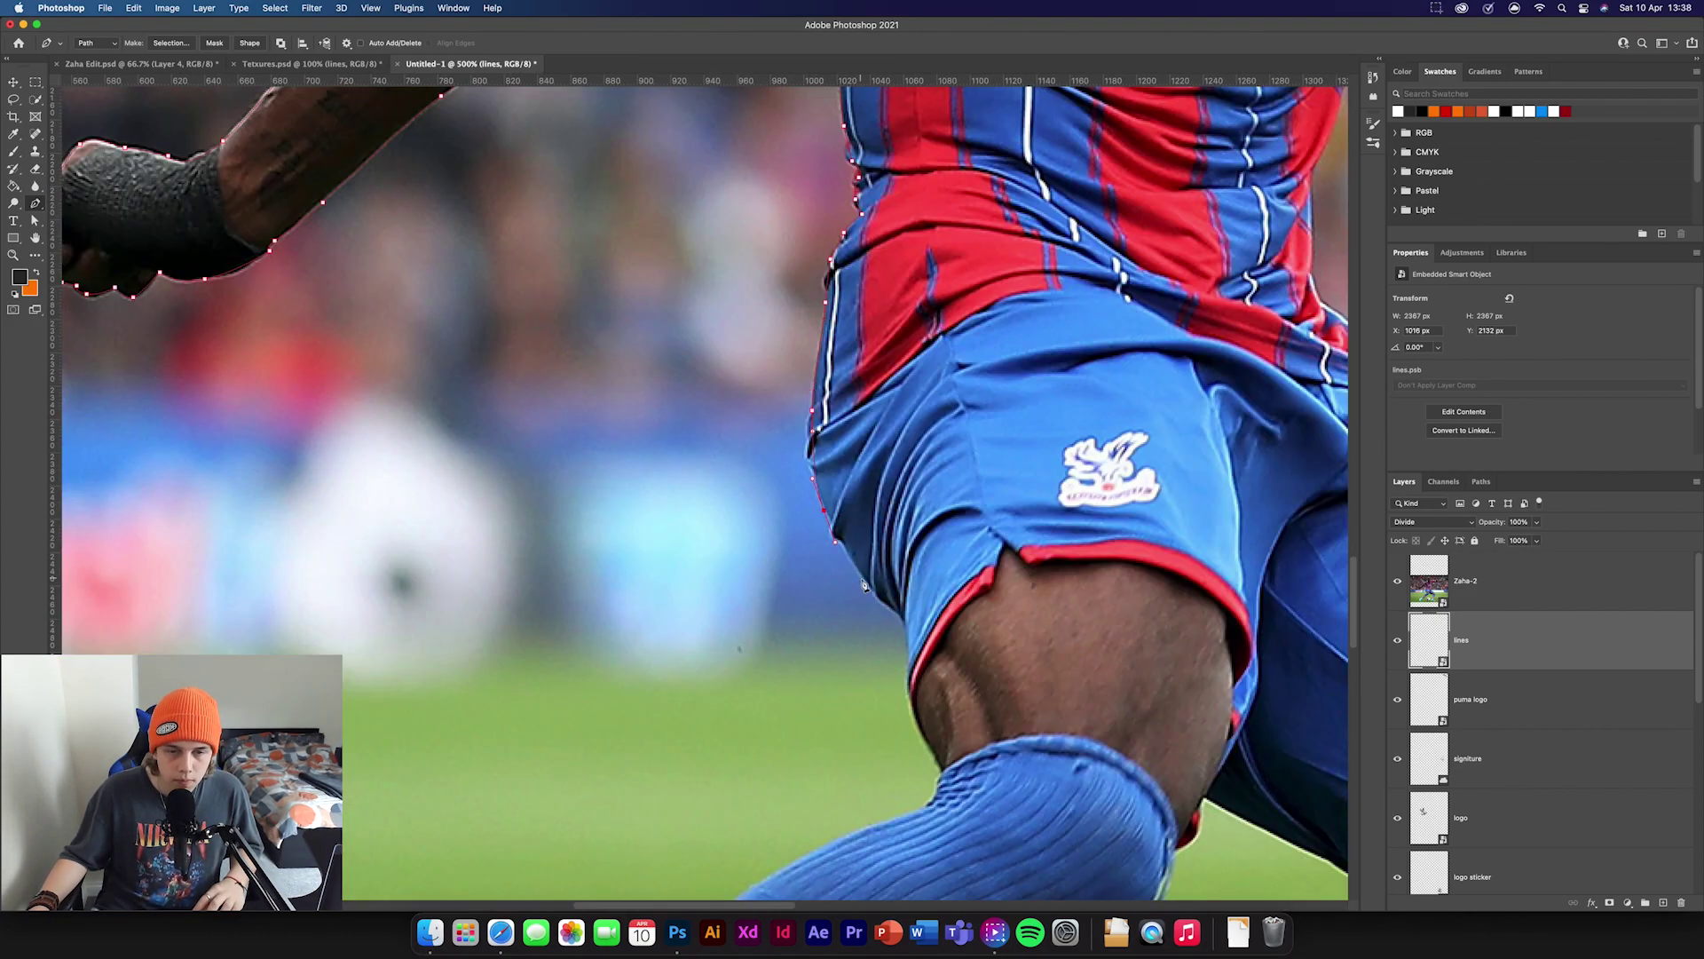
pyautogui.scroll(-15, 909, 695)
pyautogui.hscroll(-3, 909, 696)
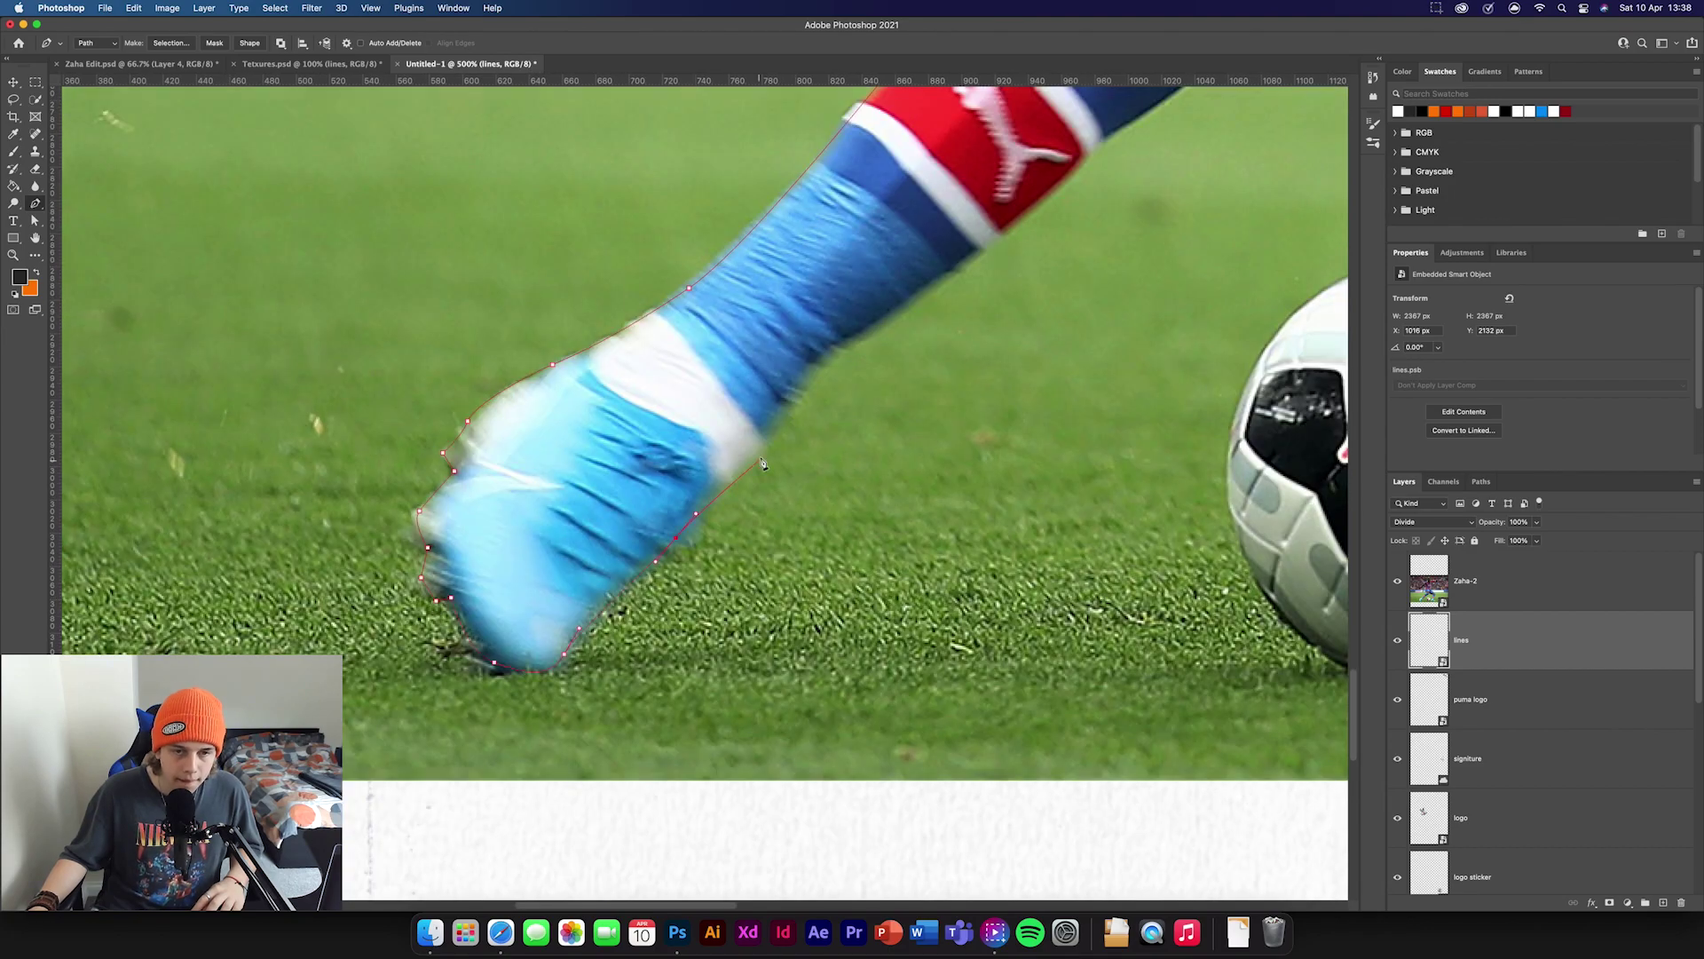
pyautogui.scroll(5, 769, 459)
pyautogui.hscroll(5, 768, 460)
pyautogui.scroll(8, 769, 459)
pyautogui.hscroll(4, 769, 460)
pyautogui.scroll(-12, 621, 577)
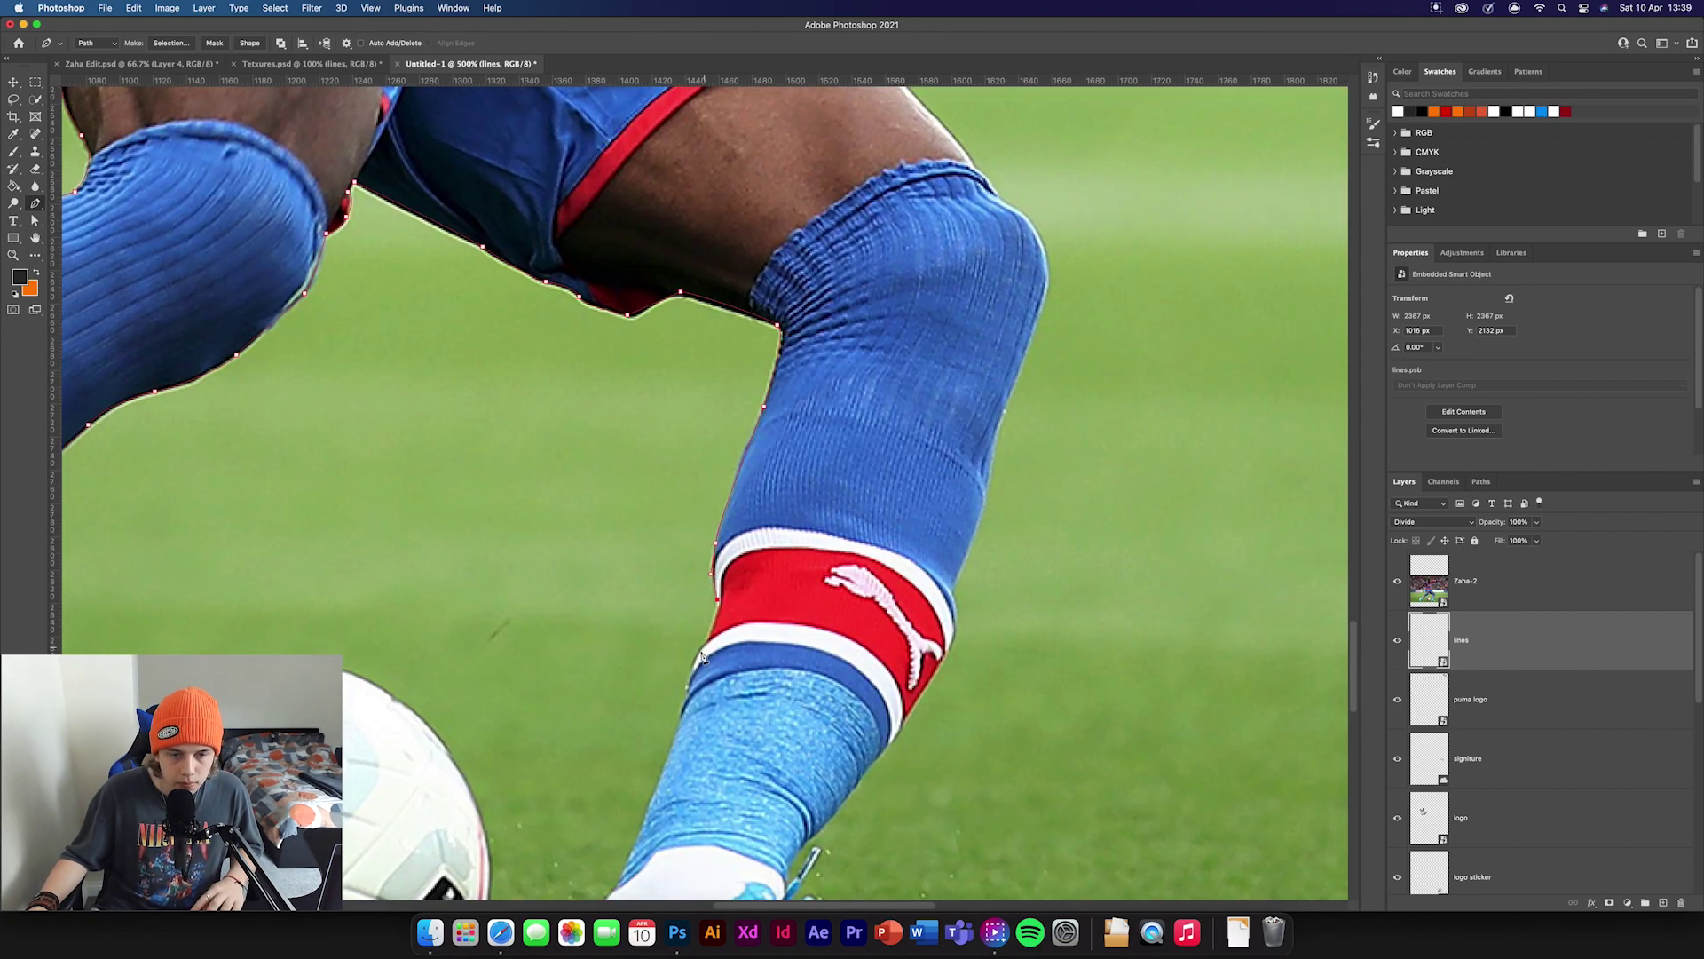
pyautogui.hscroll(5, 452, 721)
pyautogui.scroll(12, 692, 568)
pyautogui.hscroll(4, 692, 568)
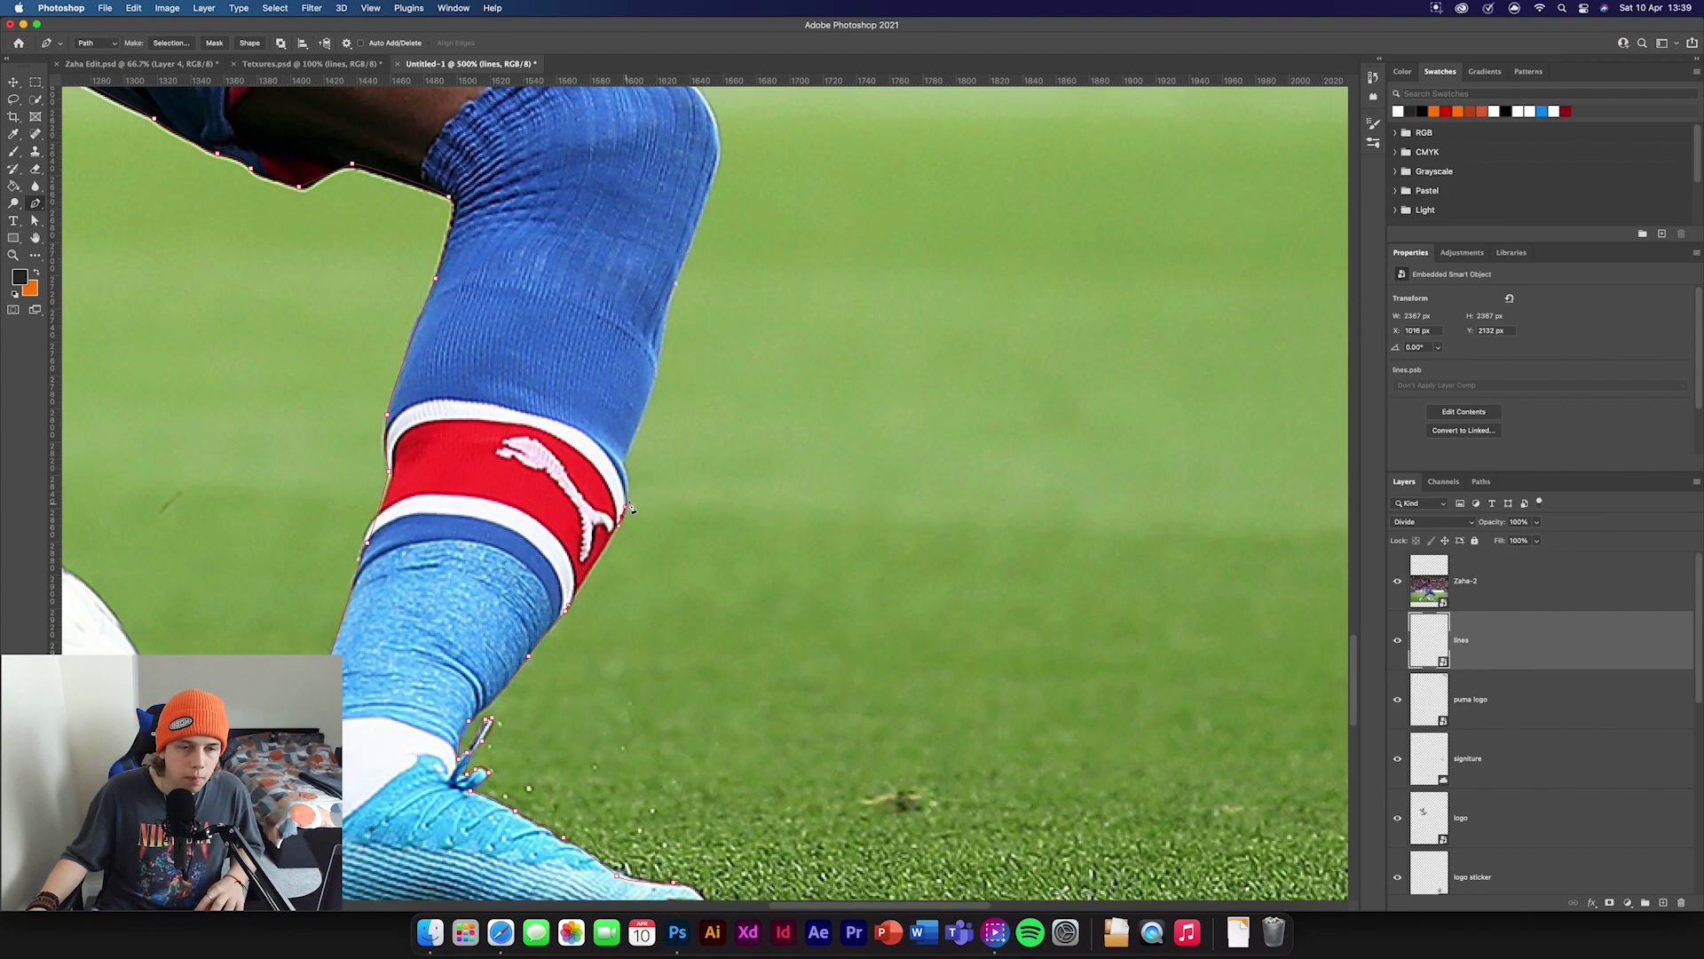
pyautogui.scroll(15, 653, 610)
pyautogui.hscroll(-4, 653, 611)
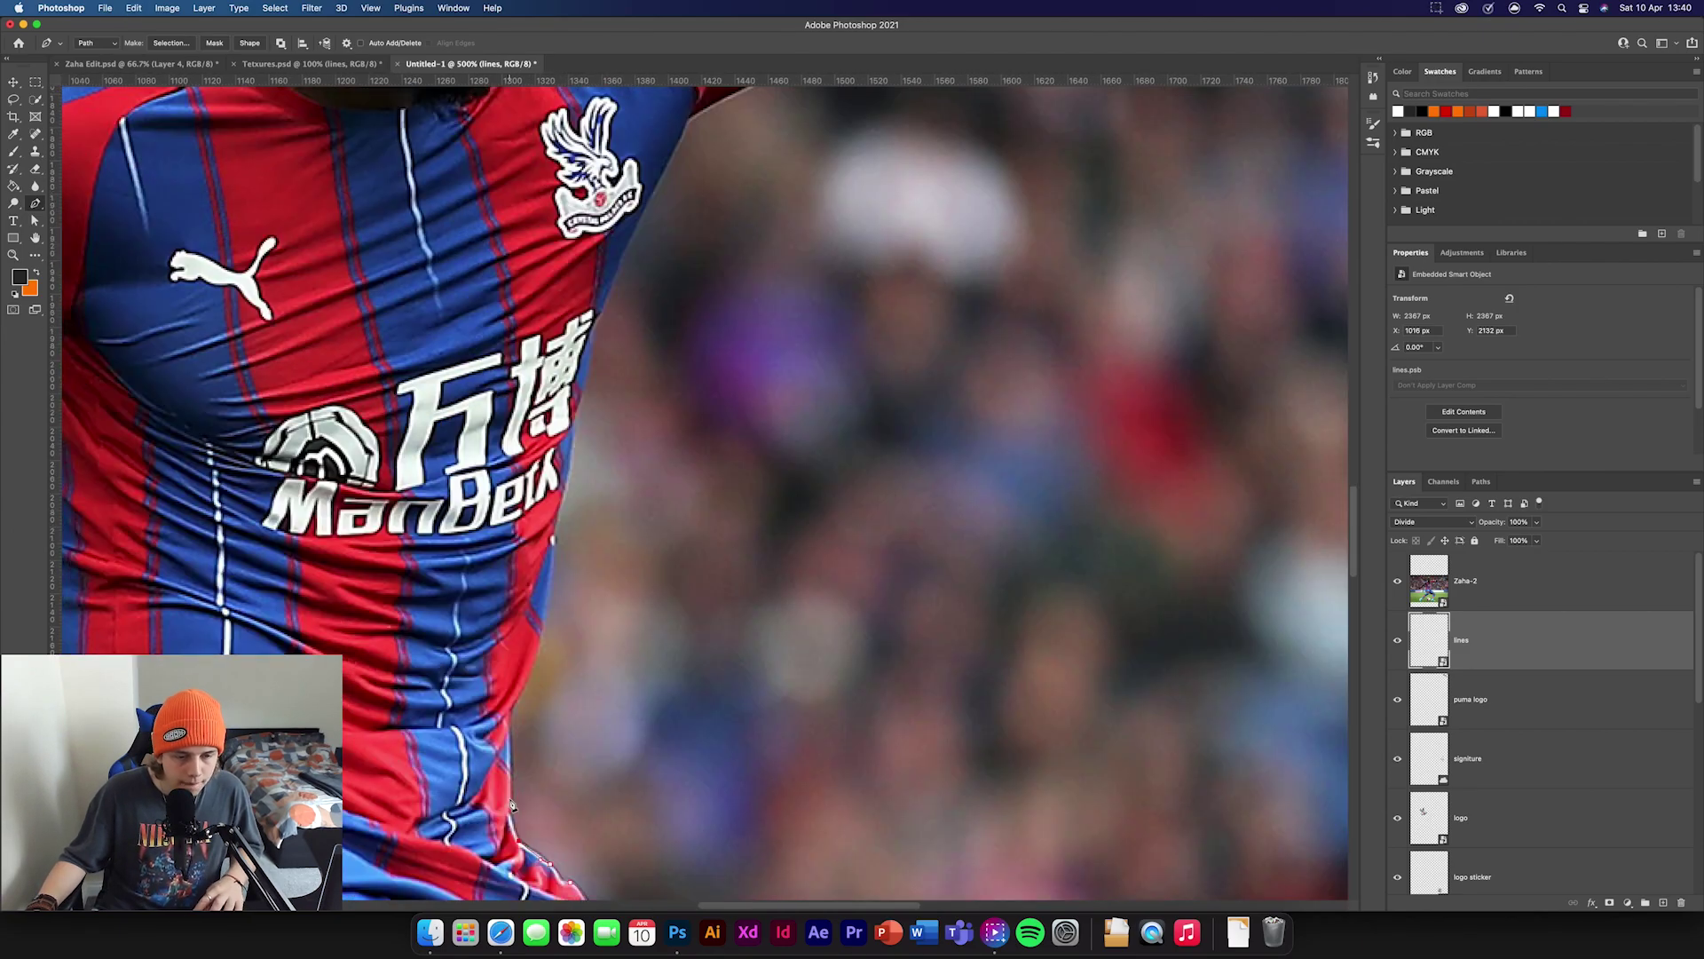
pyautogui.scroll(3, 609, 553)
pyautogui.hscroll(7, 609, 554)
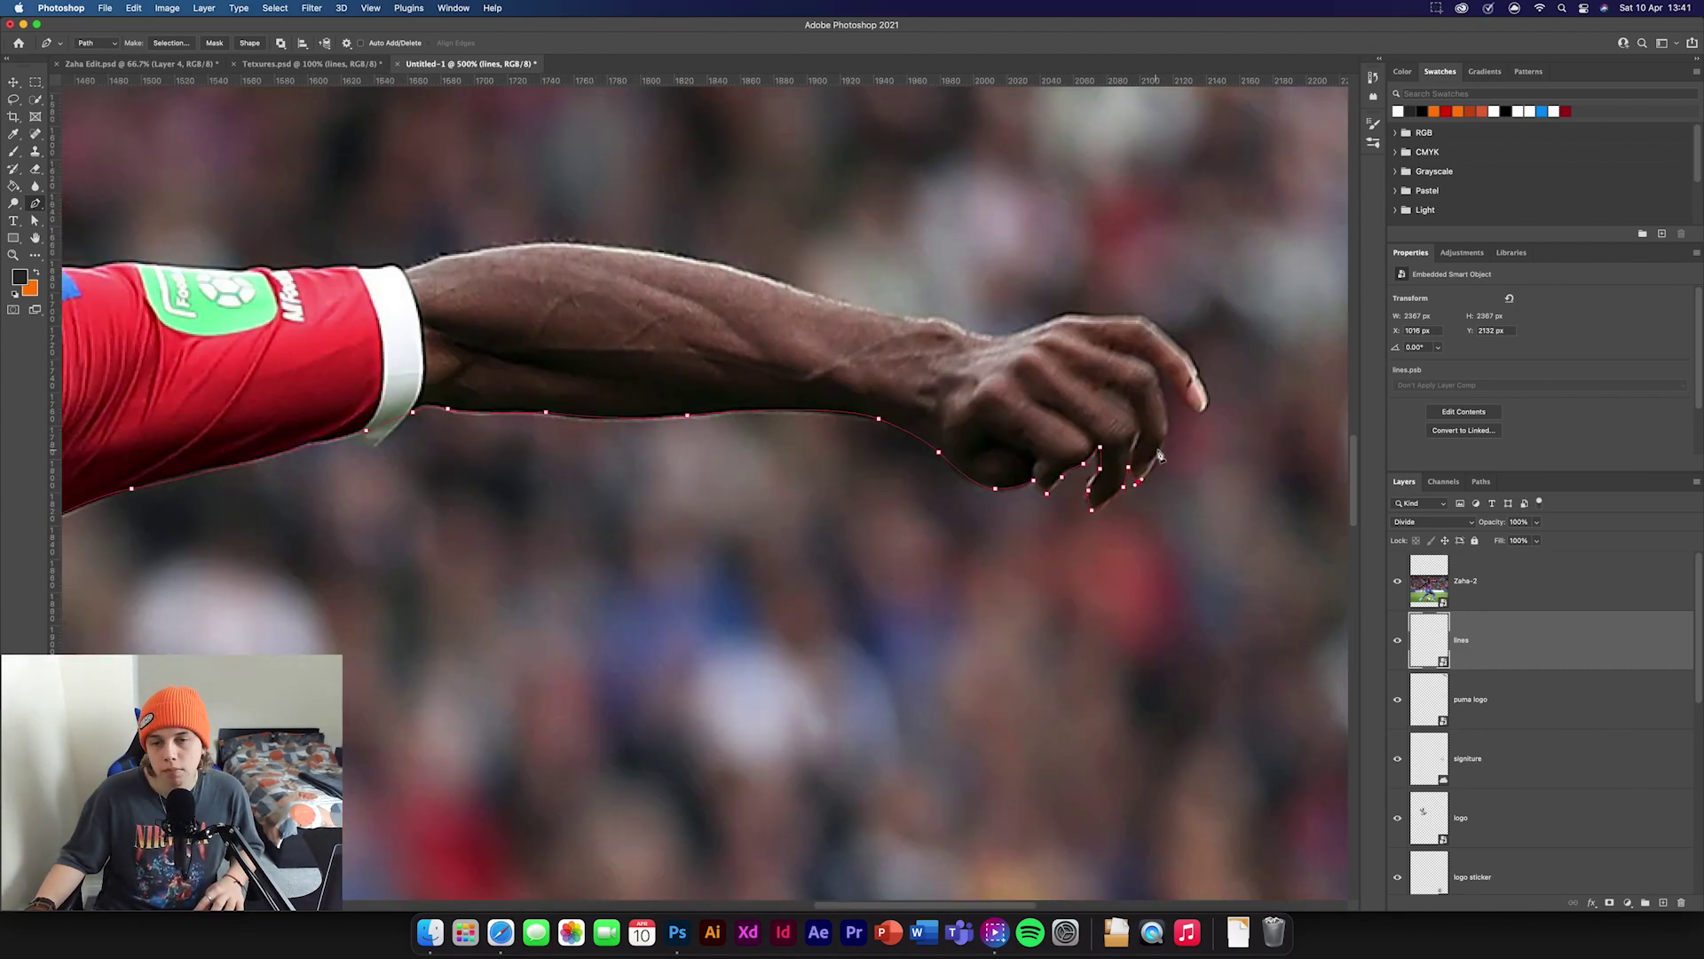
pyautogui.click(954, 322)
pyautogui.scroll(4, 1029, 399)
pyautogui.hscroll(-5, 1030, 400)
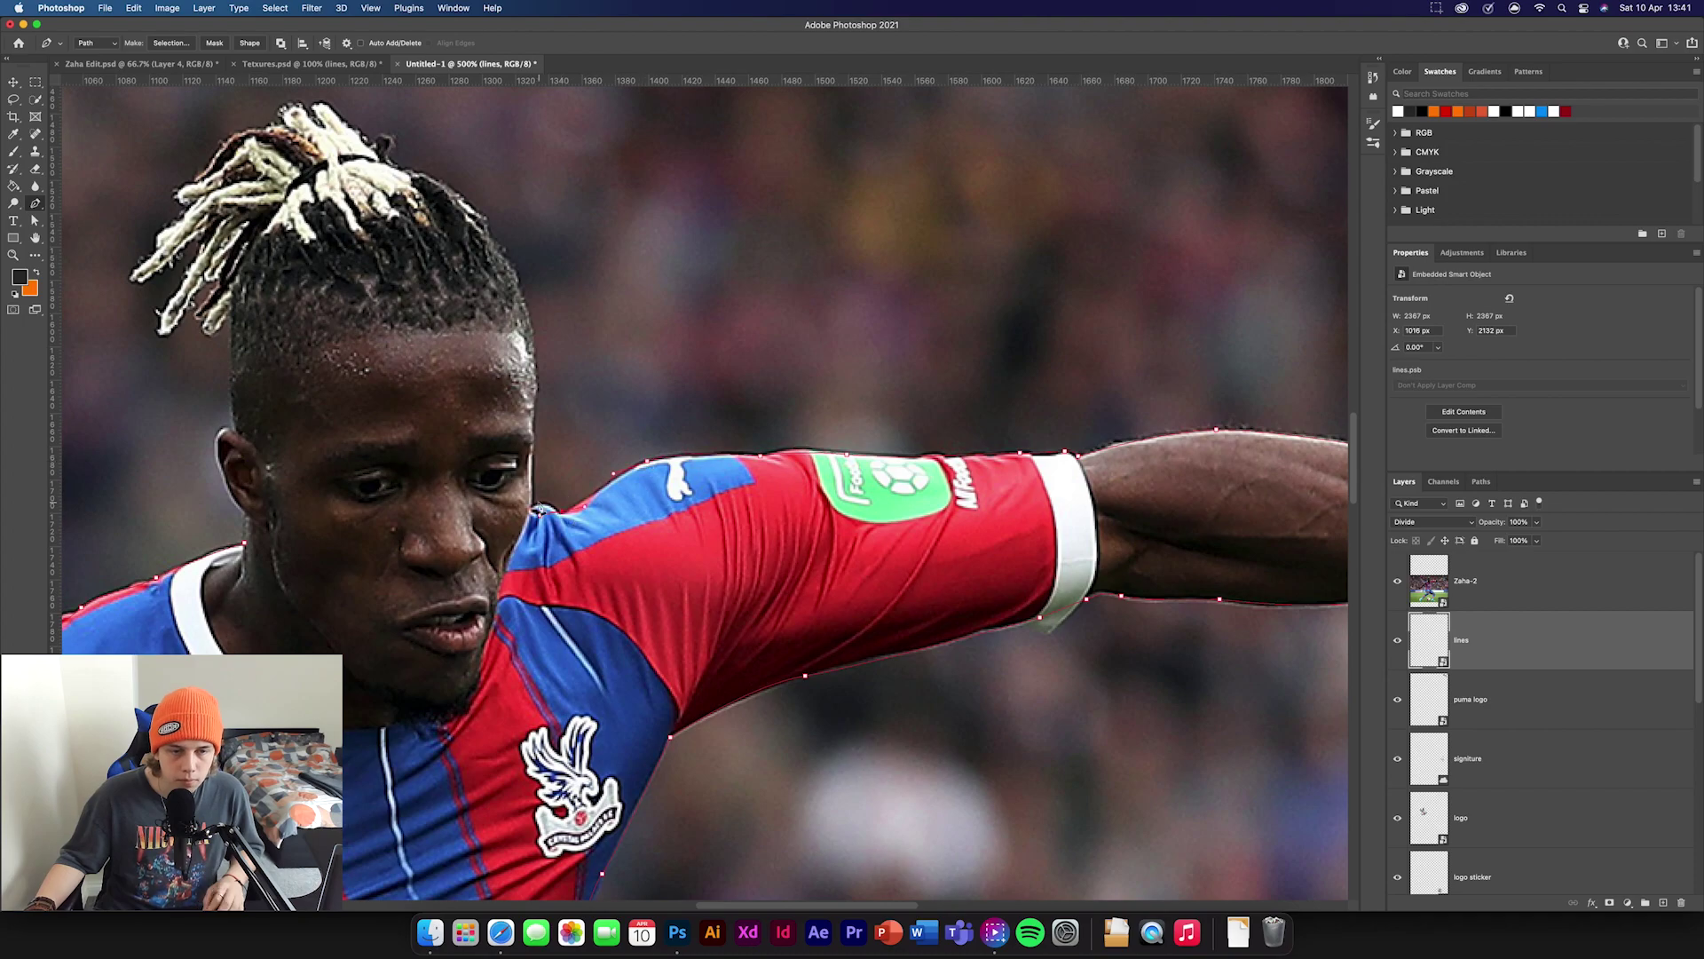
pyautogui.scroll(4, 542, 510)
pyautogui.hscroll(-4, 541, 509)
pyautogui.hscroll(-4, 453, 437)
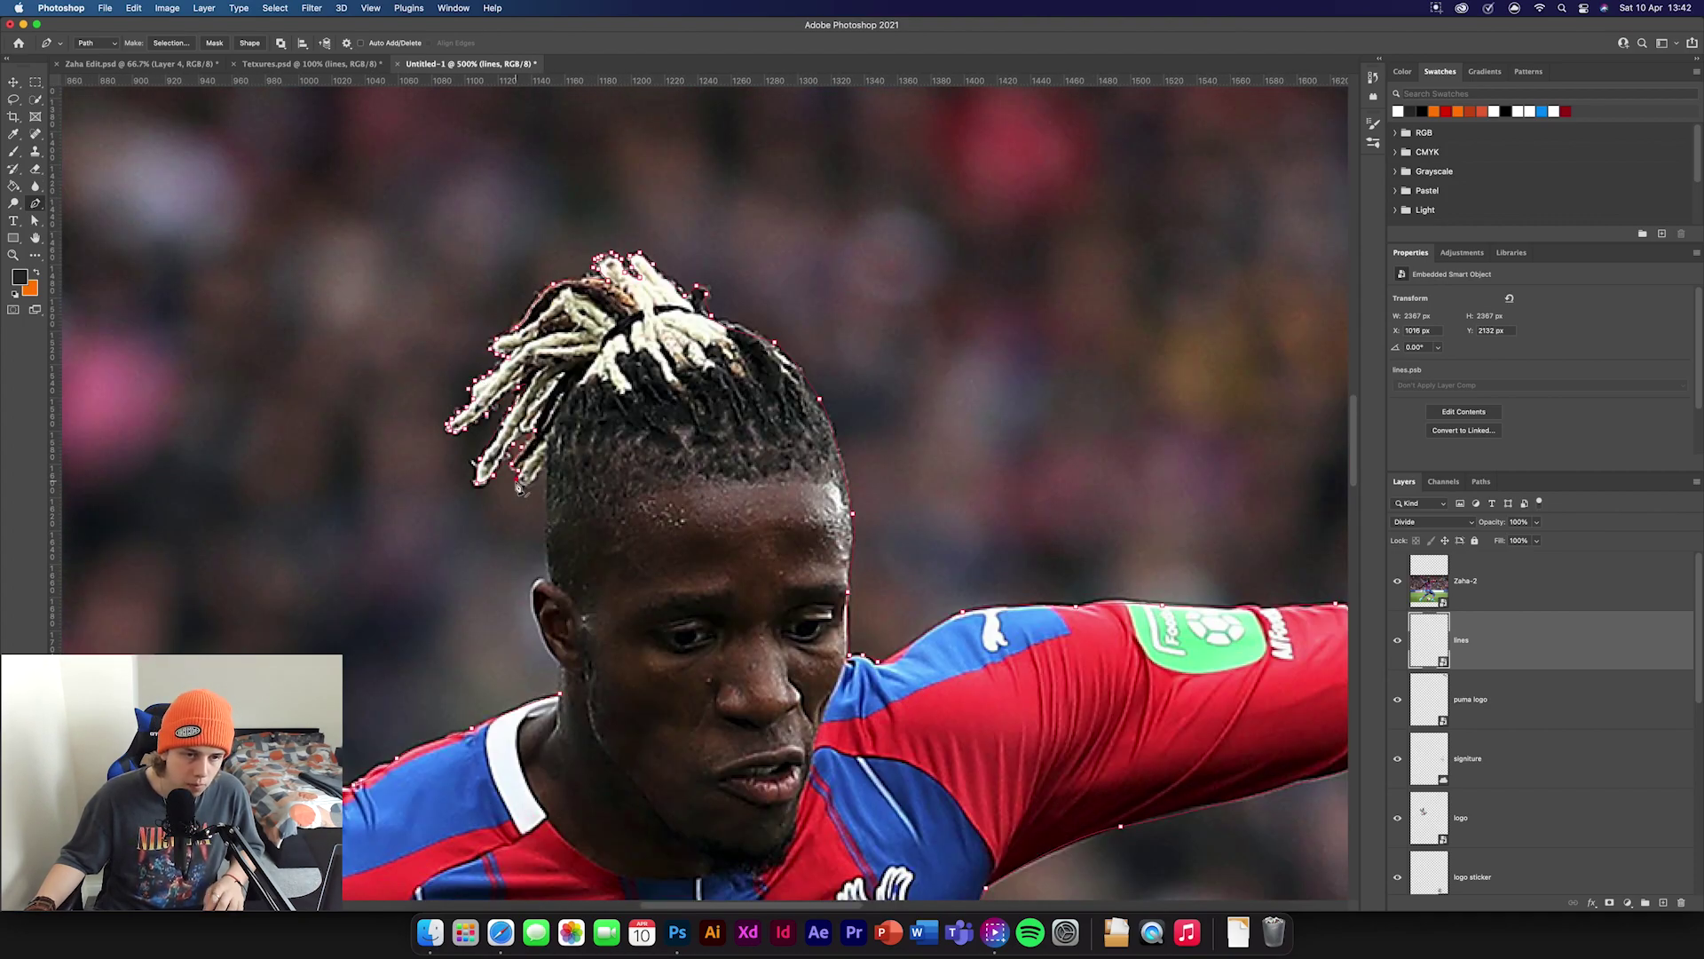
pyautogui.scroll(-10, 519, 487)
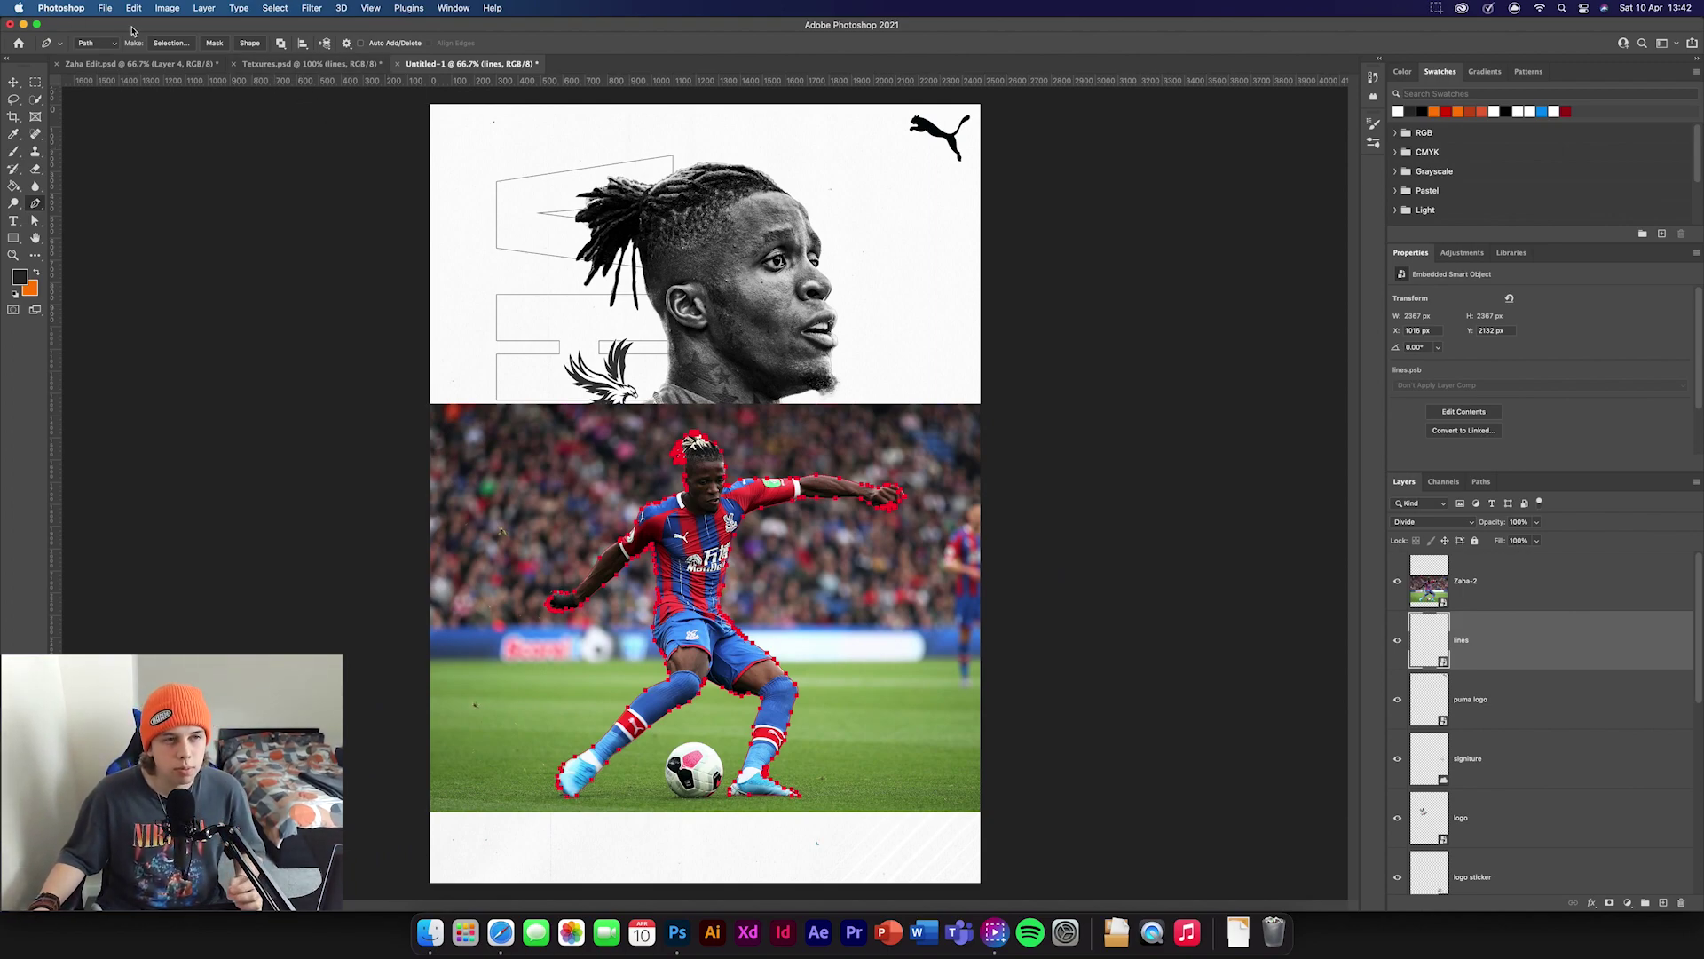
# - Turn the player path into a selection and add it as a layer mask on Zaha-2
pyautogui.click(168, 42)
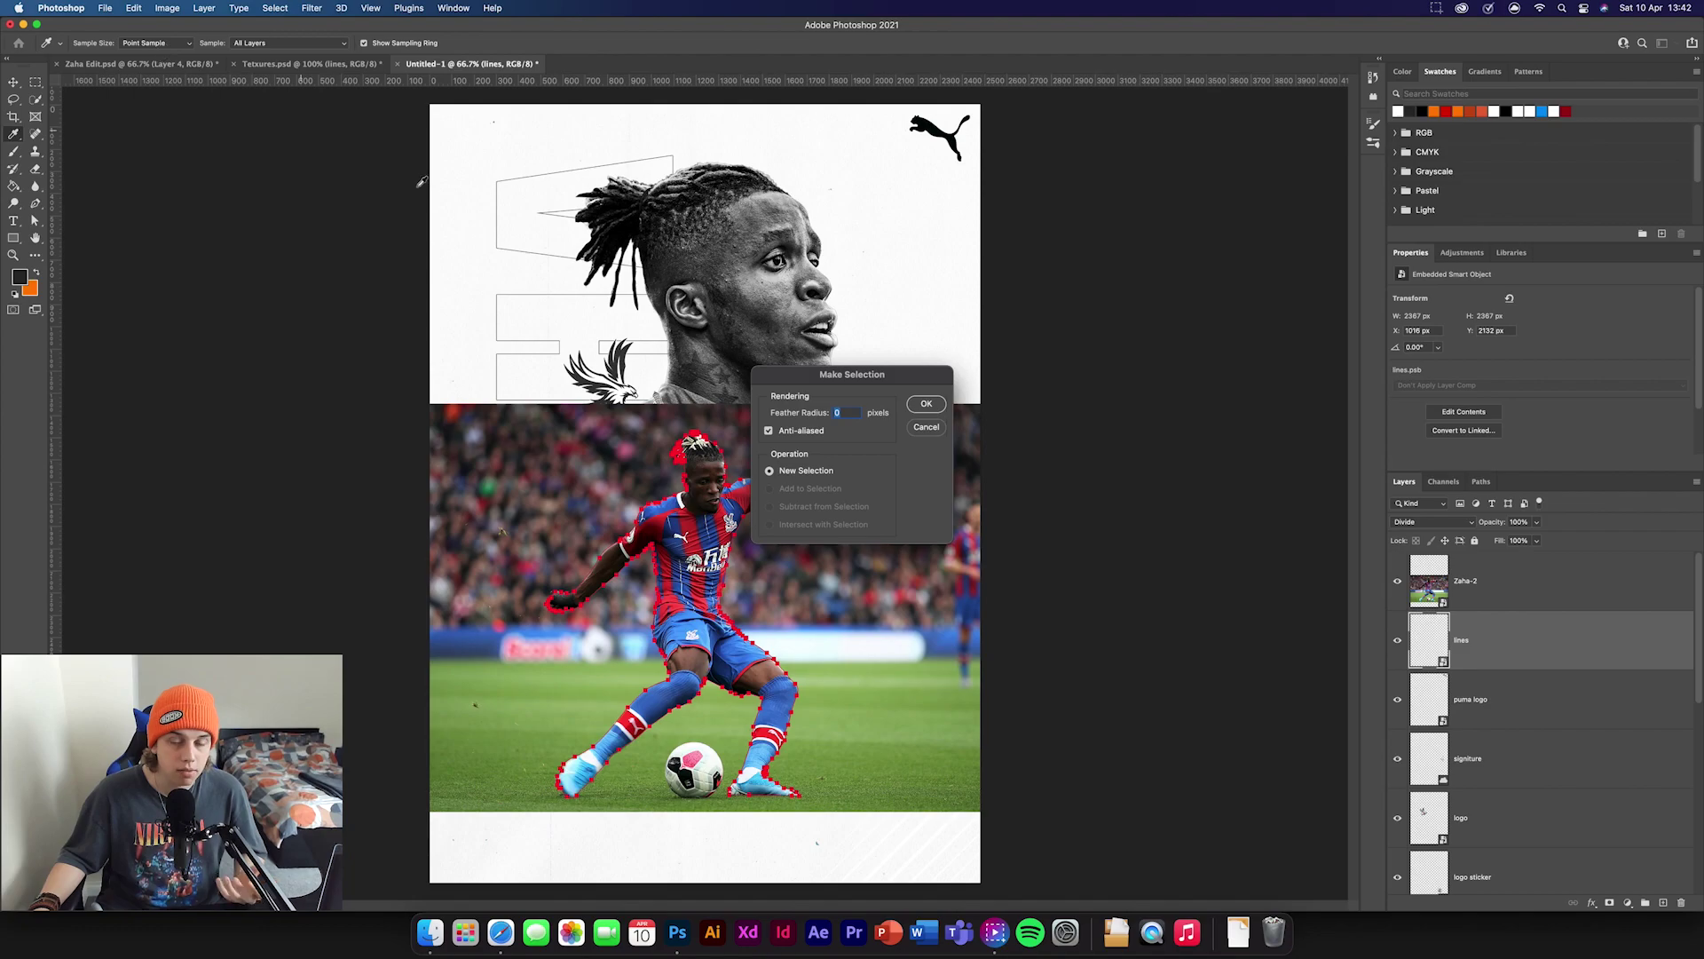
pyautogui.click(925, 404)
pyautogui.press('p')
pyautogui.scroll(5, 785, 492)
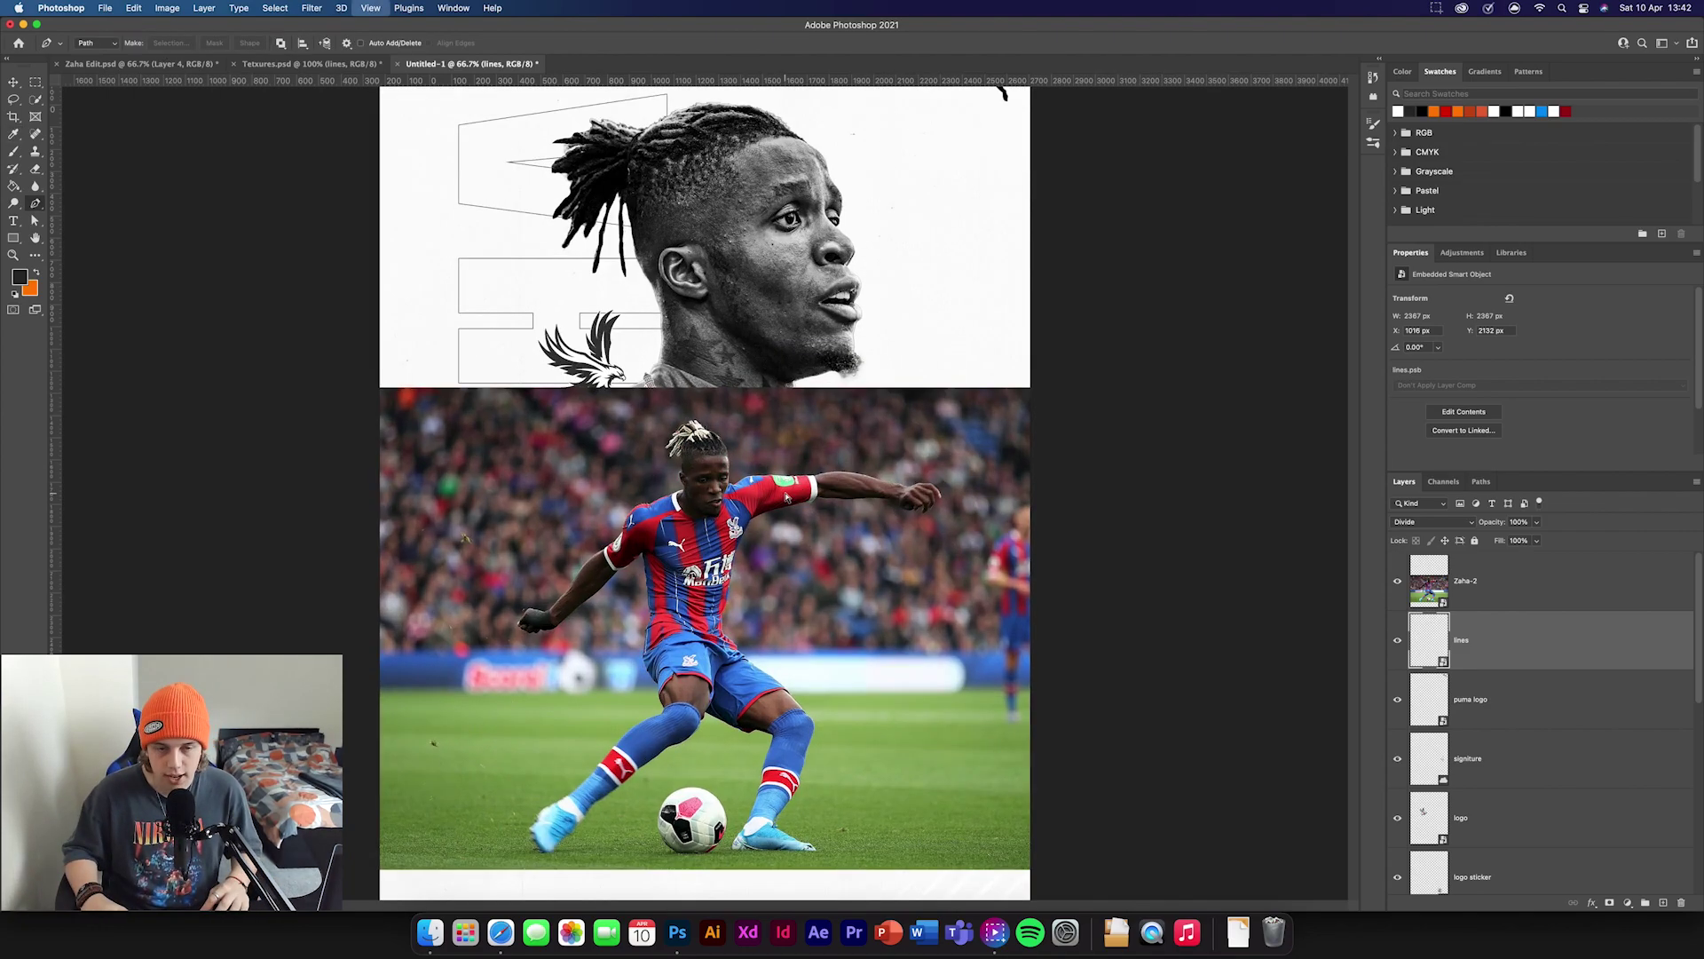
pyautogui.scroll(-3, 785, 492)
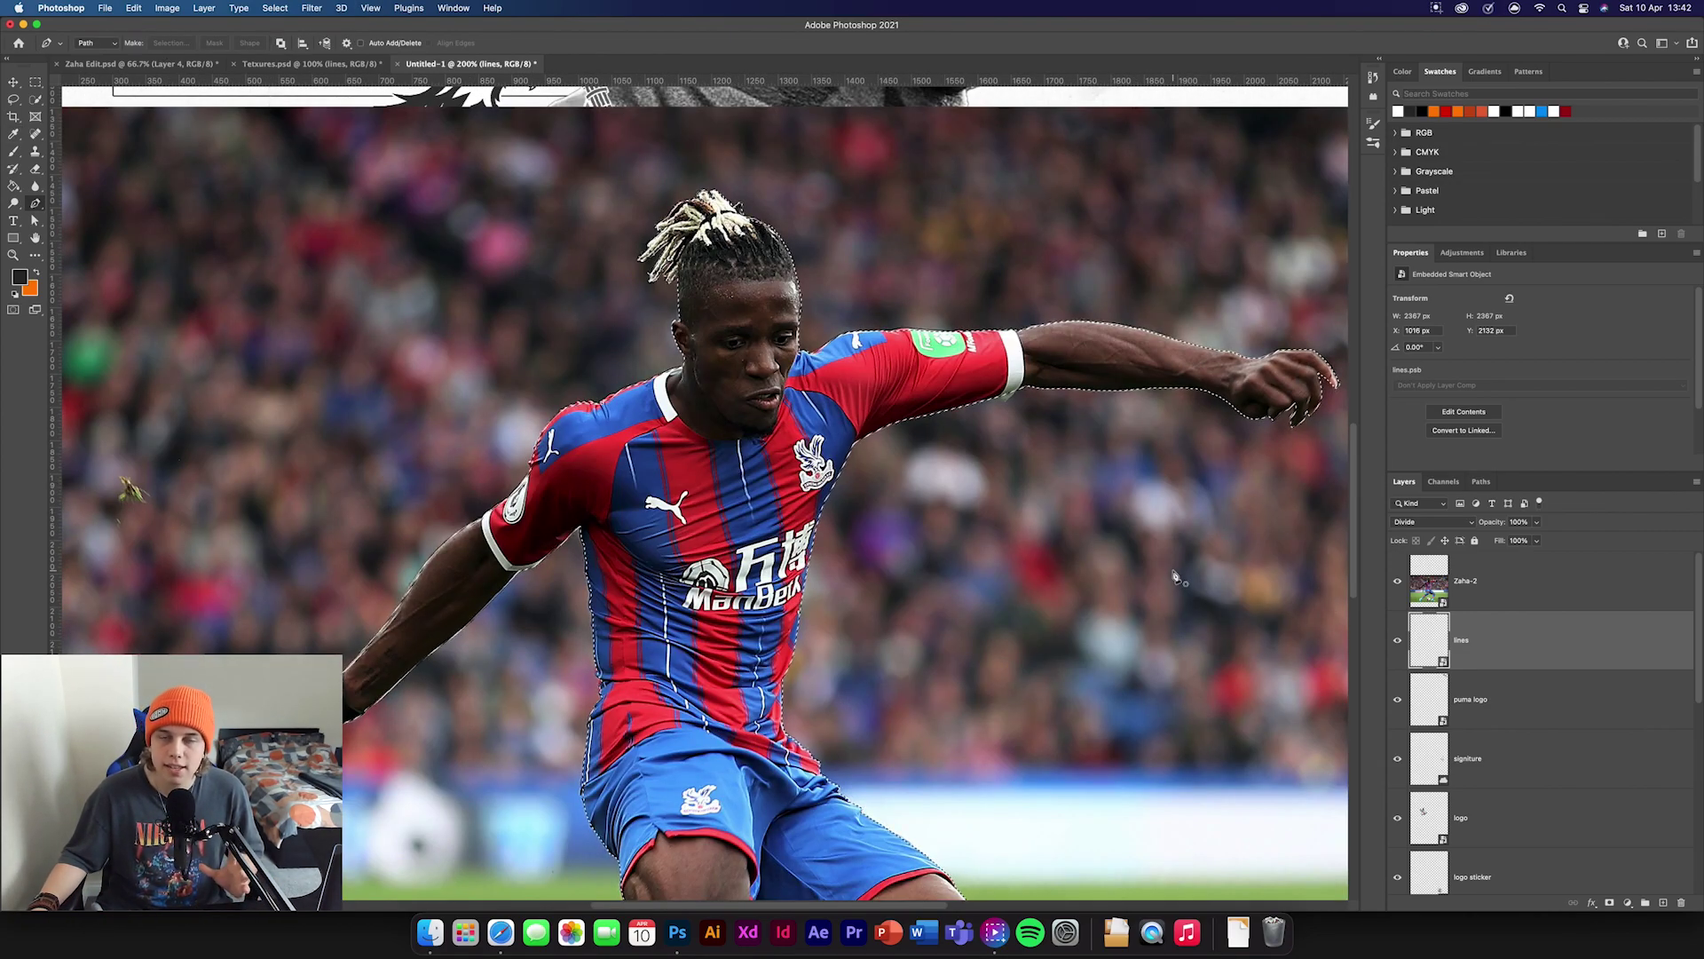
pyautogui.click(1503, 587)
pyautogui.click(1611, 903)
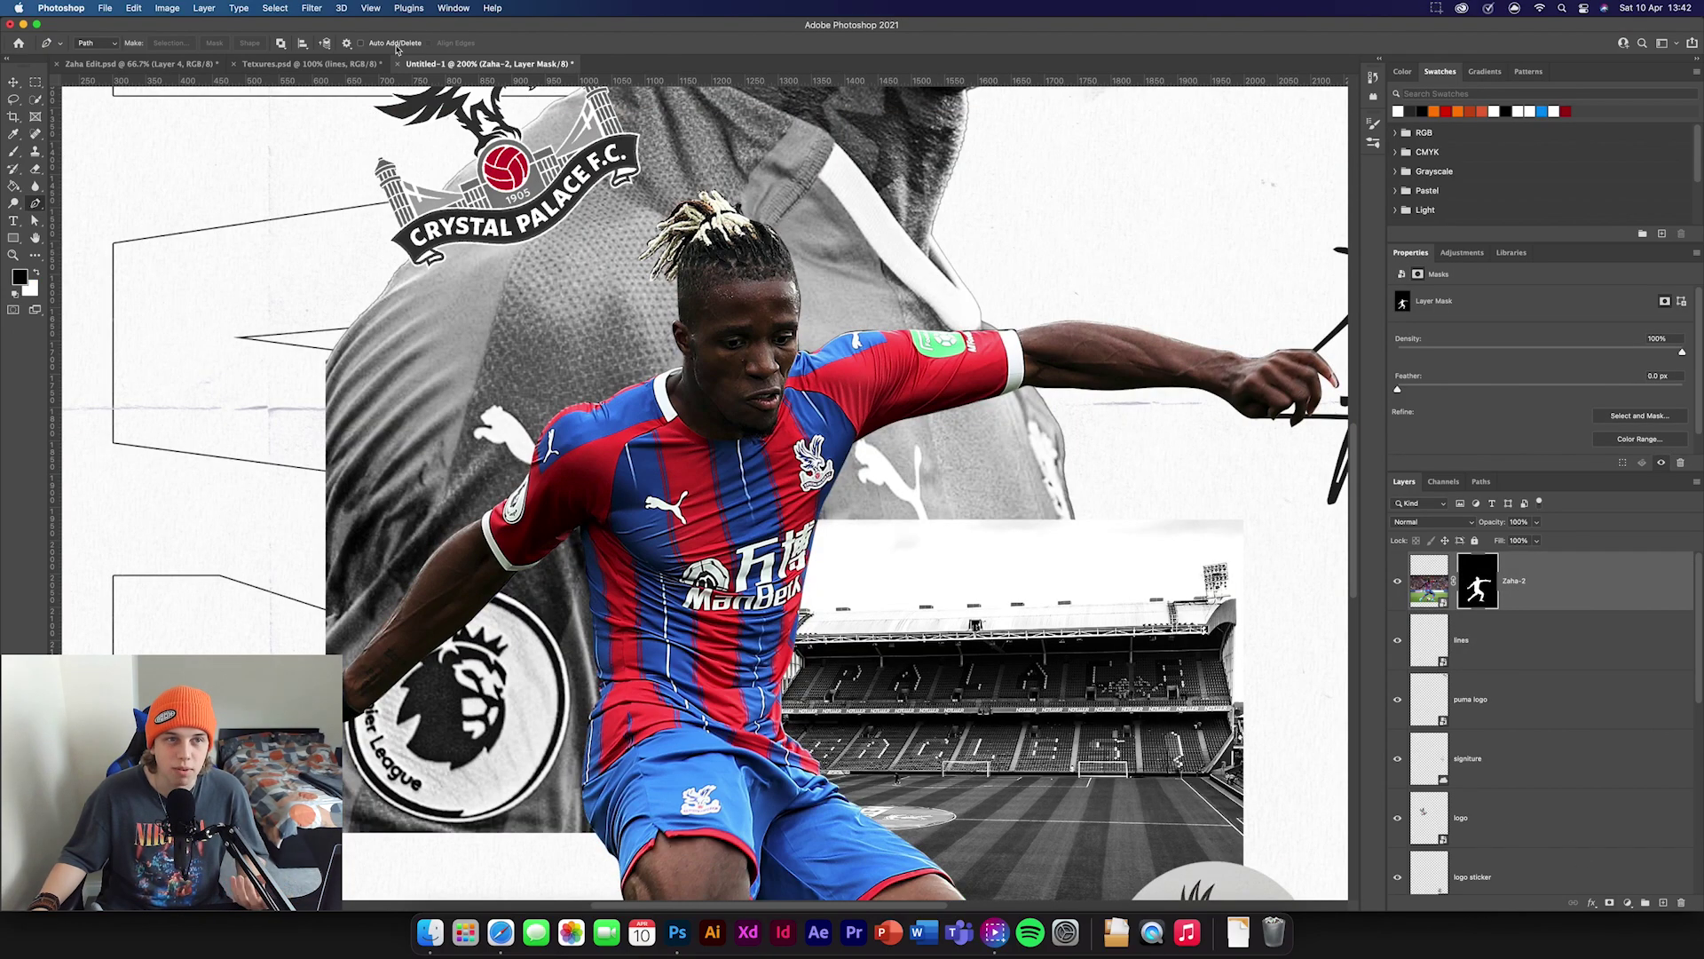
pyautogui.doubleClick(1478, 587)
pyautogui.click(1538, 211)
pyautogui.click(1215, 392)
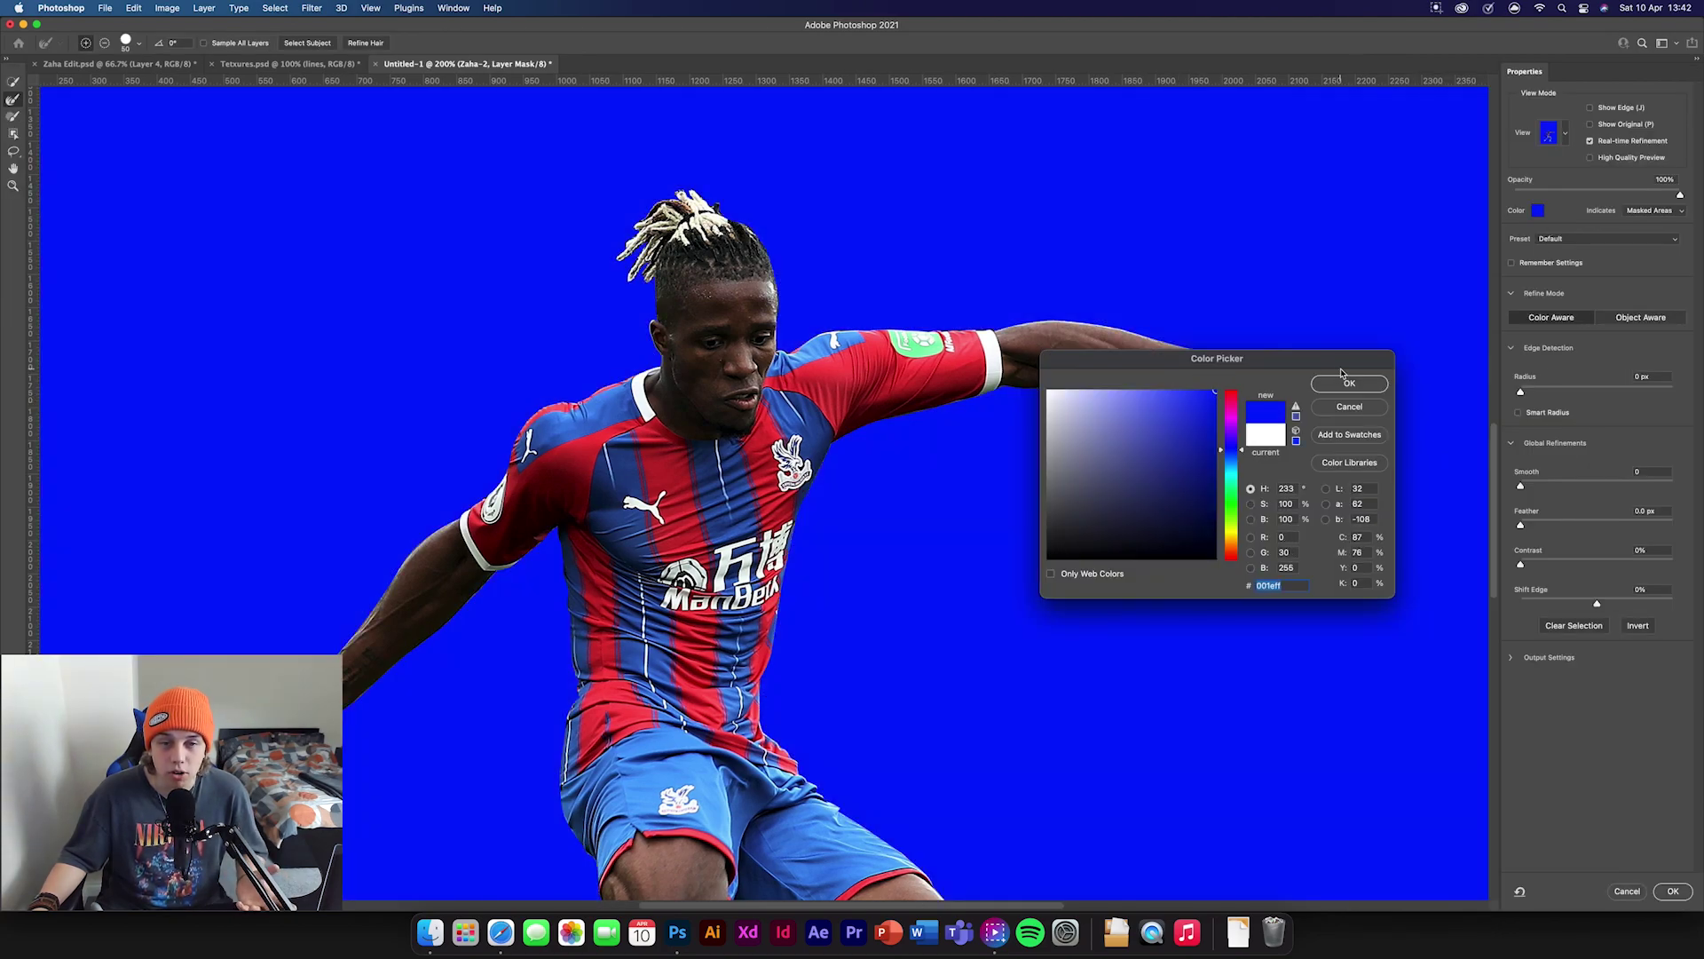
pyautogui.click(1348, 382)
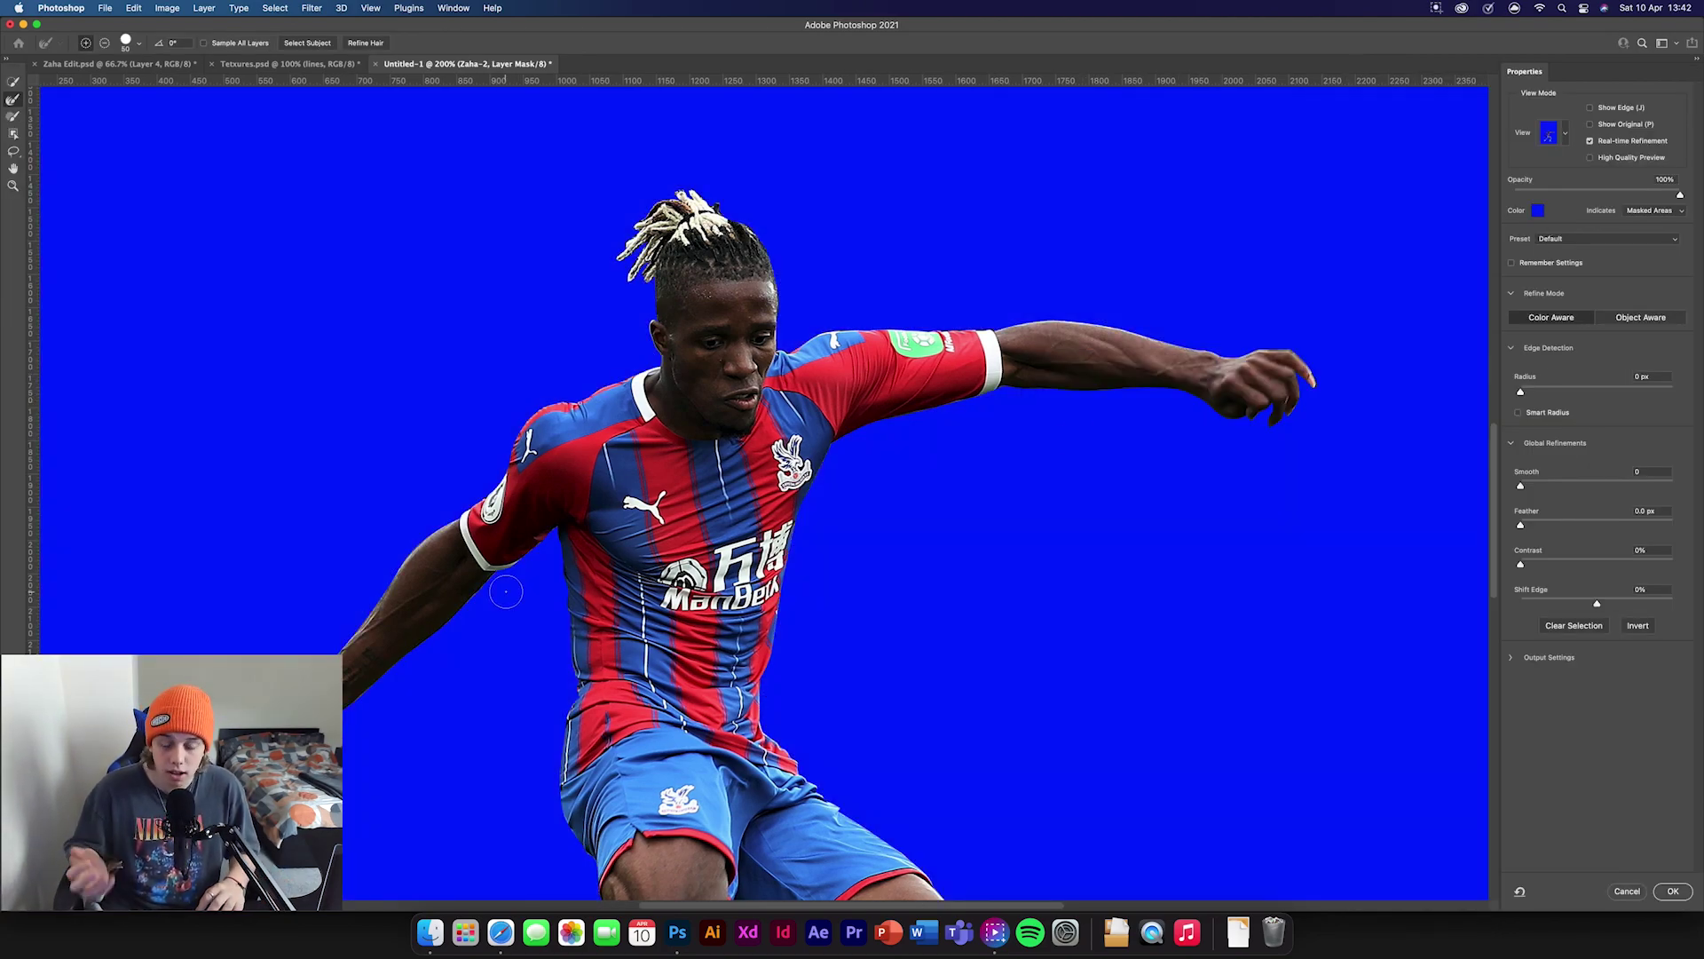
pyautogui.press('super+equal')
pyautogui.press('super+equal')
pyautogui.moveTo(618, 631); pyautogui.dragTo(851, 207)
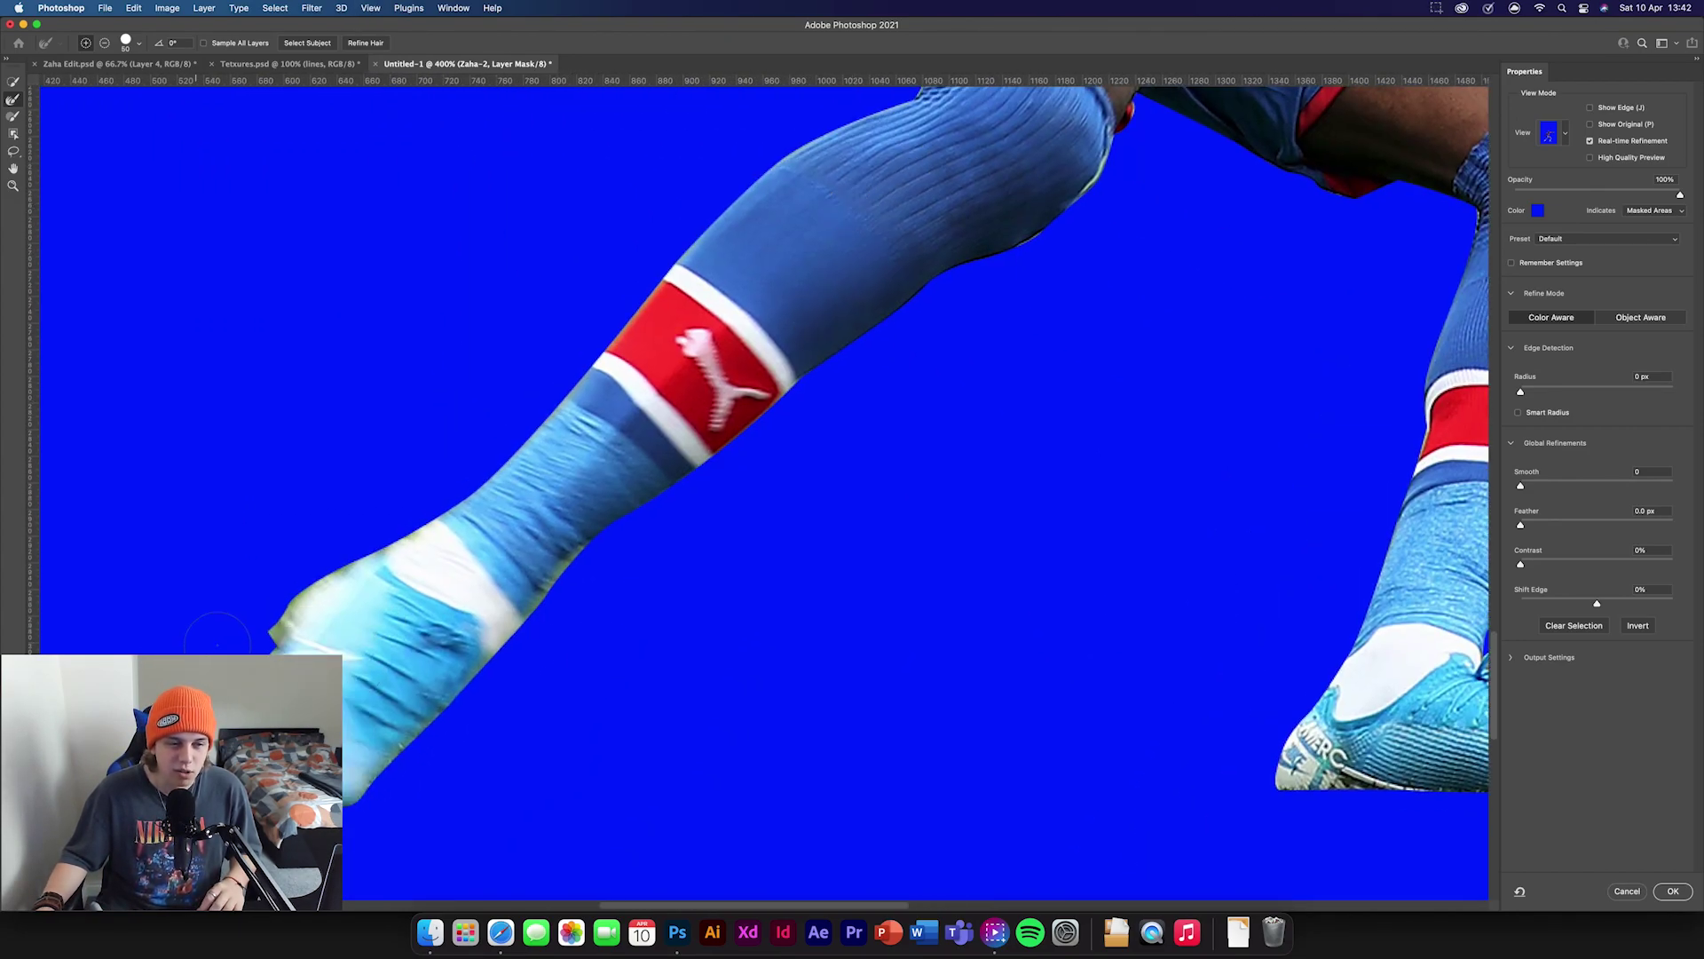
pyautogui.press('super+minus')
pyautogui.press('super+minus')
pyautogui.press('super+minus')
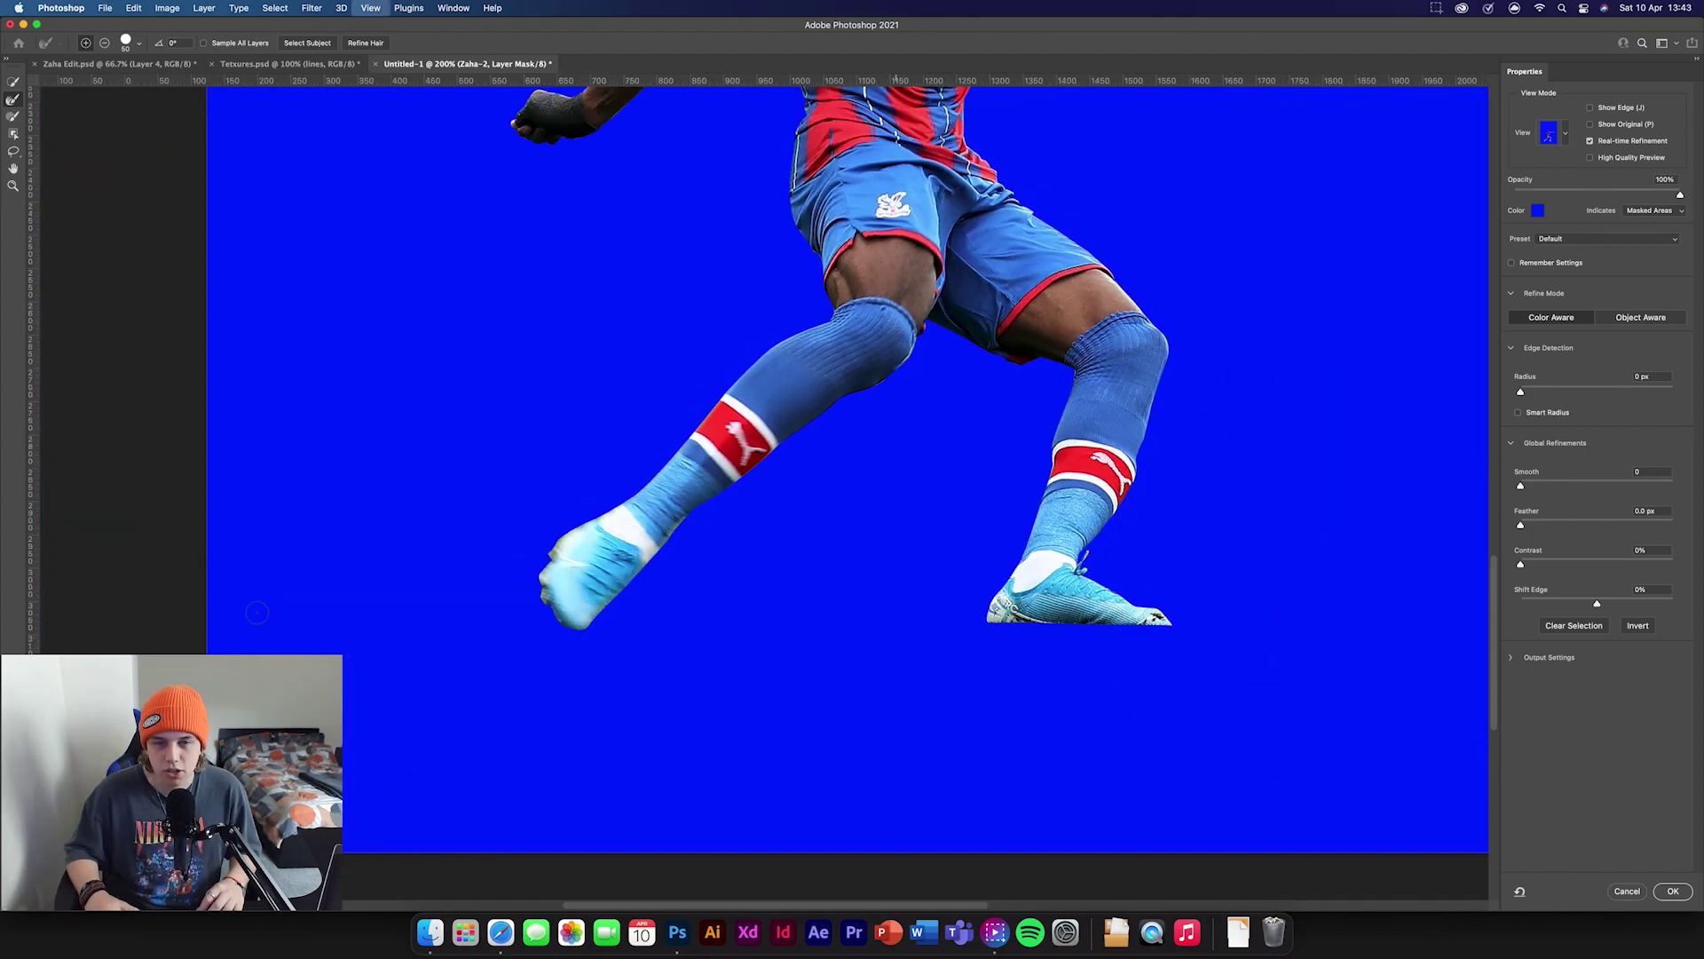
pyautogui.press('super+plus')
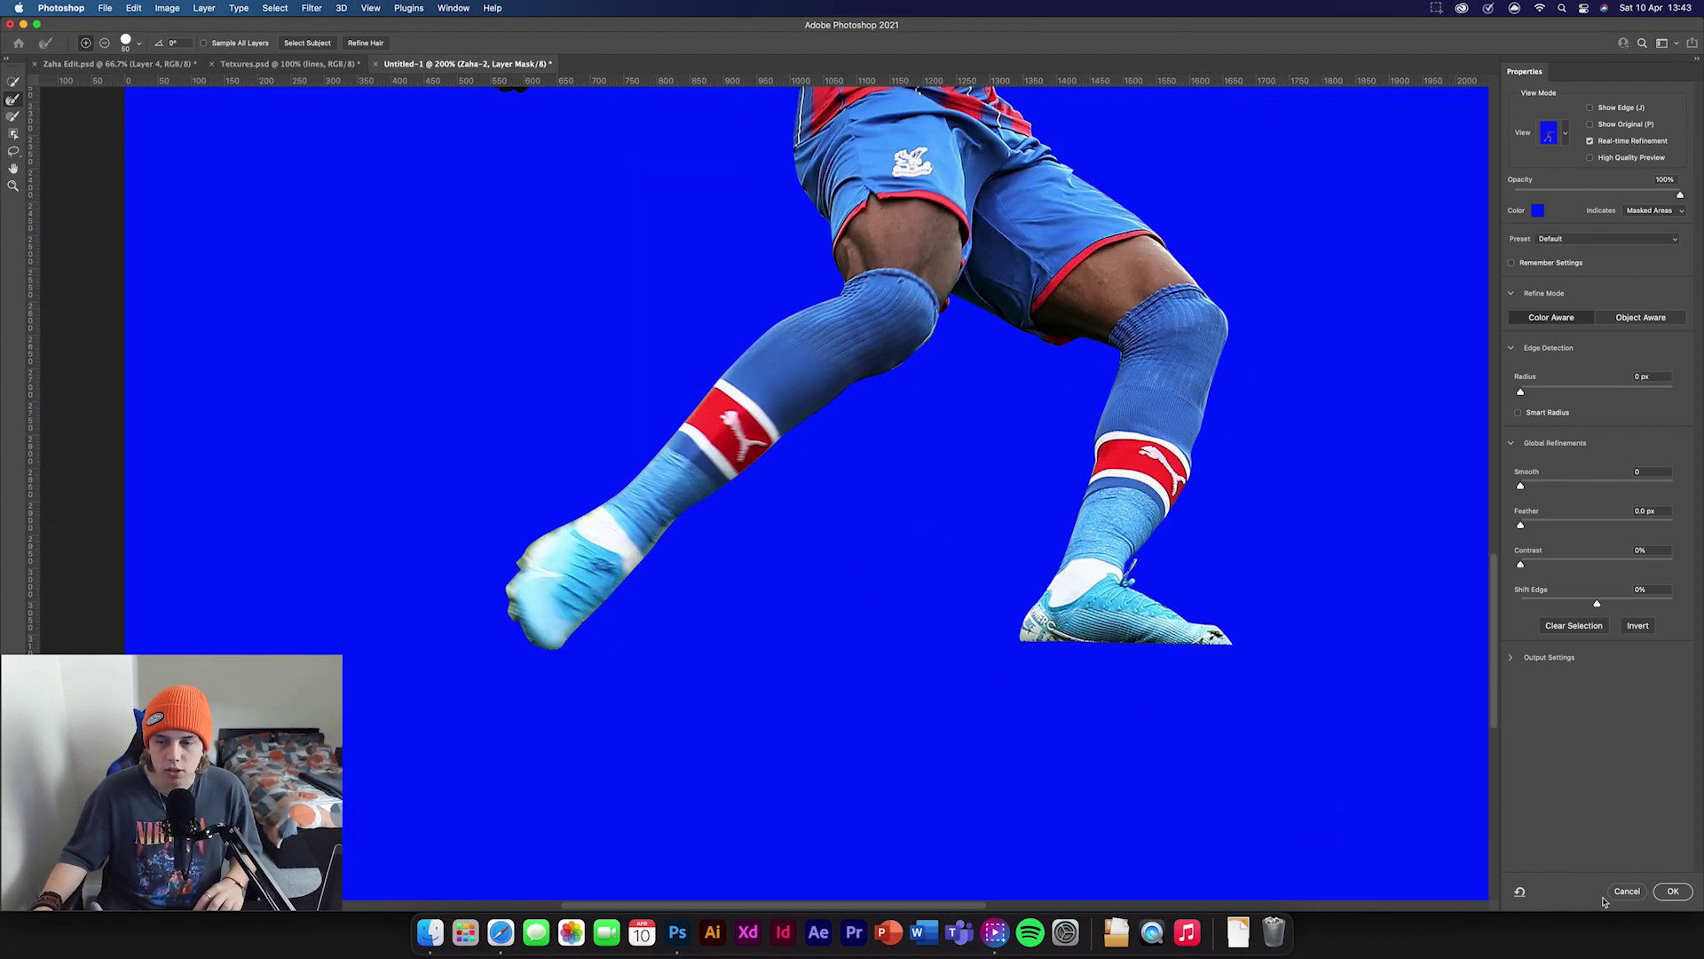
pyautogui.click(1666, 892)
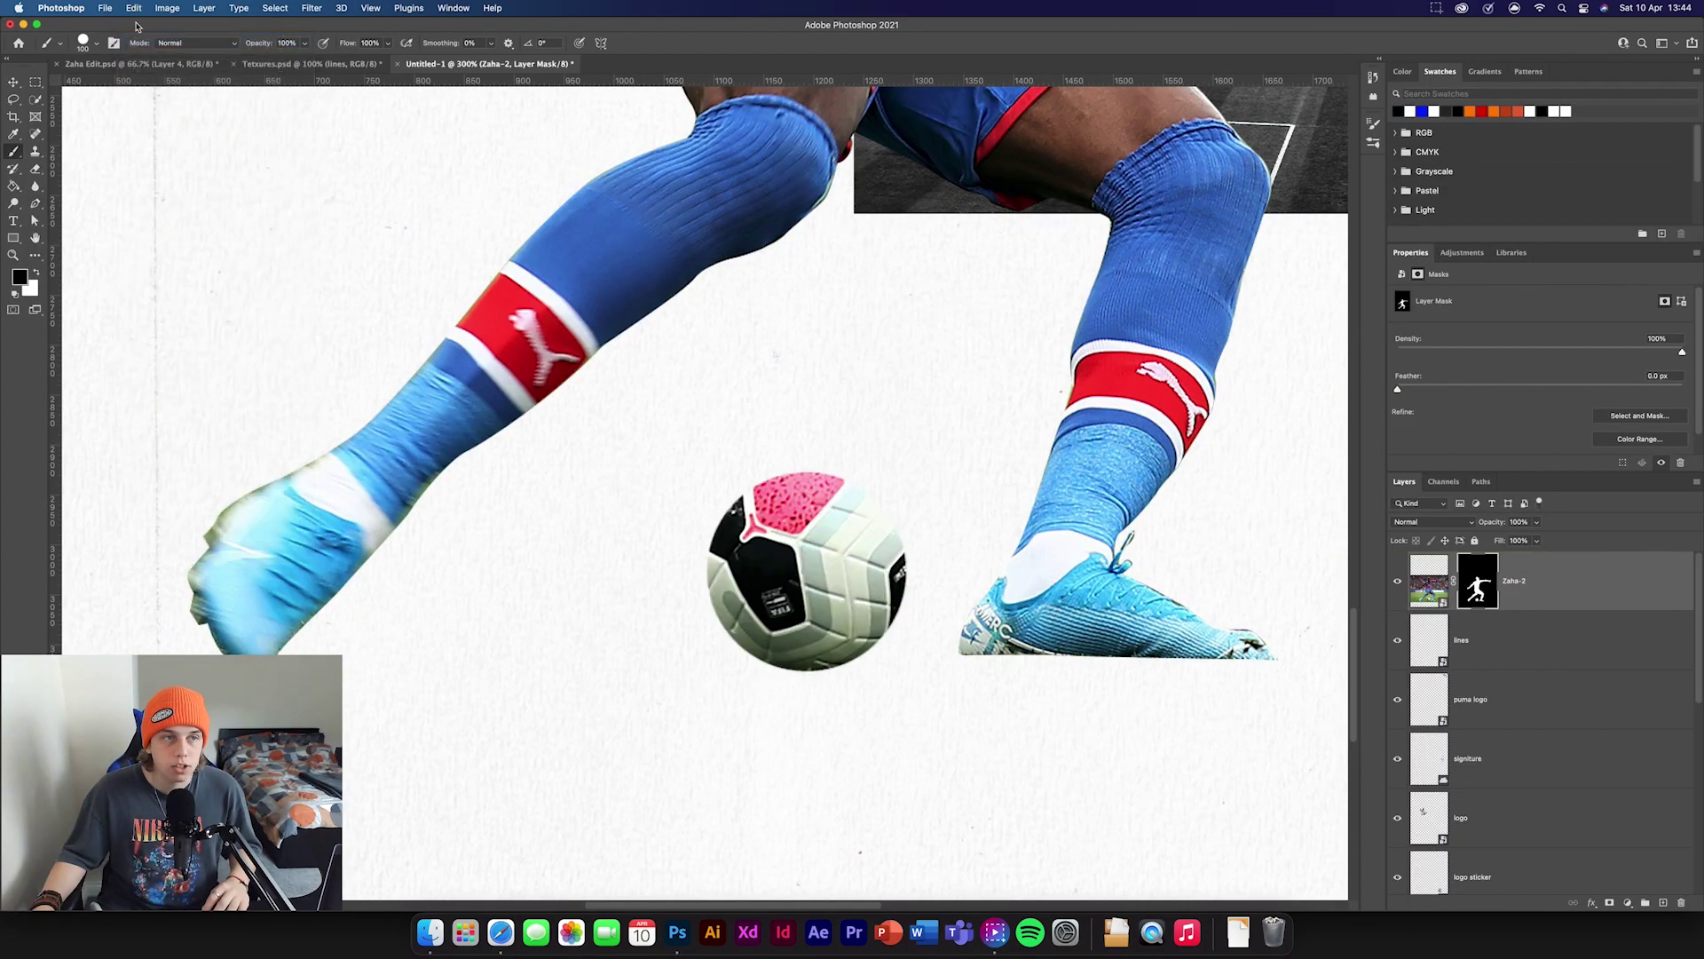
# - Redo the ball stroke and paint white on the Zaha-2 mask to reveal the whole football
pyautogui.click(134, 8)
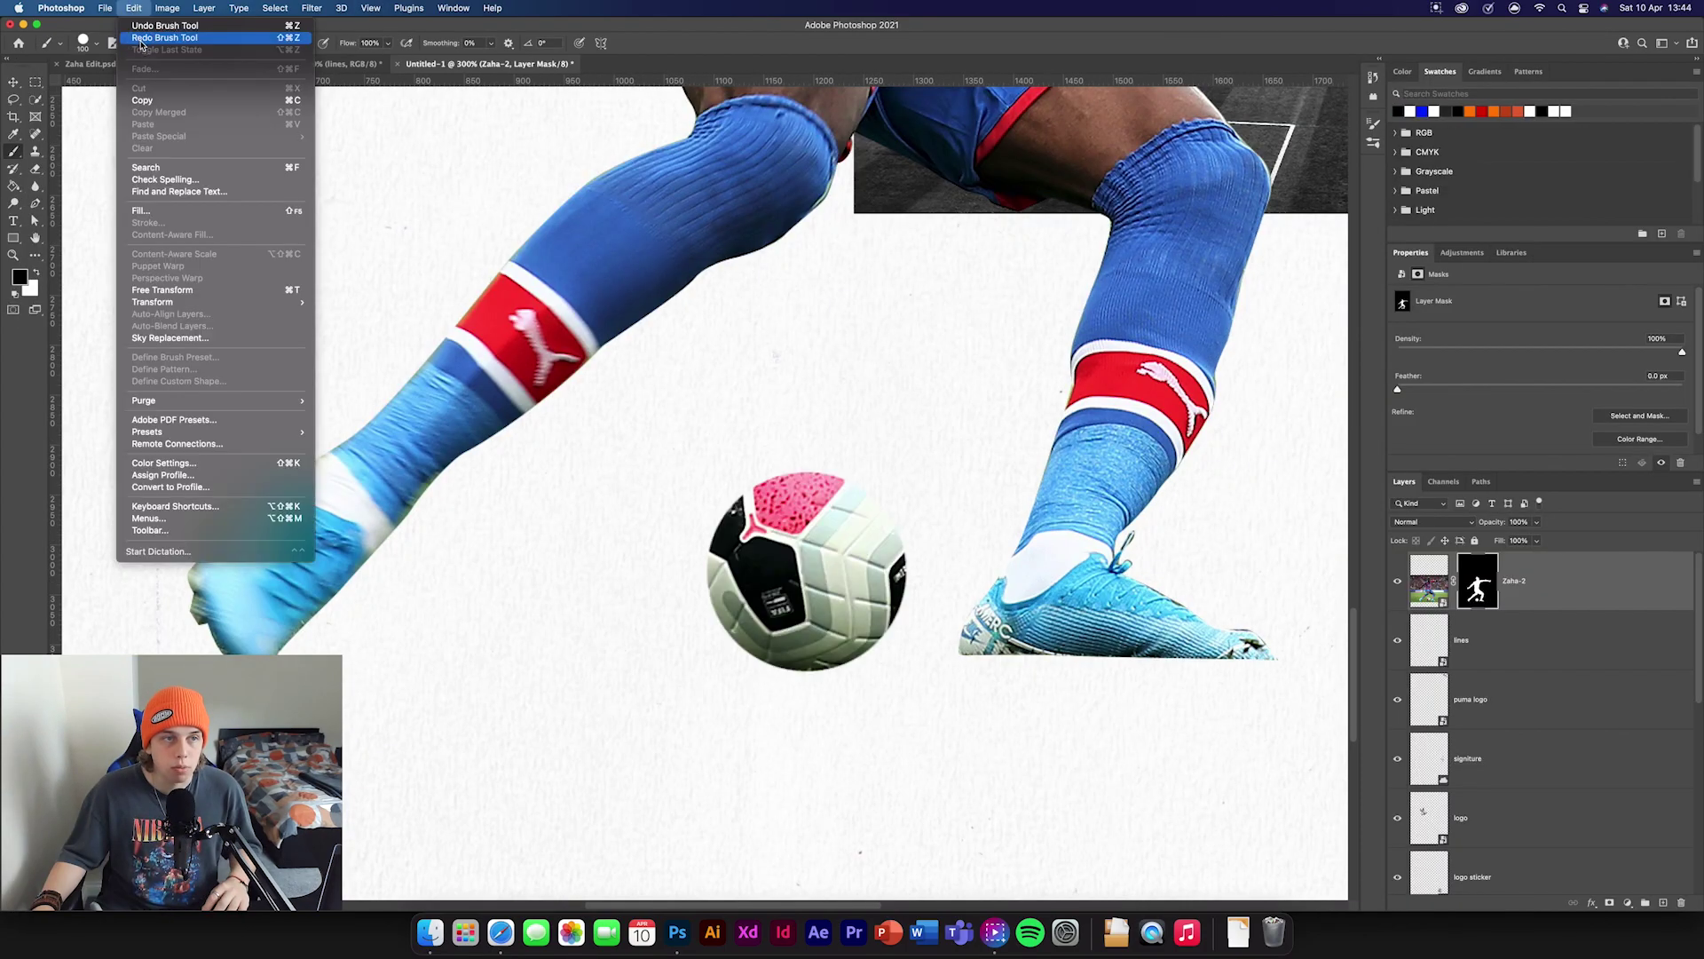
pyautogui.click(155, 25)
pyautogui.click(134, 8)
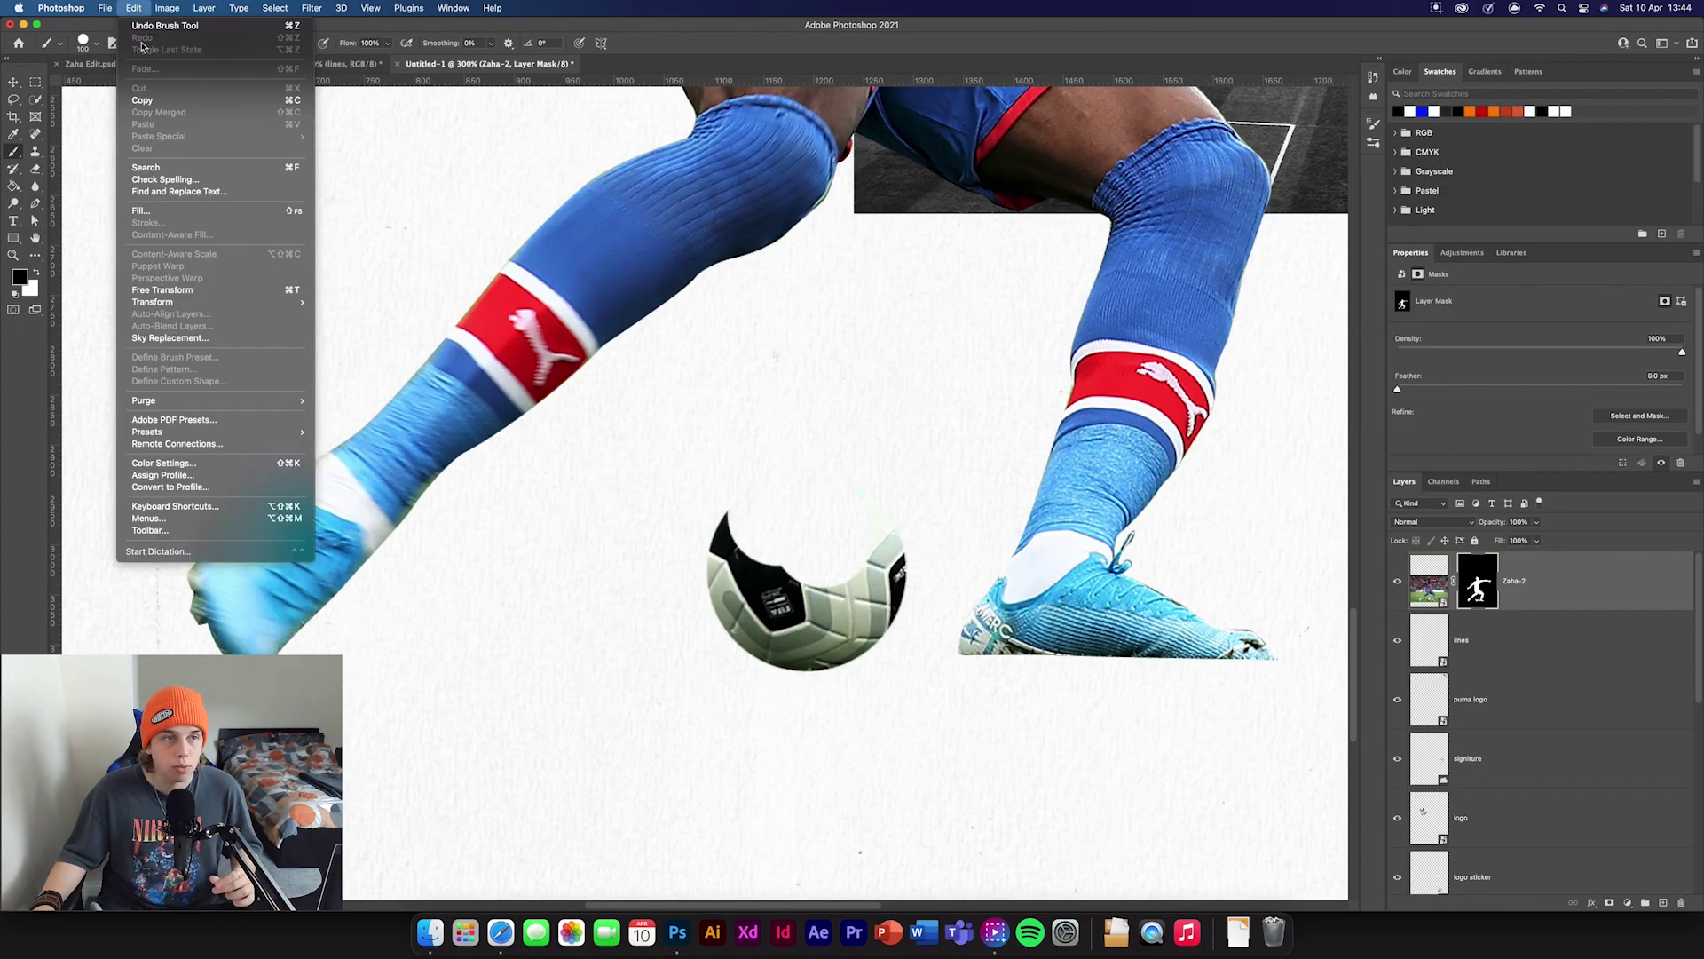
pyautogui.click(854, 611)
pyautogui.moveTo(806, 555)
pyautogui.mouseDown()
pyautogui.moveTo(786, 501)
pyautogui.moveTo(830, 548)
pyautogui.moveTo(772, 482)
pyautogui.moveTo(729, 487)
pyautogui.moveTo(717, 515)
pyautogui.moveTo(759, 570)
pyautogui.moveTo(786, 472)
pyautogui.moveTo(861, 481)
pyautogui.moveTo(884, 564)
pyautogui.mouseUp()
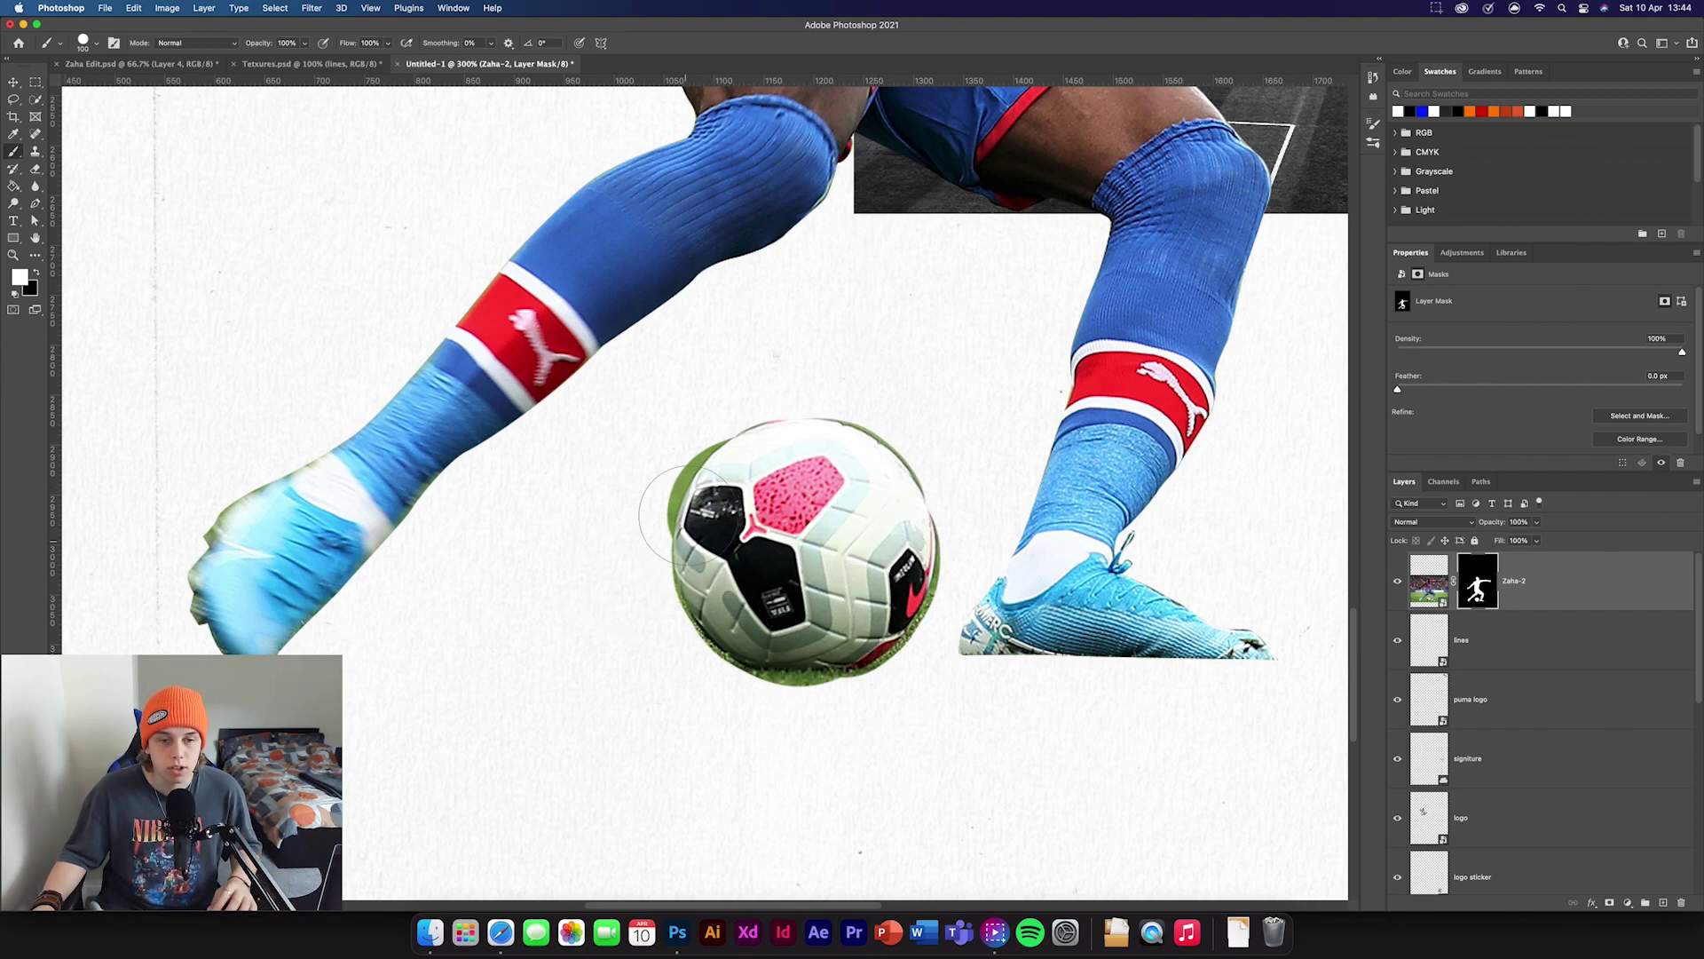
# - Draw an elliptical selection on the ball, paint black to remove the grass fringe, then deselect
pyautogui.moveTo(35, 81); pyautogui.dragTo(84, 102)
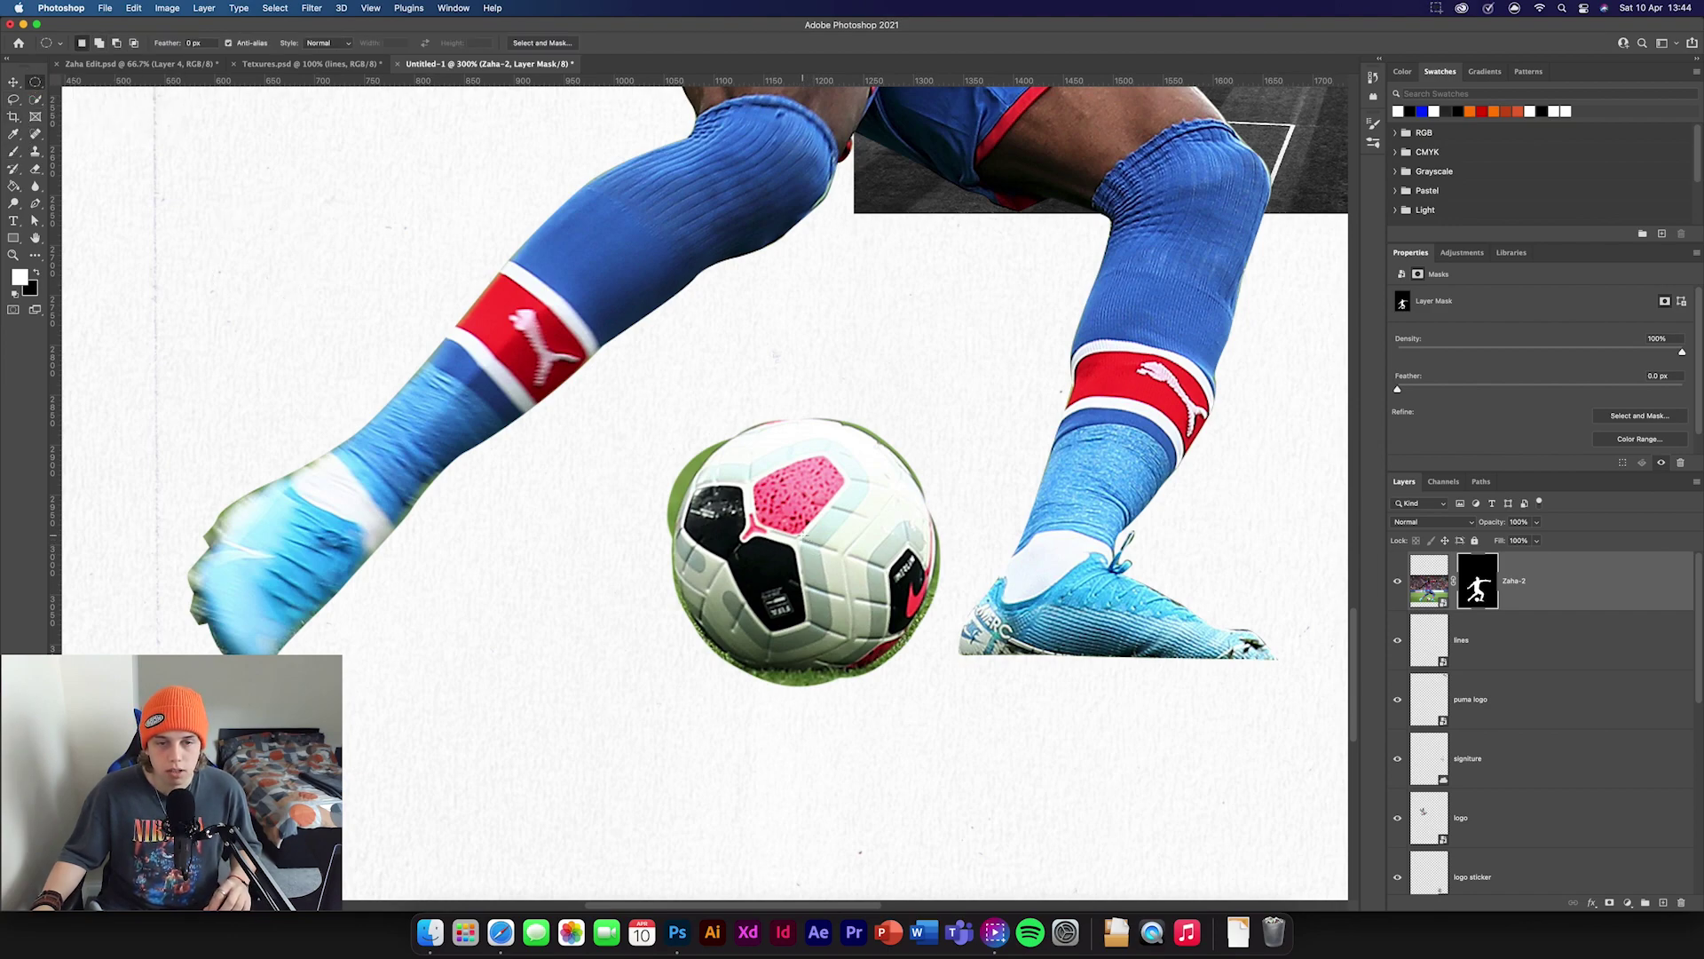
pyautogui.moveTo(802, 537); pyautogui.dragTo(678, 387)
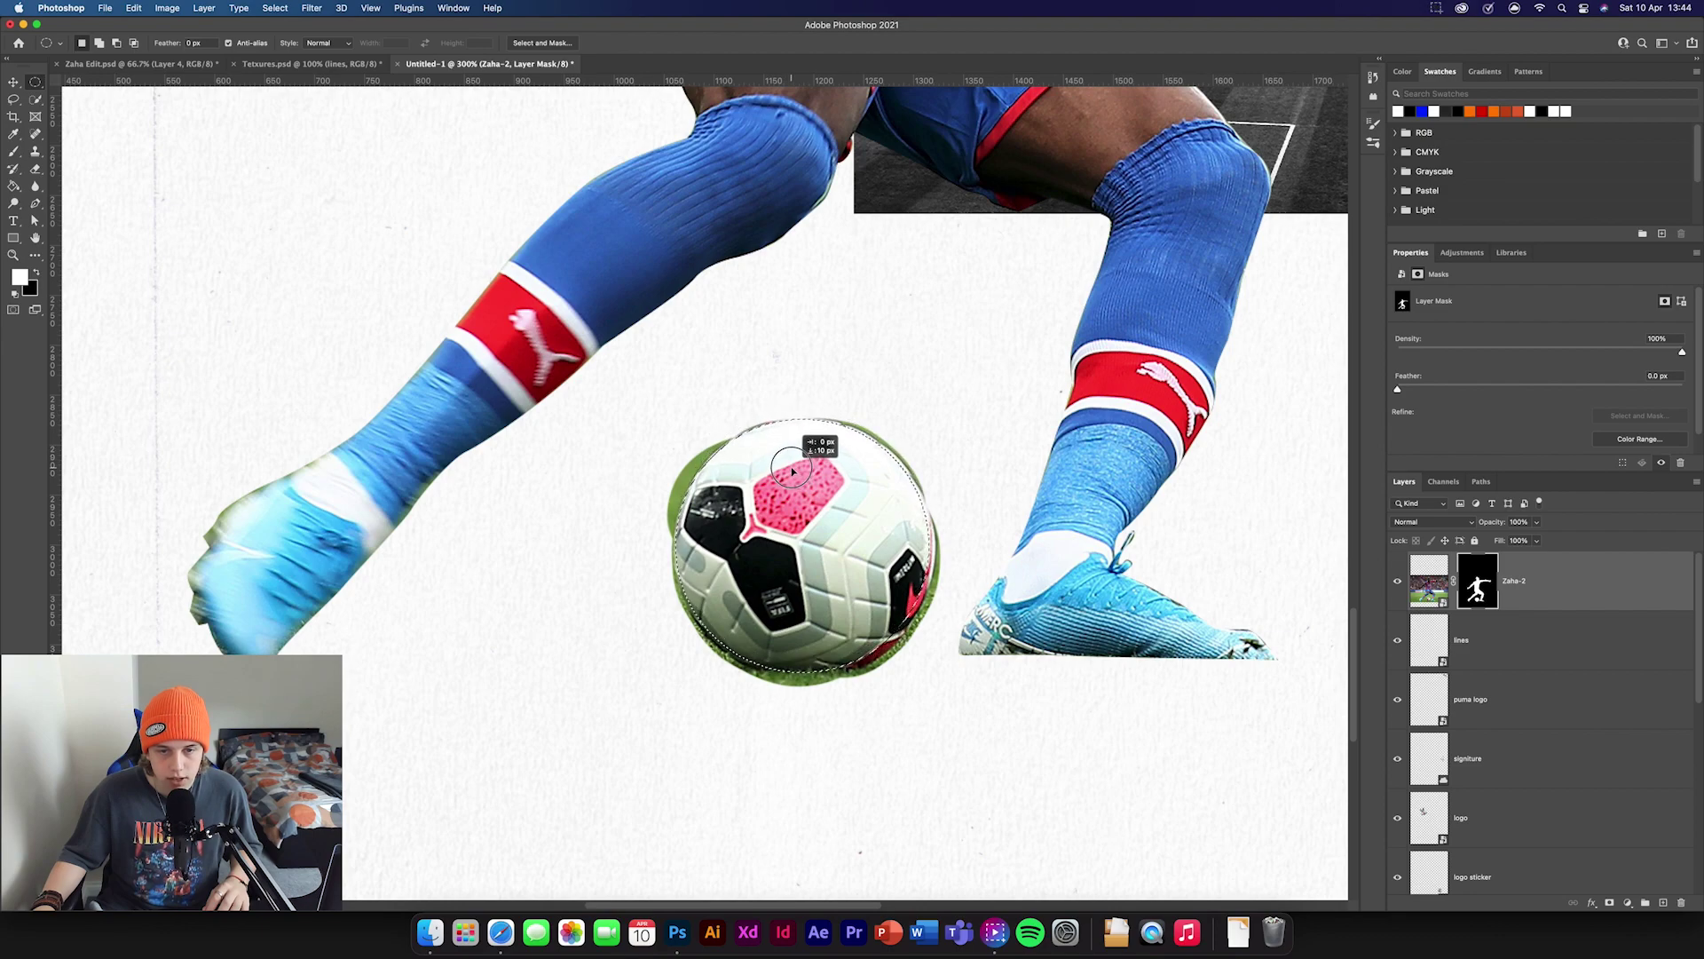
pyautogui.moveTo(795, 470); pyautogui.dragTo(796, 471)
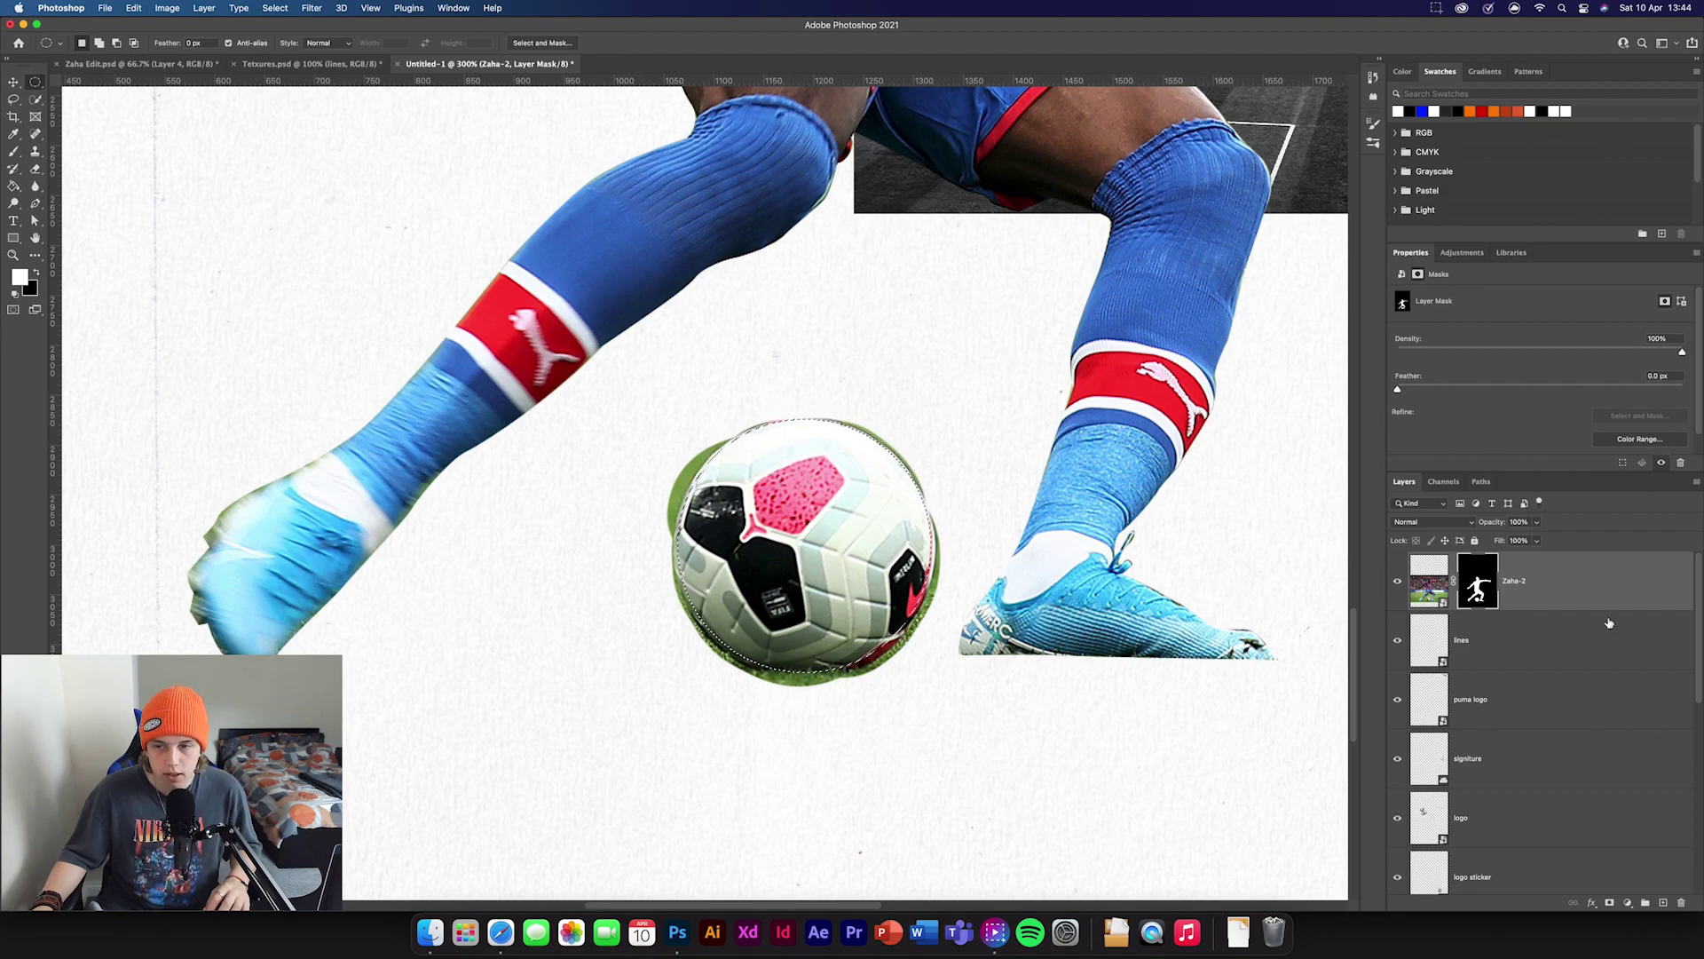
pyautogui.click(13, 151)
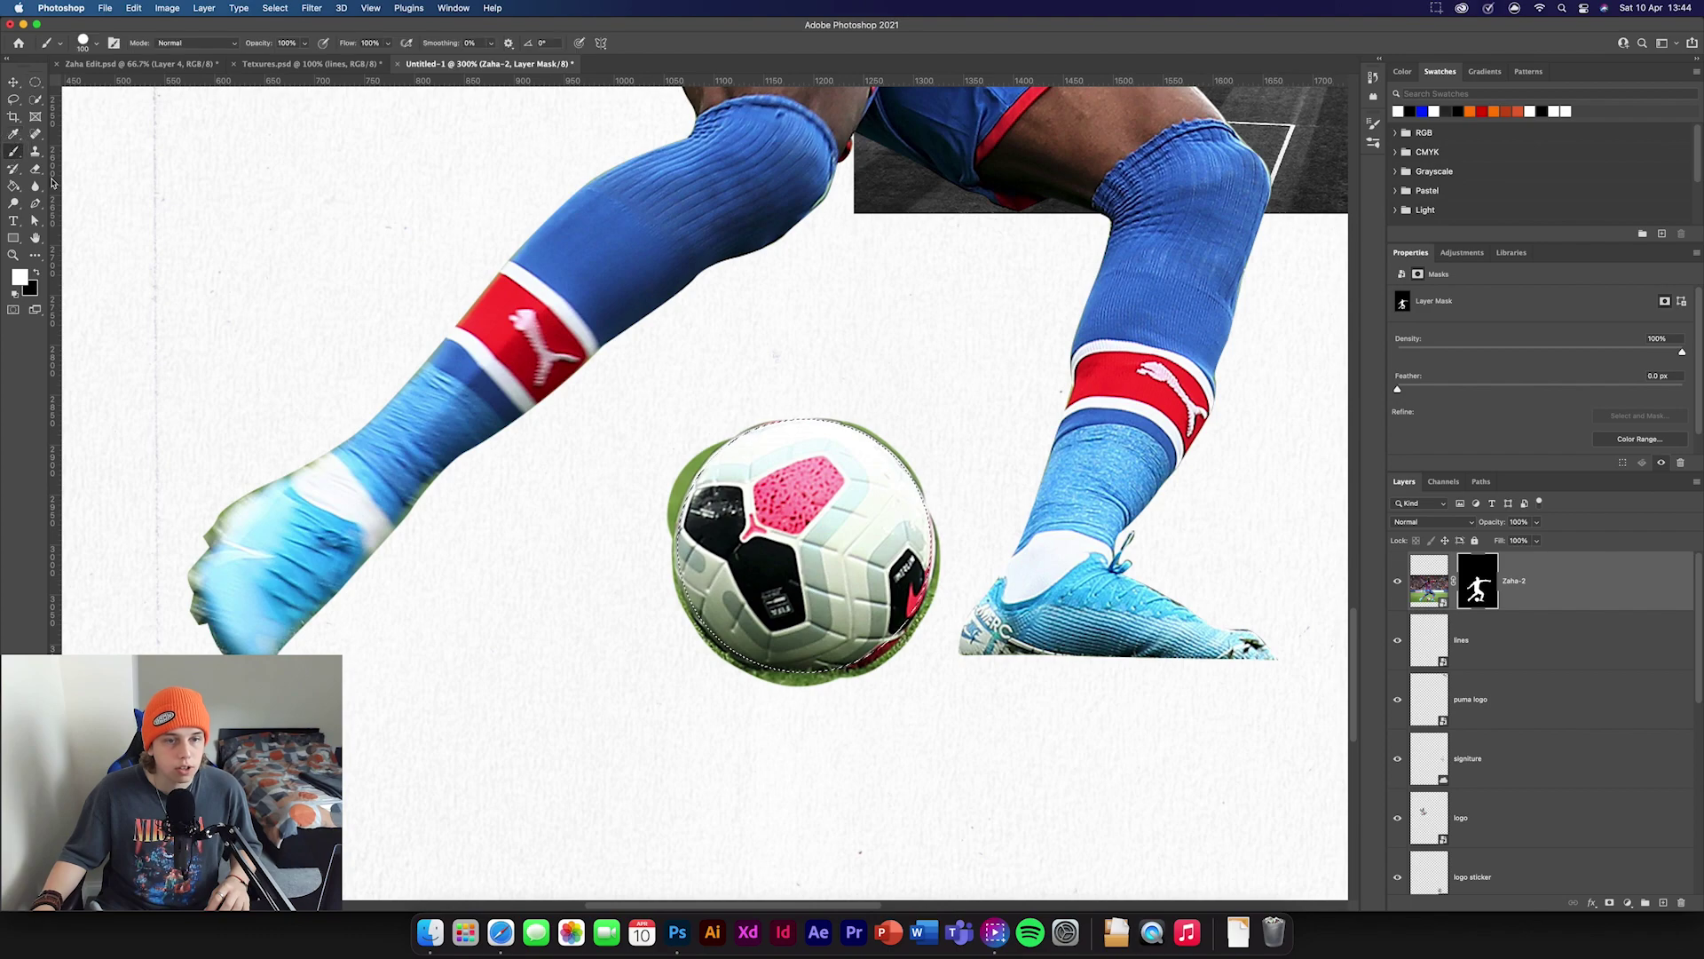
pyautogui.press('x')
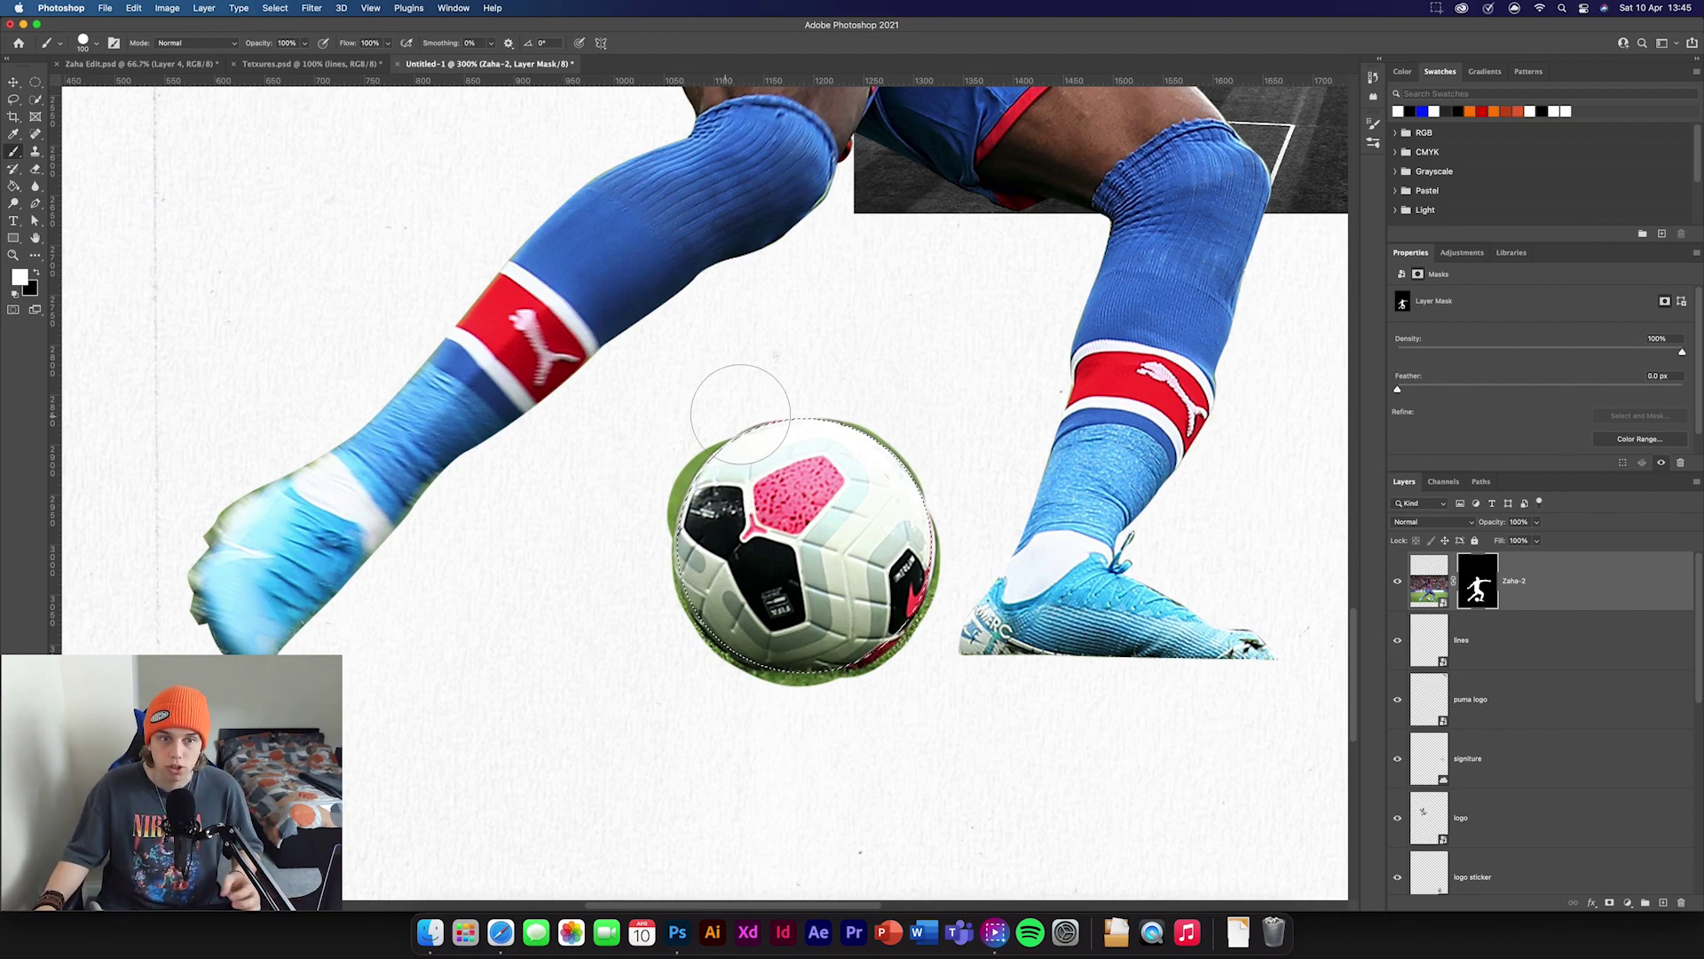
pyautogui.moveTo(843, 360)
pyautogui.mouseDown()
pyautogui.moveTo(875, 337)
pyautogui.moveTo(929, 362)
pyautogui.mouseUp()
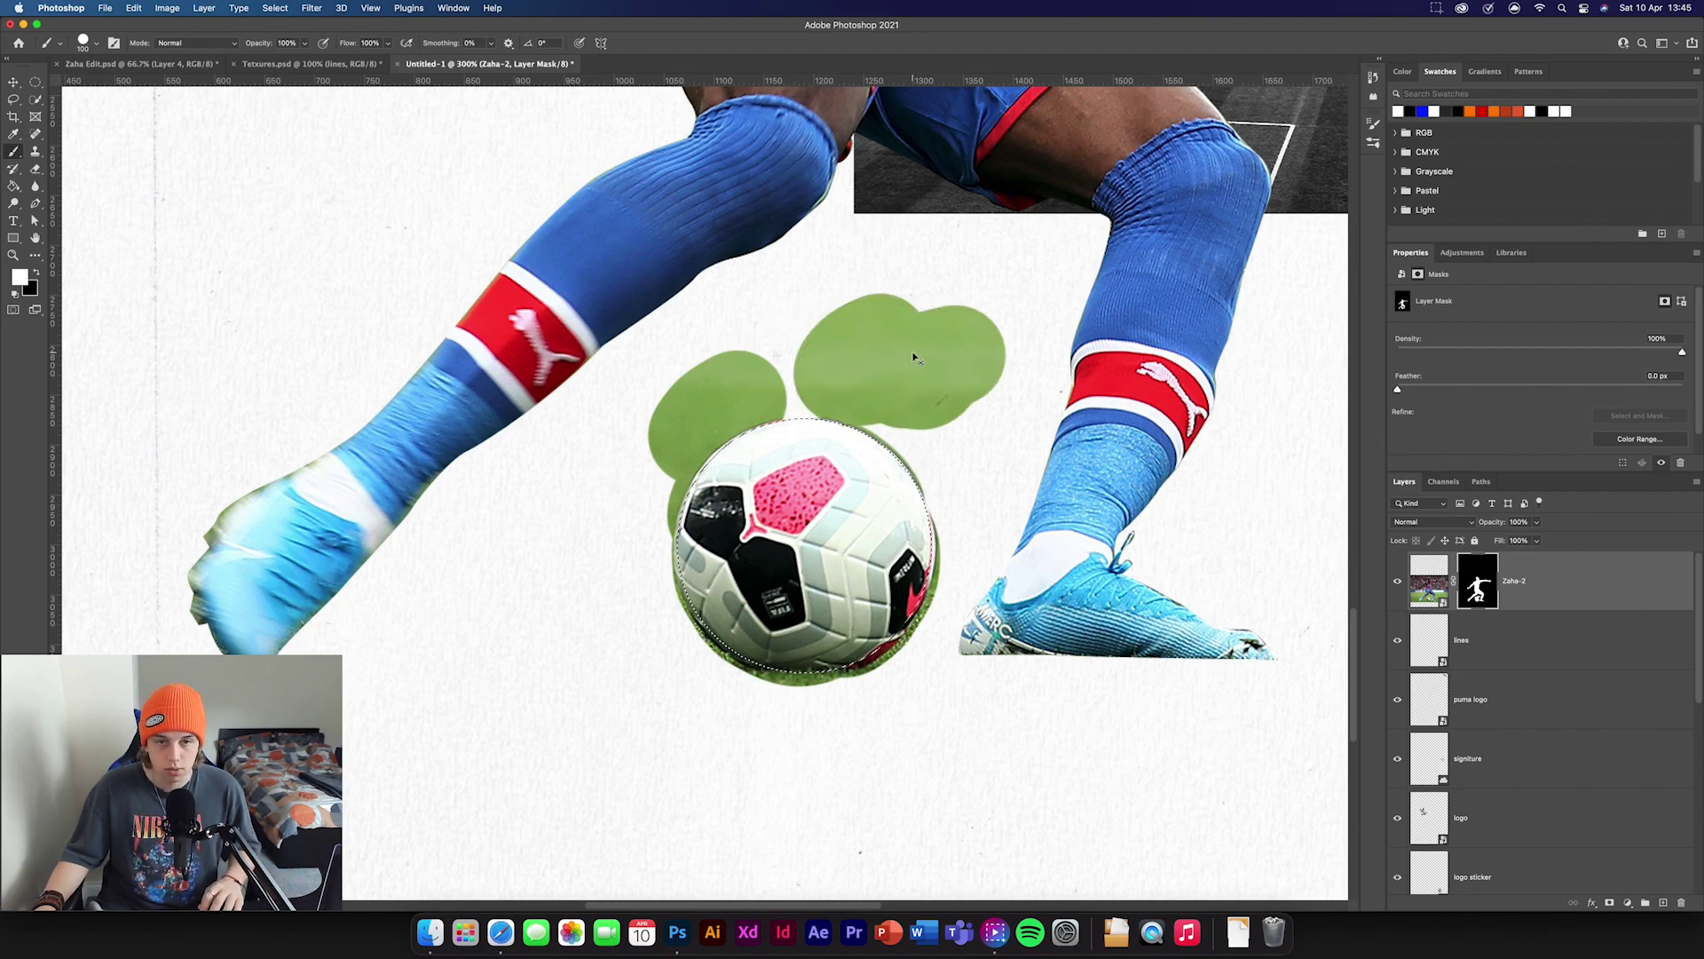
pyautogui.press('super+z')
pyautogui.press('x')
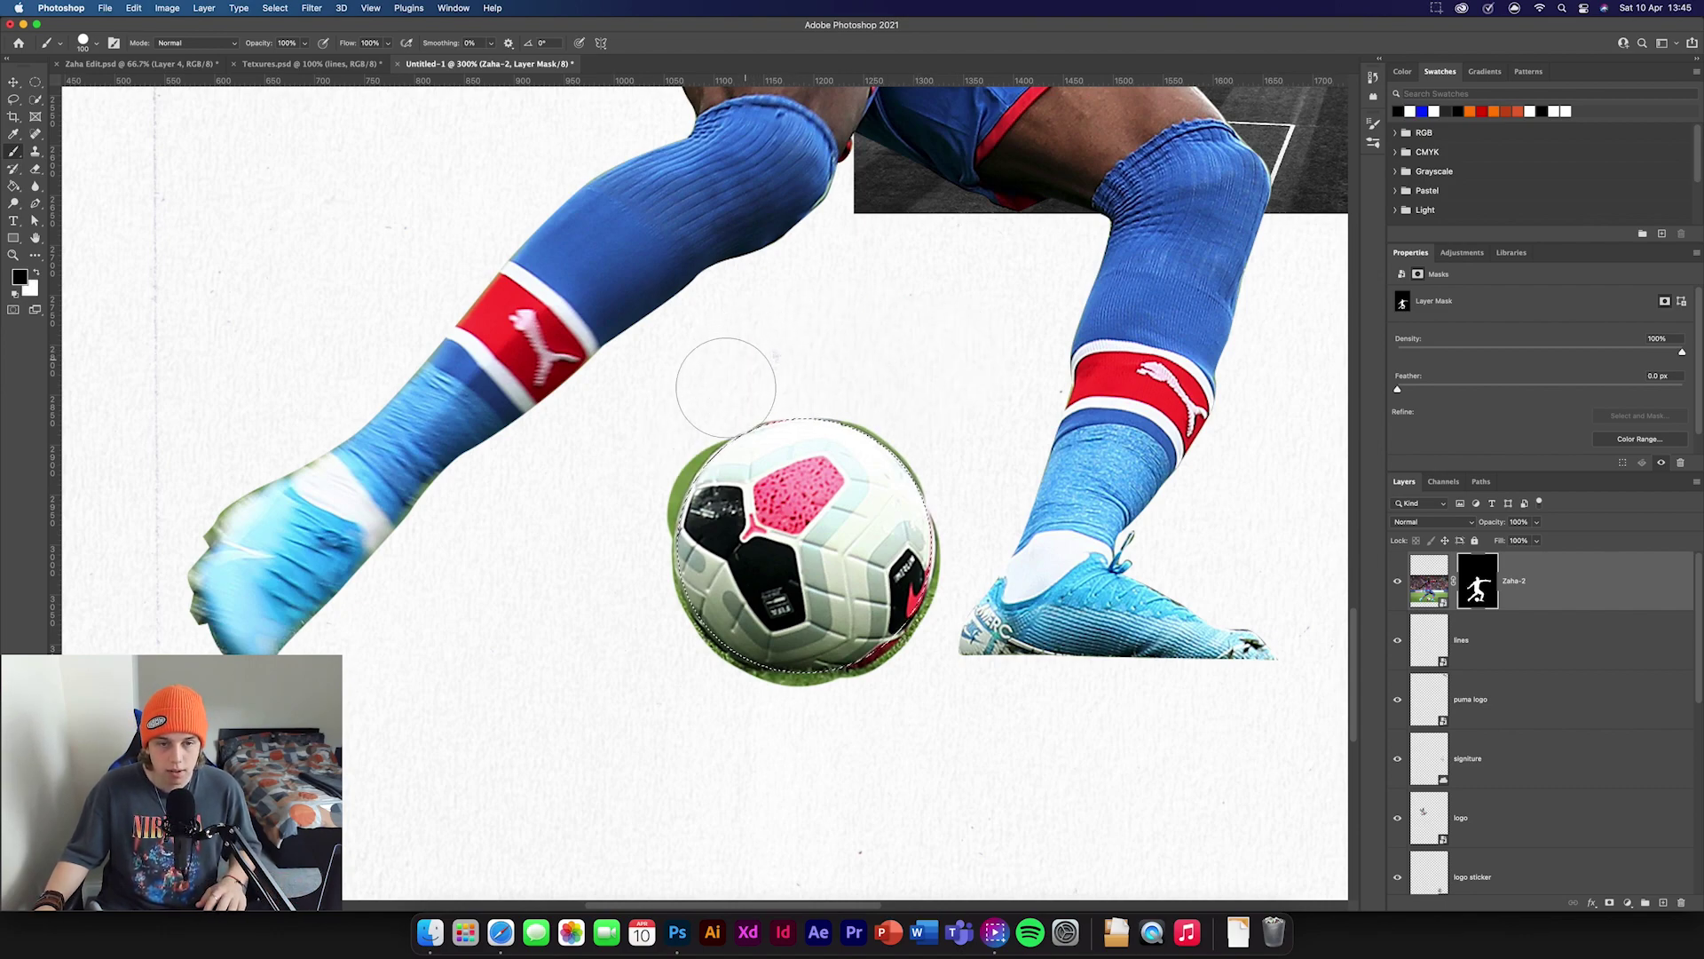
pyautogui.moveTo(664, 639)
pyautogui.mouseDown()
pyautogui.moveTo(829, 700)
pyautogui.moveTo(919, 577)
pyautogui.moveTo(855, 411)
pyautogui.moveTo(817, 417)
pyautogui.mouseUp()
pyautogui.press('super+d')
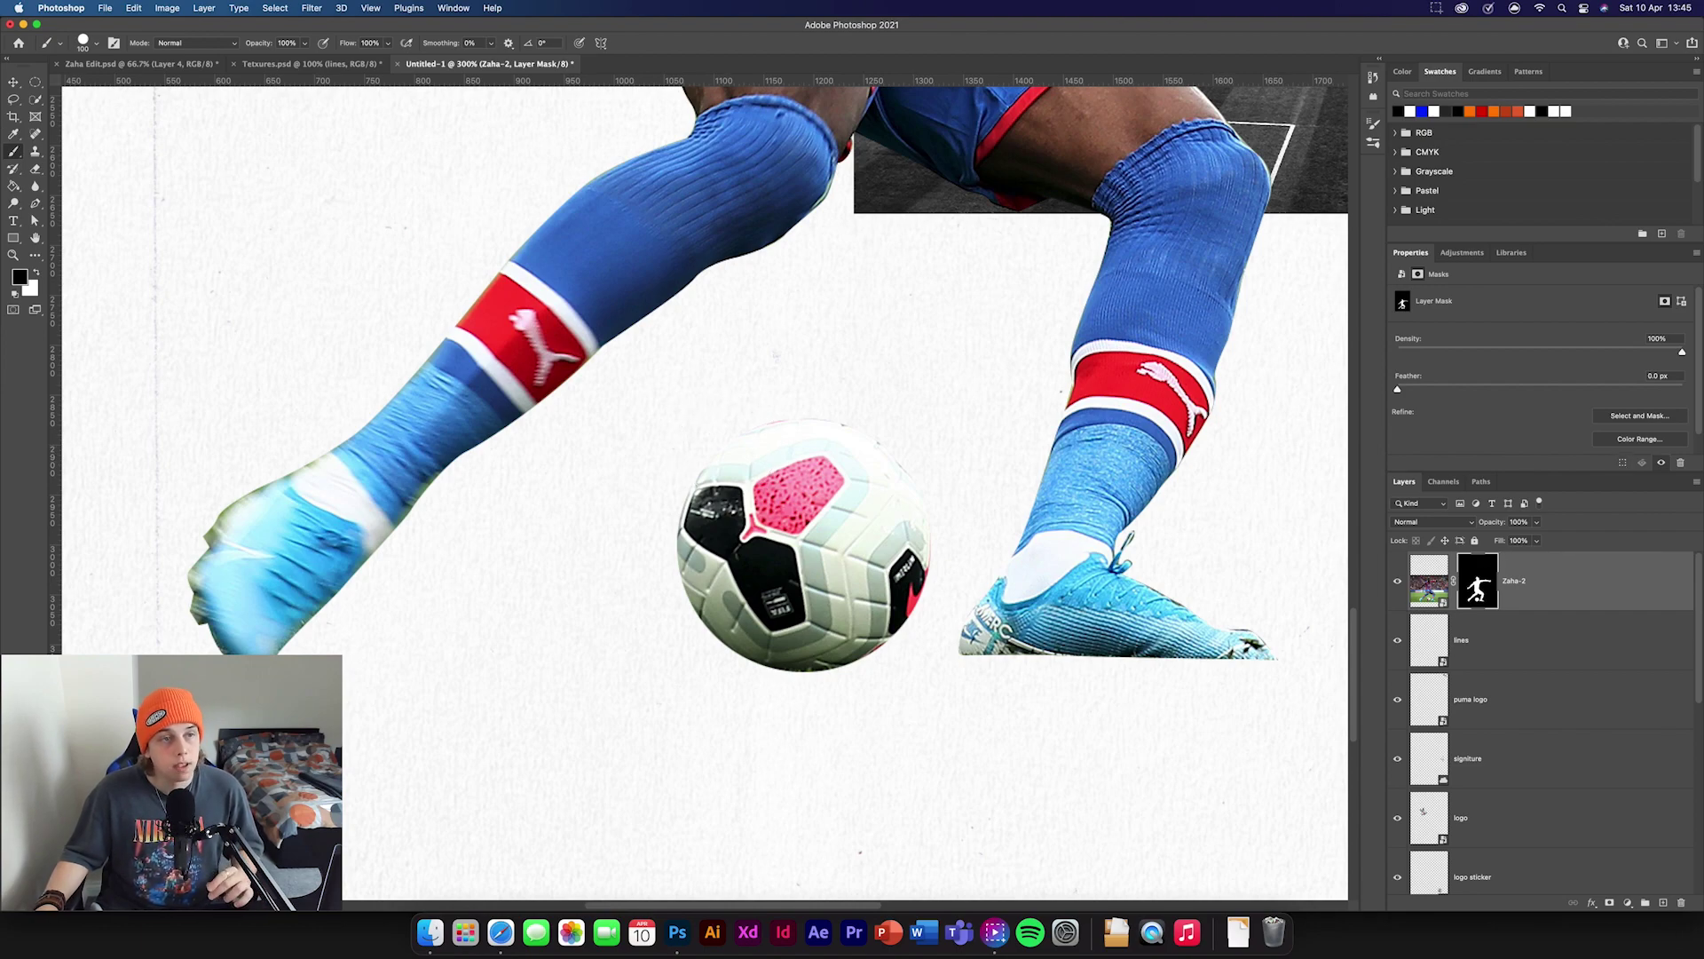
# - Pick the 1100 px brush preset and fit the whole composition in view
pyautogui.click(95, 44)
pyautogui.click(50, 163)
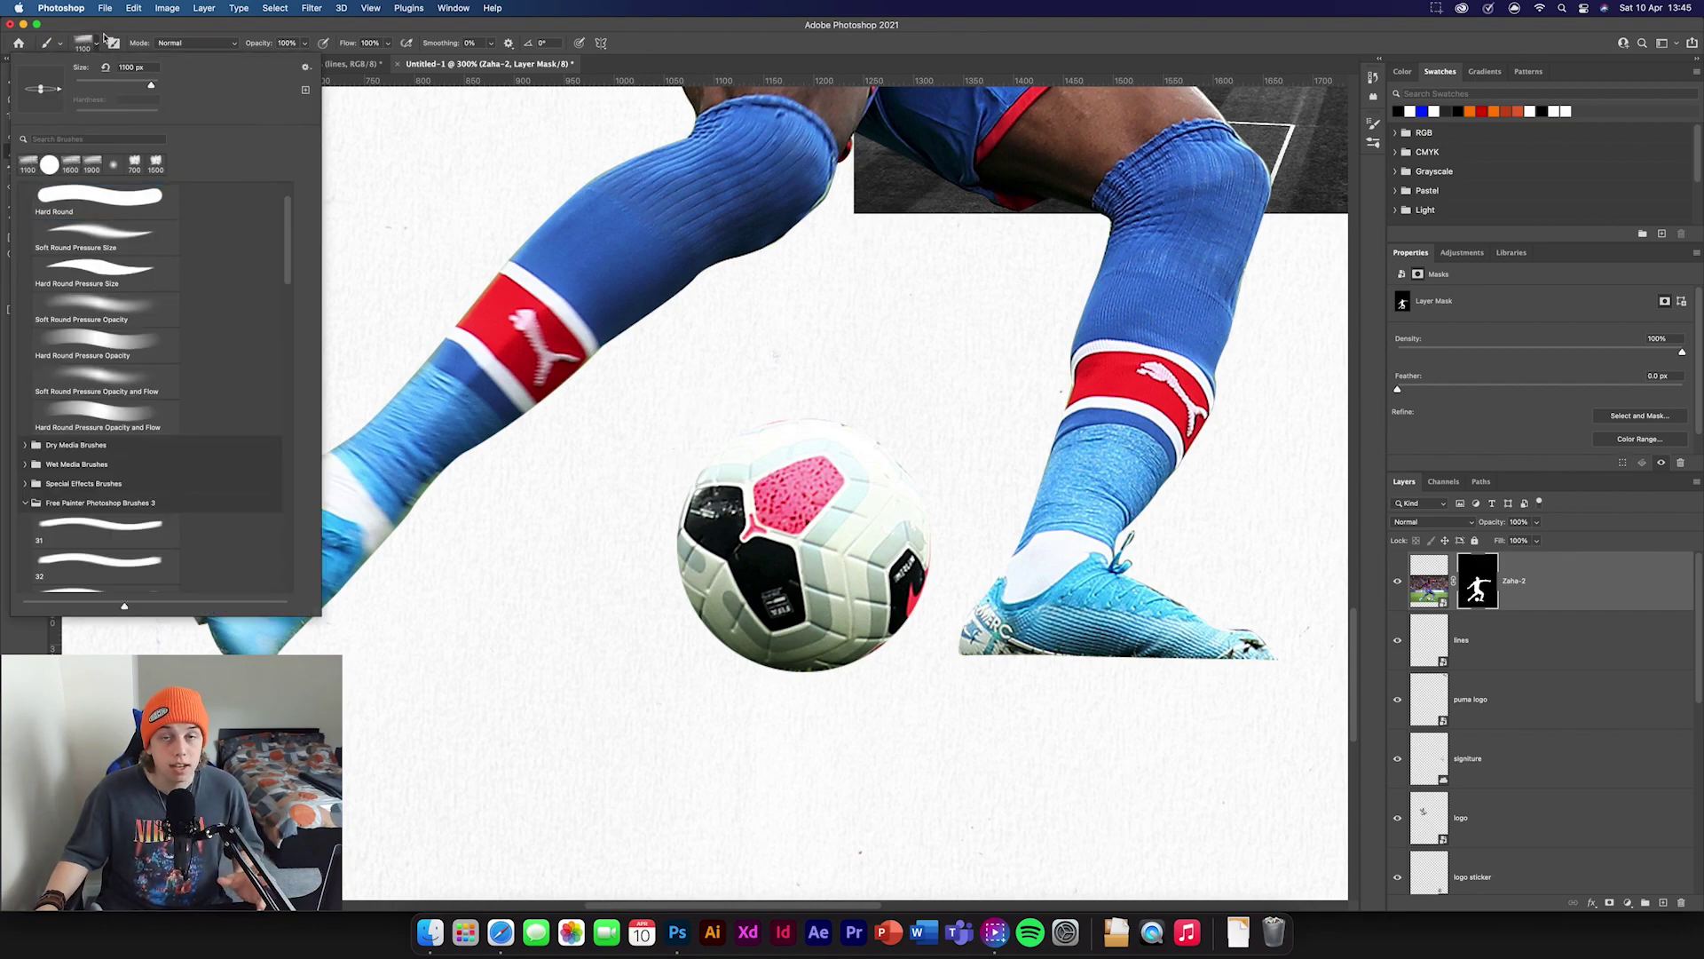
pyautogui.click(103, 39)
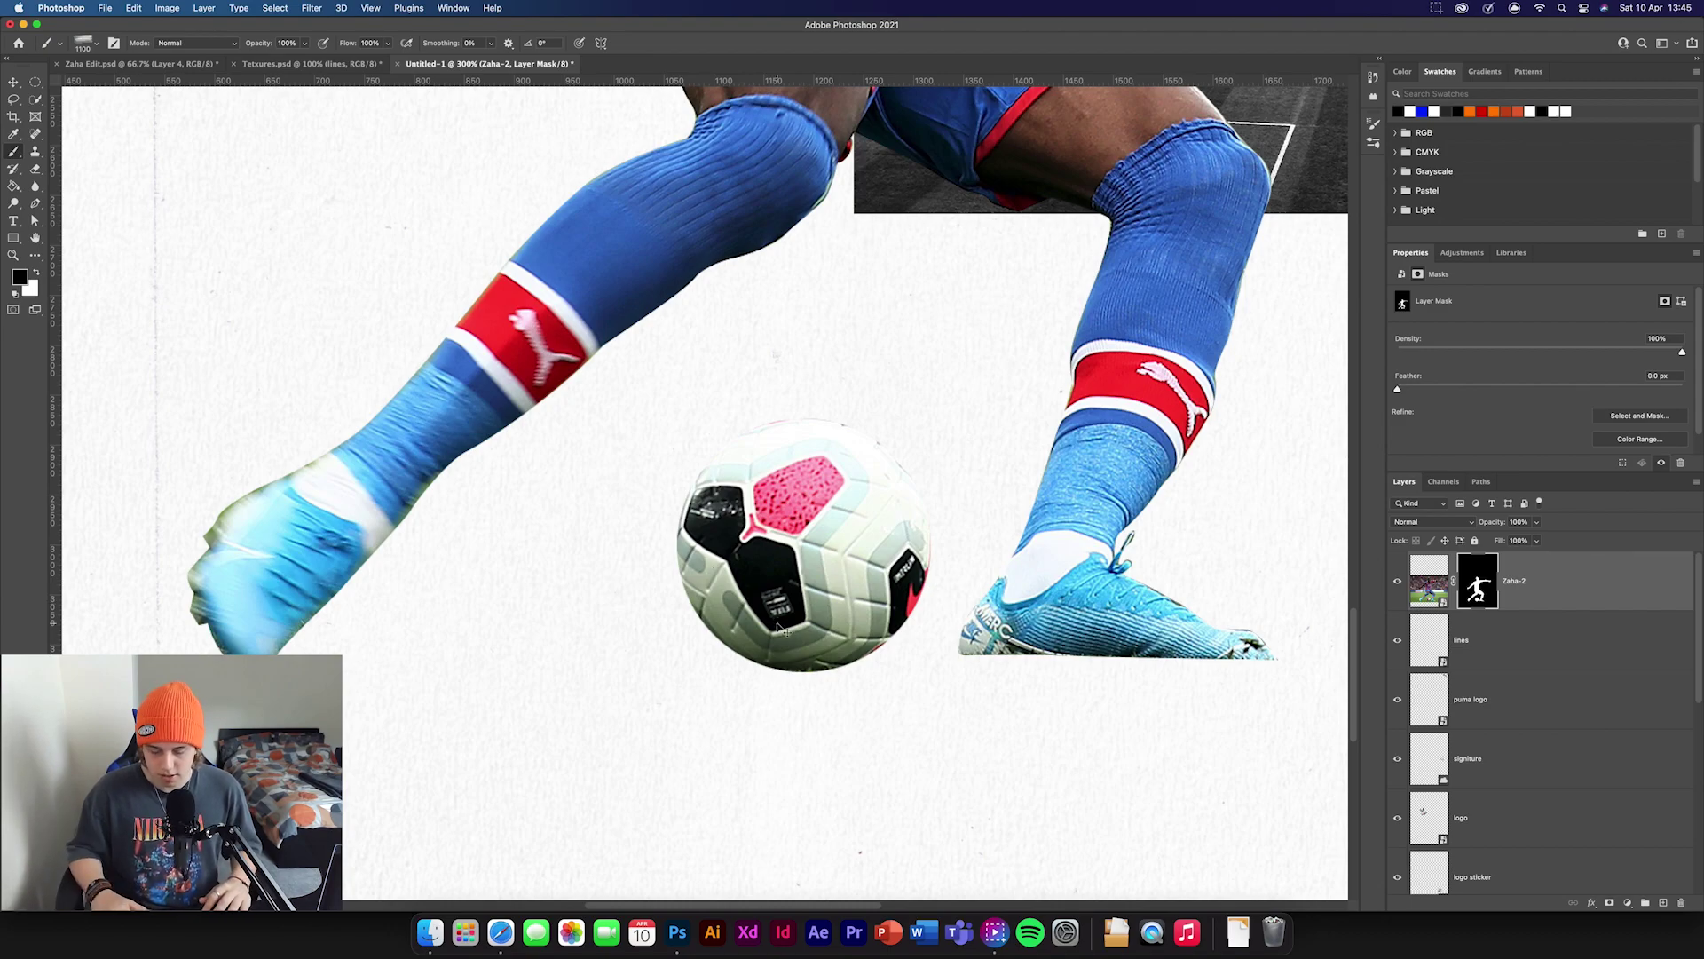
pyautogui.press('super+1')
pyautogui.moveTo(733, 582); pyautogui.dragTo(726, 551)
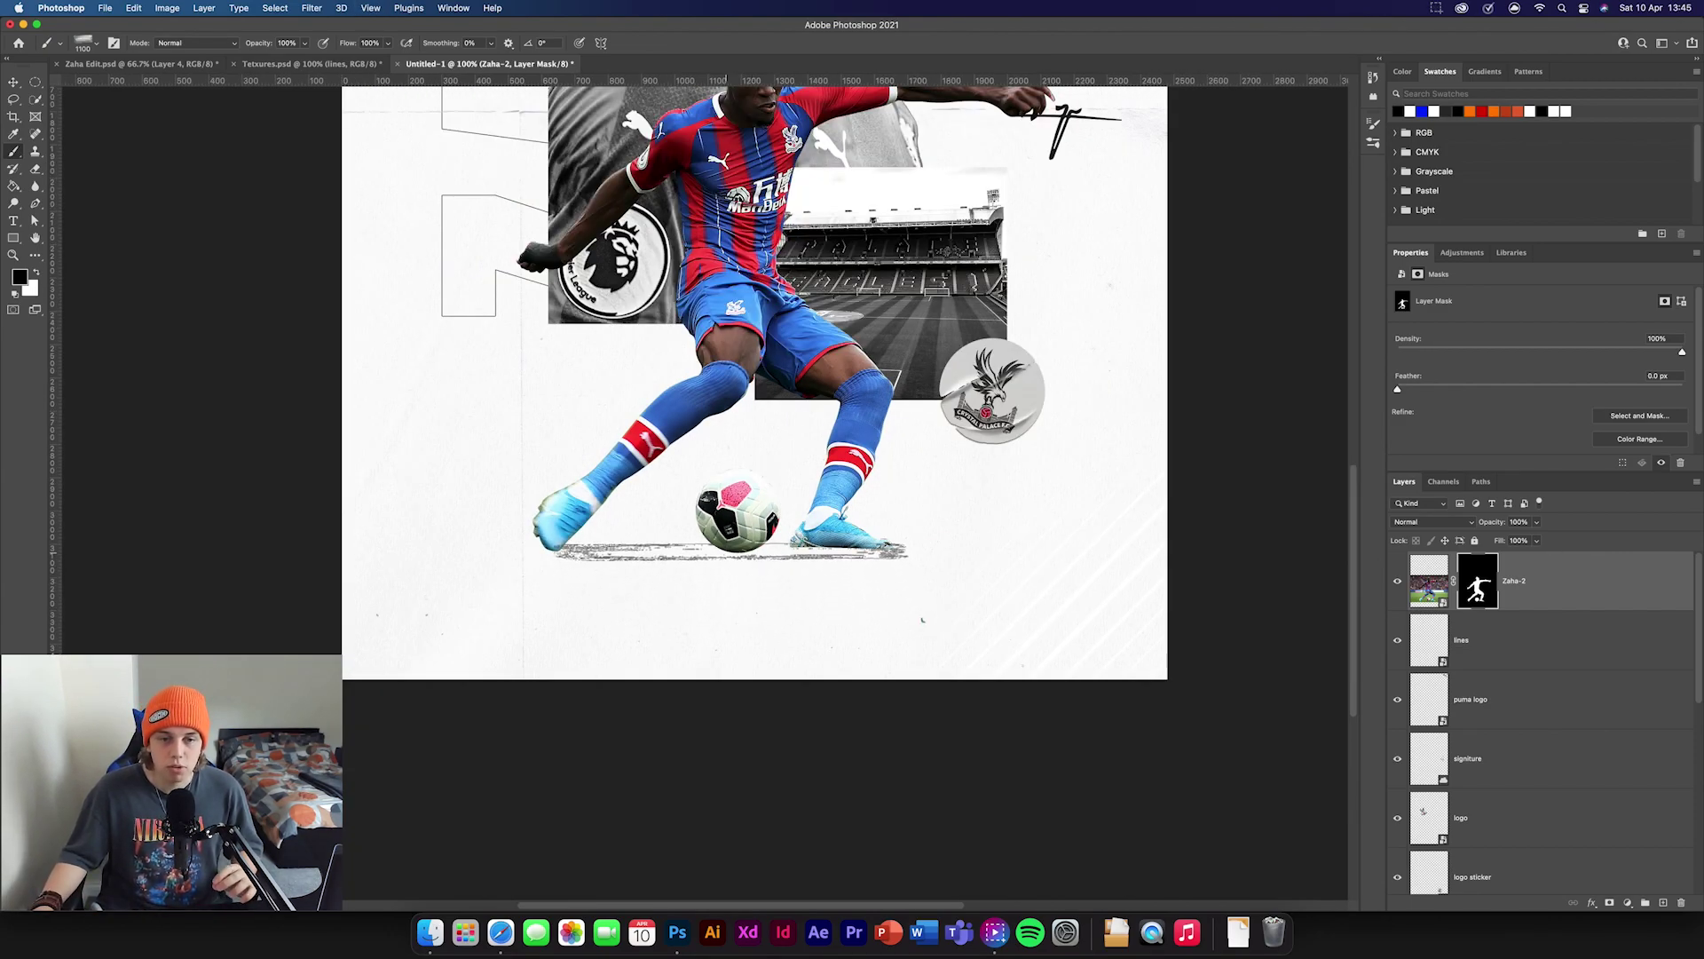
# - Paint white on the Zaha-2 mask to reveal a wide grass strip under the feet, then open Select and Mask
pyautogui.press('x')
pyautogui.click(730, 551)
pyautogui.moveTo(706, 562)
pyautogui.mouseDown()
pyautogui.moveTo(602, 546)
pyautogui.moveTo(792, 554)
pyautogui.moveTo(664, 561)
pyautogui.moveTo(696, 534)
pyautogui.moveTo(717, 538)
pyautogui.moveTo(568, 554)
pyautogui.moveTo(634, 567)
pyautogui.mouseUp()
pyautogui.moveTo(801, 594); pyautogui.dragTo(853, 541)
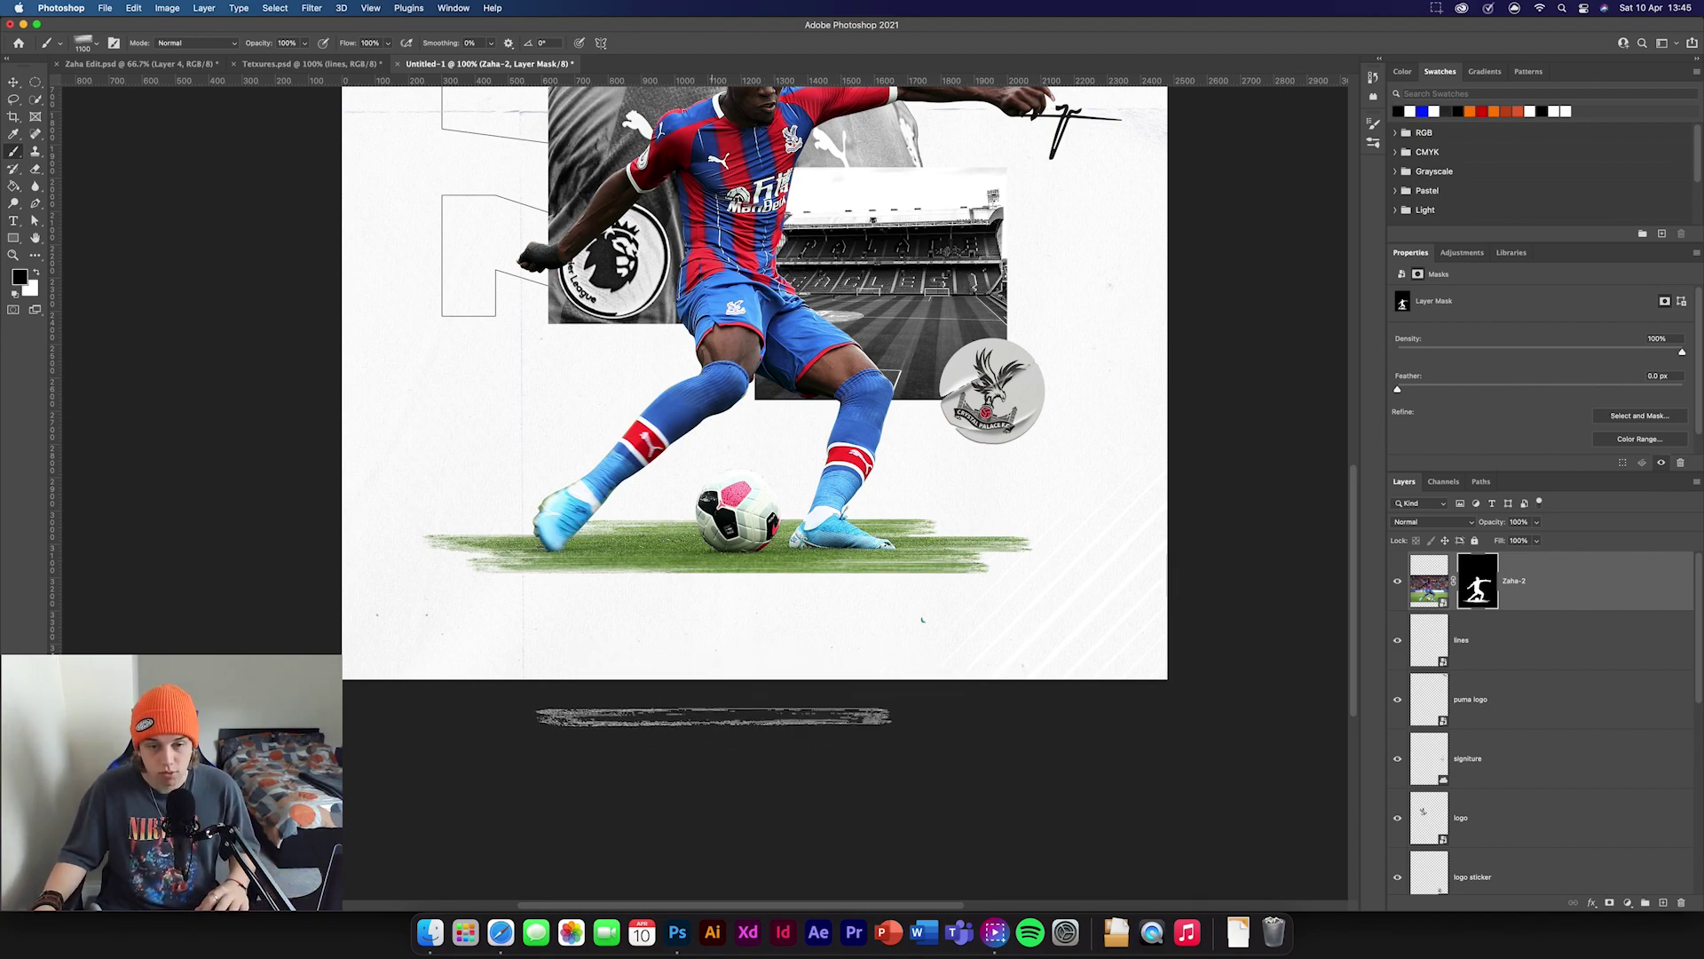
pyautogui.press('x')
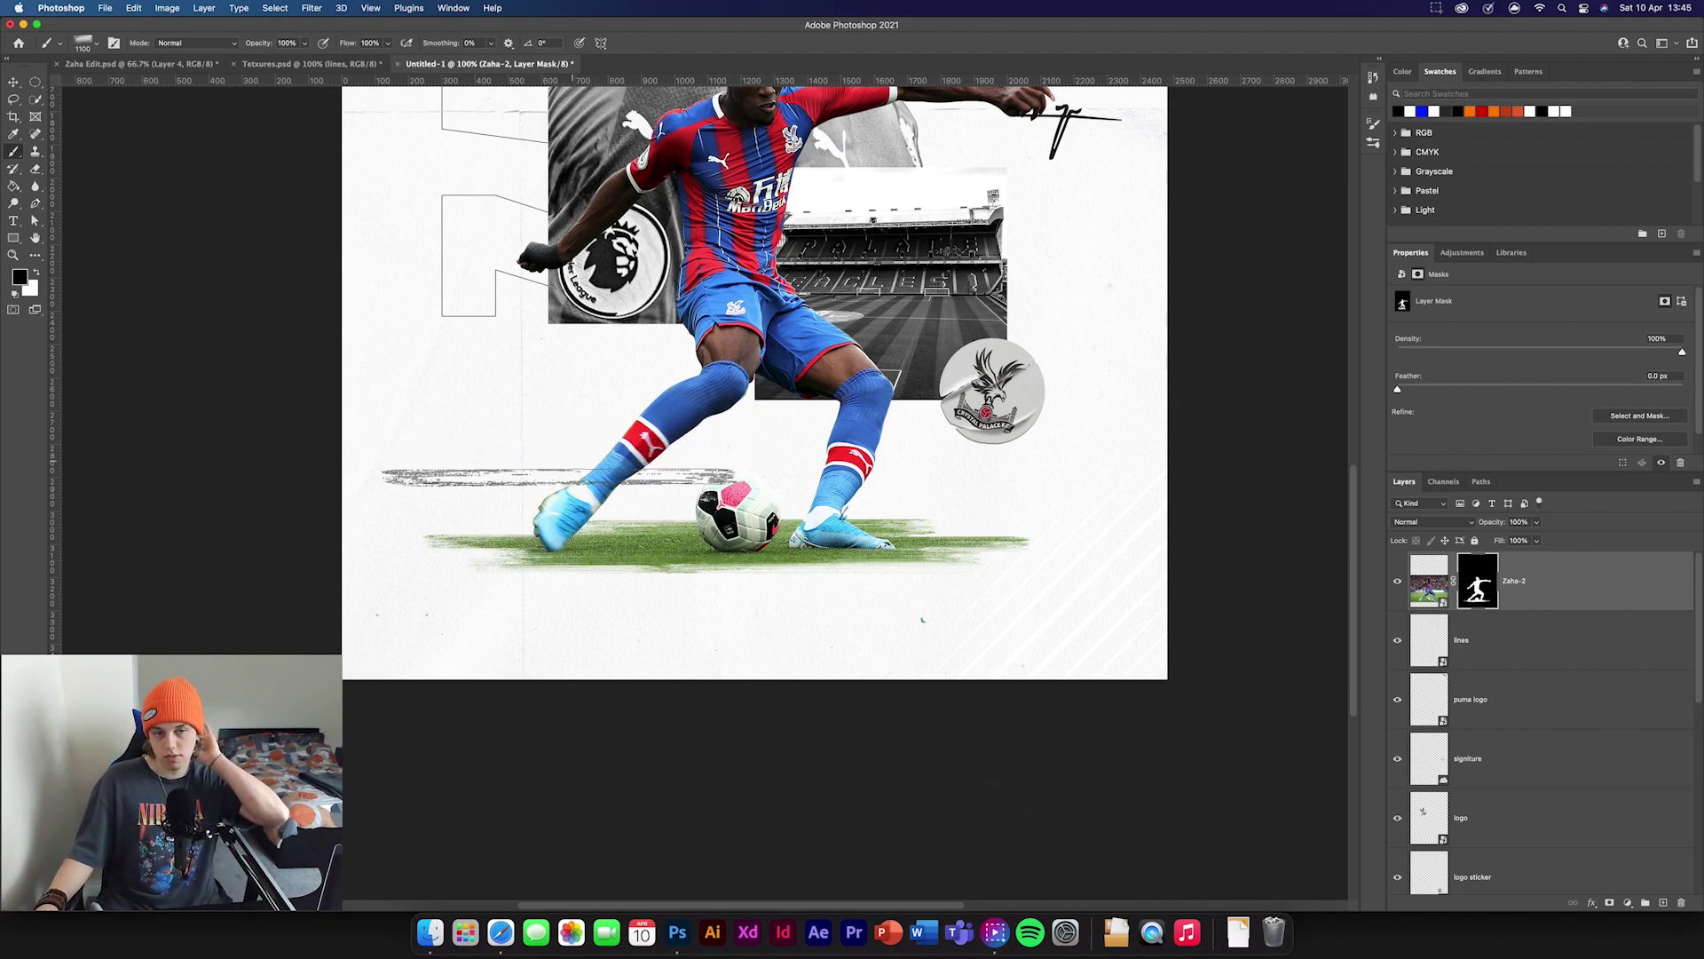
pyautogui.doubleClick(1478, 585)
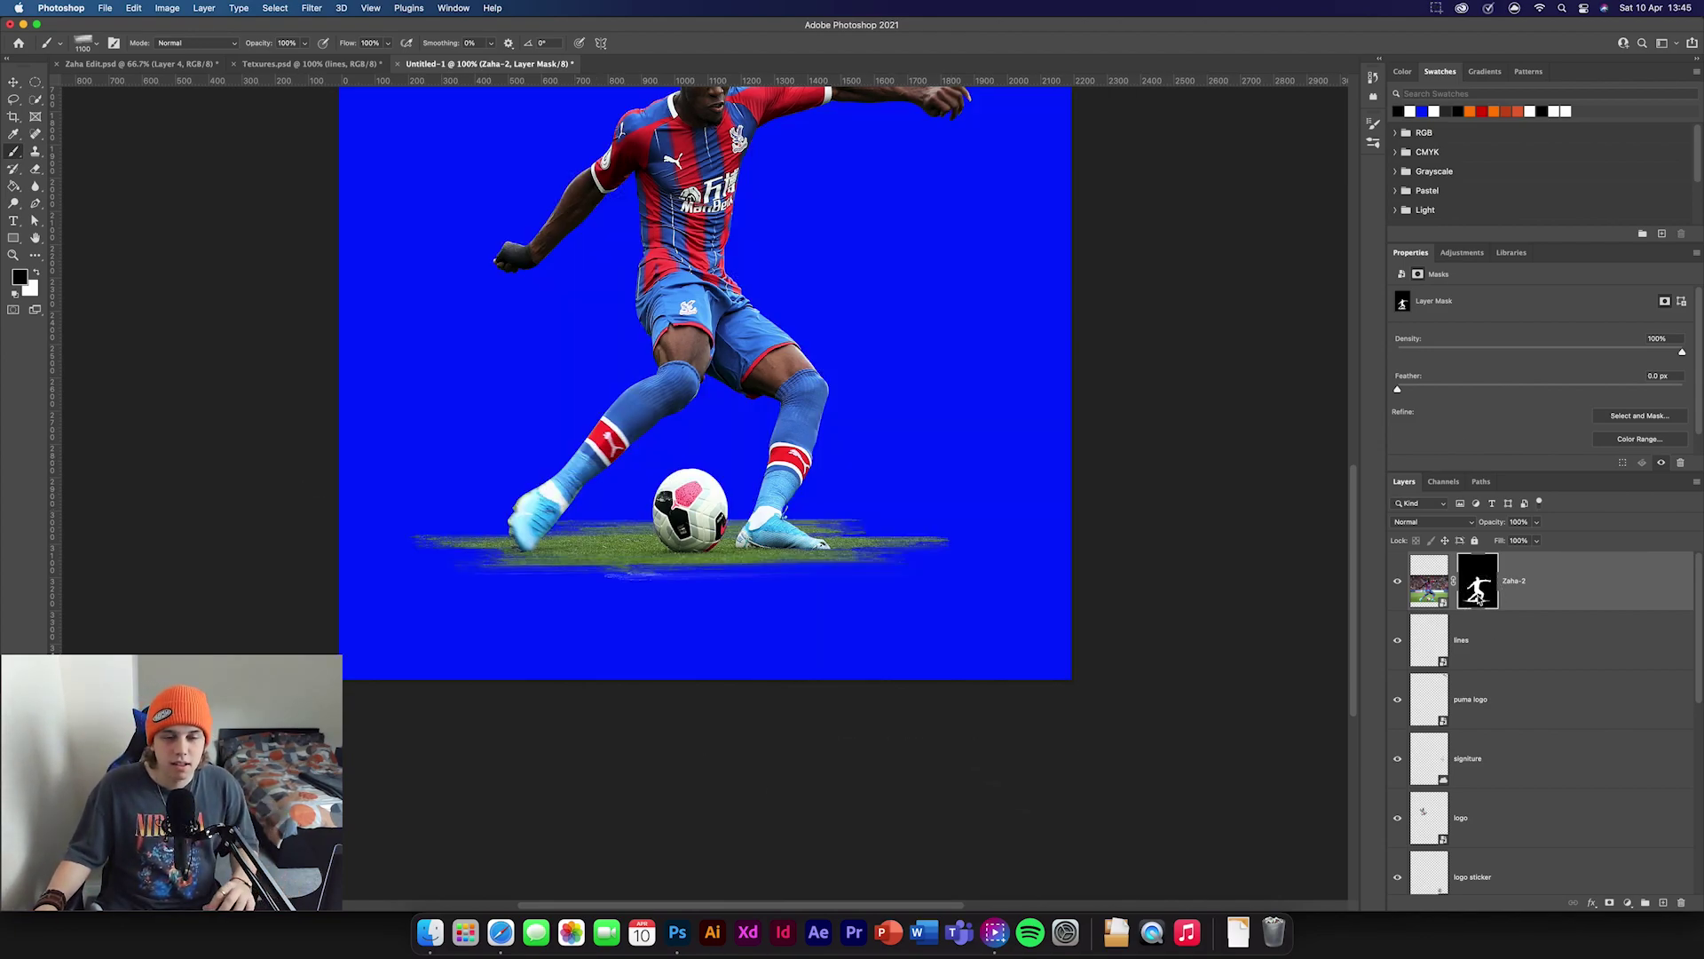
# - Refine the mask along the left boot's upper edge with the refinement brush, accept, and fit the poster
pyautogui.scroll(5, 293, 561)
pyautogui.hscroll(-5, 867, 445)
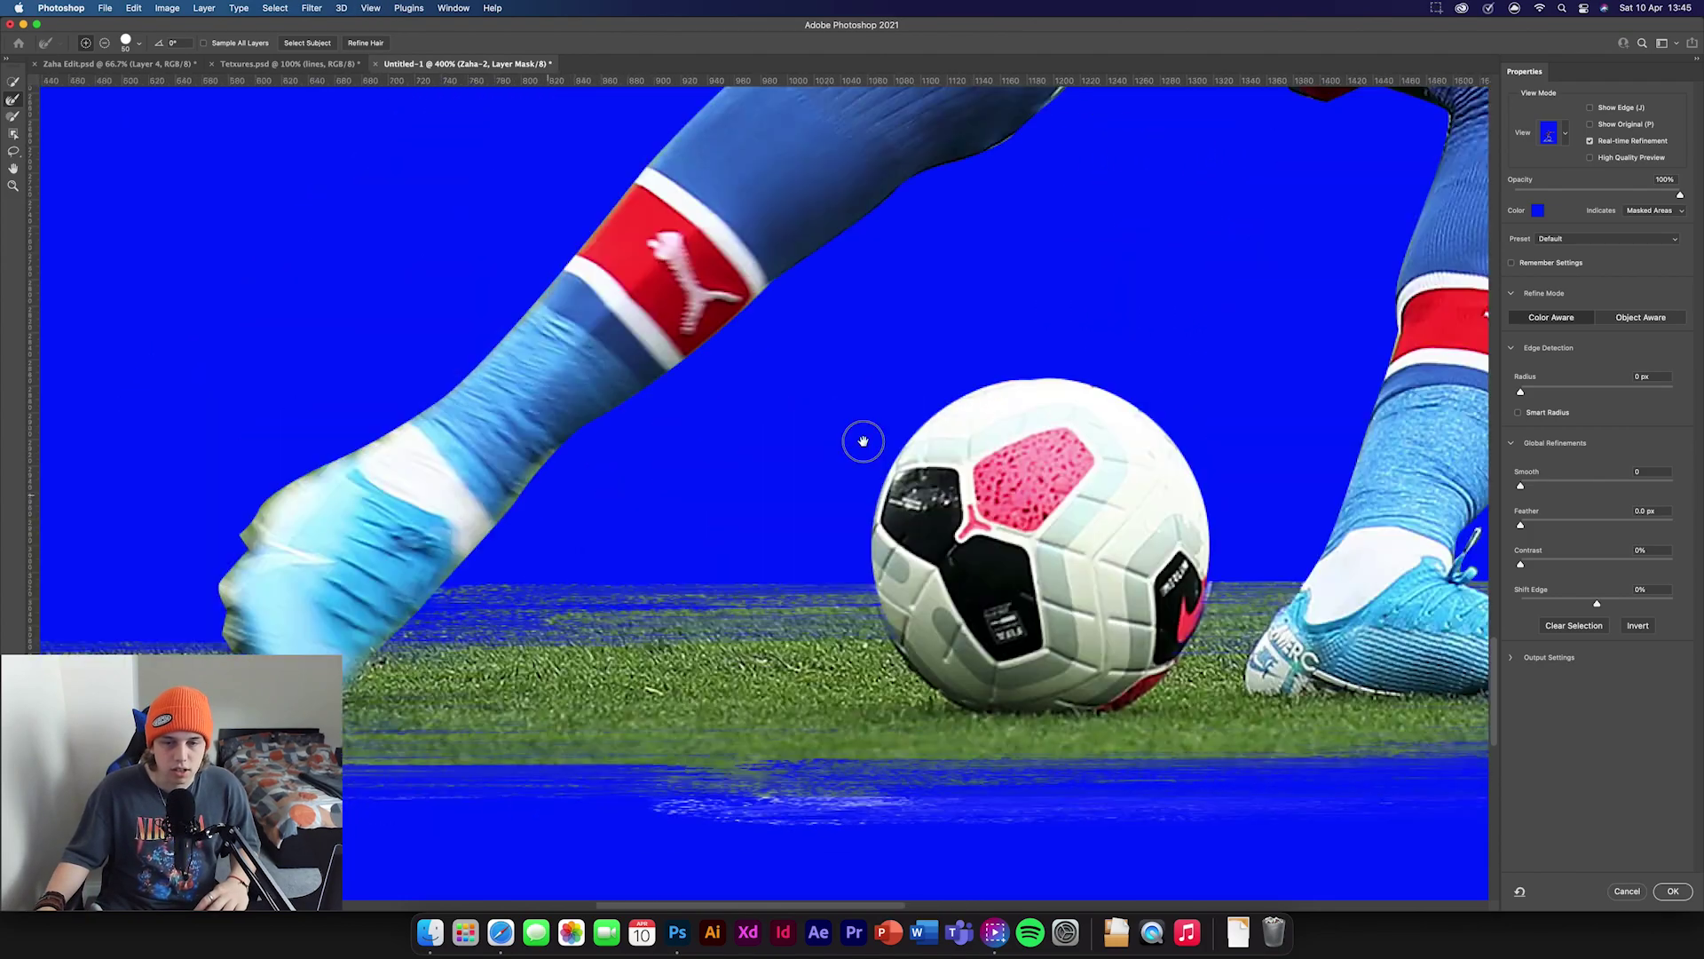
pyautogui.scroll(3, 852, 399)
pyautogui.click(13, 116)
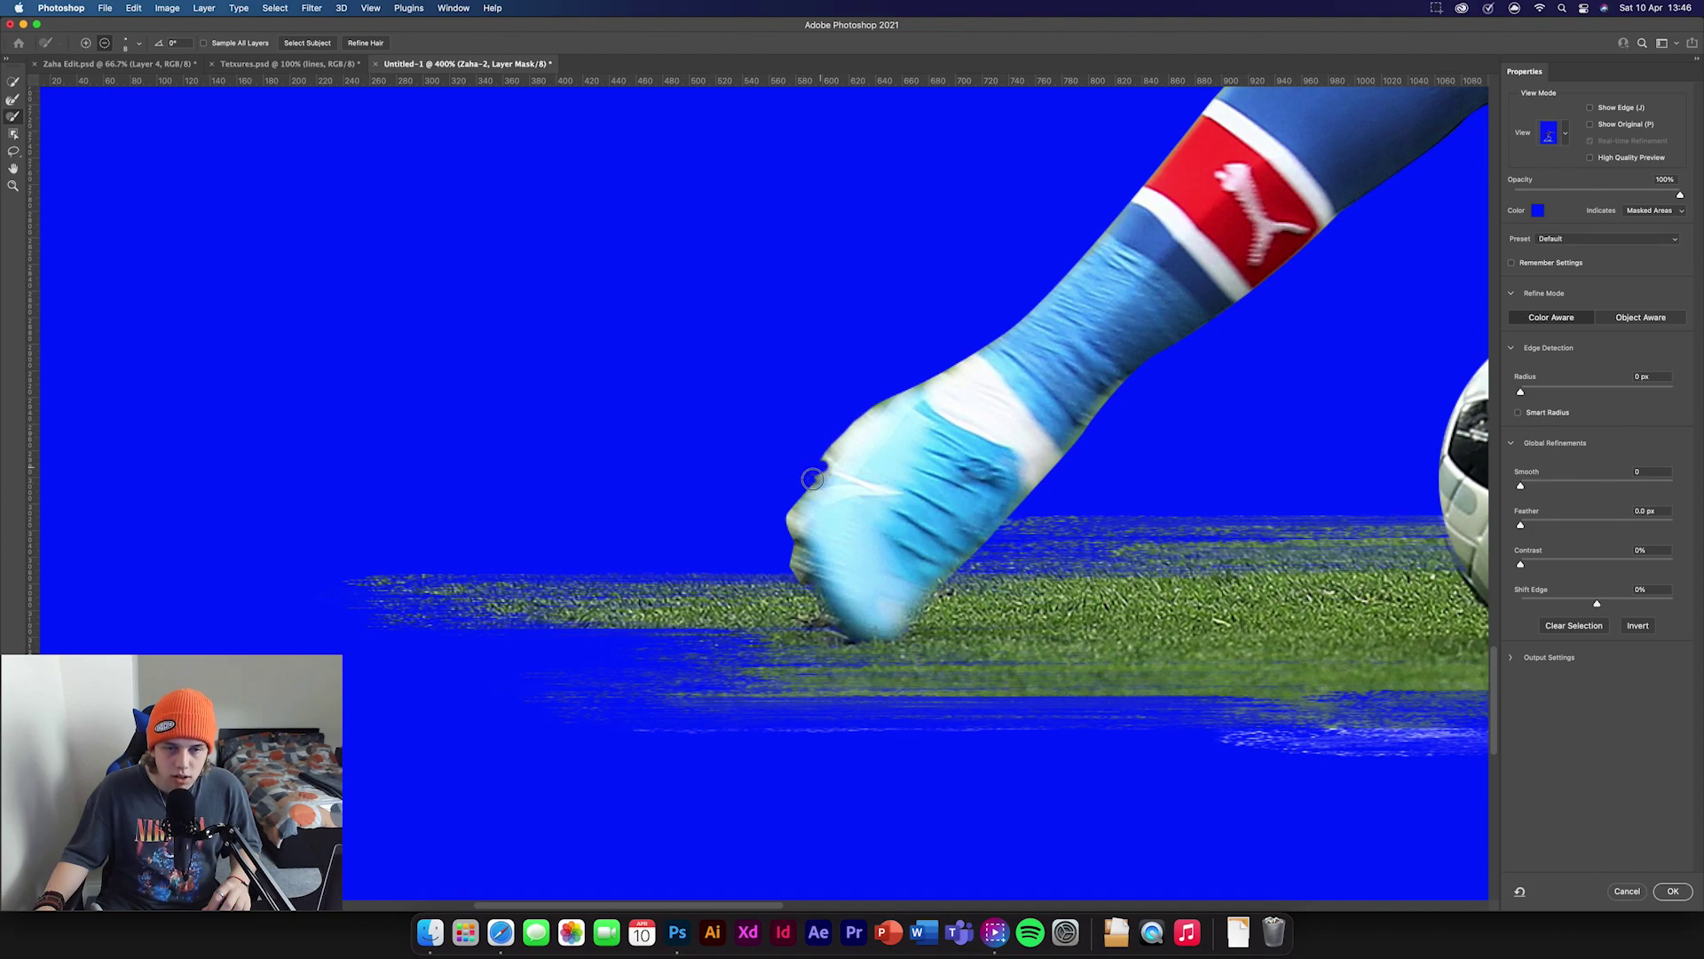
pyautogui.moveTo(832, 461); pyautogui.dragTo(839, 439)
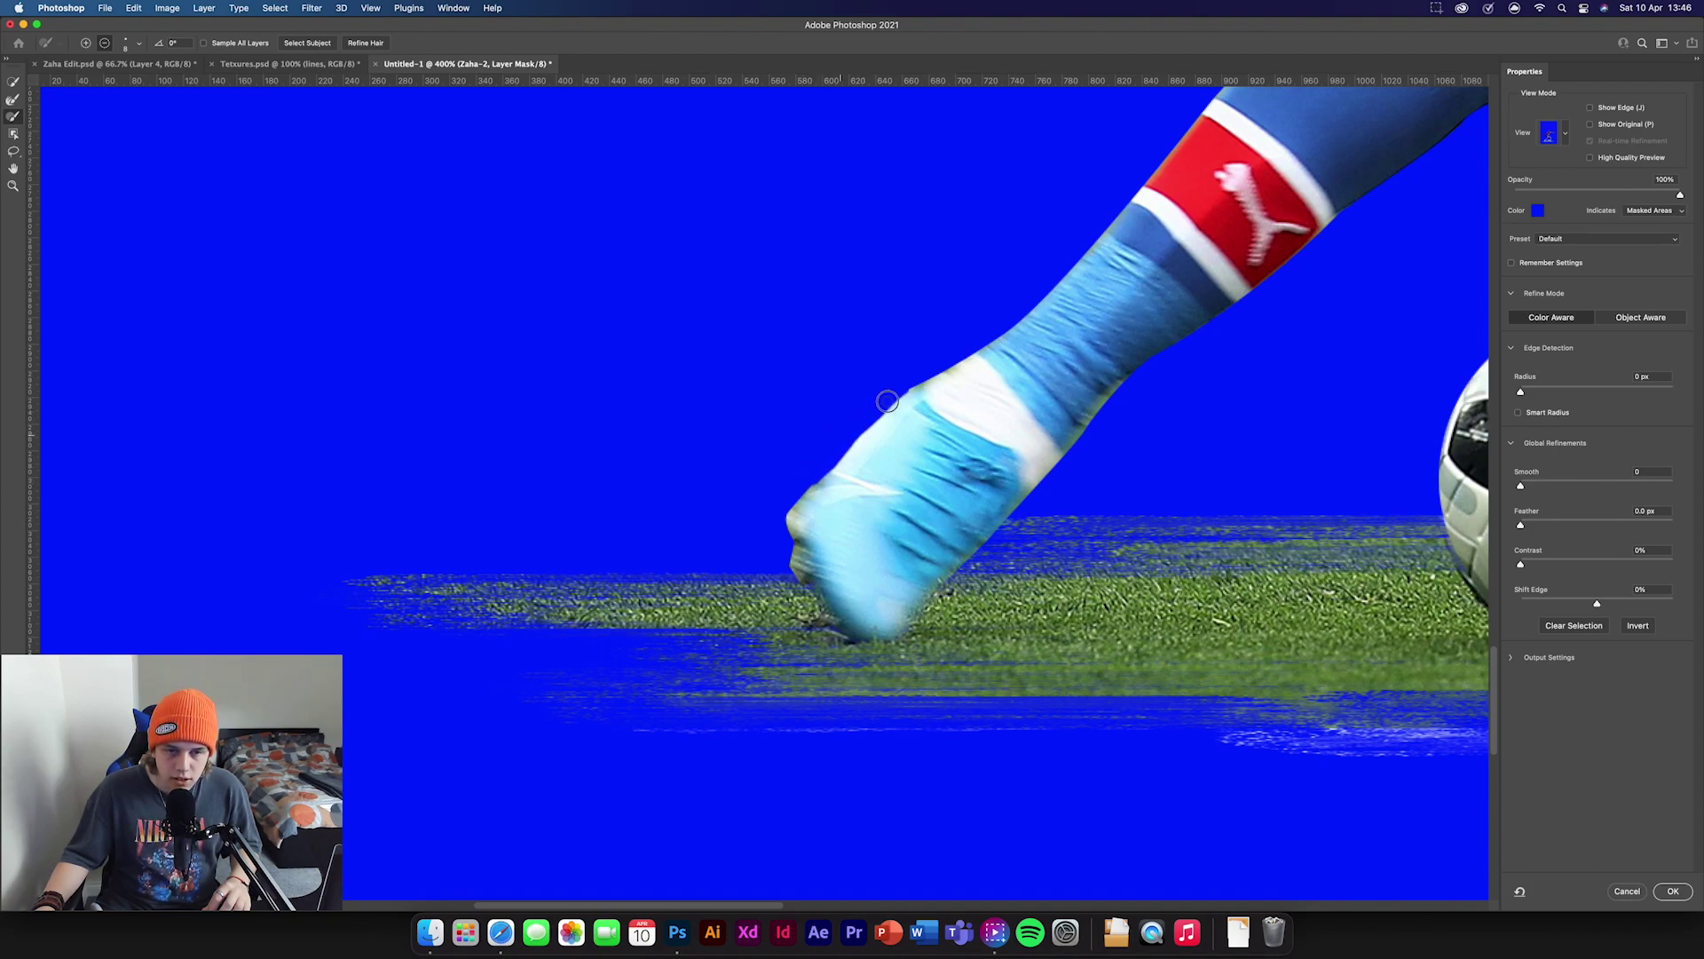
pyautogui.press(']')
pyautogui.press(']')
pyautogui.press(']')
pyautogui.press(']')
pyautogui.press(']')
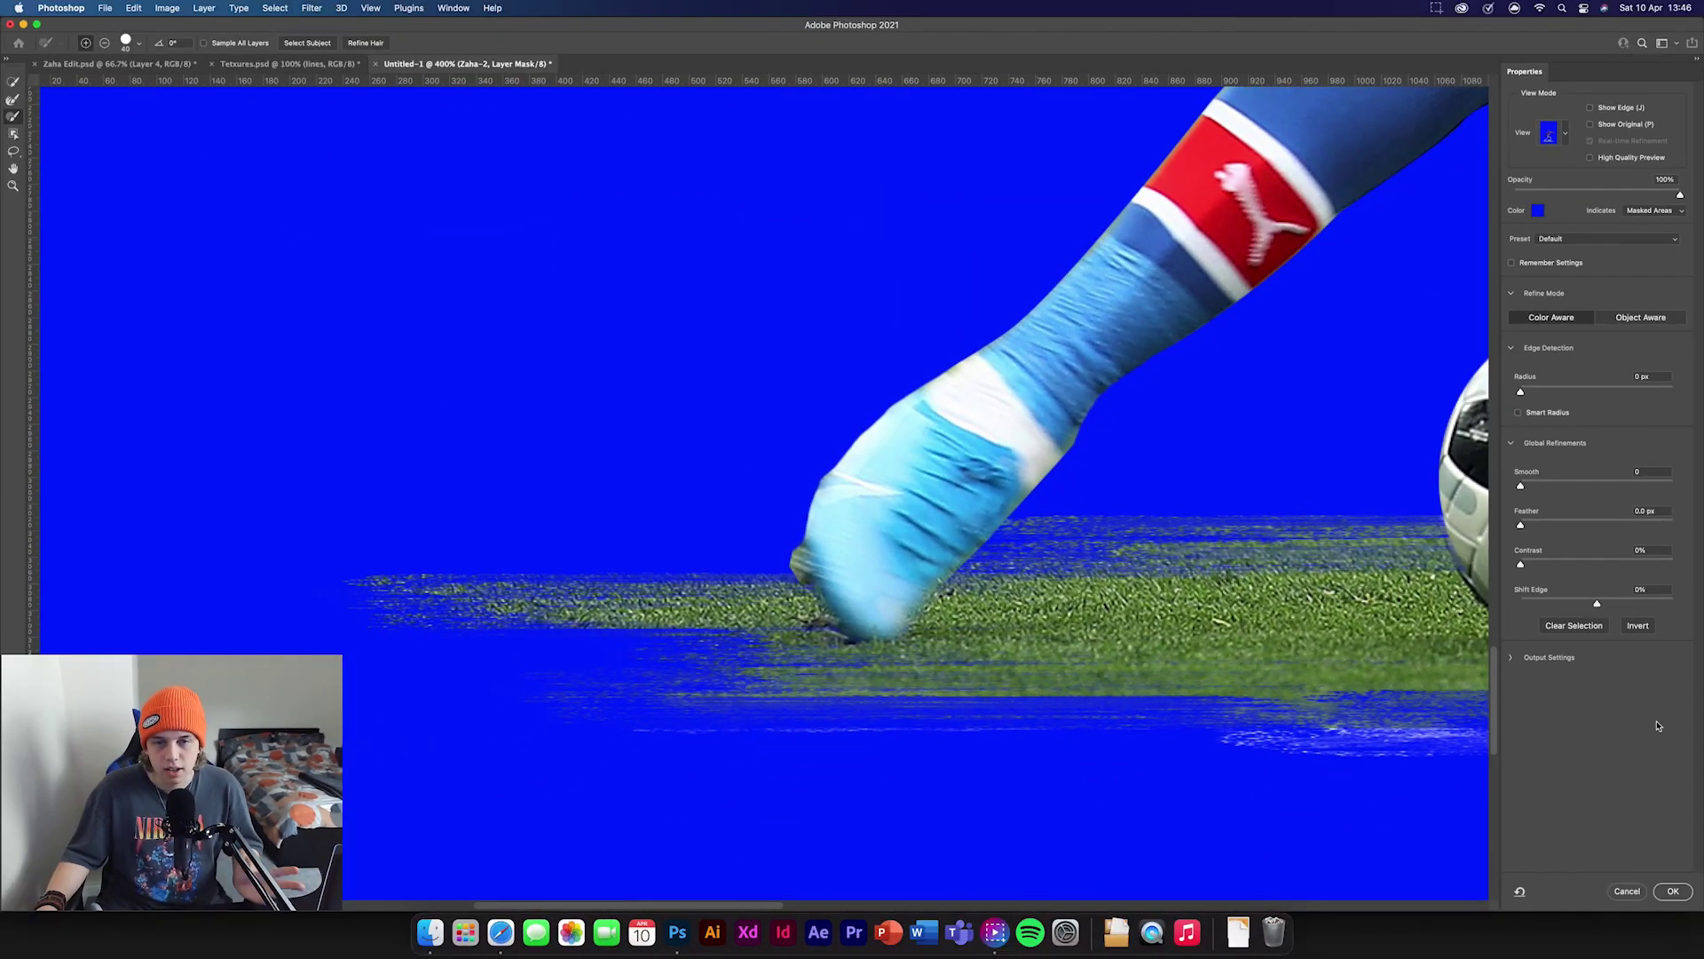
pyautogui.click(1673, 891)
pyautogui.press('super+0')
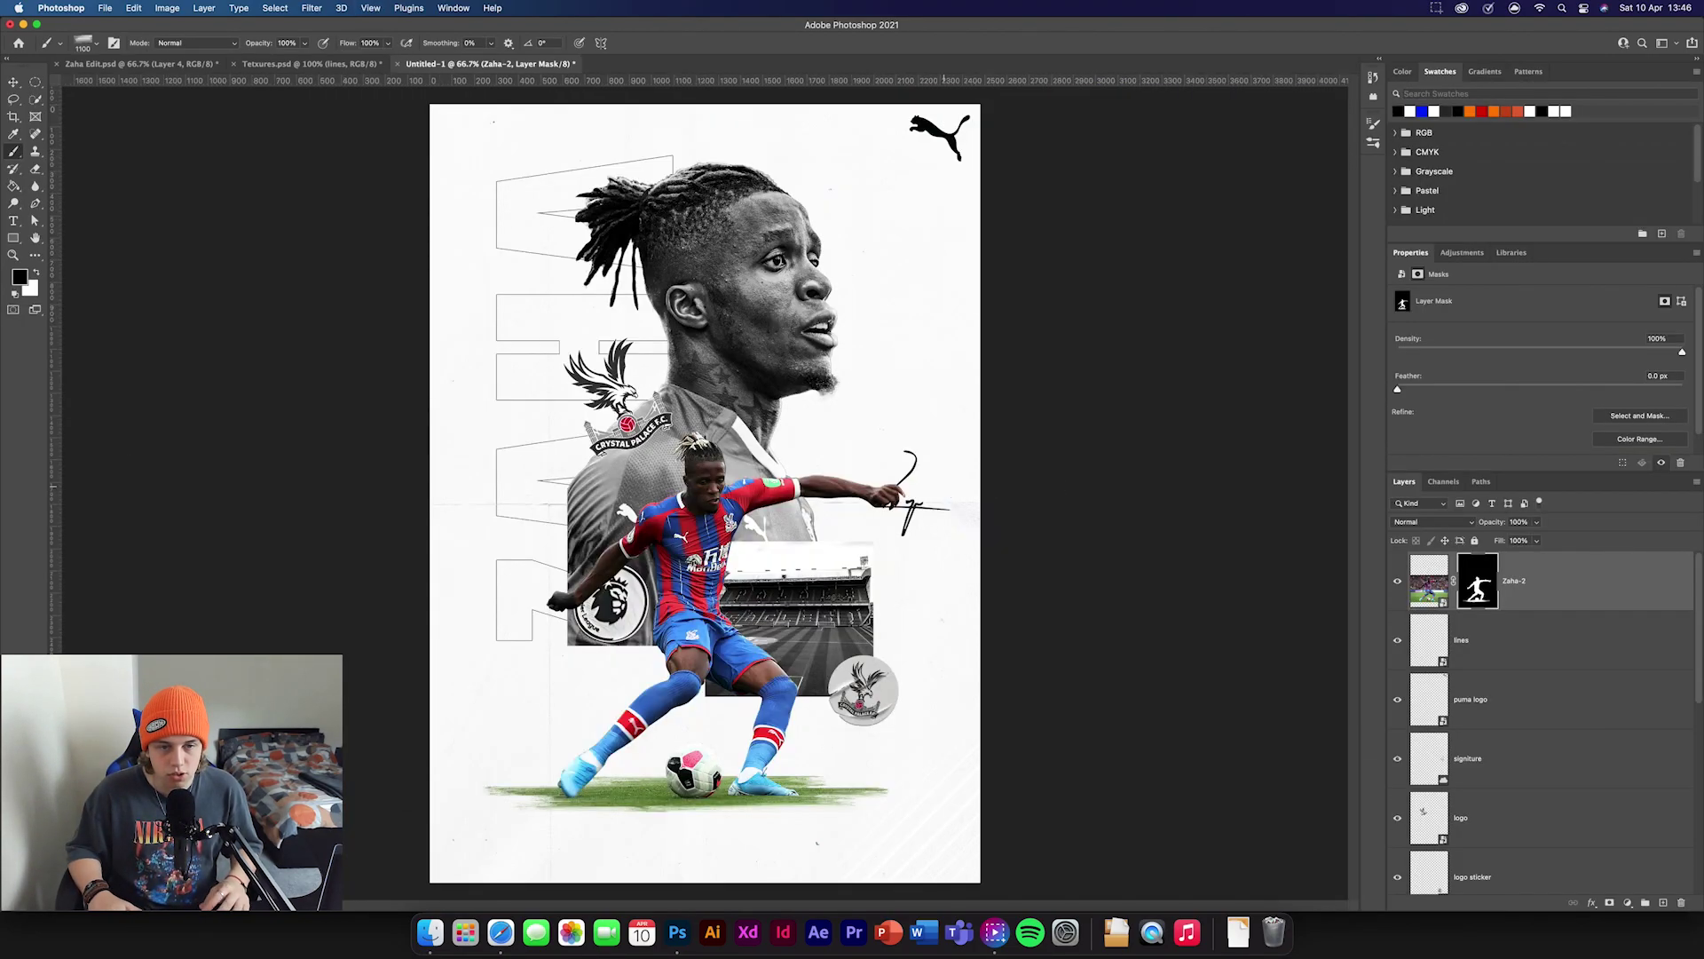
# - Rasterize the Zaha-2 layer and apply its layer mask permanently
pyautogui.click(14, 81)
pyautogui.click(244, 346)
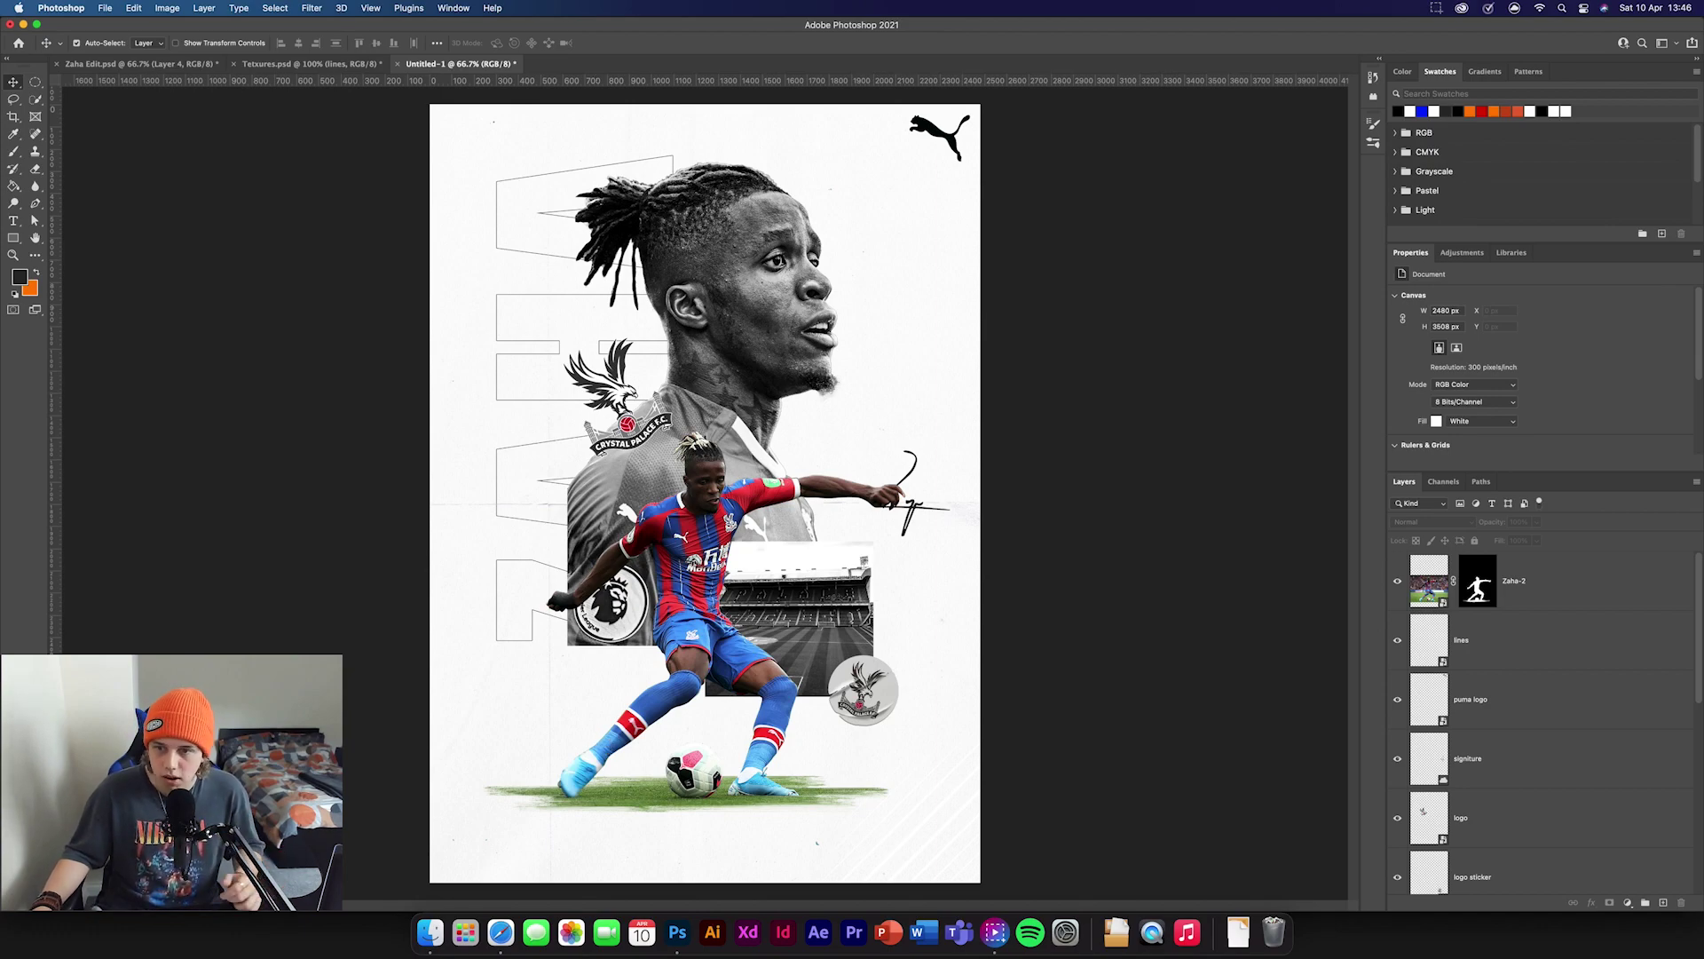
pyautogui.click(1529, 590)
pyautogui.rightClick(1492, 593)
pyautogui.click(1618, 575)
pyautogui.rightClick(1617, 575)
pyautogui.click(1449, 512)
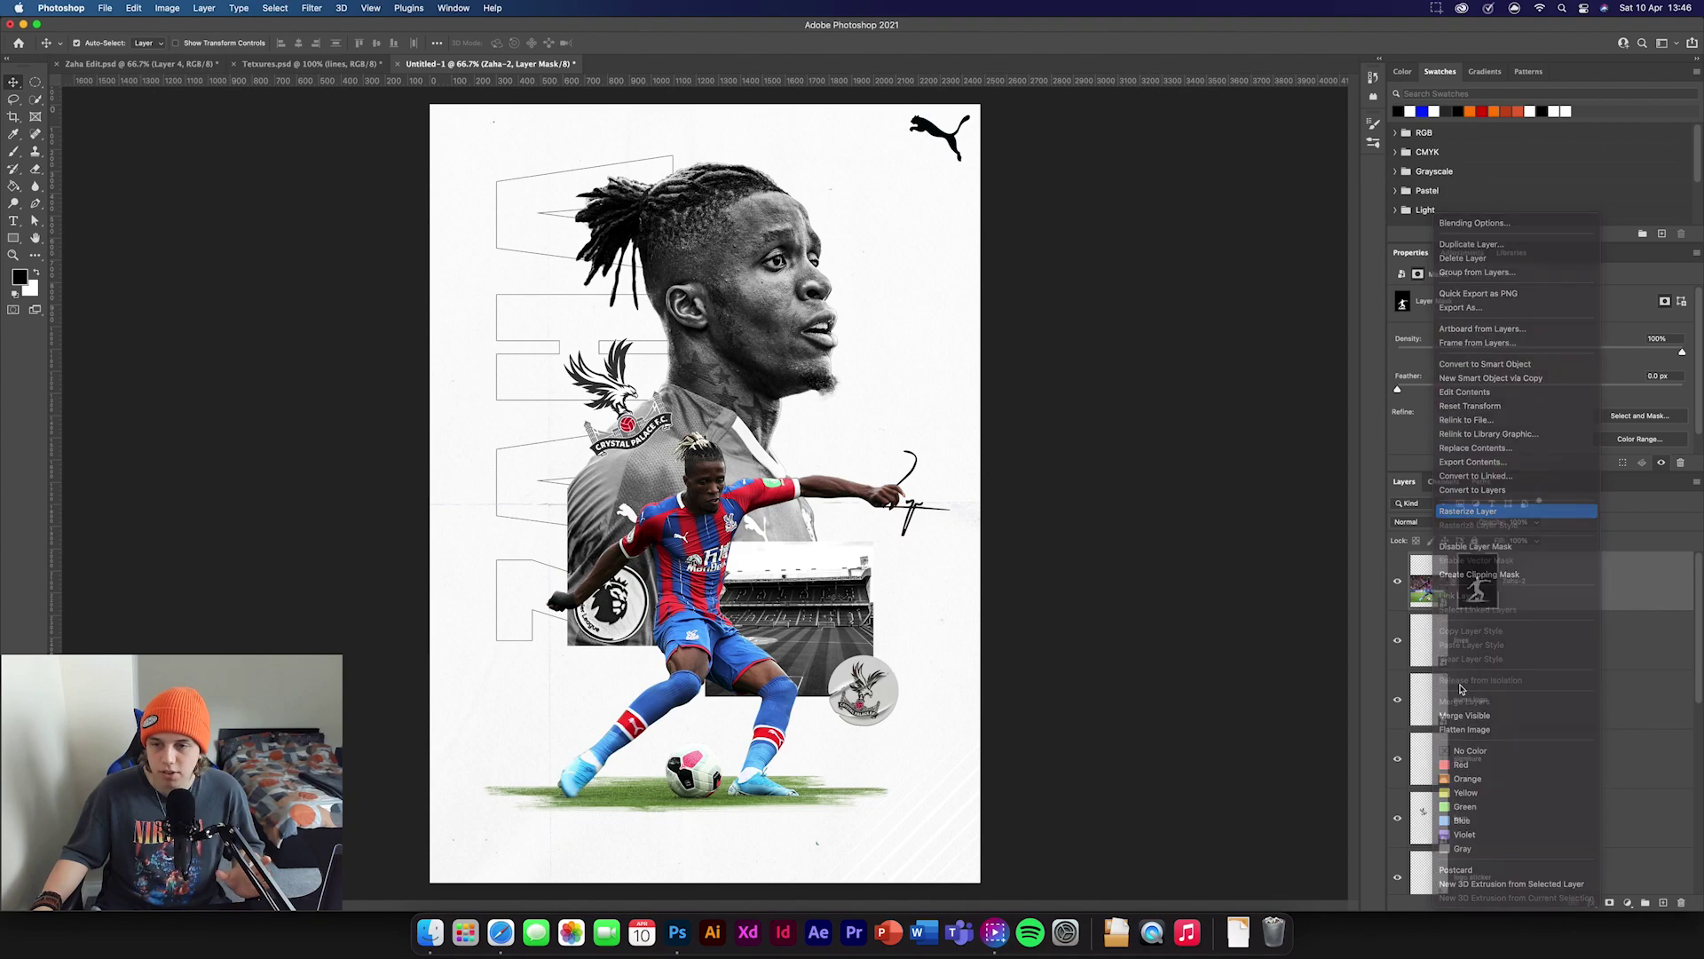
pyautogui.rightClick(1485, 604)
pyautogui.click(1513, 655)
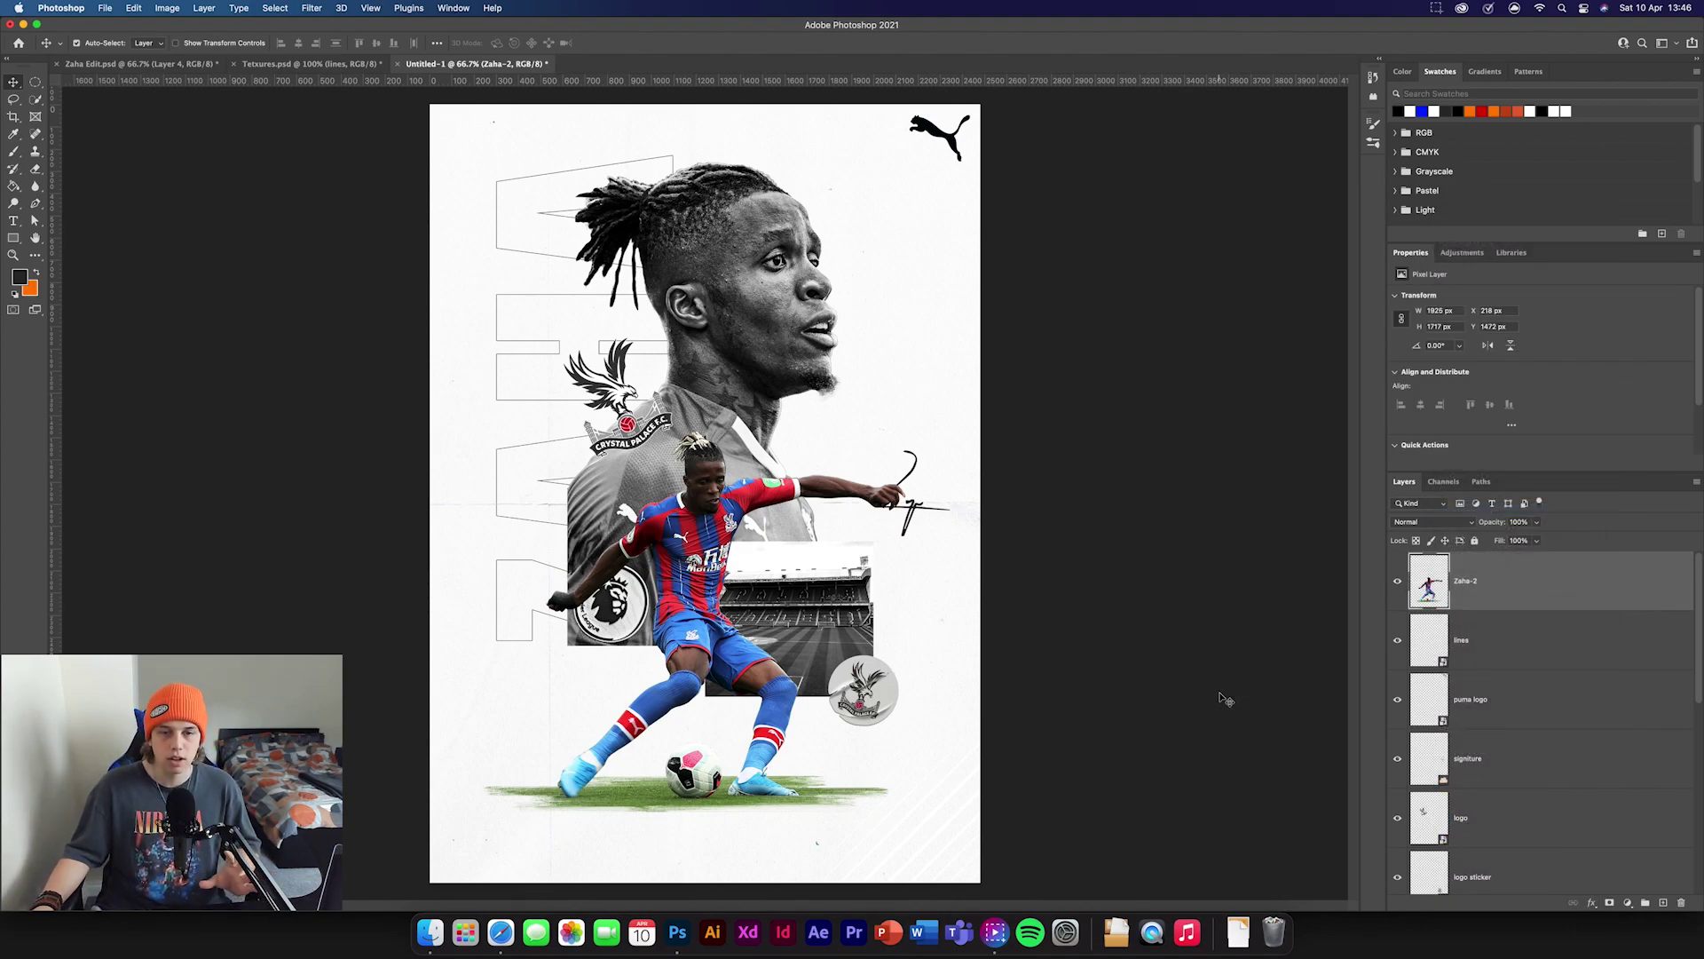
pyautogui.click(312, 8)
# - Duplicate the Zaha-2 layer and apply a High Pass filter at 15 px radius to the copy
pyautogui.click(1187, 388)
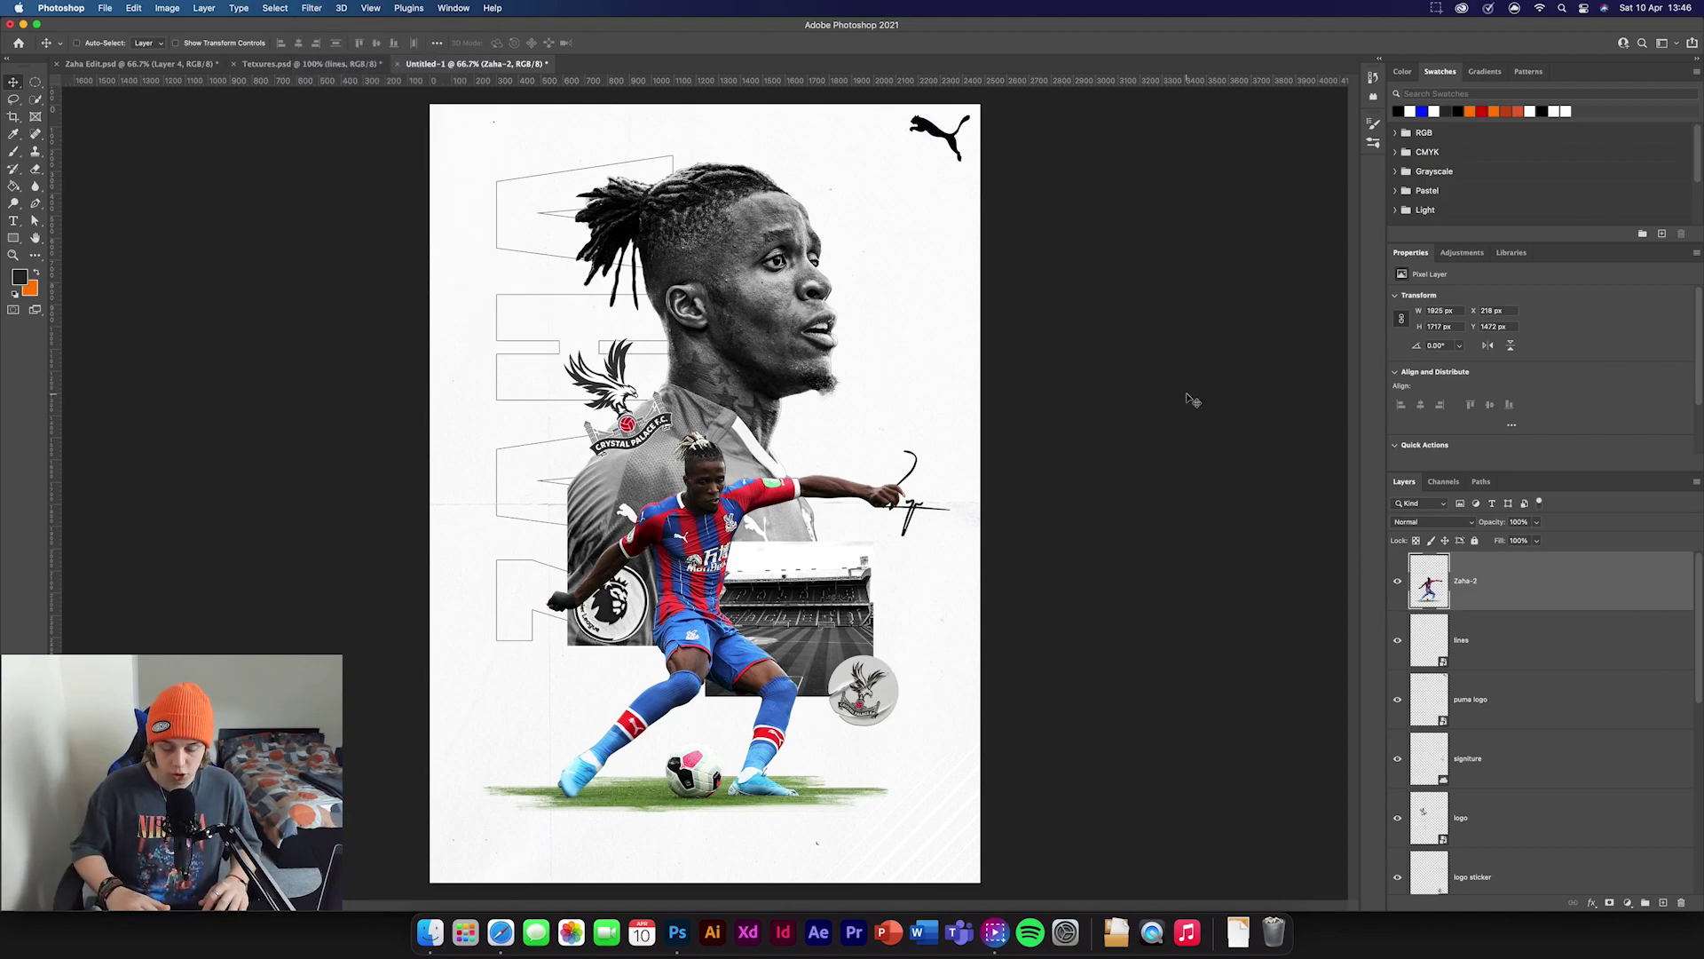
pyautogui.press('super+j')
pyautogui.click(312, 8)
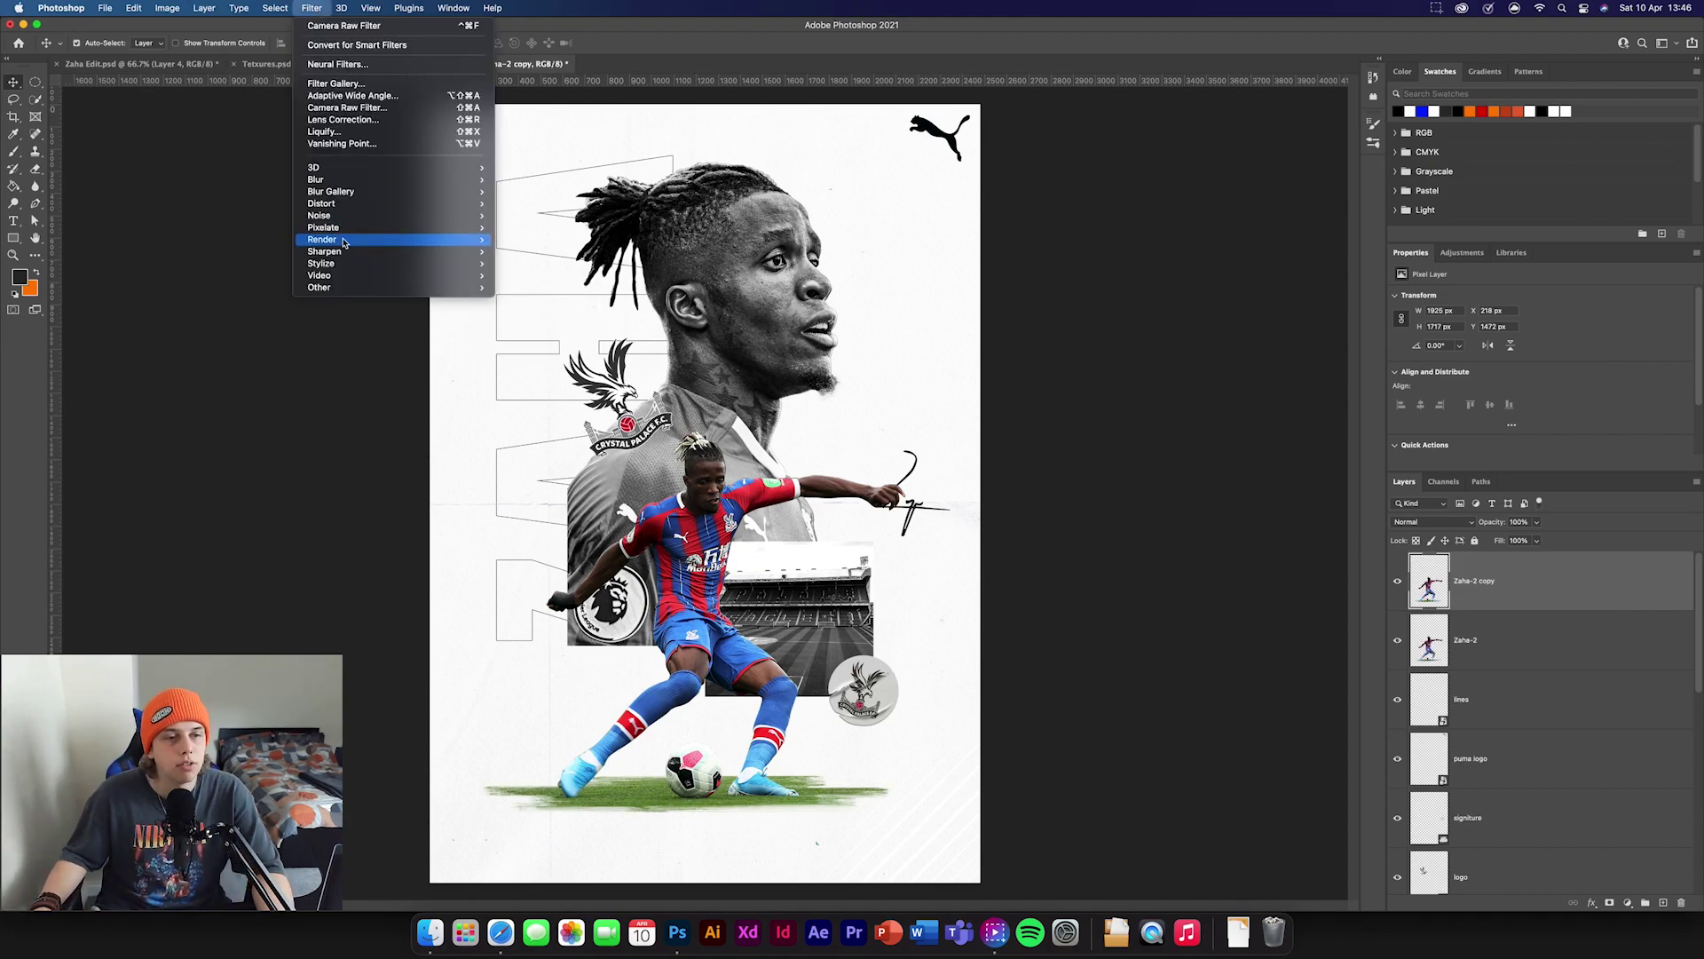
pyautogui.moveTo(381, 288)
pyautogui.click(530, 300)
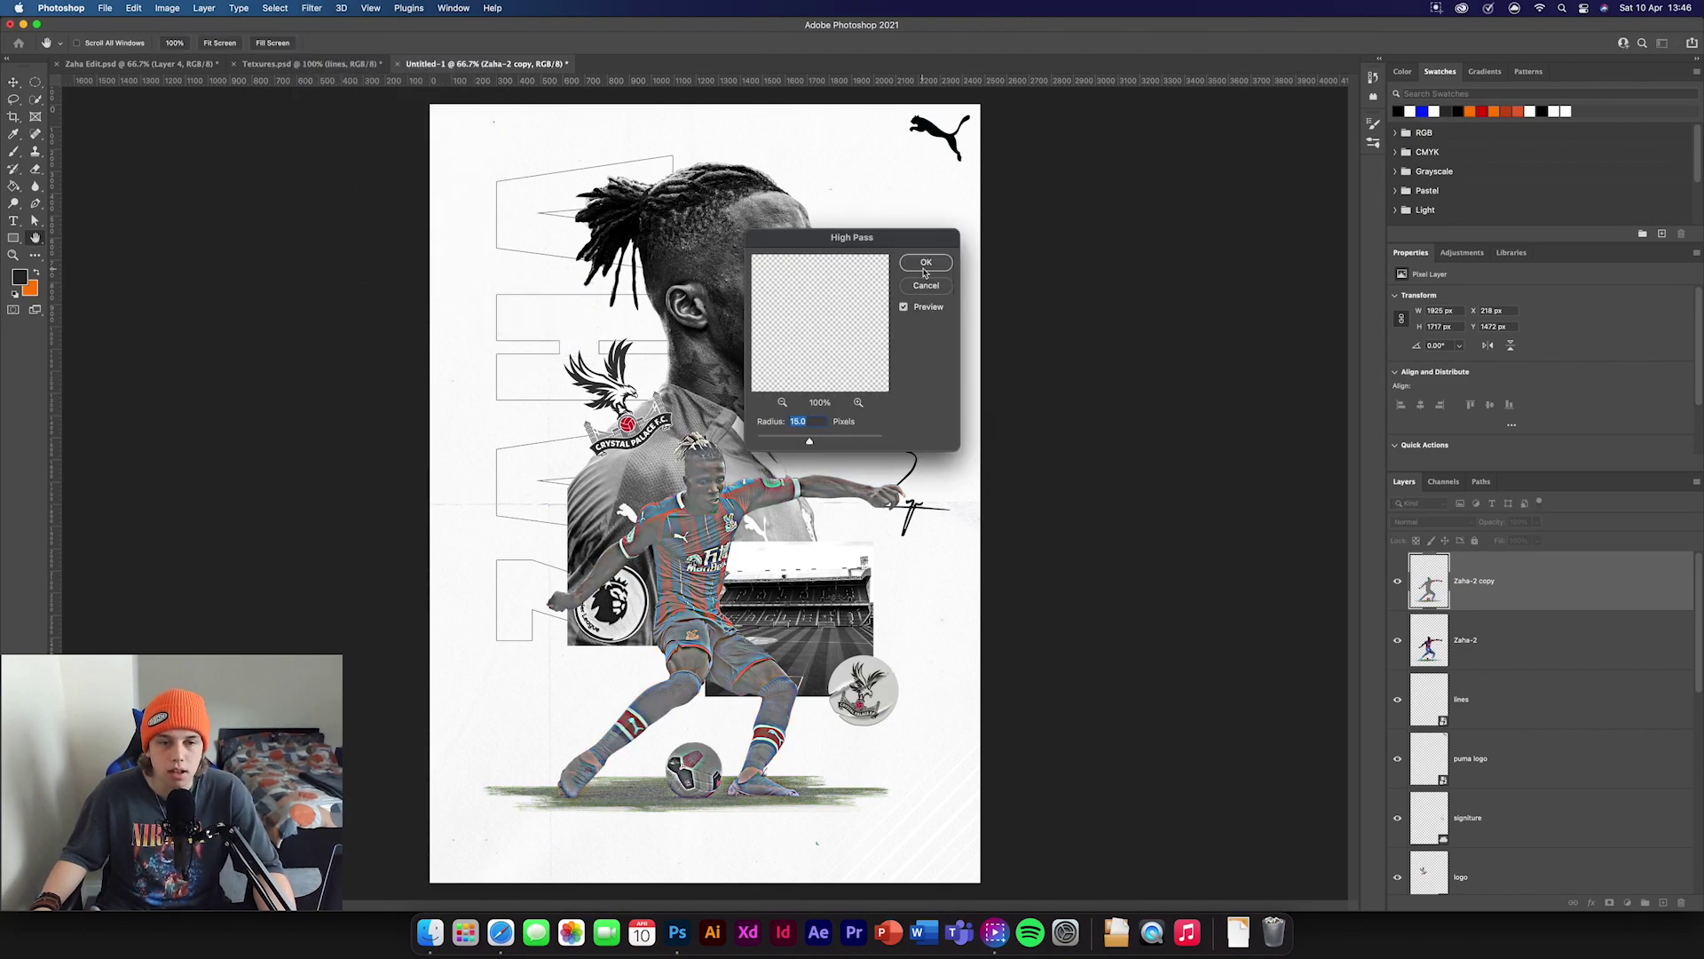
pyautogui.click(926, 263)
# - Set the High Pass copy to Soft Light, merge it down, and convert the result to a smart object
pyautogui.click(1421, 522)
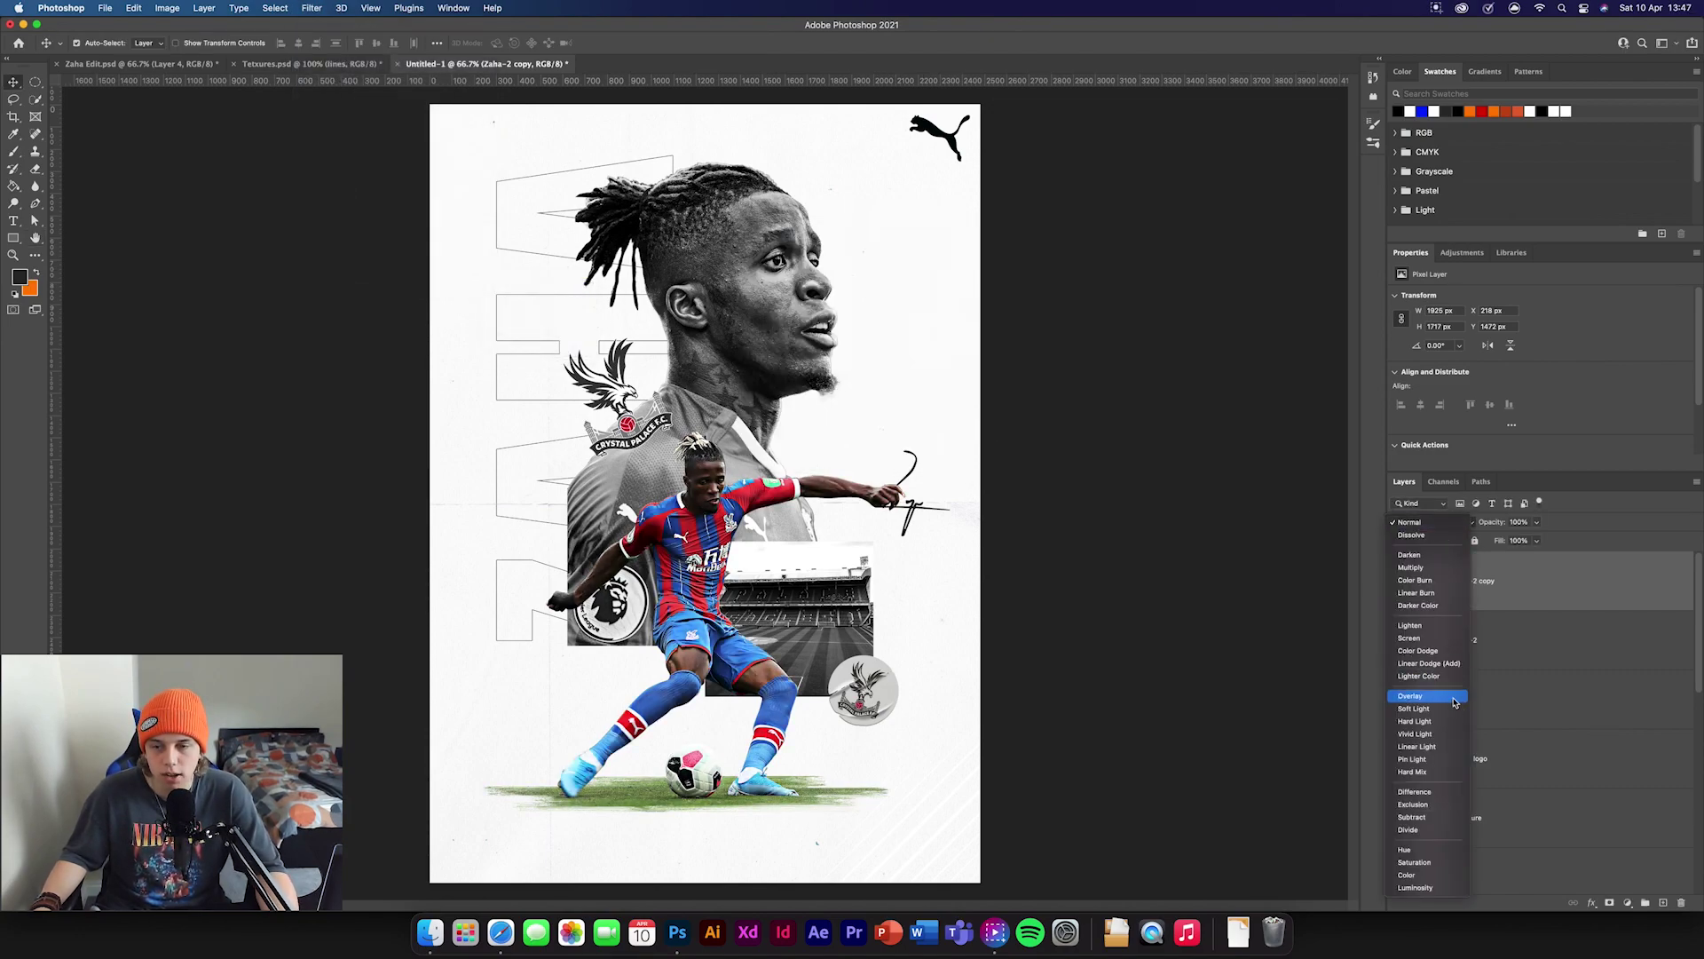
pyautogui.click(1420, 708)
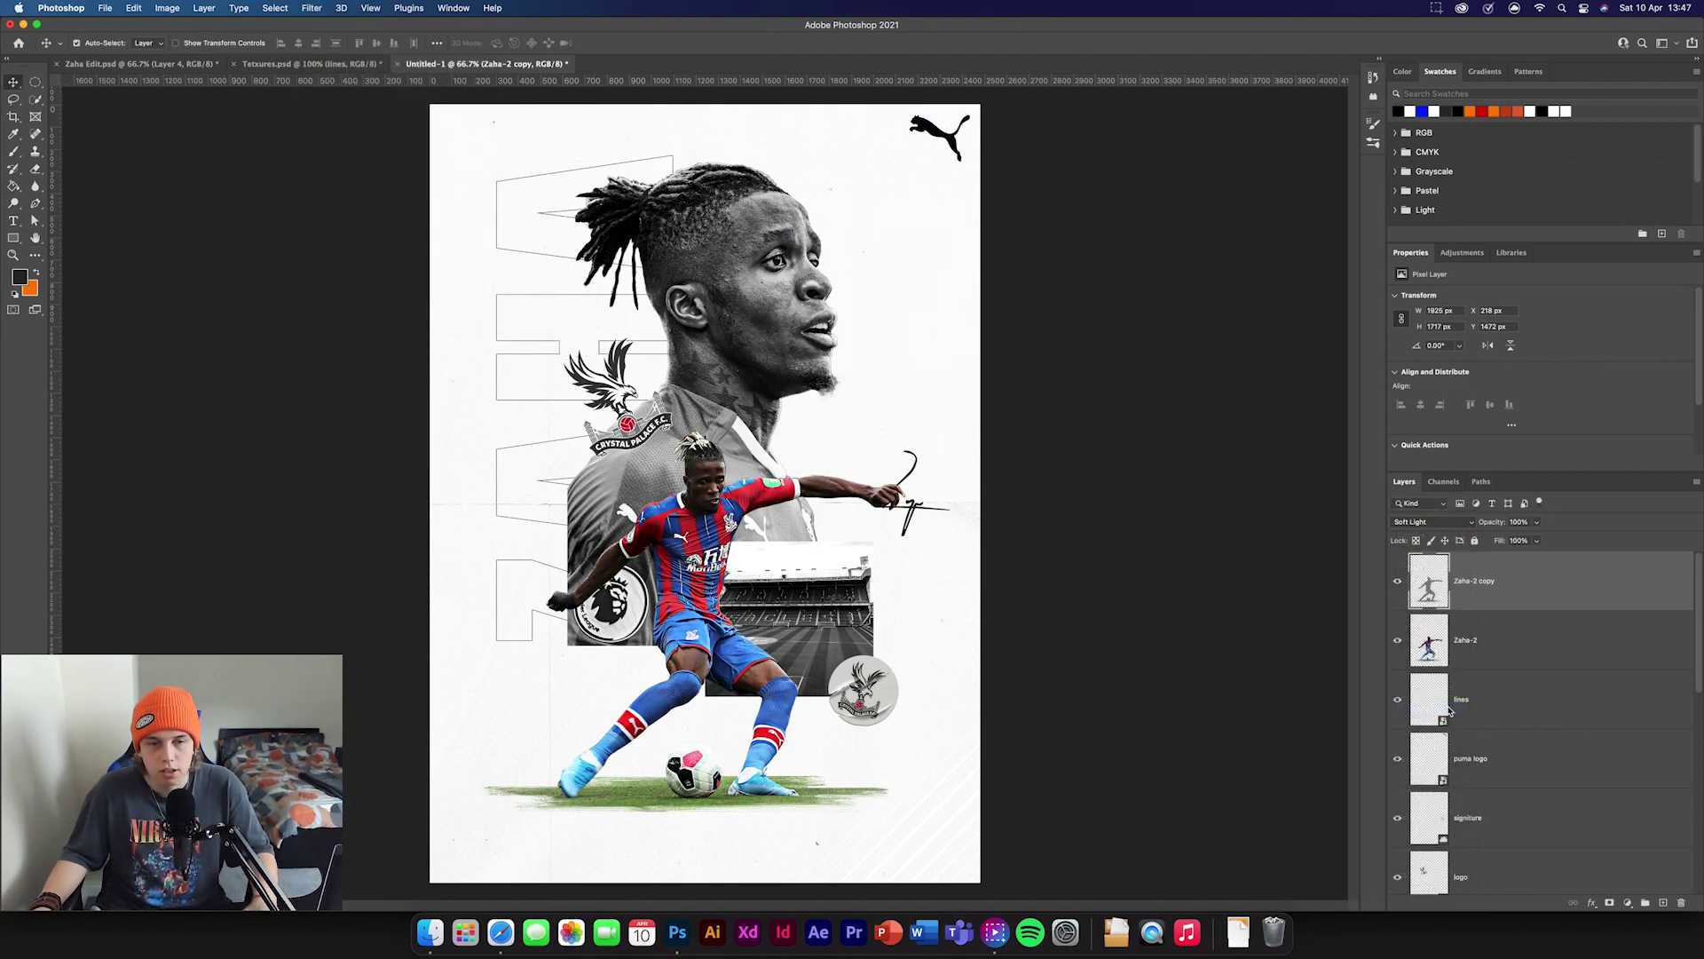
pyautogui.rightClick(1527, 640)
pyautogui.click(1544, 701)
pyautogui.rightClick(1509, 581)
pyautogui.click(1538, 456)
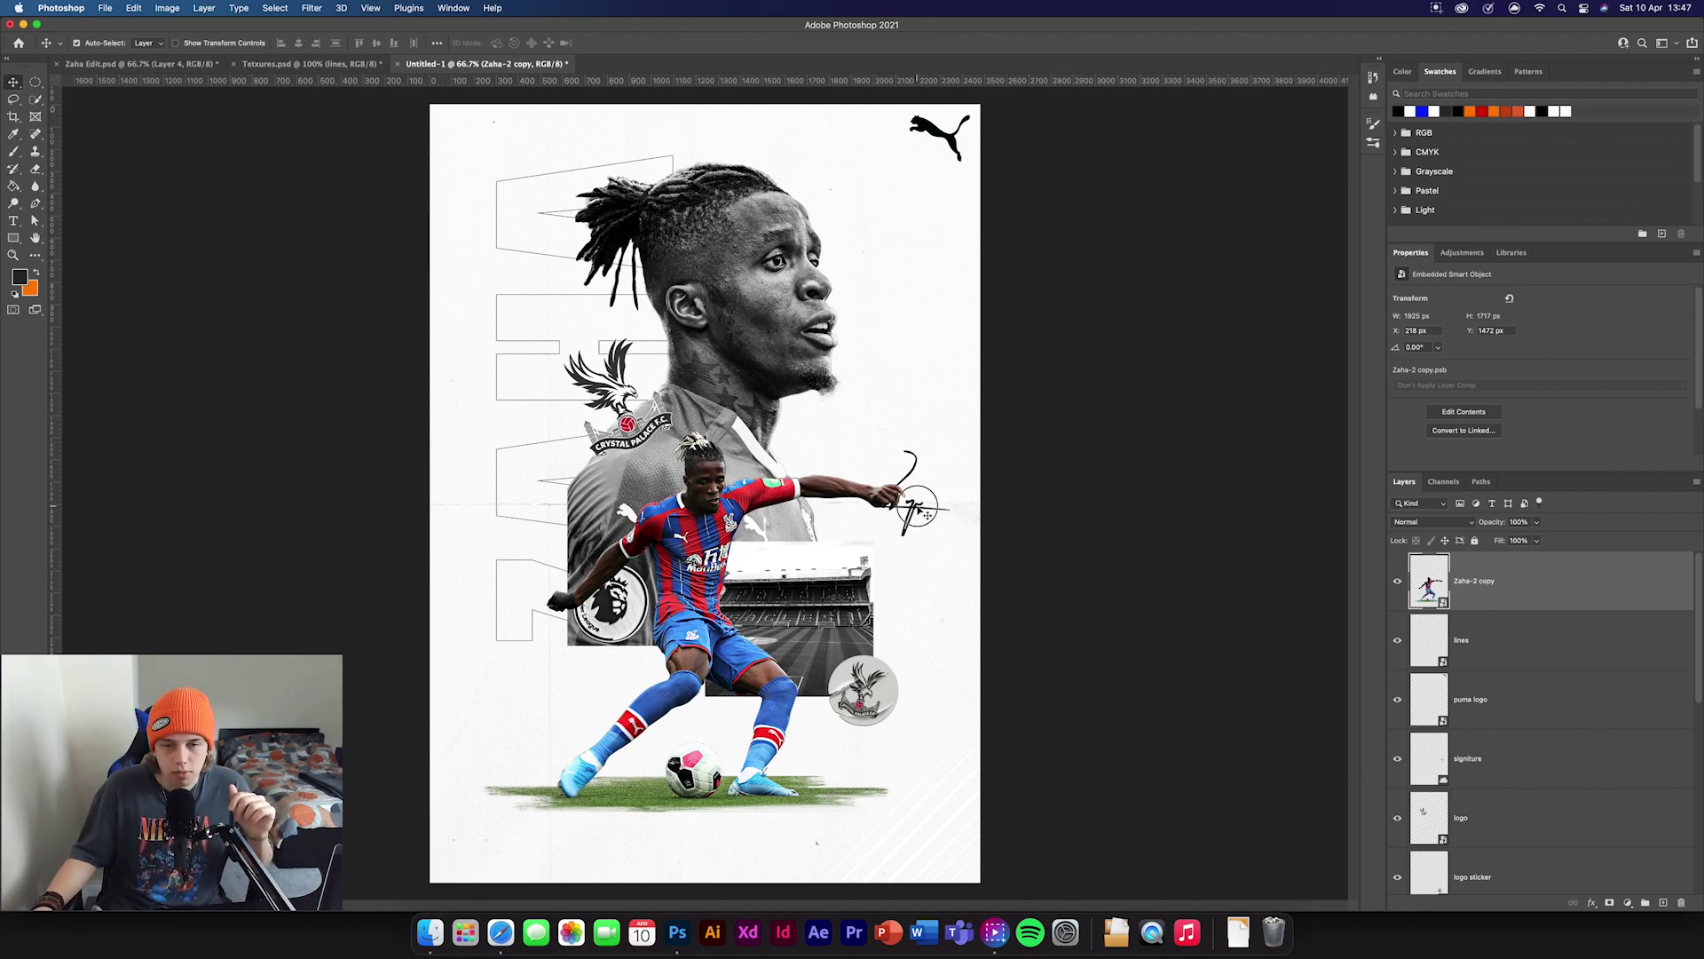
# - Move the signature up about 70 px and shift the player cutout slightly right and down
pyautogui.click(955, 454)
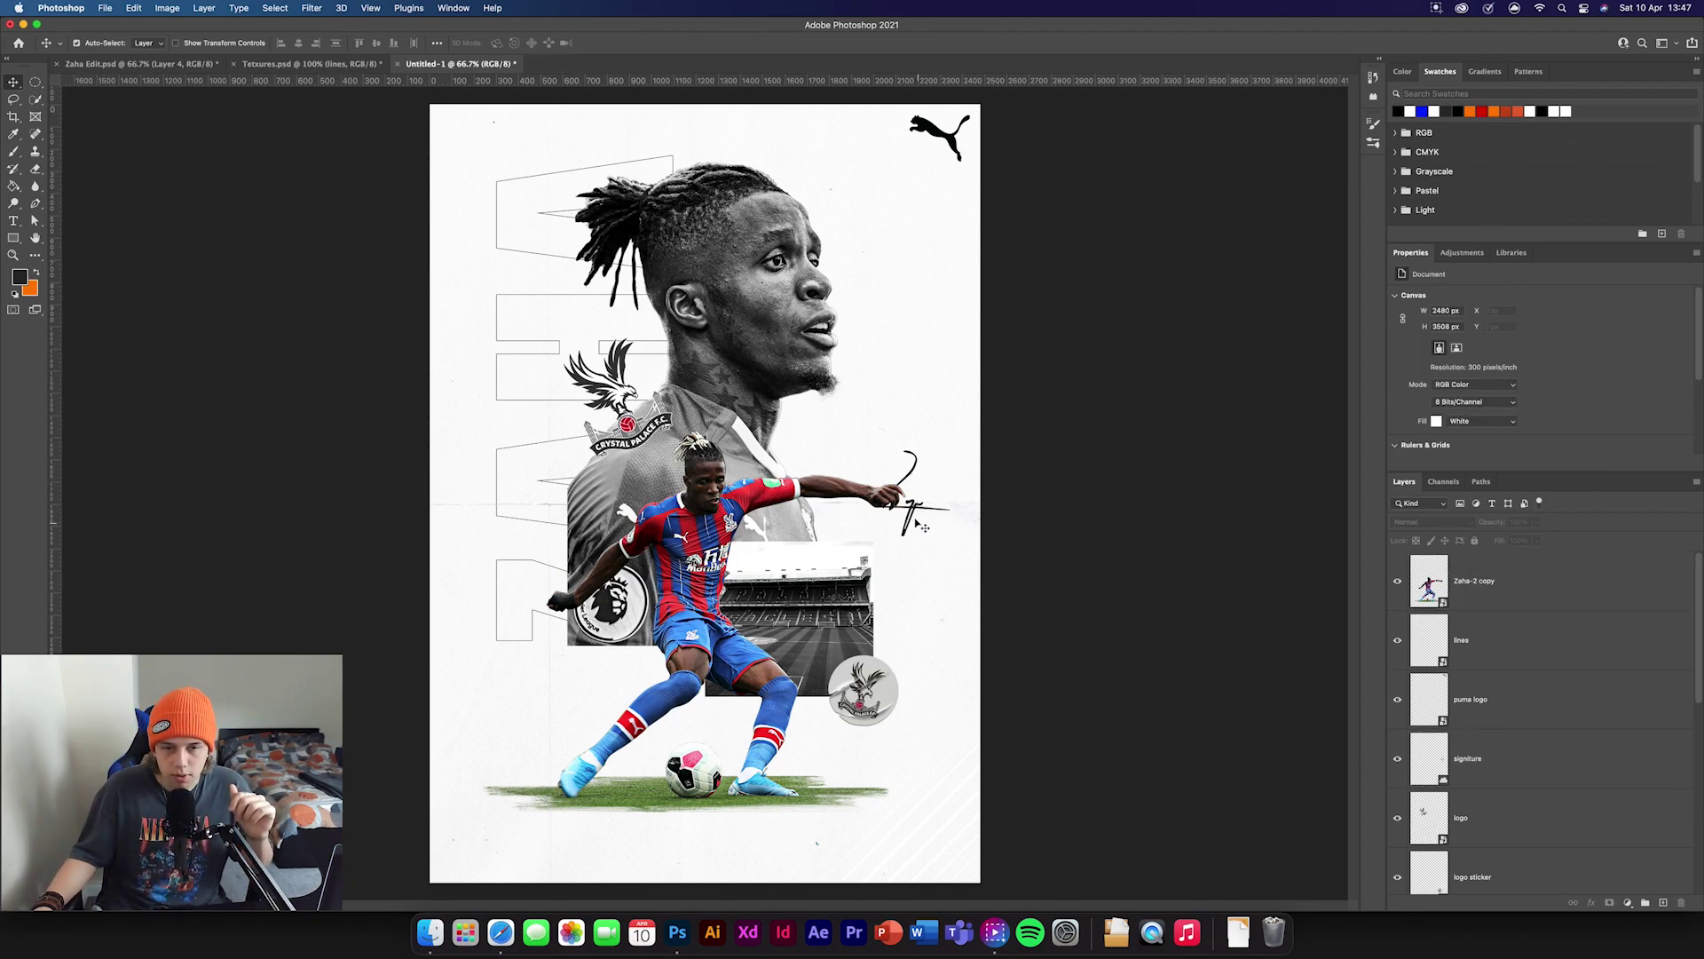
pyautogui.moveTo(919, 519); pyautogui.dragTo(930, 464)
pyautogui.click(1188, 514)
pyautogui.click(1157, 509)
pyautogui.moveTo(672, 583); pyautogui.dragTo(679, 601)
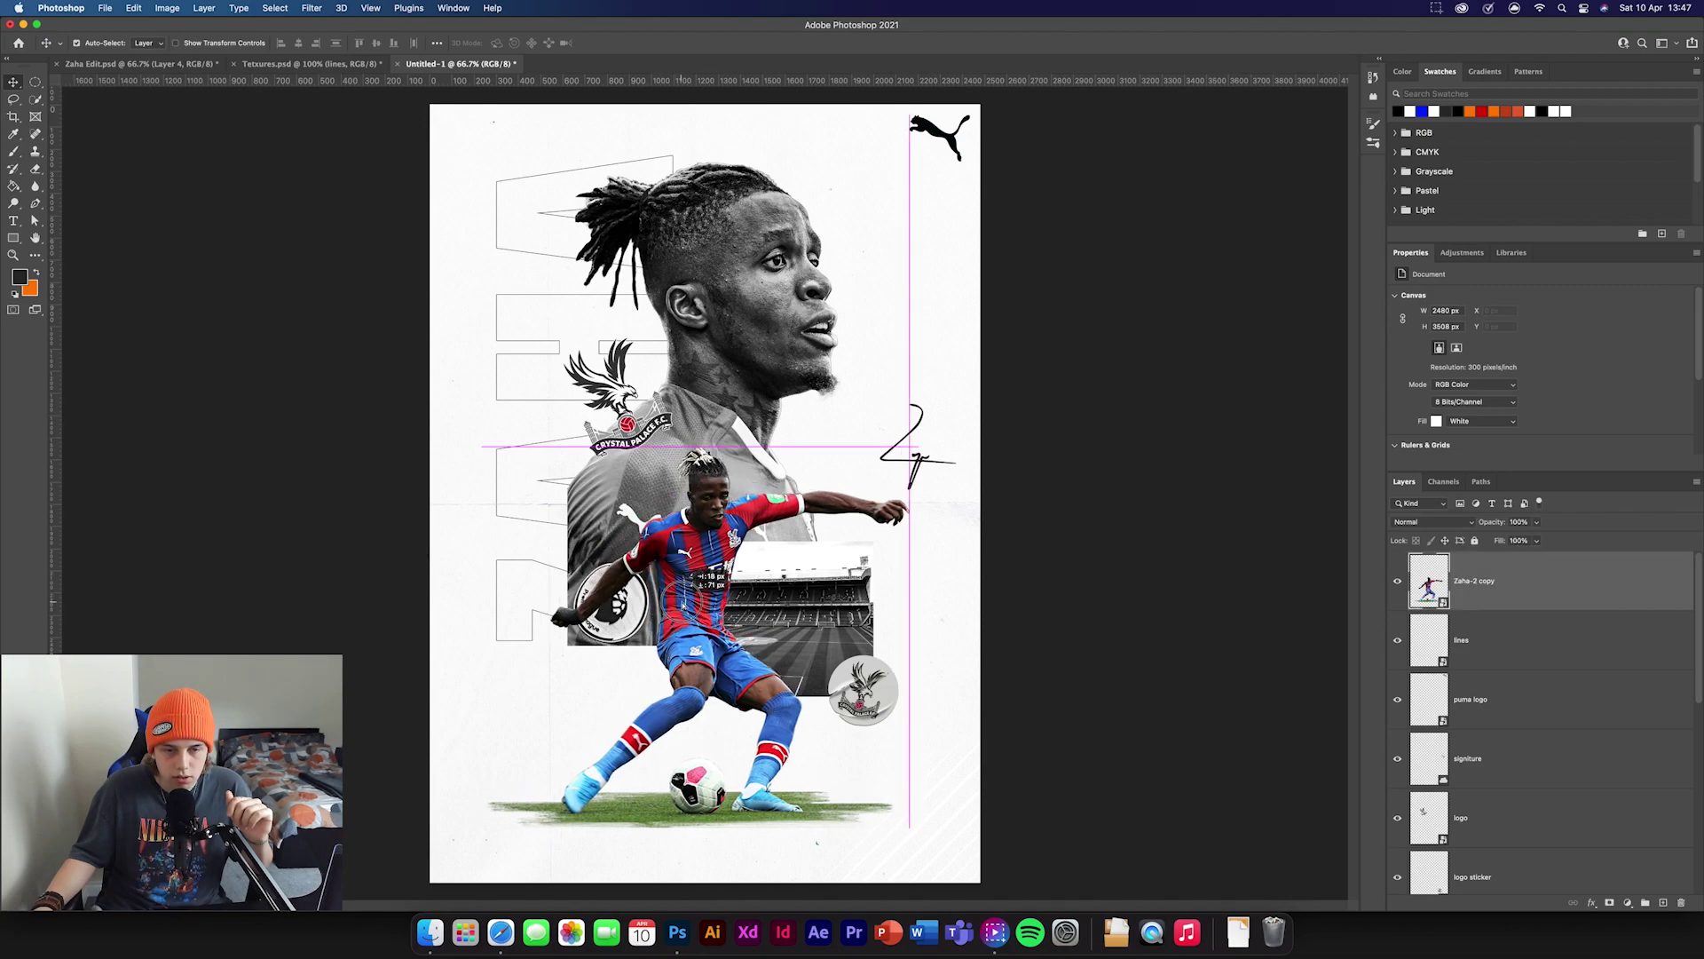
pyautogui.click(312, 8)
pyautogui.click(355, 108)
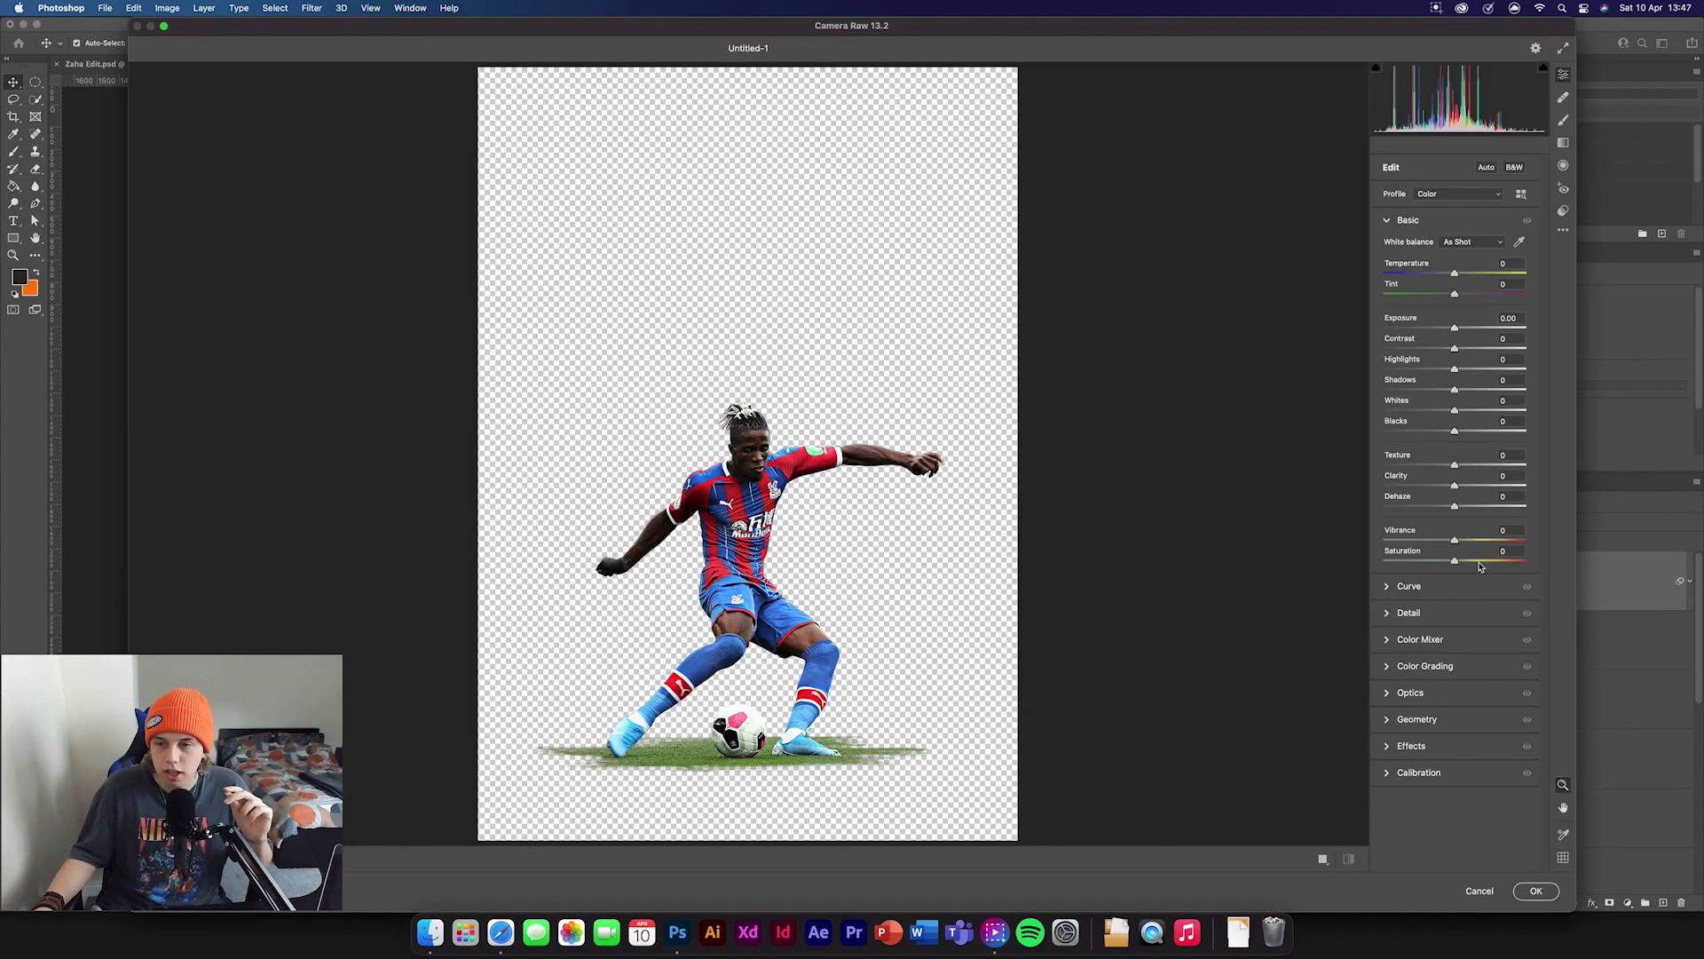
# - Apply Camera Raw with Saturation -100, Clarity +42, Contrast +50 and Highlights +27
pyautogui.moveTo(1480, 566); pyautogui.dragTo(1232, 555)
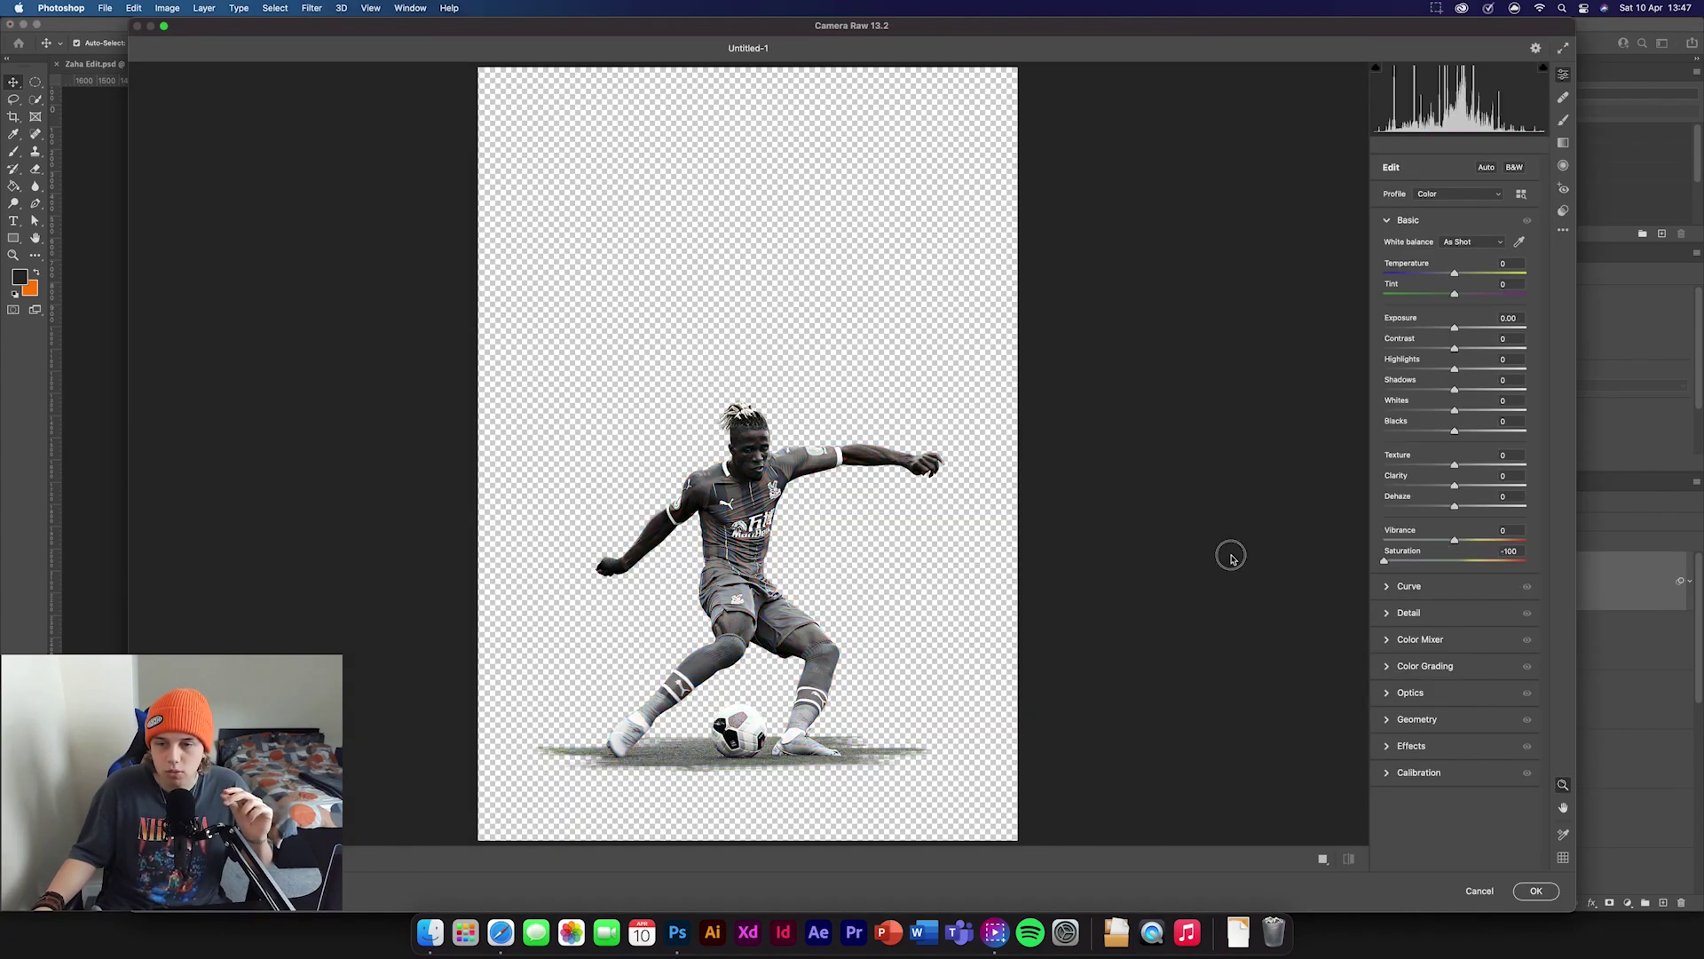
pyautogui.moveTo(1454, 485); pyautogui.dragTo(1485, 485)
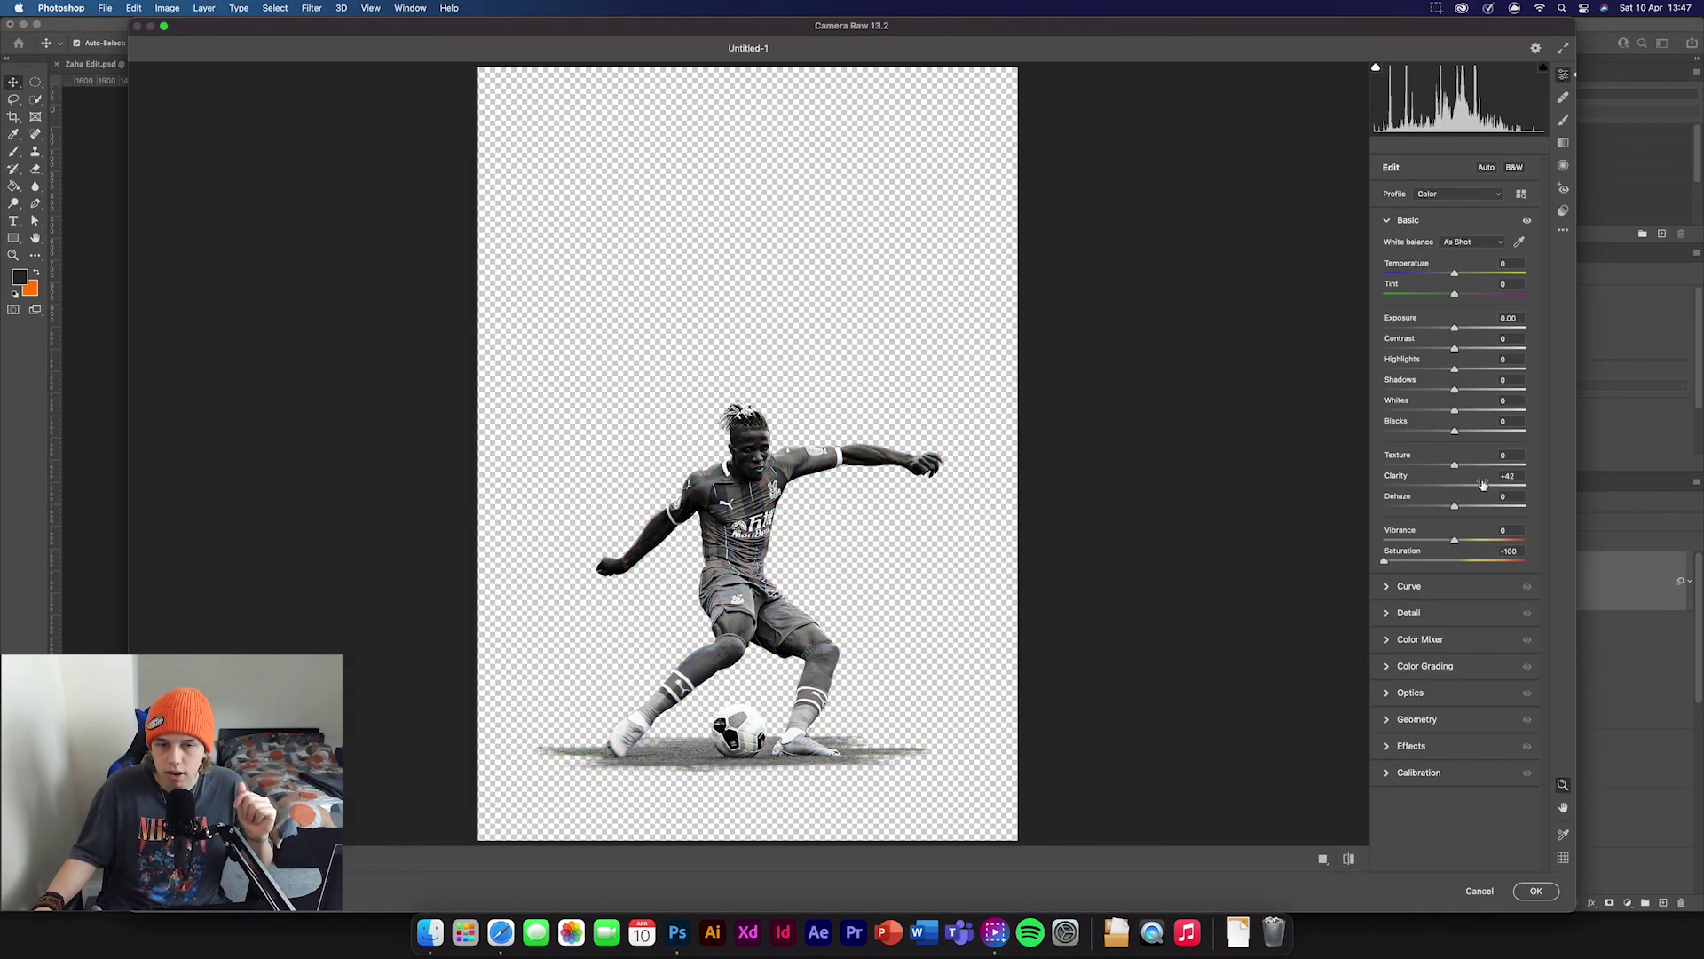
pyautogui.moveTo(1454, 348); pyautogui.dragTo(1473, 408)
pyautogui.click(1536, 890)
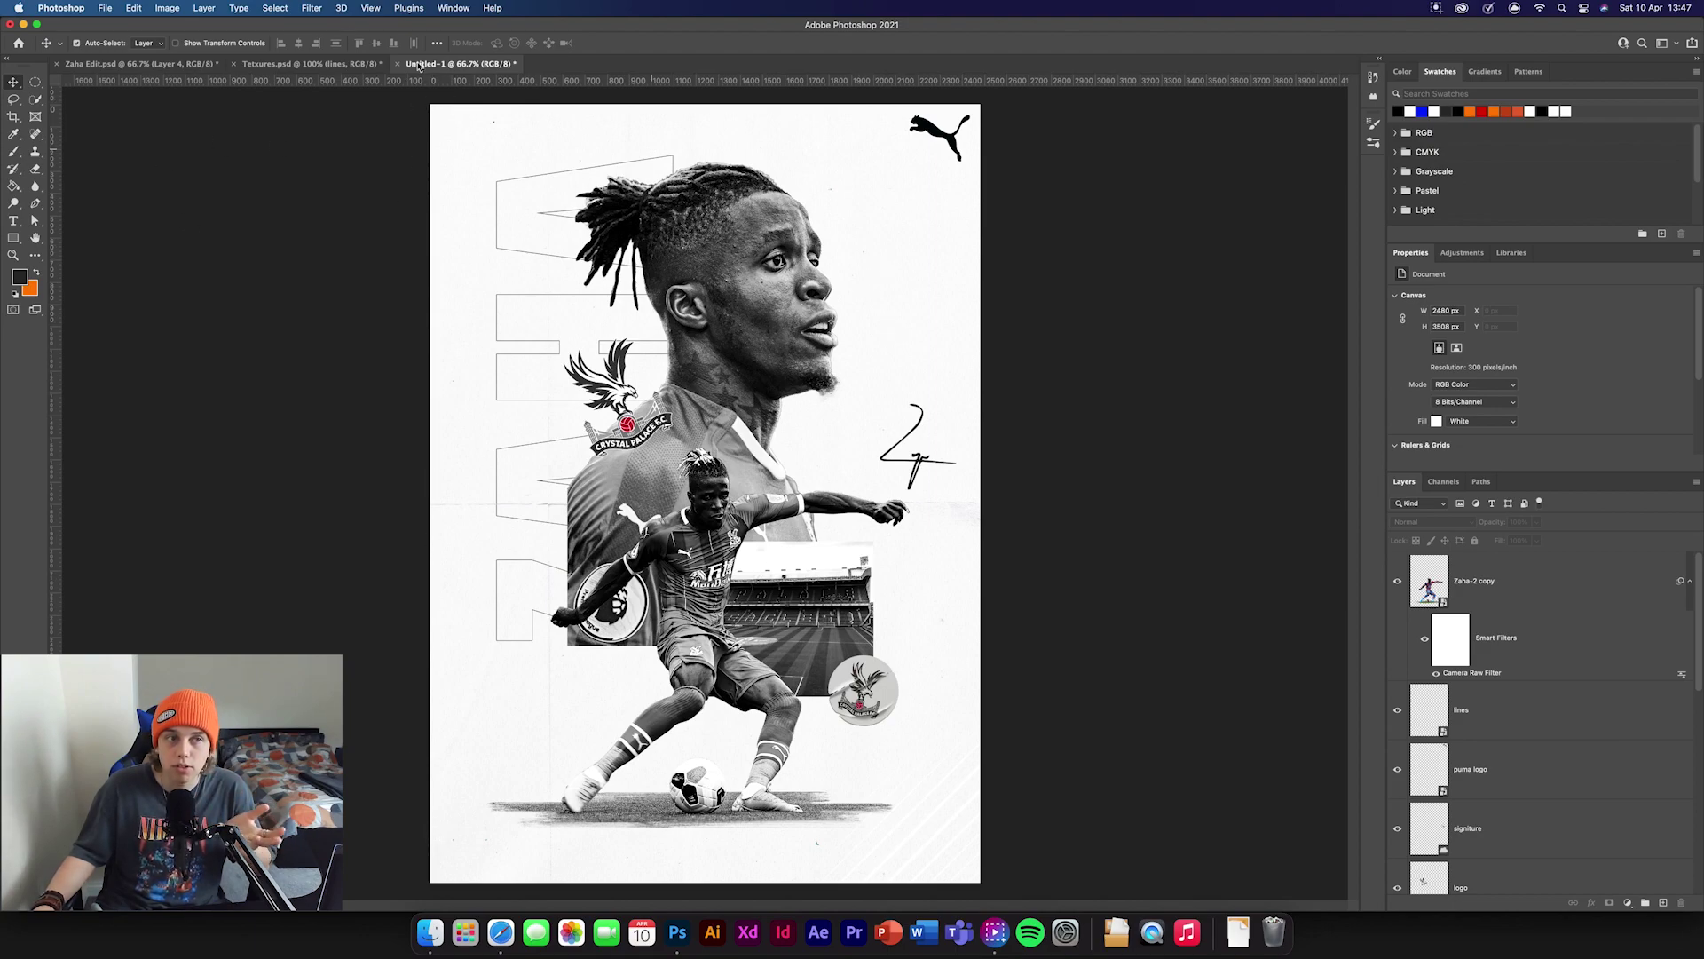
# - In Texteures.psd, hide the logos group, show the Wilfried group and drag it onto the poster
pyautogui.click(311, 64)
pyautogui.click(1412, 635)
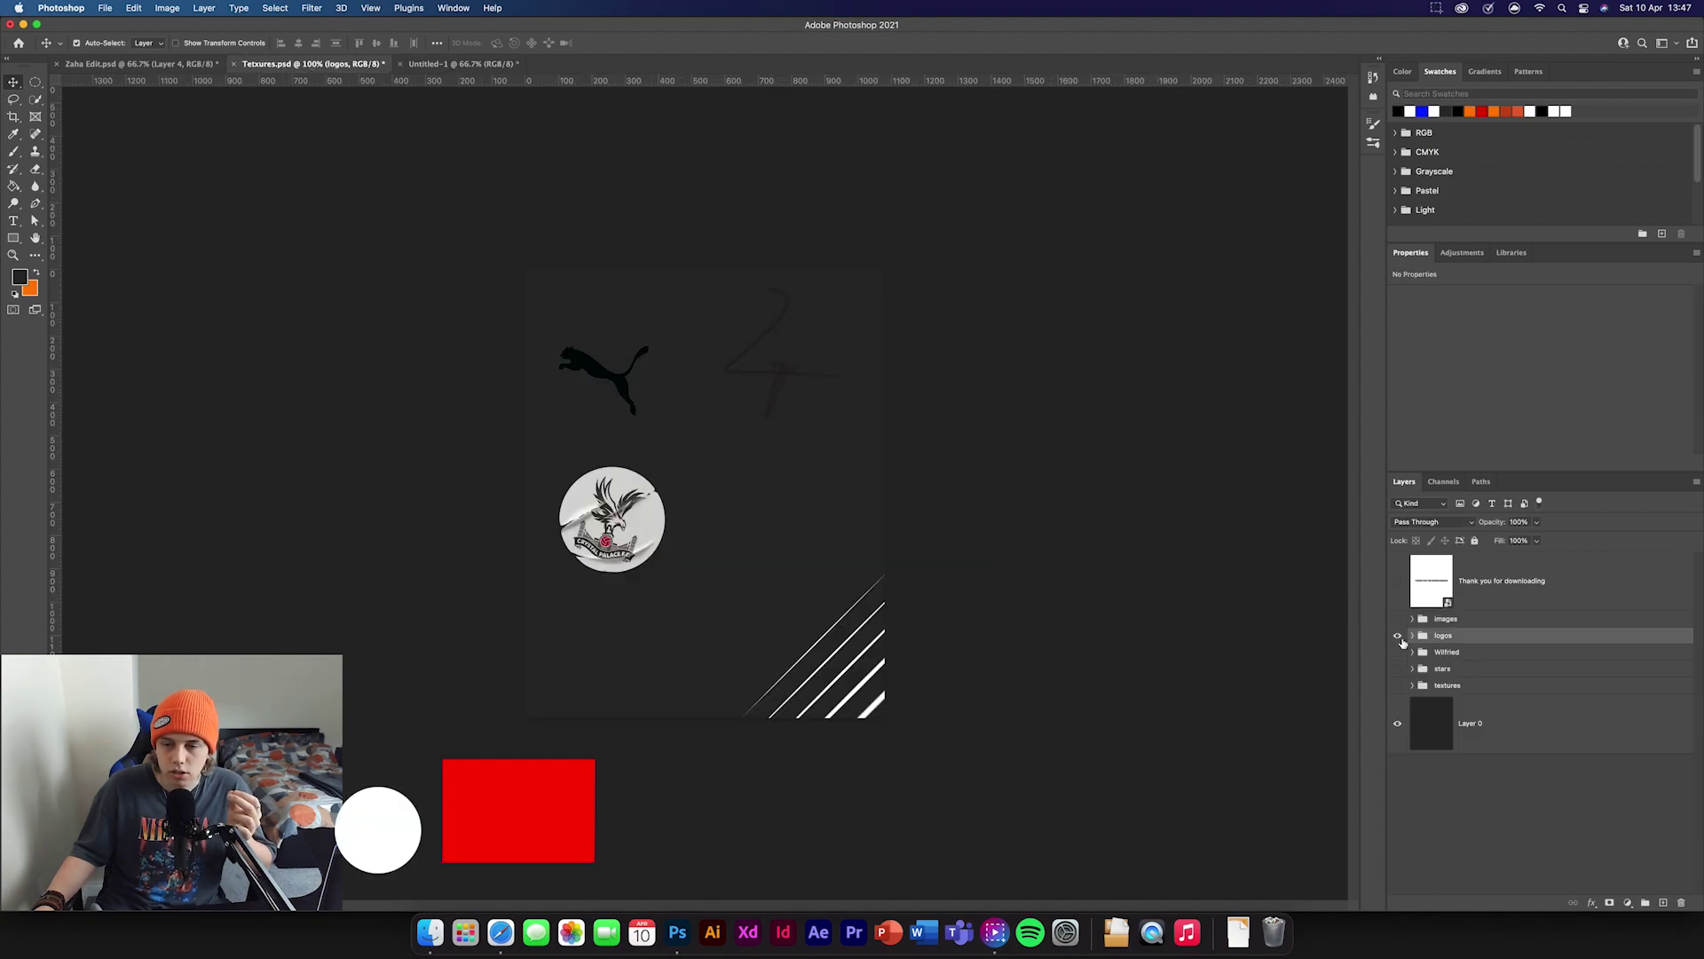
pyautogui.click(1398, 635)
pyautogui.click(1399, 651)
pyautogui.click(1480, 655)
pyautogui.moveTo(1481, 655); pyautogui.dragTo(455, 449)
# - Free Transform the WILFRIED strip onto the left-edge guide, then return to Texteures.psd
pyautogui.hotkey('ctrl', 't')
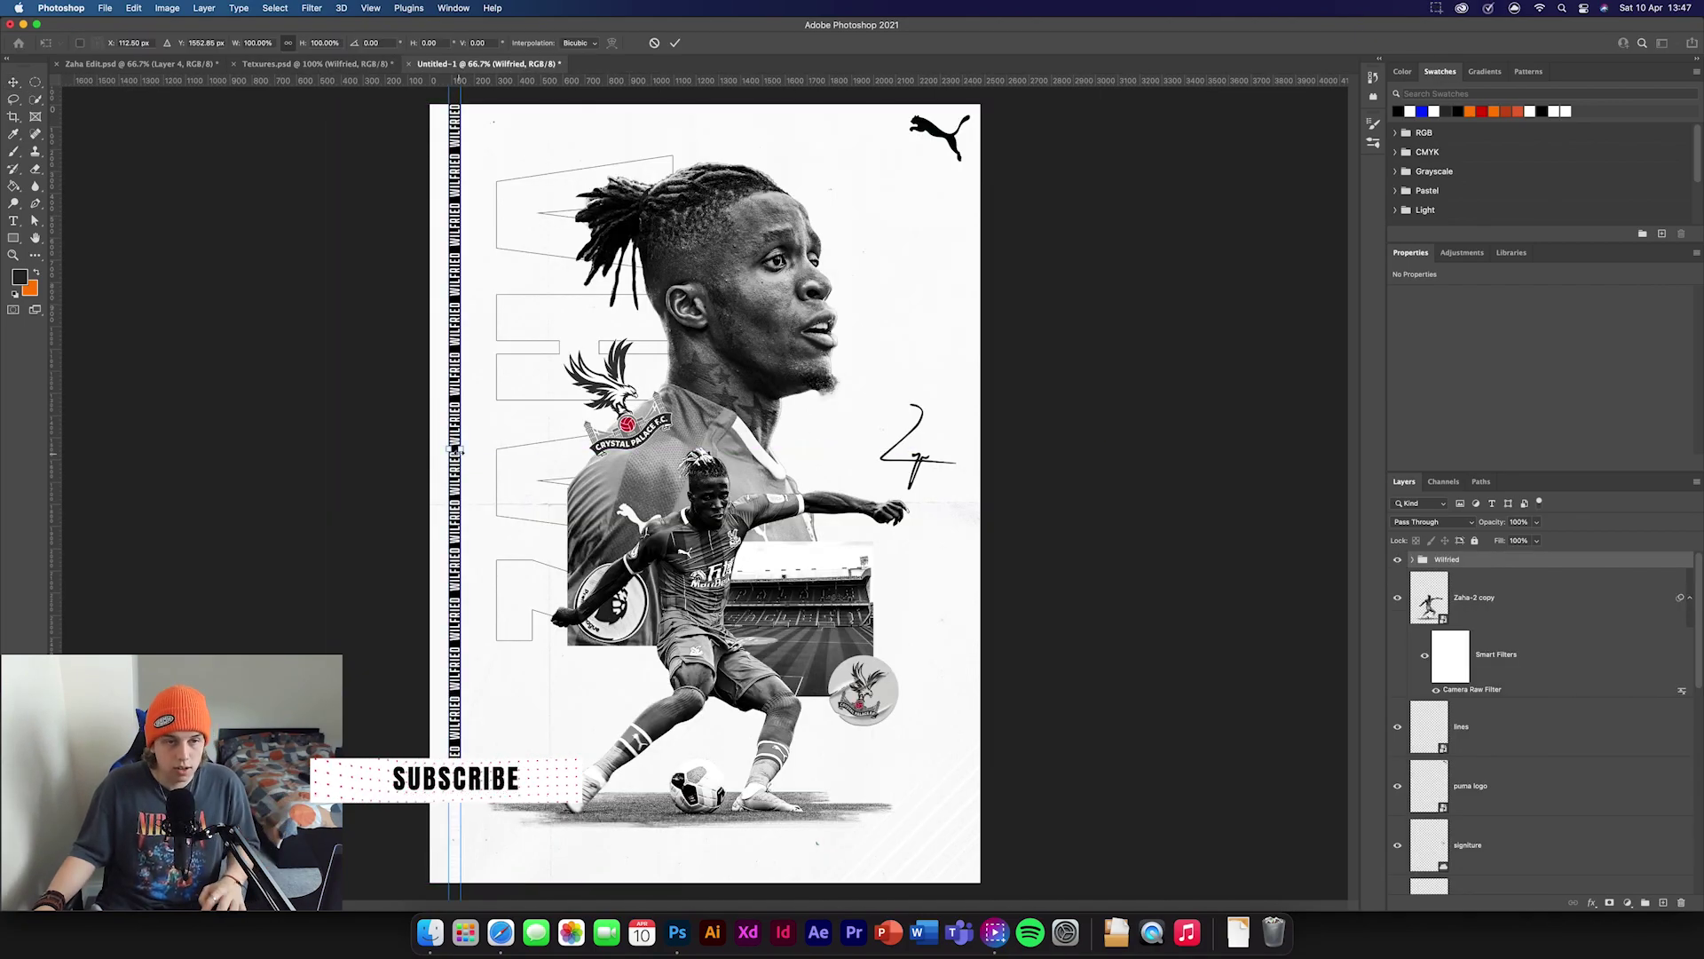
pyautogui.moveTo(457, 359); pyautogui.dragTo(487, 479)
pyautogui.press('Return')
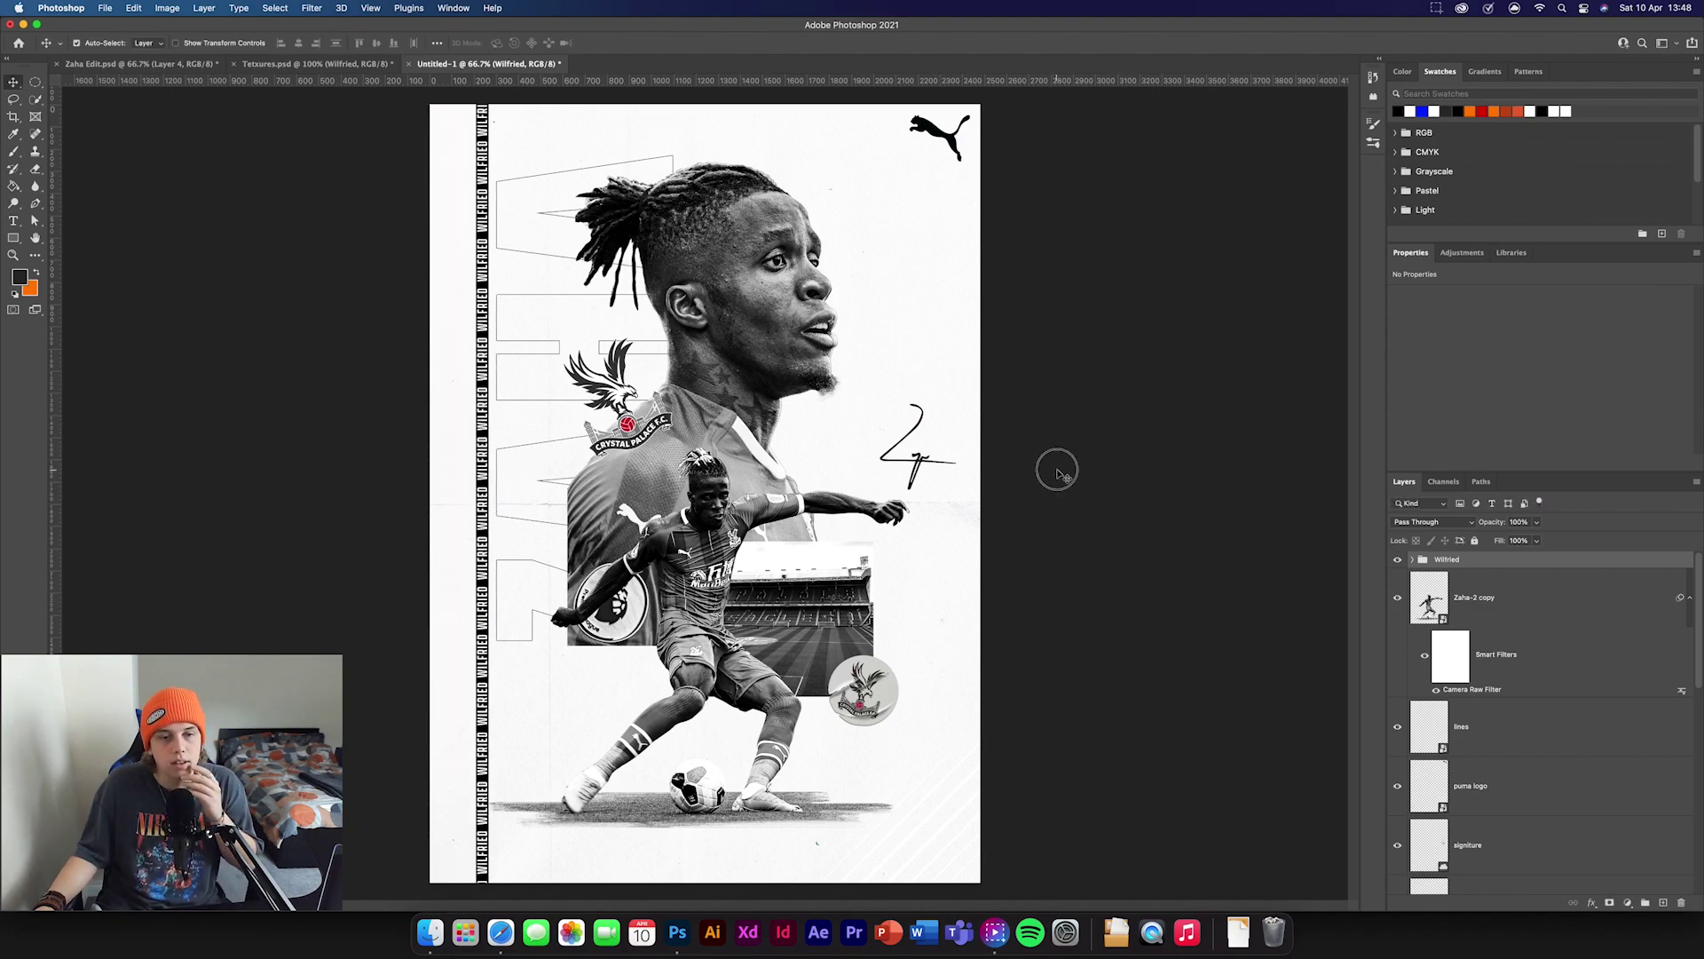
pyautogui.click(317, 64)
pyautogui.click(1399, 654)
pyautogui.click(1398, 657)
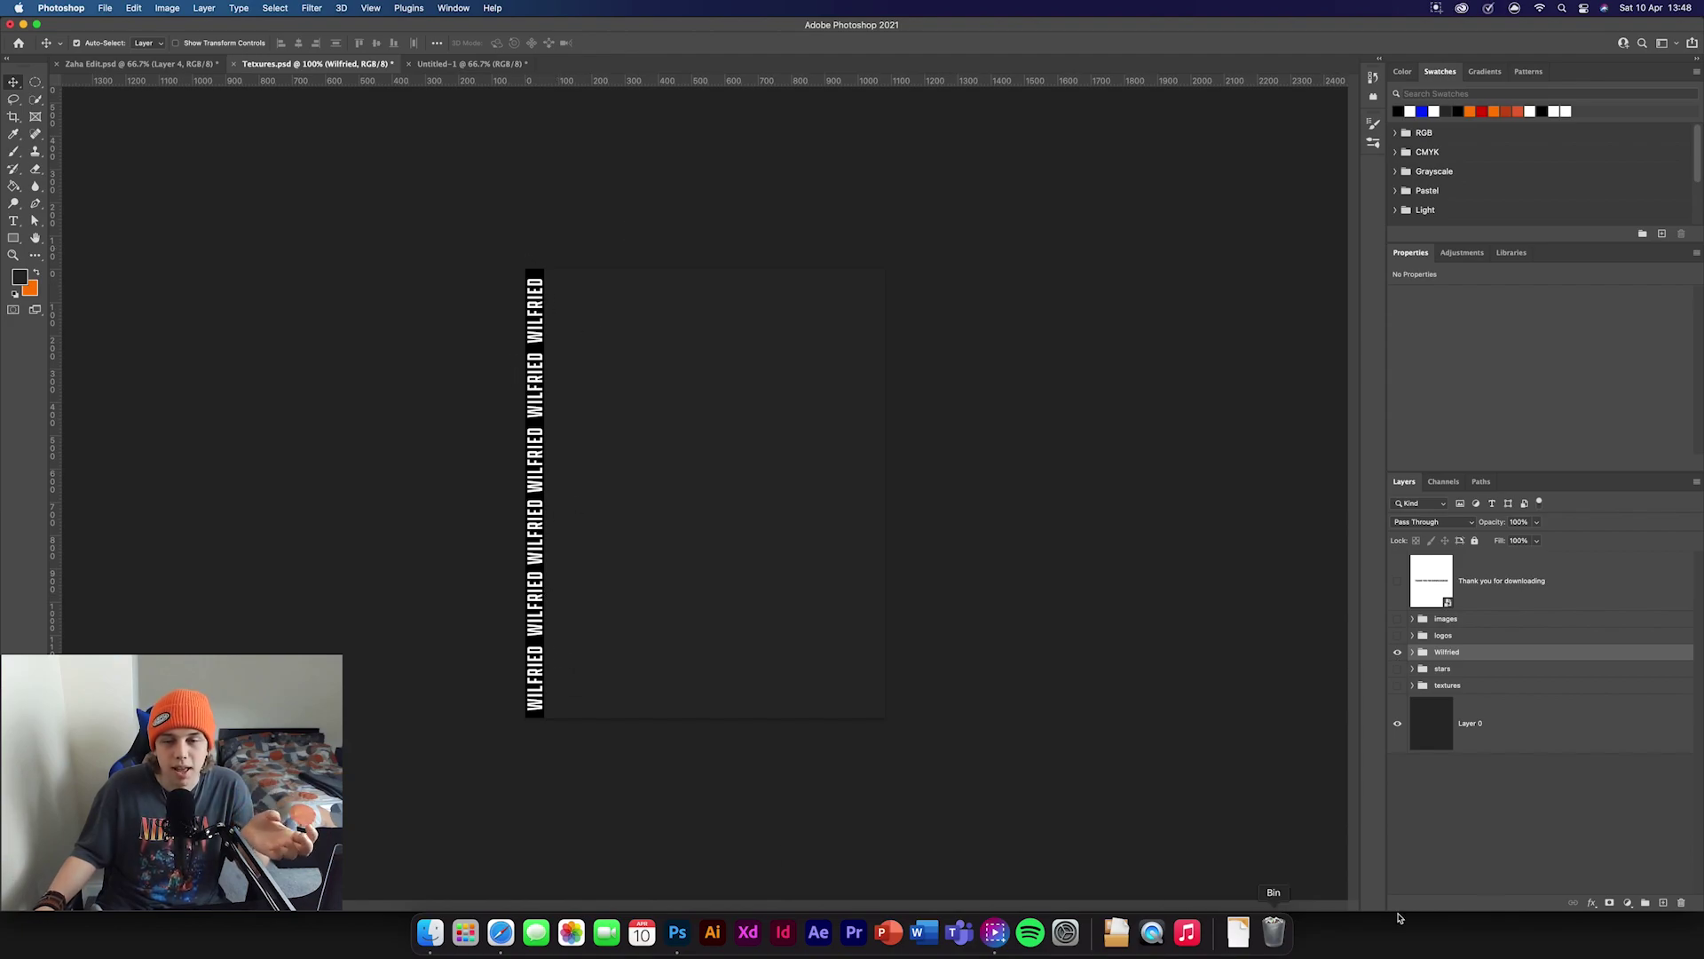
# - Hide the Wilfried group, expand the stars group and drag the copy 2 star into the poster
pyautogui.click(1398, 659)
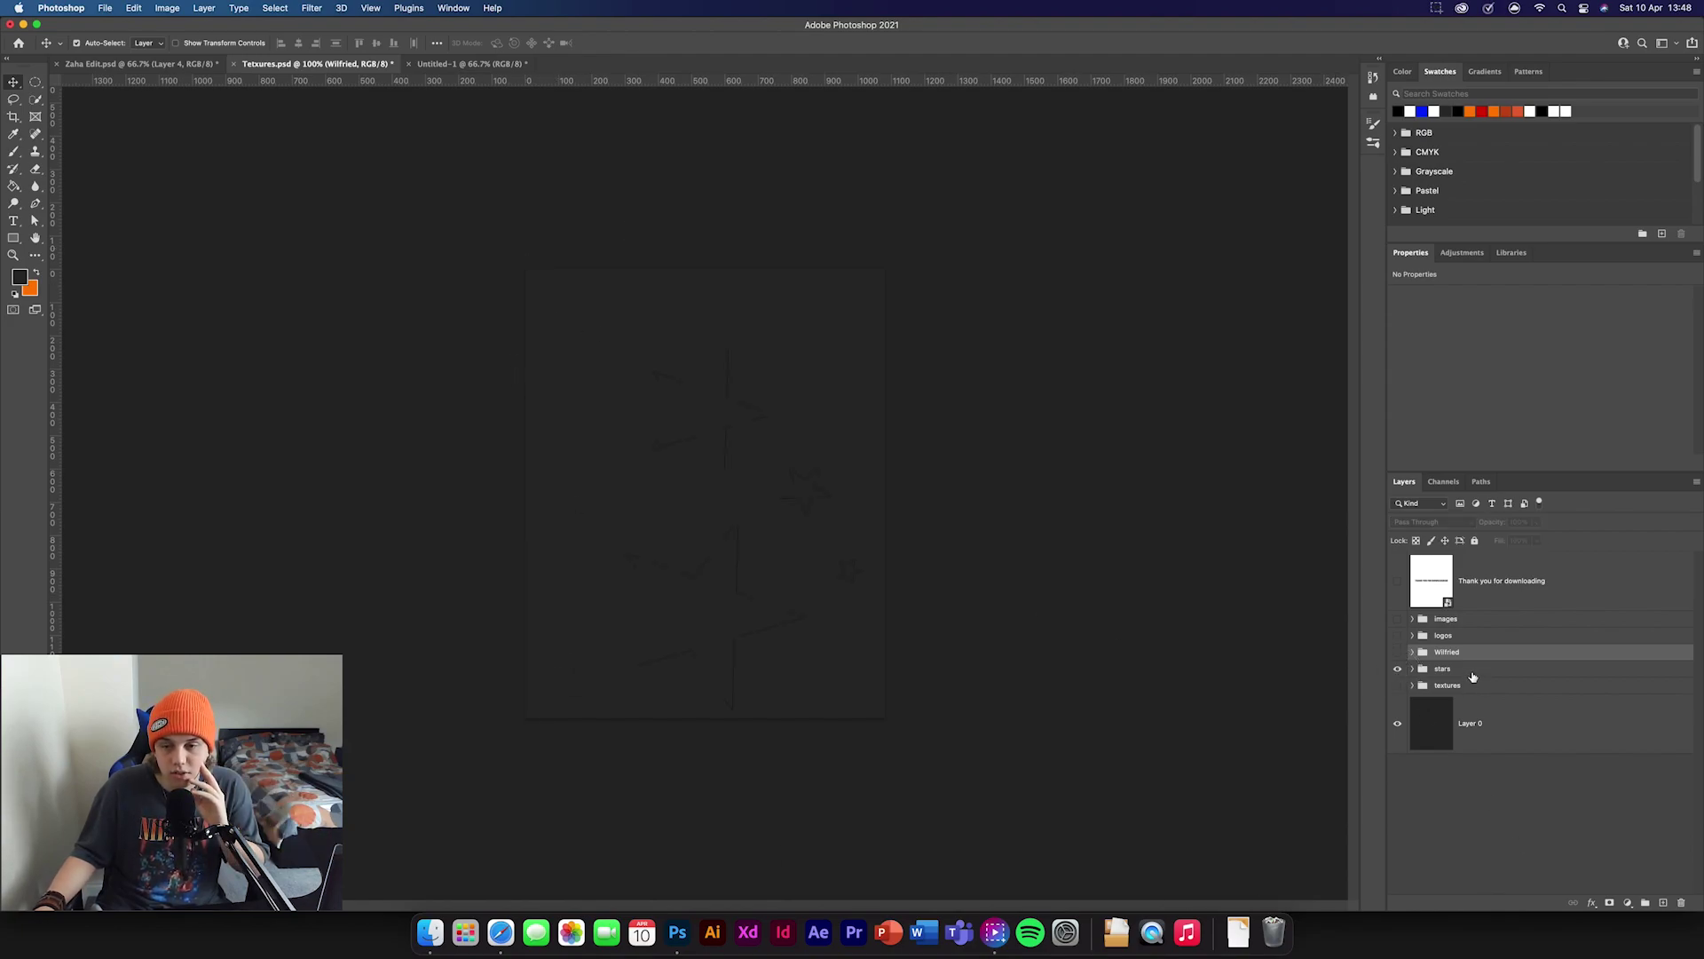
pyautogui.click(1470, 671)
pyautogui.click(1412, 671)
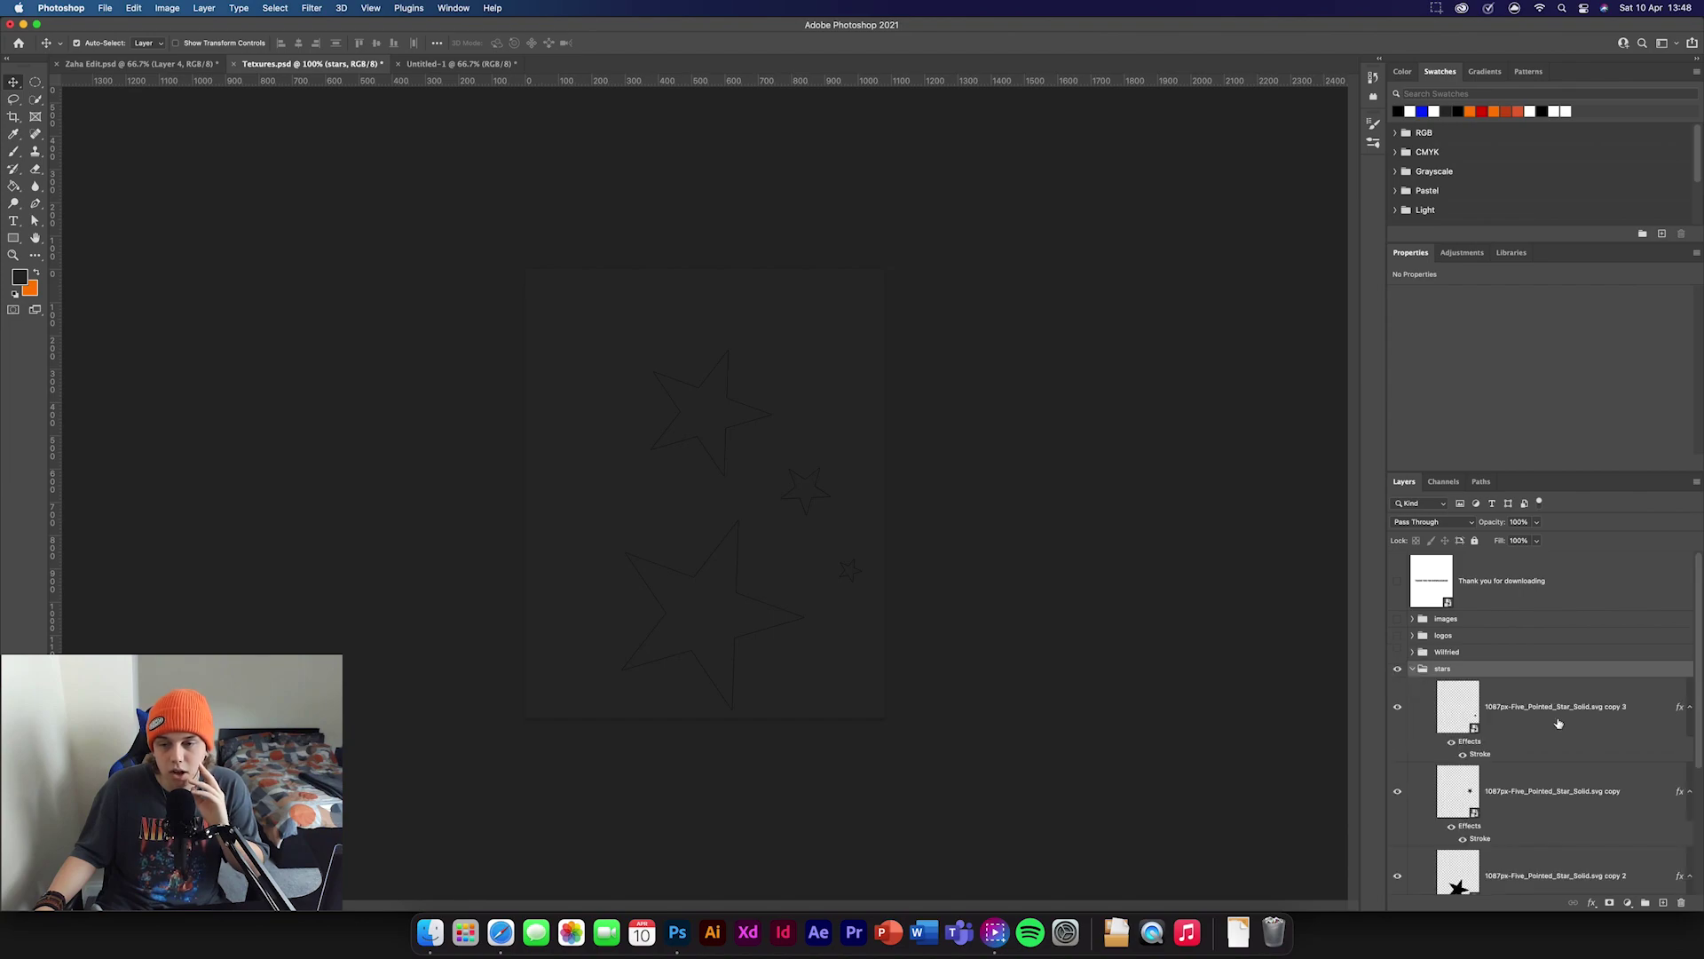
pyautogui.click(1542, 715)
pyautogui.scroll(-2, 1542, 741)
pyautogui.click(1524, 798)
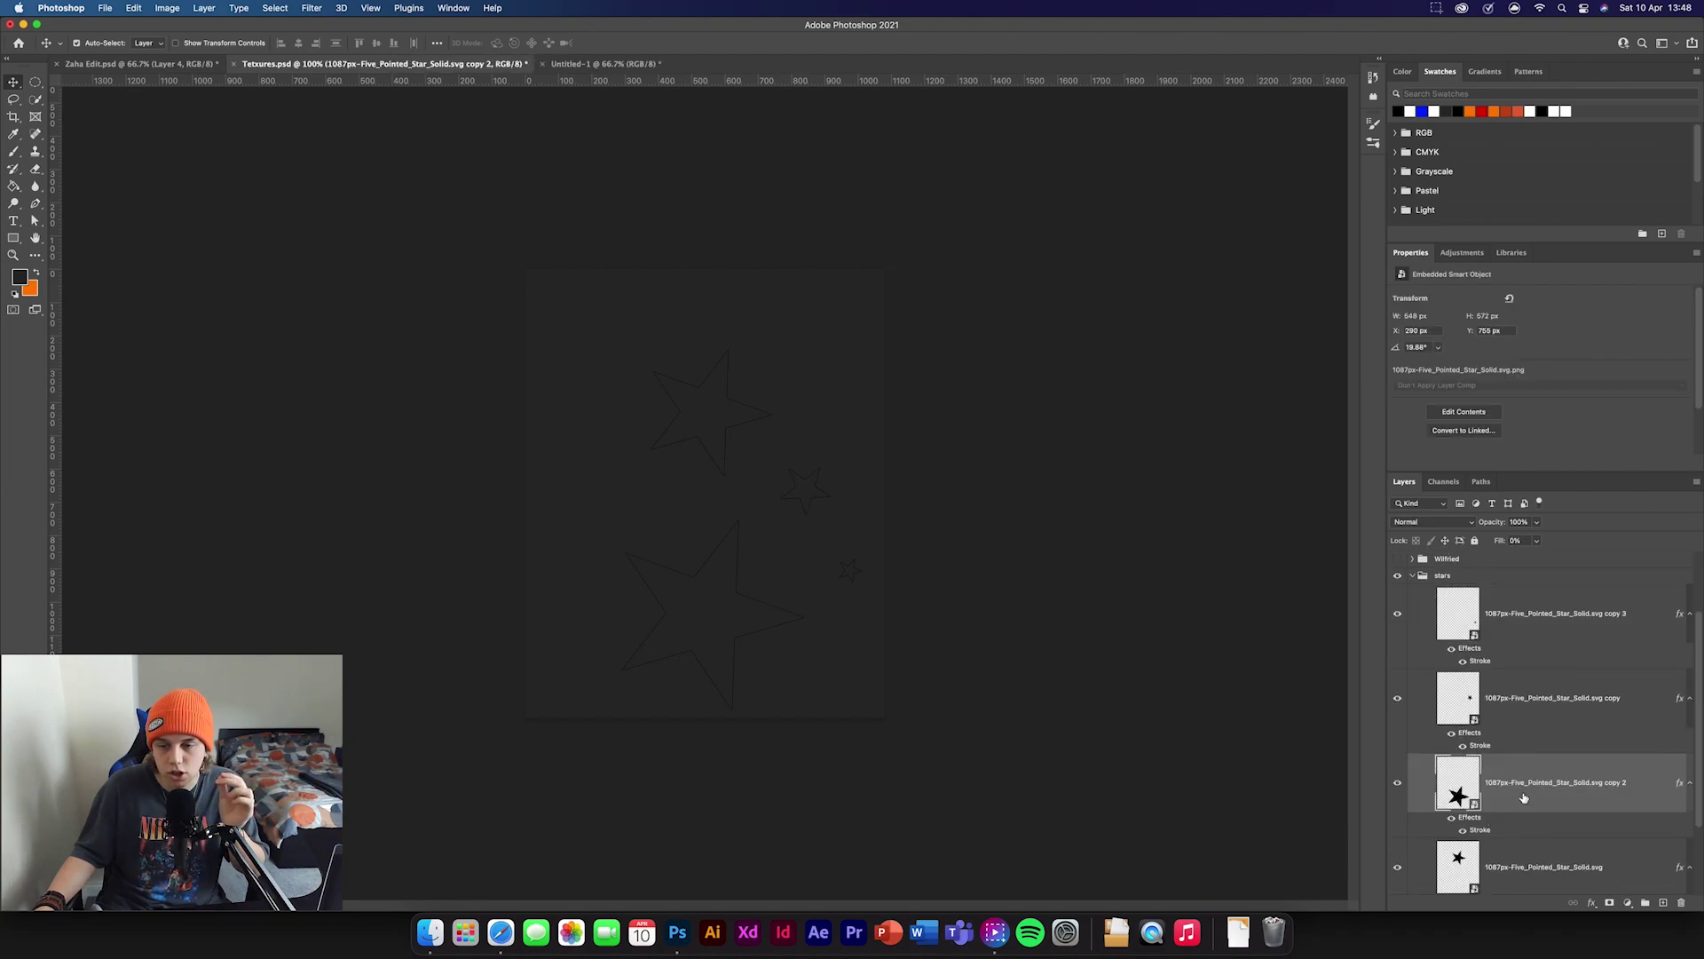
pyautogui.moveTo(1527, 803); pyautogui.dragTo(873, 346)
# - Move the star lower in the layer stack, place it beside the face and adjust its fill
pyautogui.moveTo(1595, 602); pyautogui.dragTo(1562, 799)
pyautogui.moveTo(919, 520); pyautogui.dragTo(902, 469)
pyautogui.hotkey('ctrl', 't')
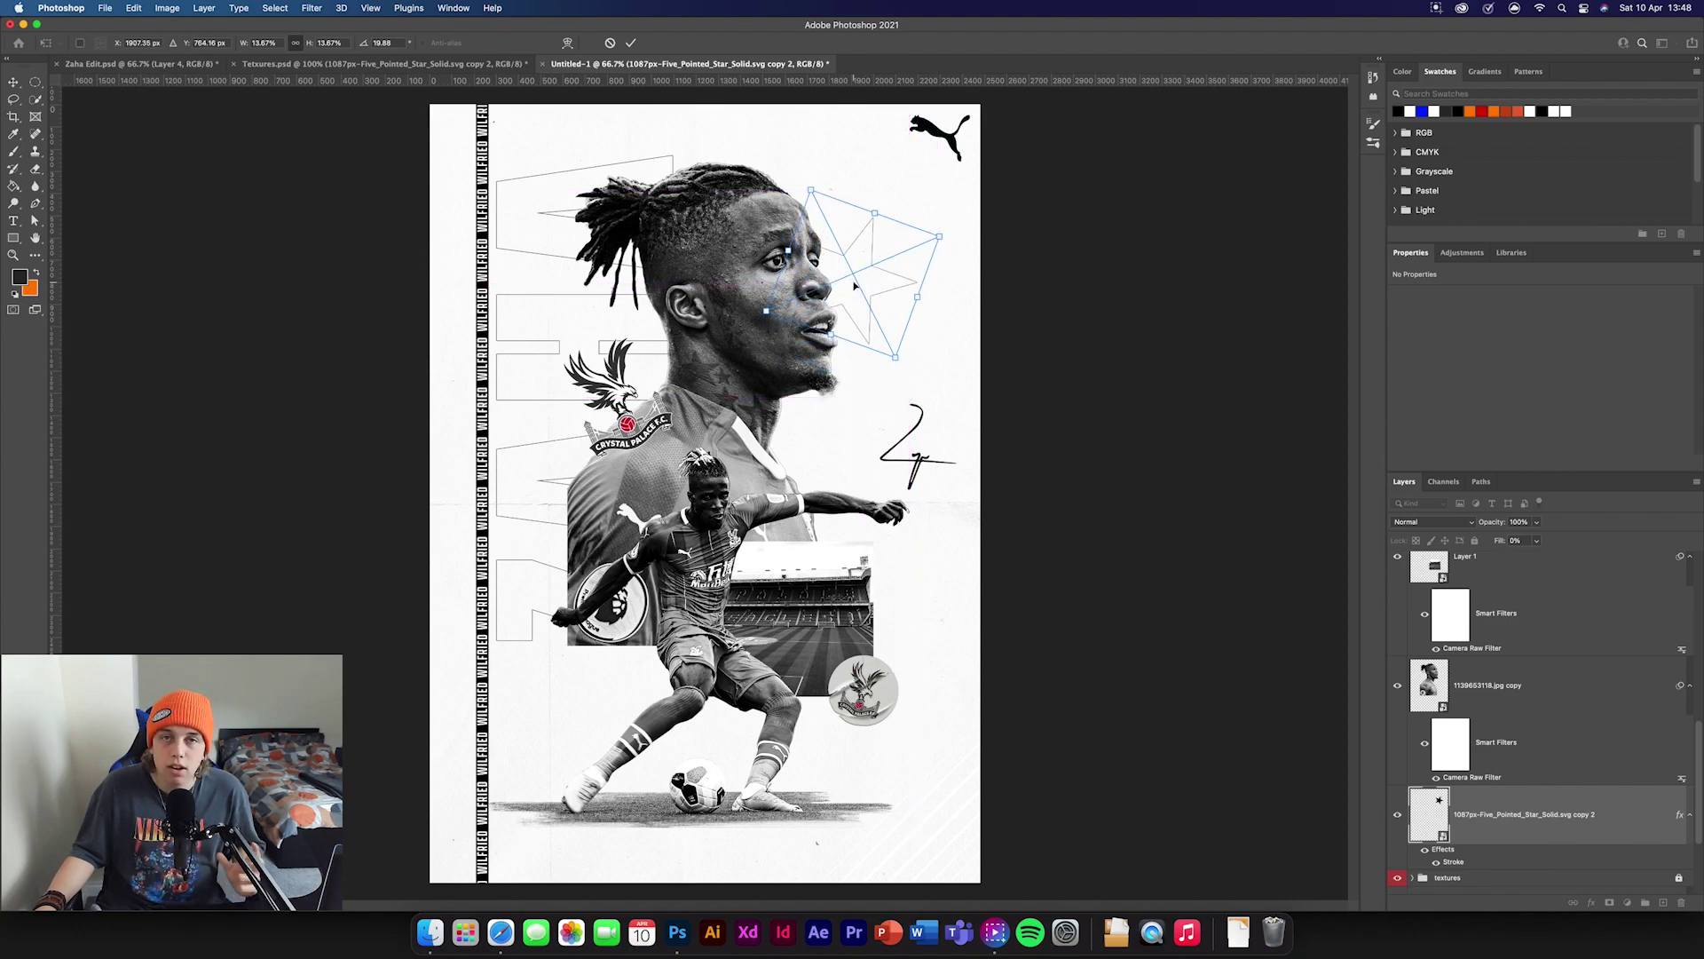
pyautogui.click(632, 44)
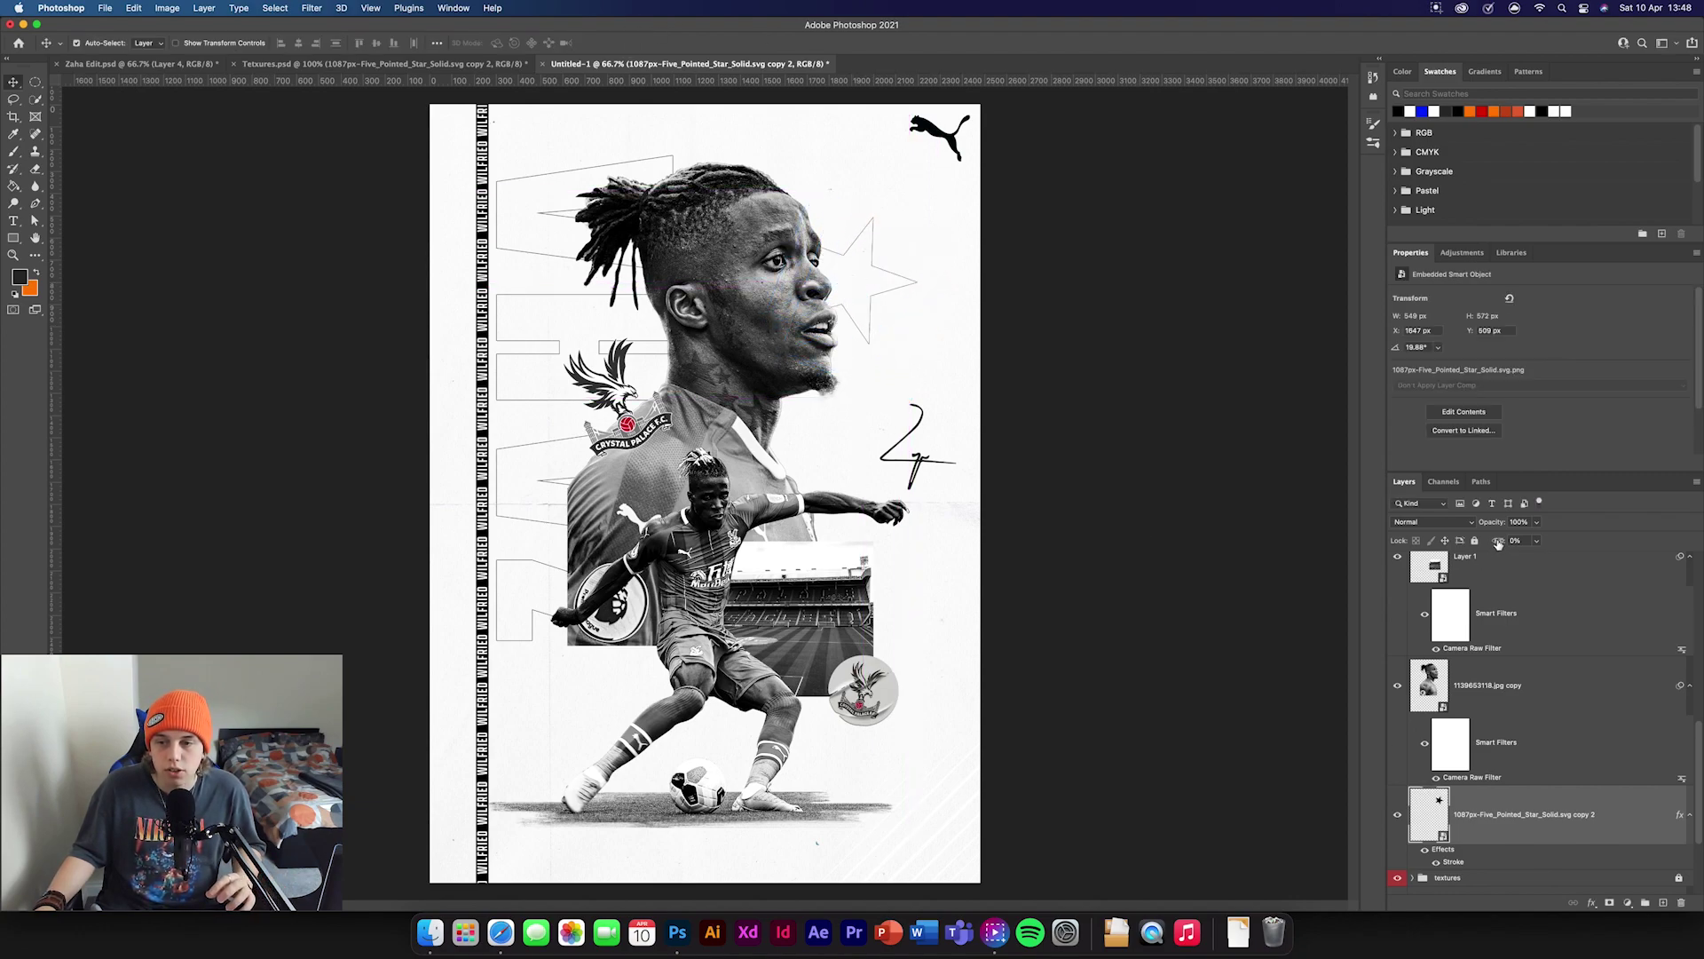
pyautogui.moveTo(1497, 544); pyautogui.dragTo(1132, 522)
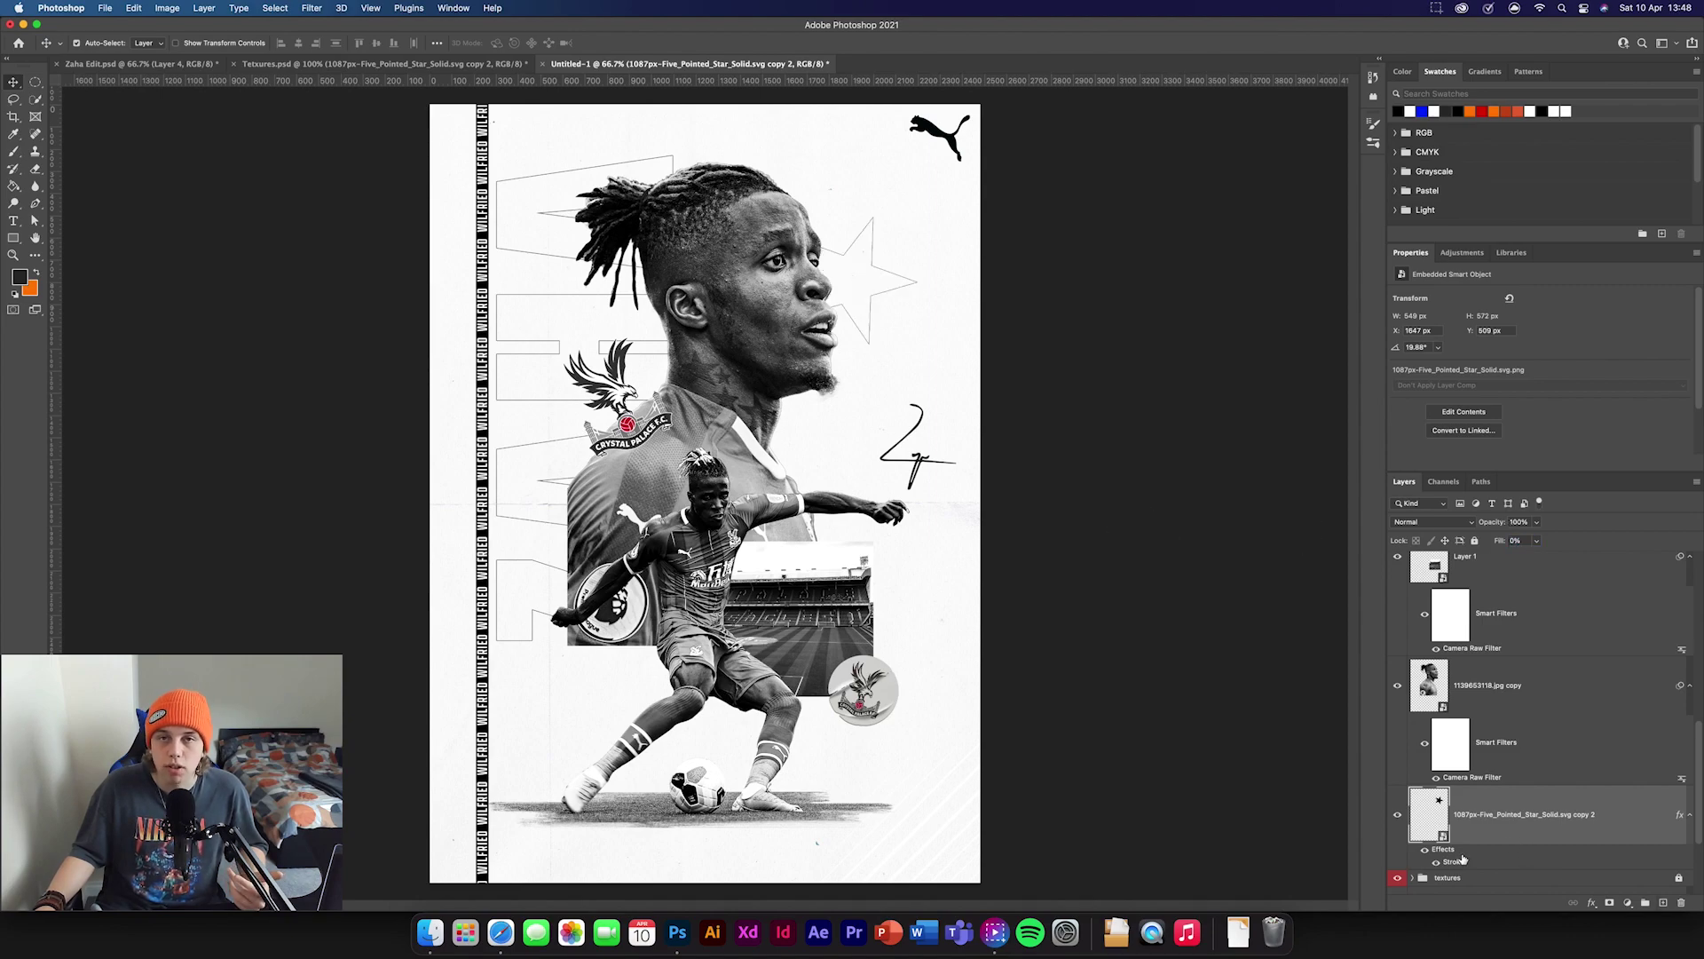
# - Duplicate the star, move the copy down near the face, and nudge the signature down-left
pyautogui.press('super+j')
pyautogui.press('super+t')
pyautogui.moveTo(873, 293); pyautogui.dragTo(877, 377)
pyautogui.click(631, 44)
pyautogui.moveTo(926, 465); pyautogui.dragTo(923, 471)
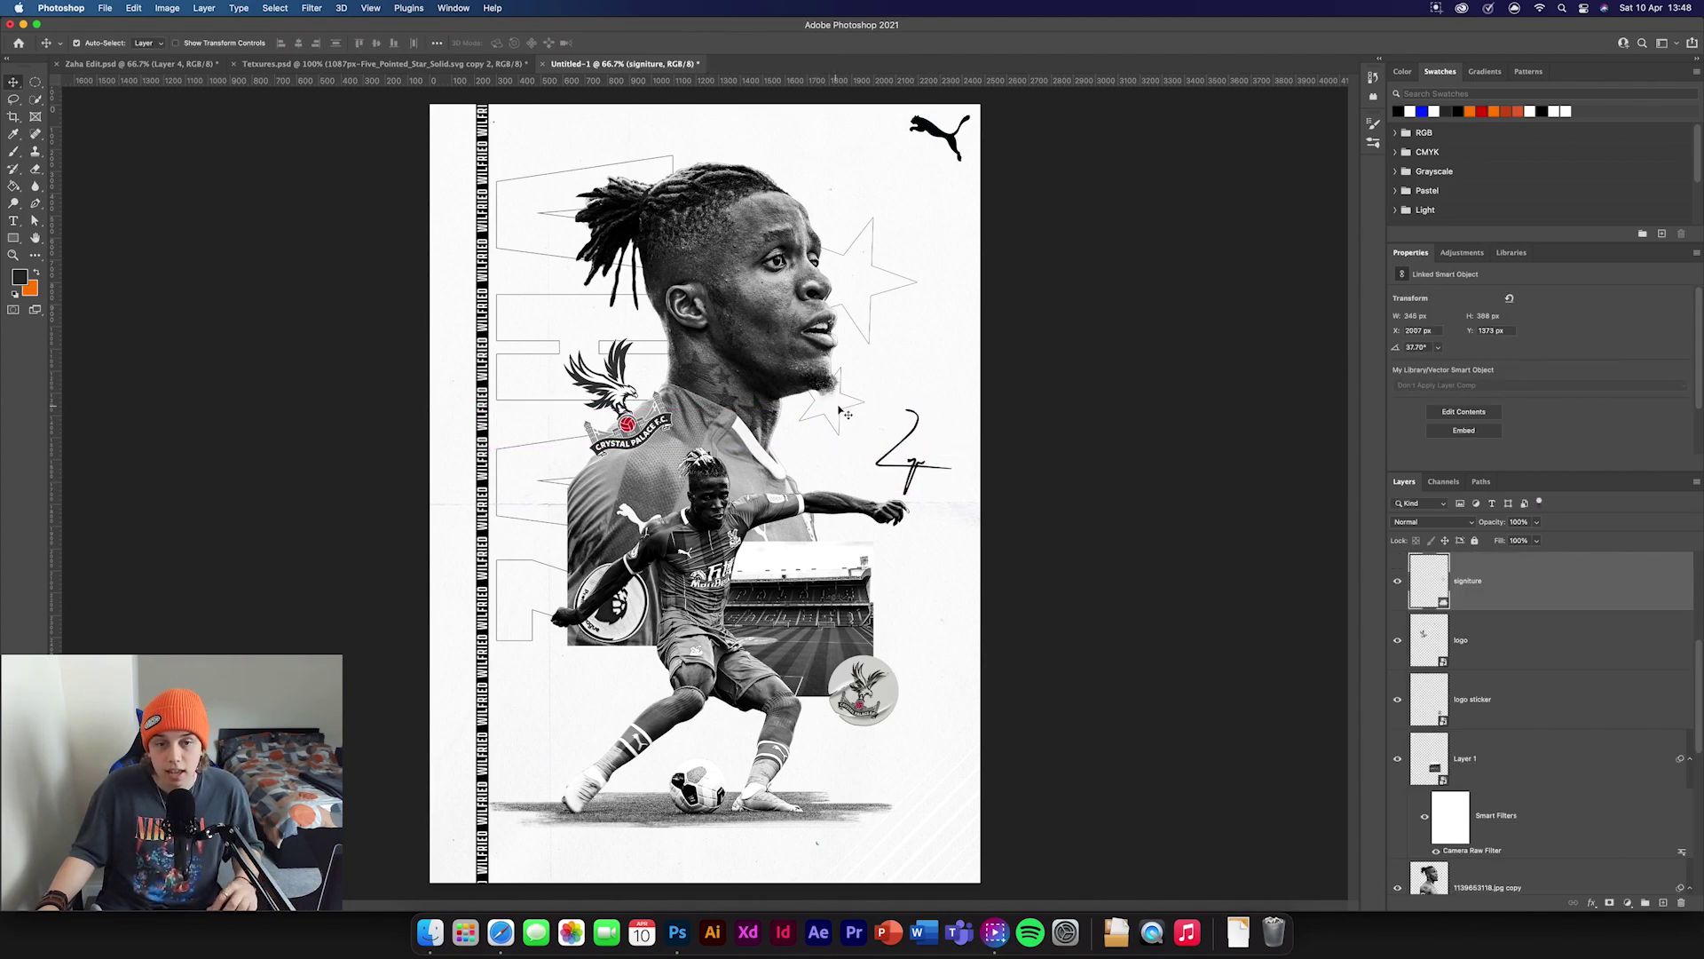
# - Duplicate the small star, then shrink the copy and move it beside the face
pyautogui.scroll(-5, 1544, 711)
pyautogui.click(1573, 691)
pyautogui.hotkey('ctrl', 'j')
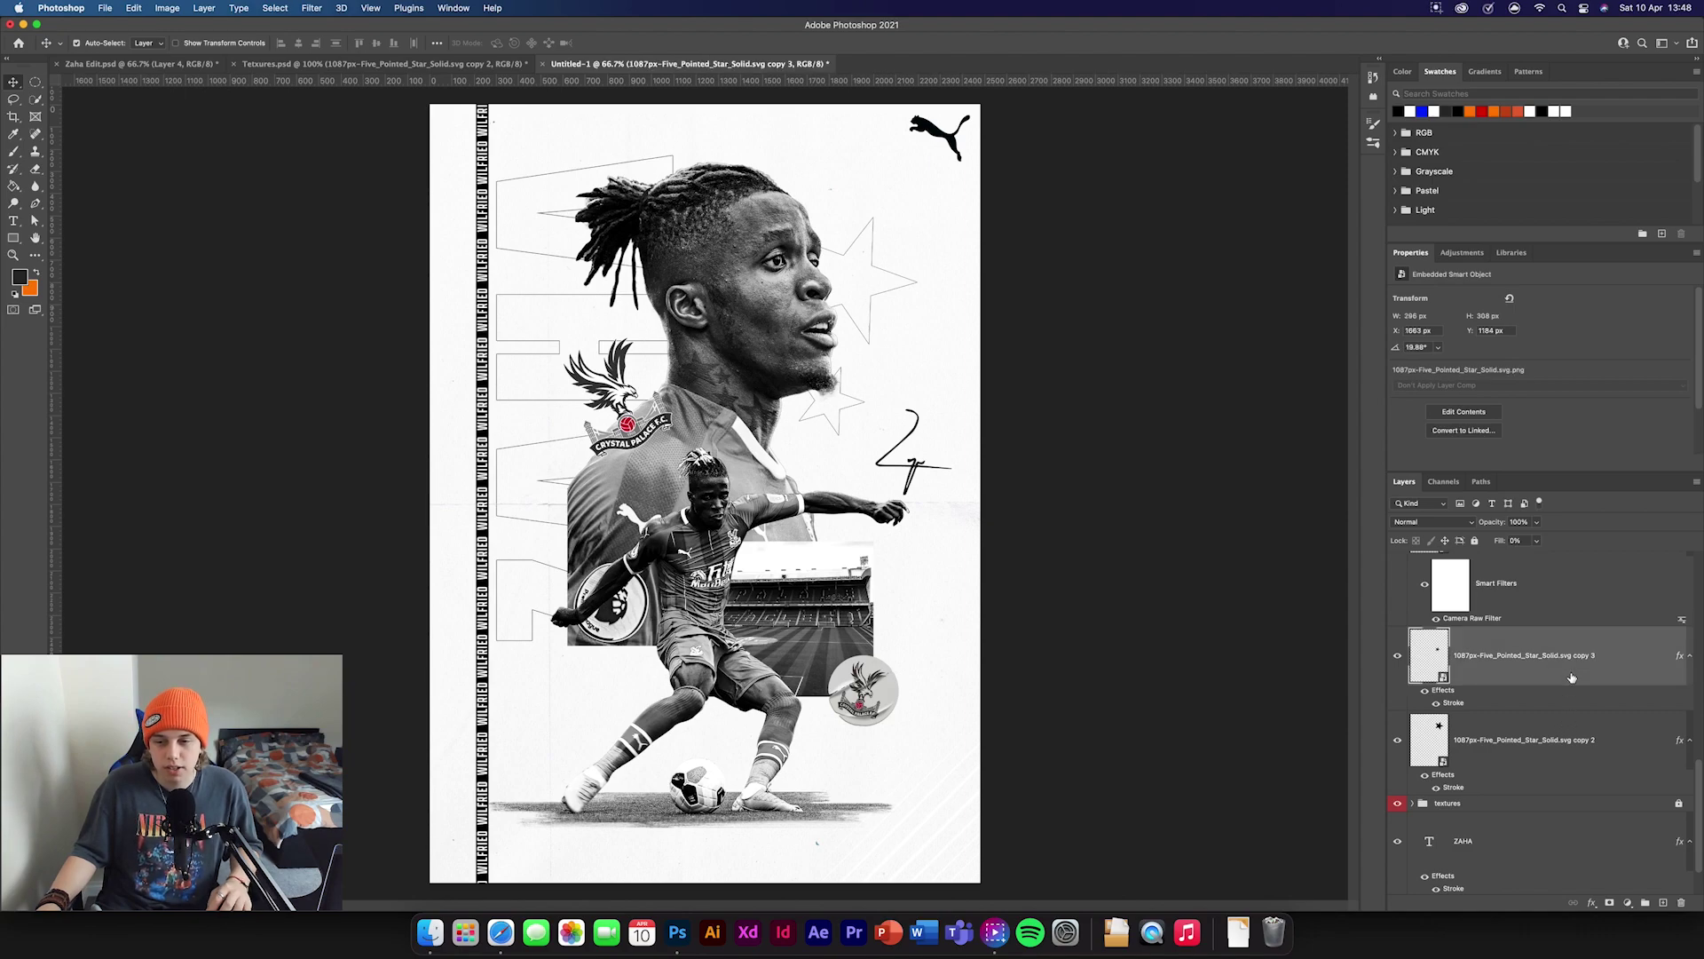
pyautogui.hotkey('ctrl', 't')
pyautogui.moveTo(852, 416); pyautogui.dragTo(926, 348)
pyautogui.click(630, 42)
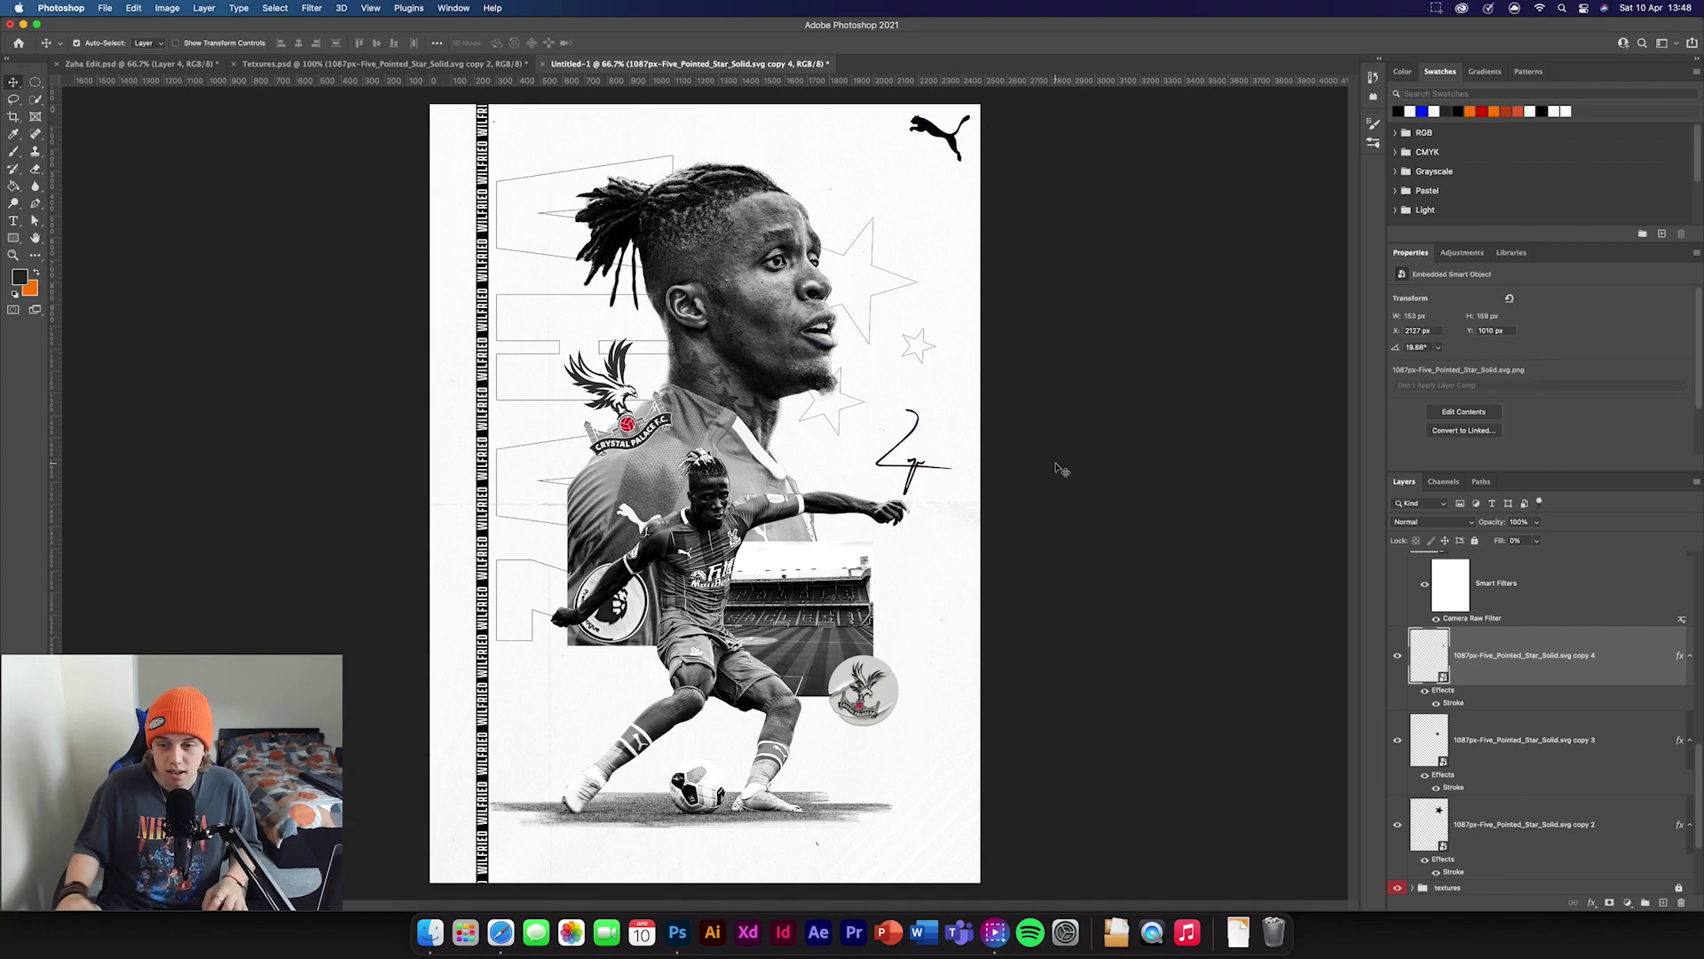
# - Add another star copy near the top of the poster, then select the Wilfried group
pyautogui.hotkey('ctrl', 'j')
pyautogui.hotkey('ctrl', 't')
pyautogui.moveTo(919, 351); pyautogui.dragTo(847, 192)
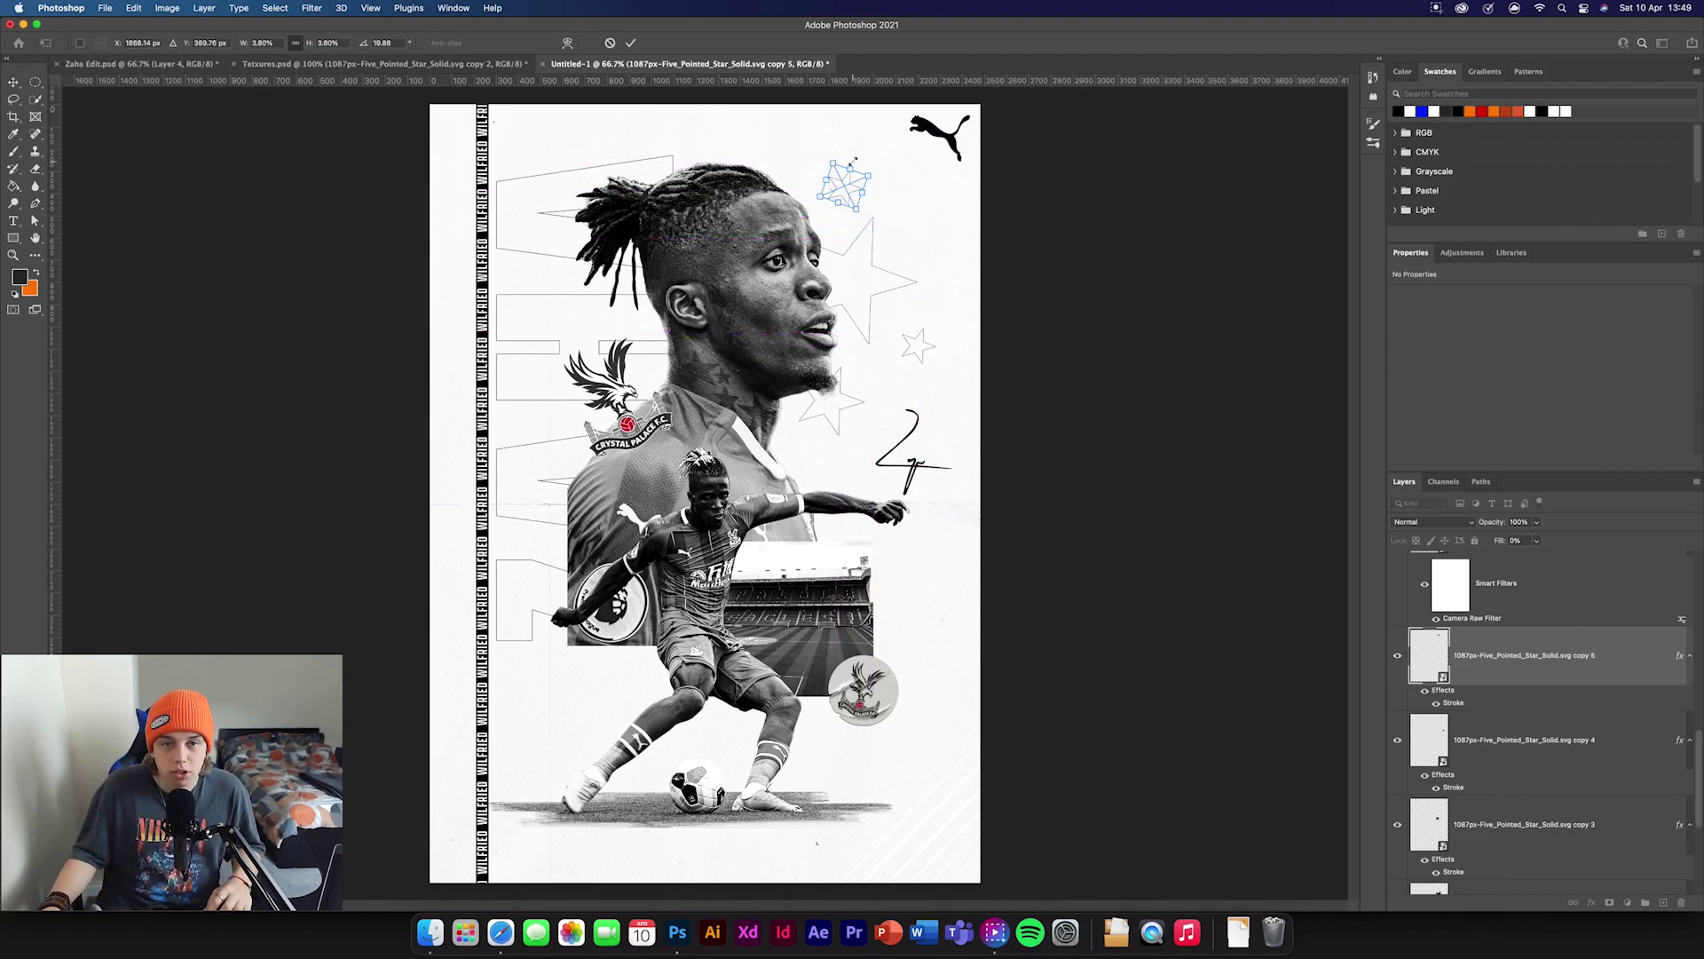
pyautogui.click(631, 42)
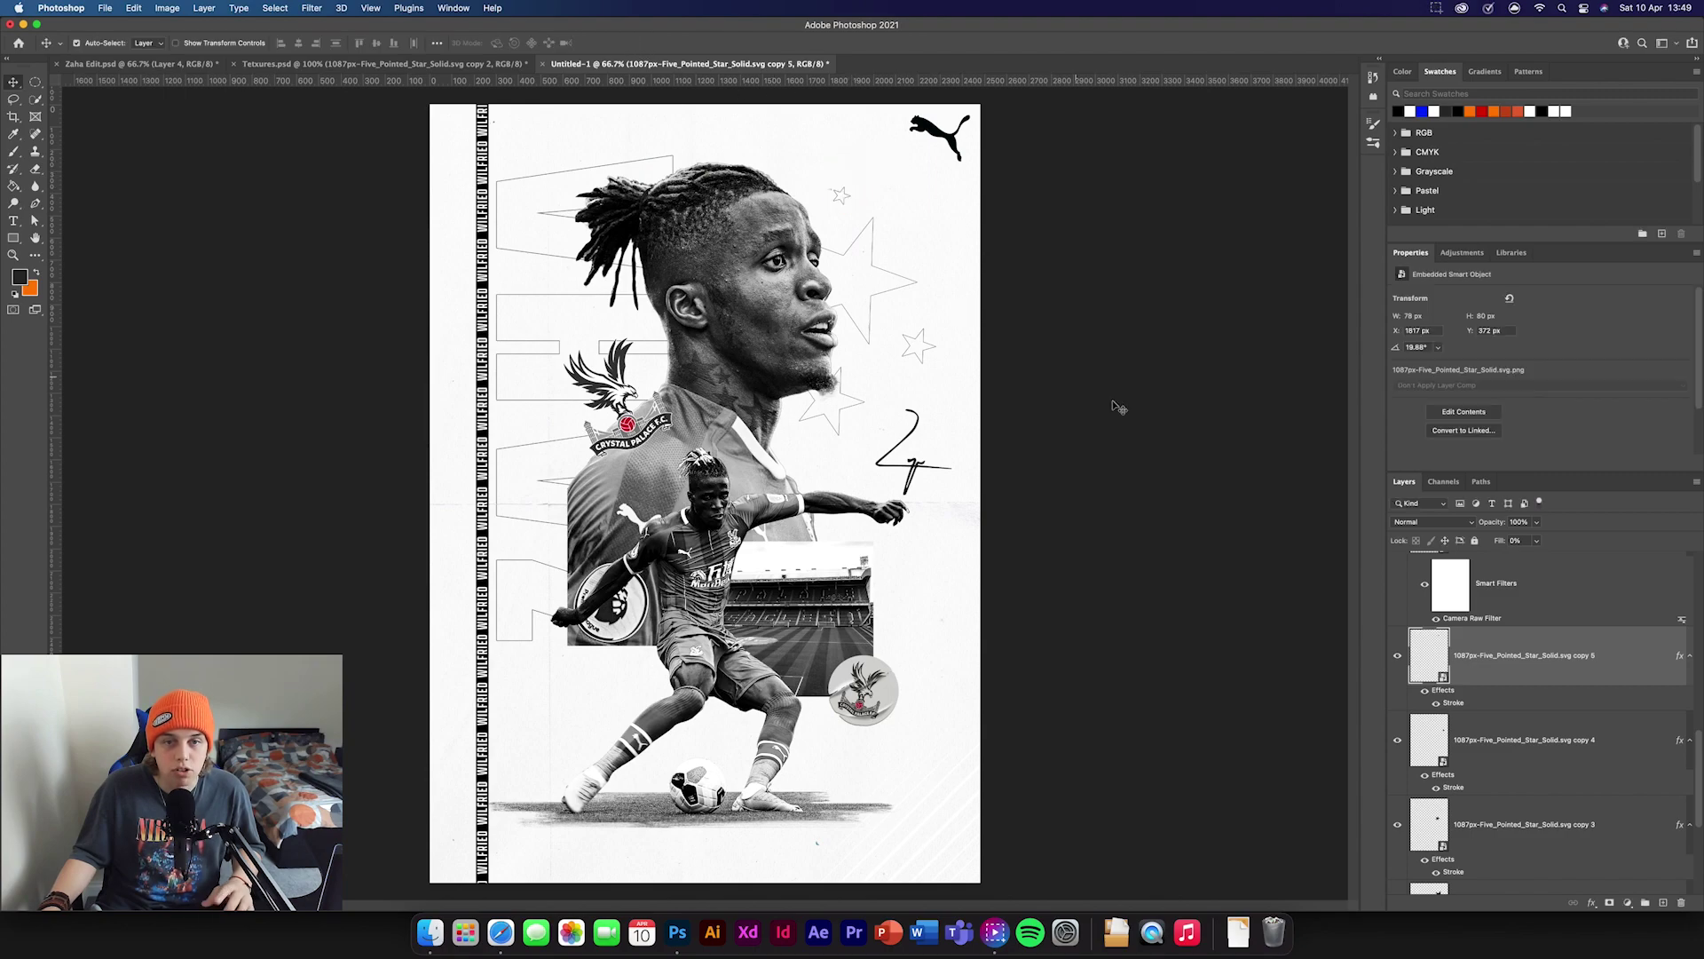
pyautogui.click(1132, 423)
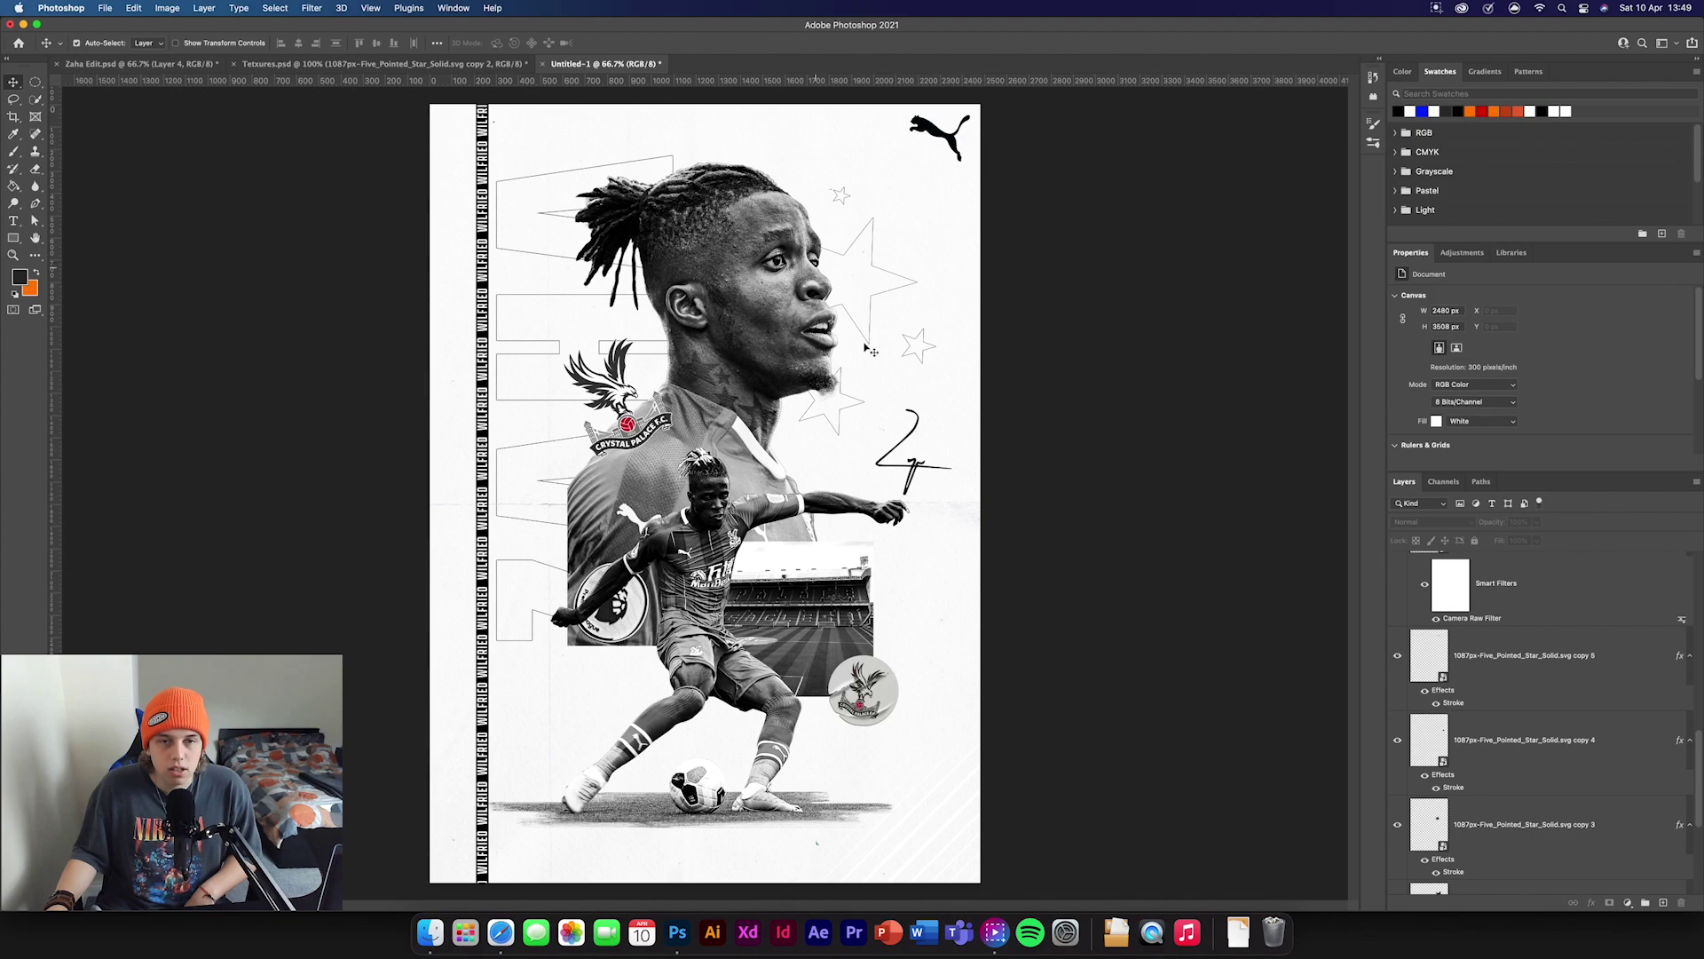
pyautogui.scroll(-5, 1544, 634)
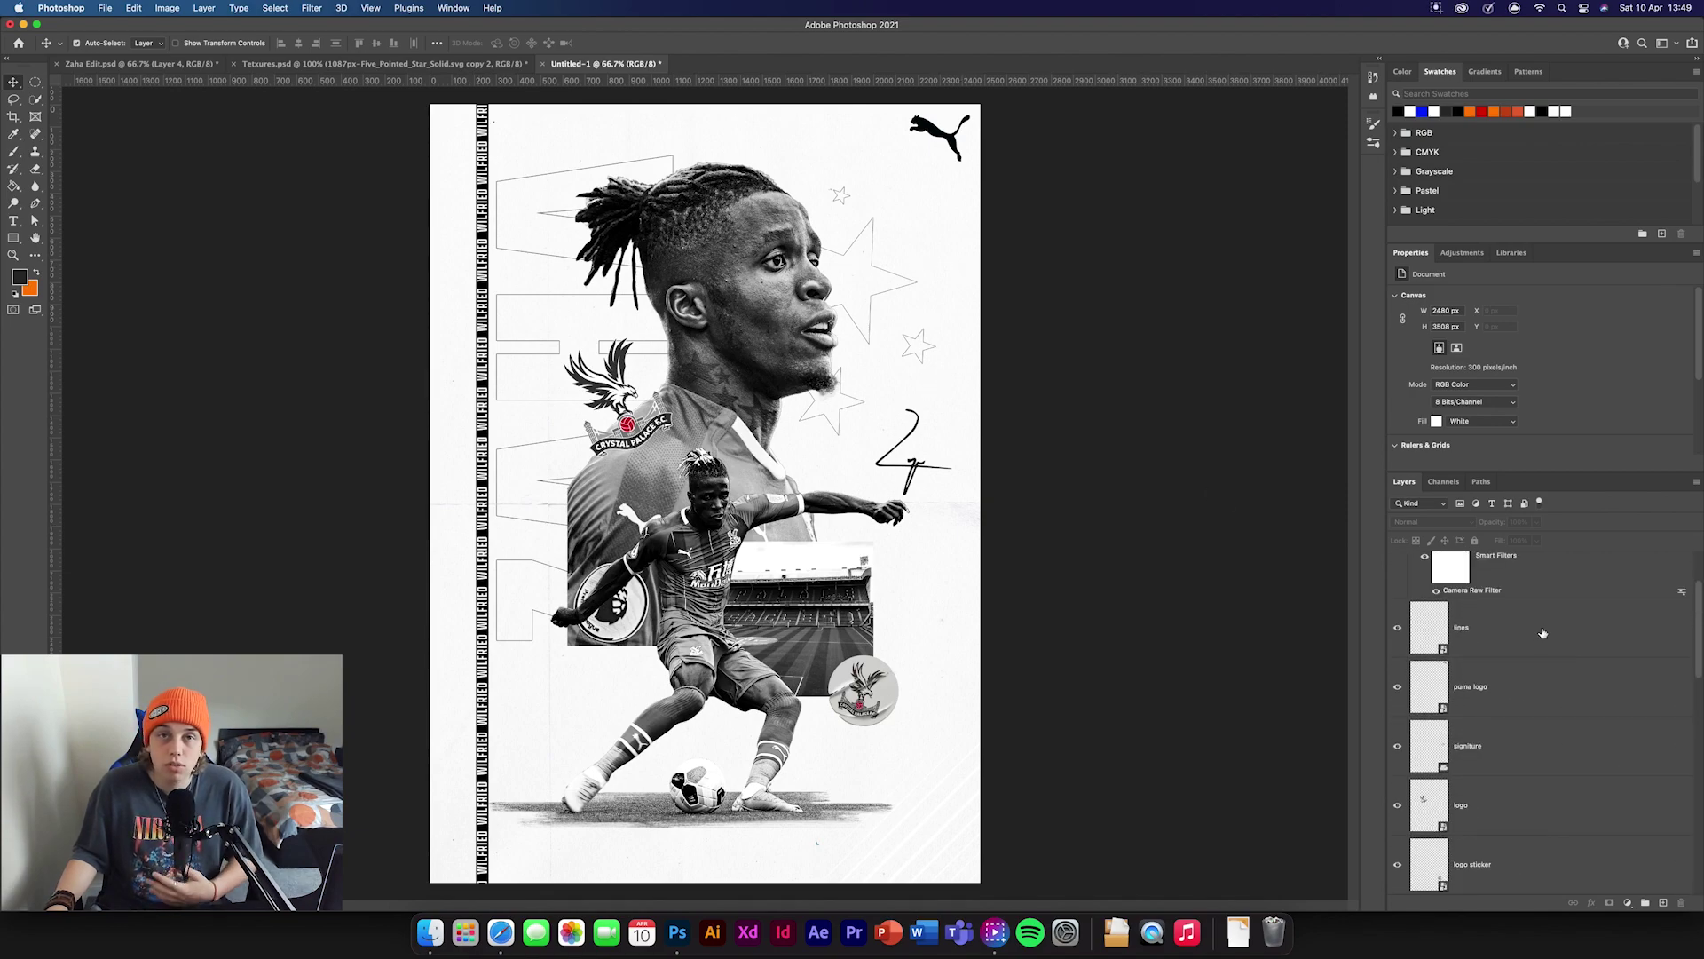
pyautogui.scroll(2, 1544, 634)
pyautogui.click(1507, 561)
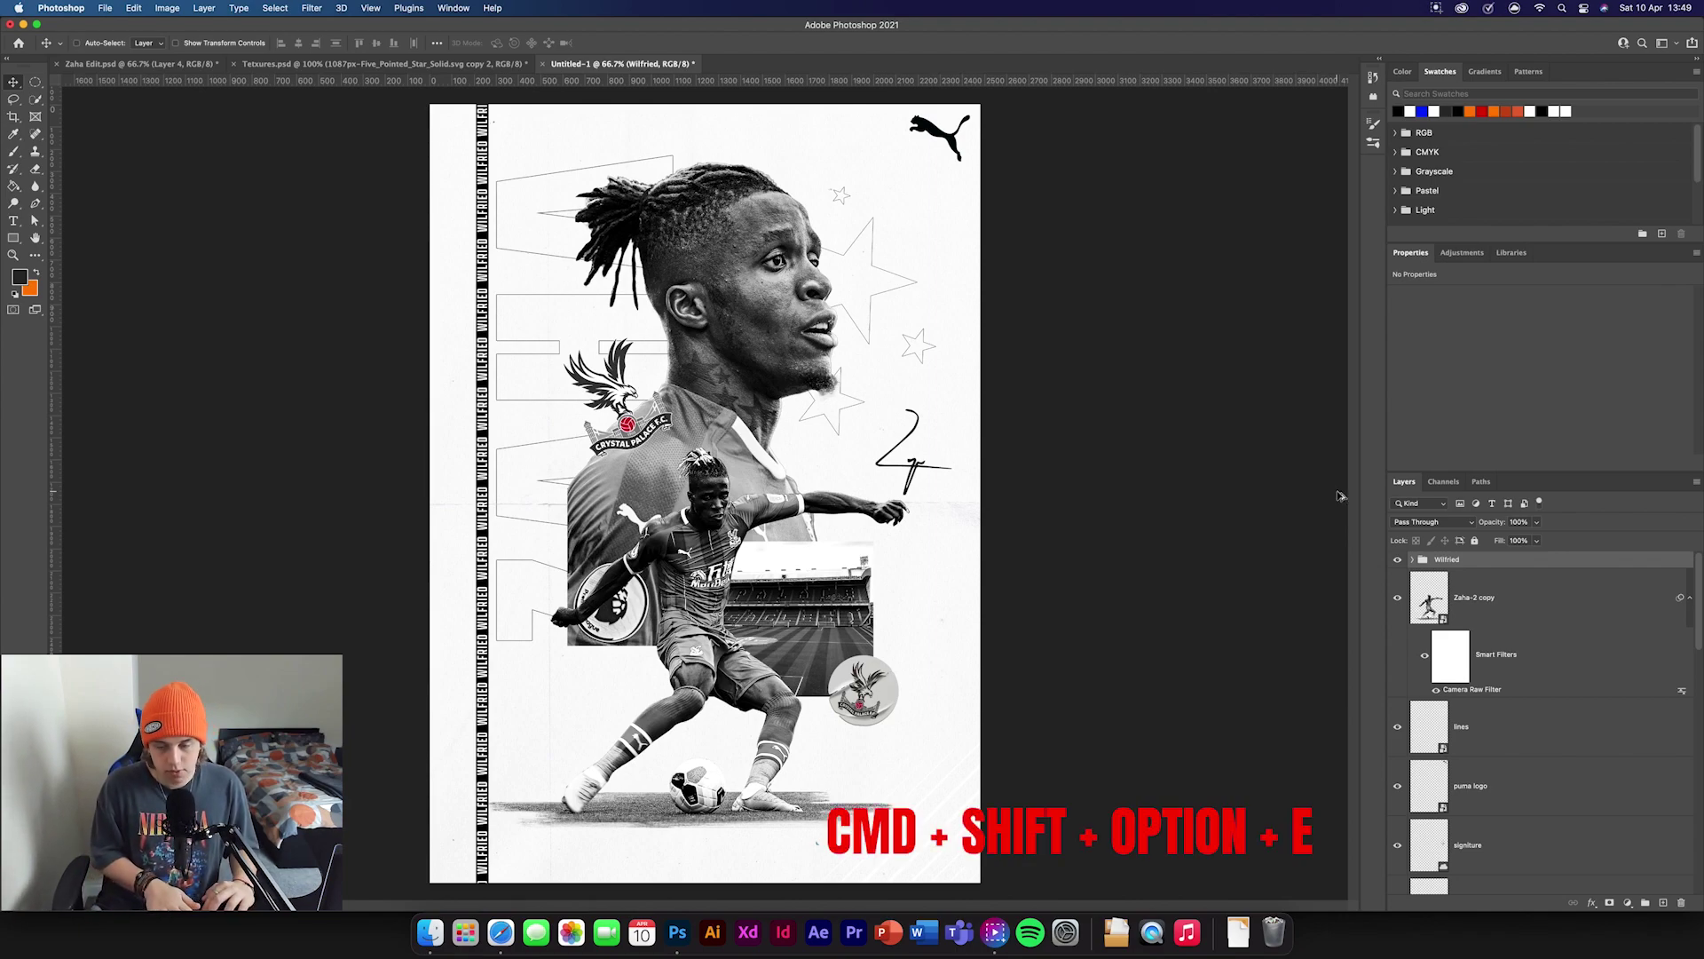
# - Stamp all visible layers into a new Layer 2 and apply the Camera Raw Filter to it
pyautogui.press('super+shift+alt+e')
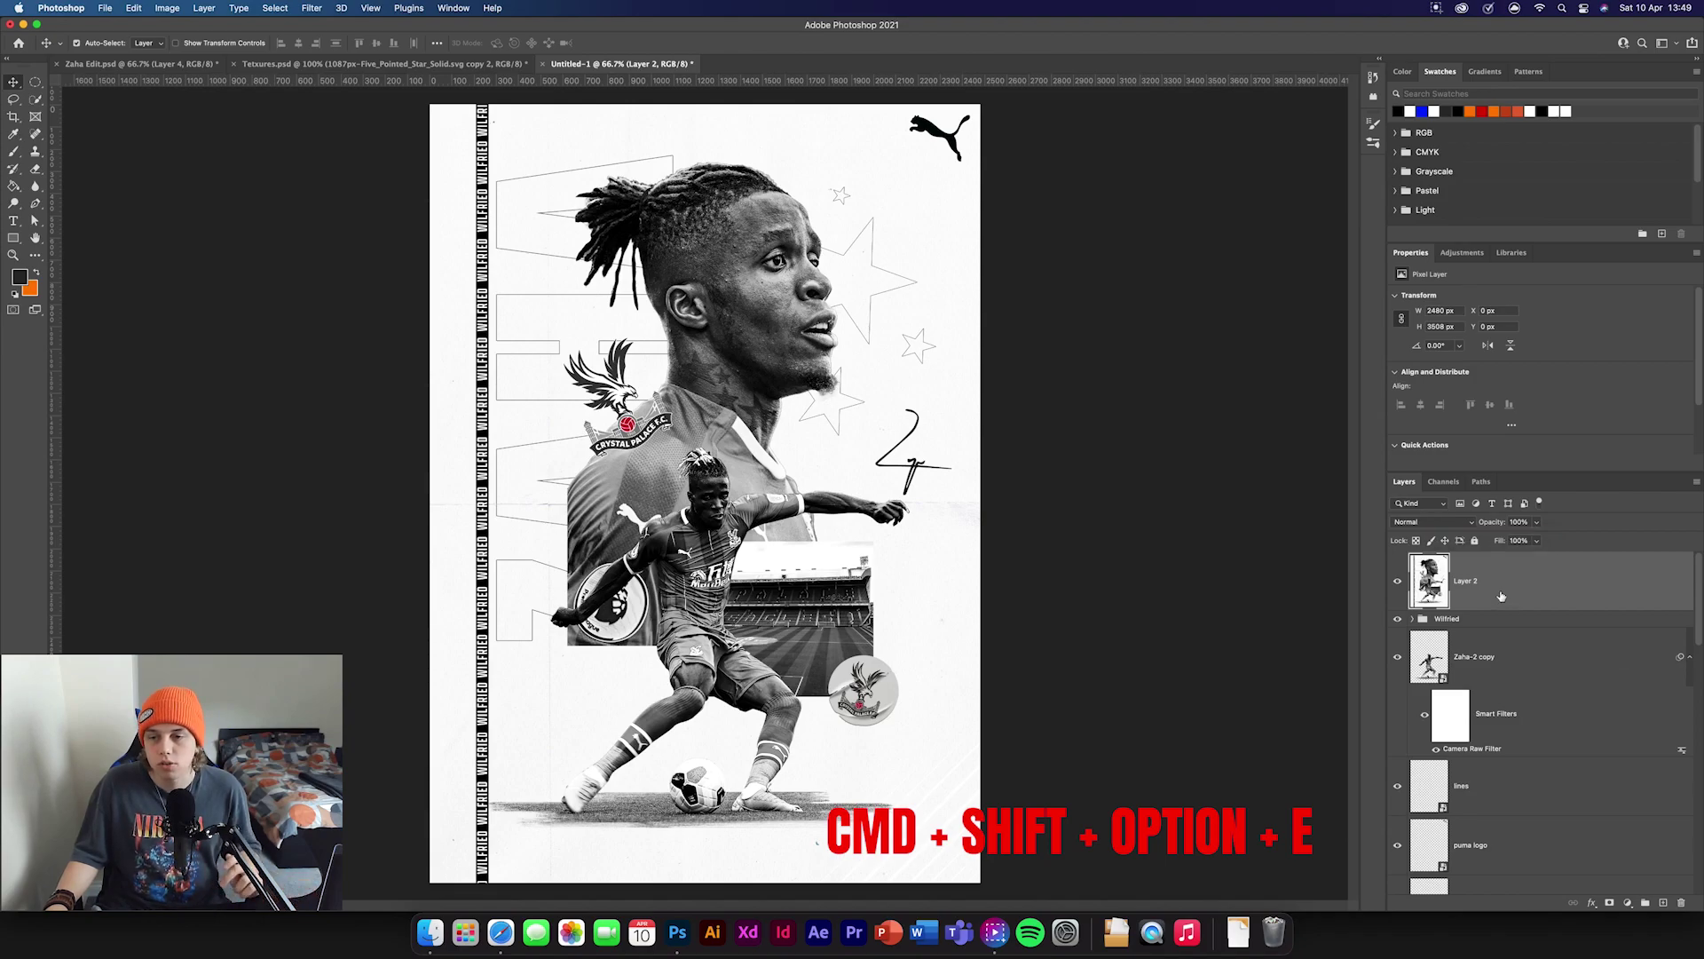
pyautogui.click(312, 8)
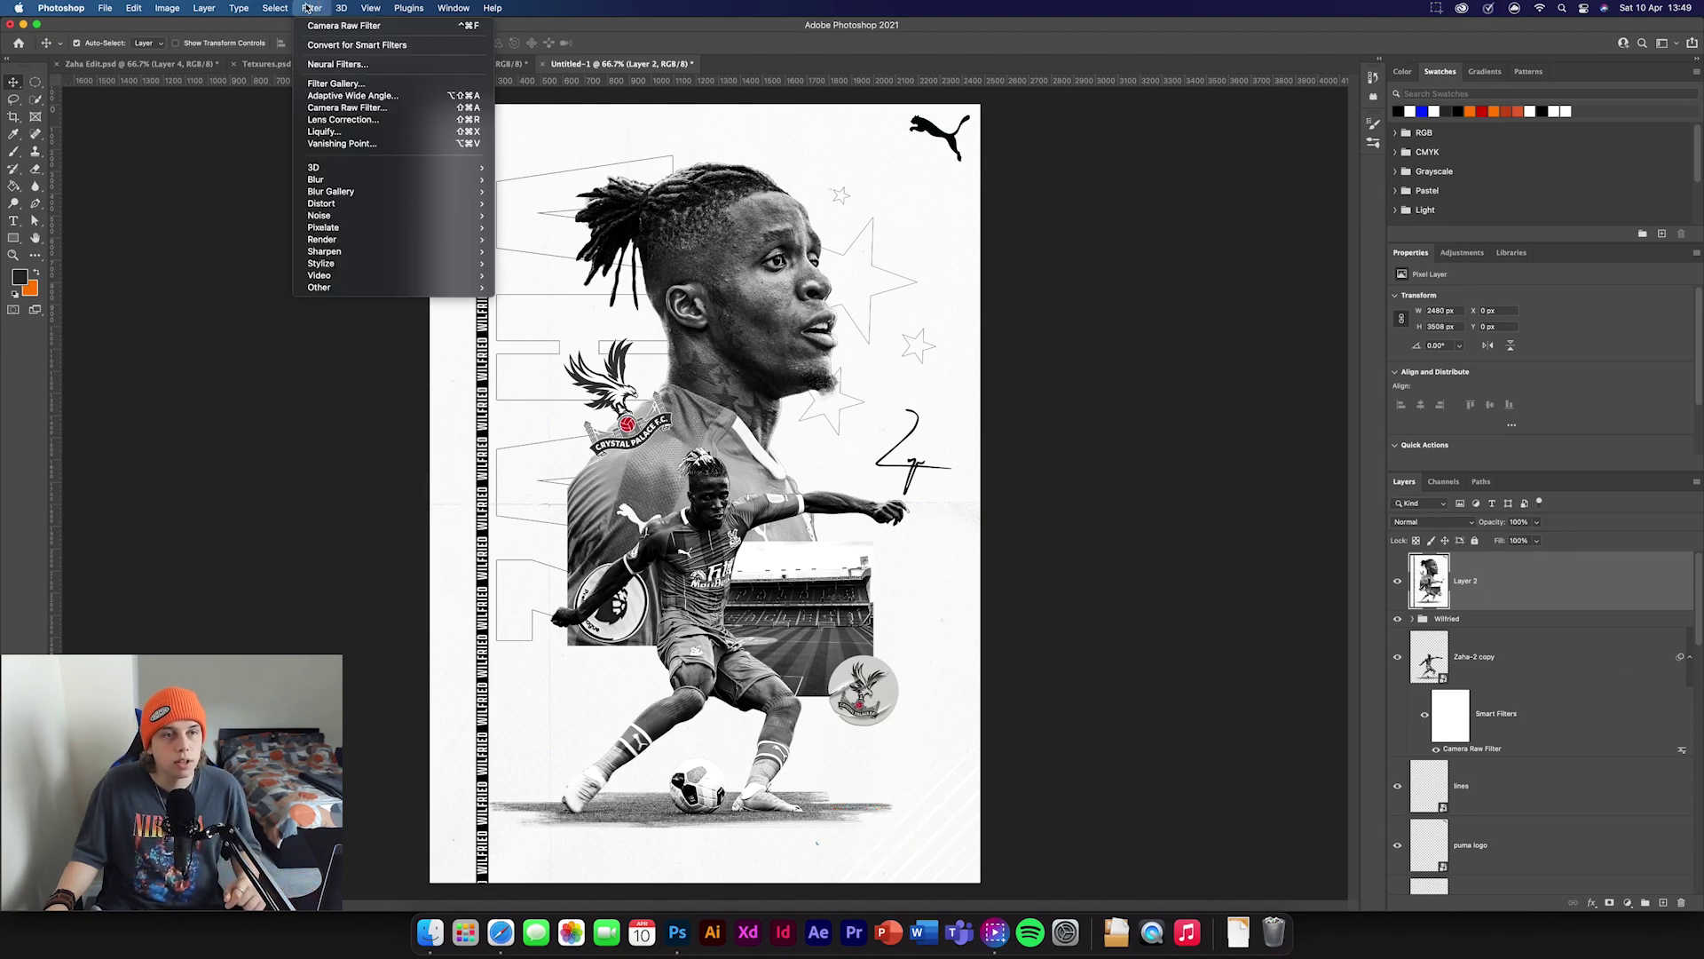
pyautogui.click(335, 109)
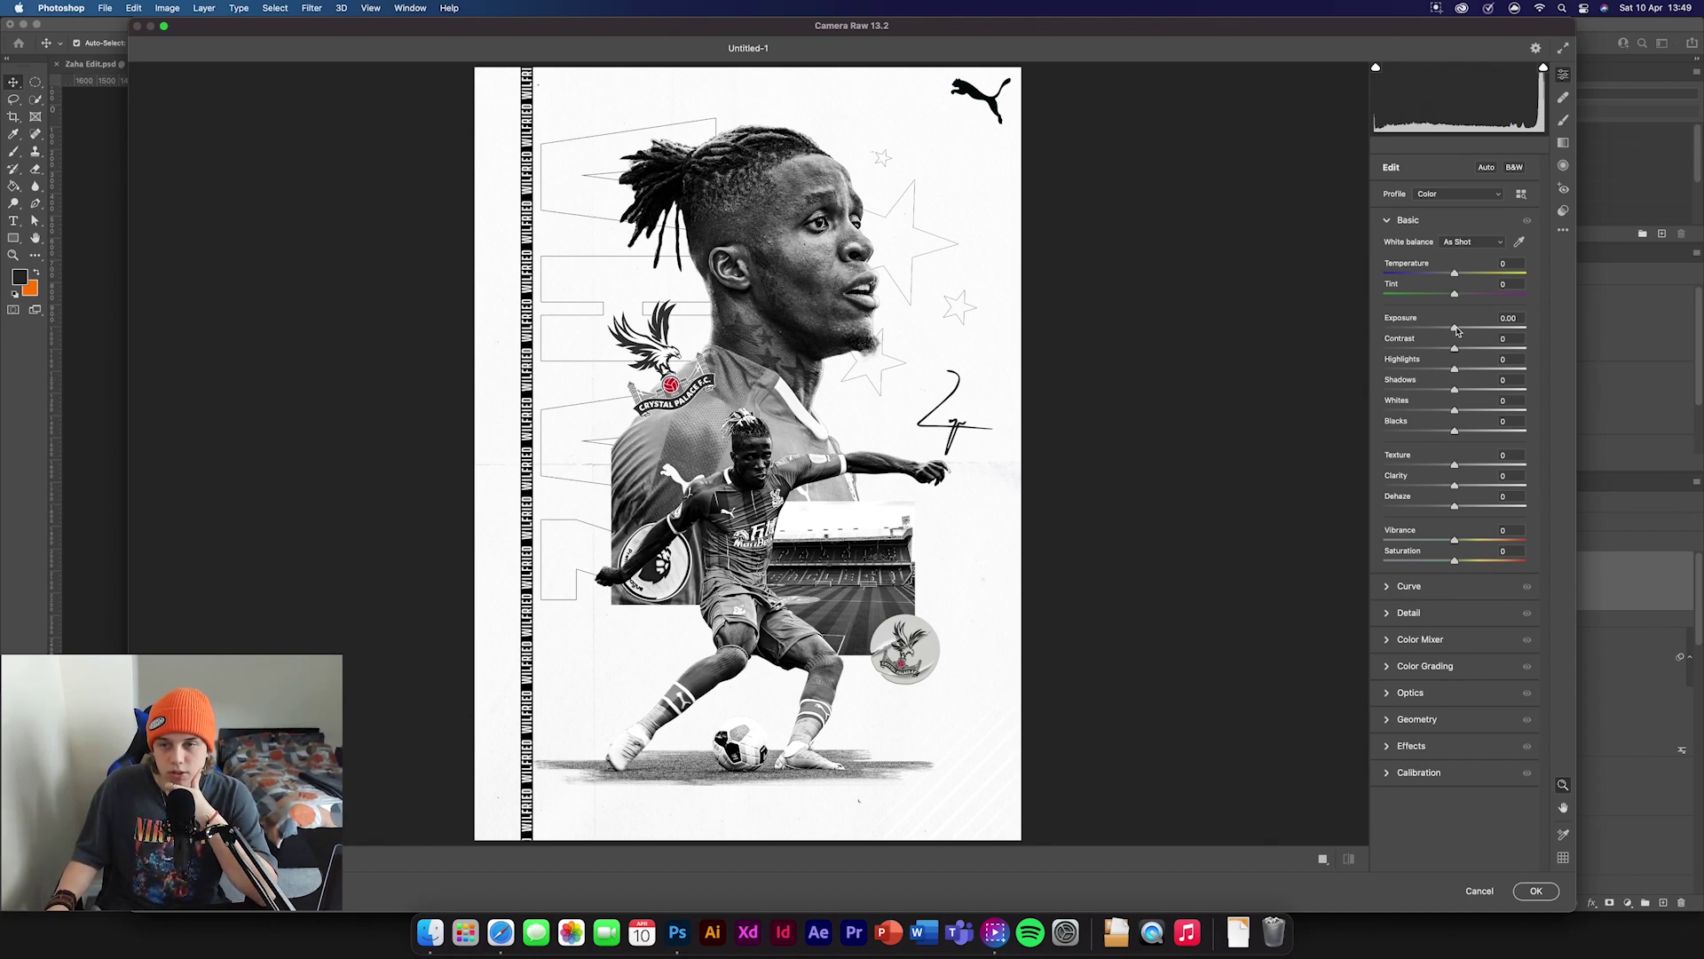
# - In Camera Raw, raise Exposure to +0.15, add a contrast tone curve and set Sharpening to 123
pyautogui.moveTo(1455, 329); pyautogui.dragTo(1478, 487)
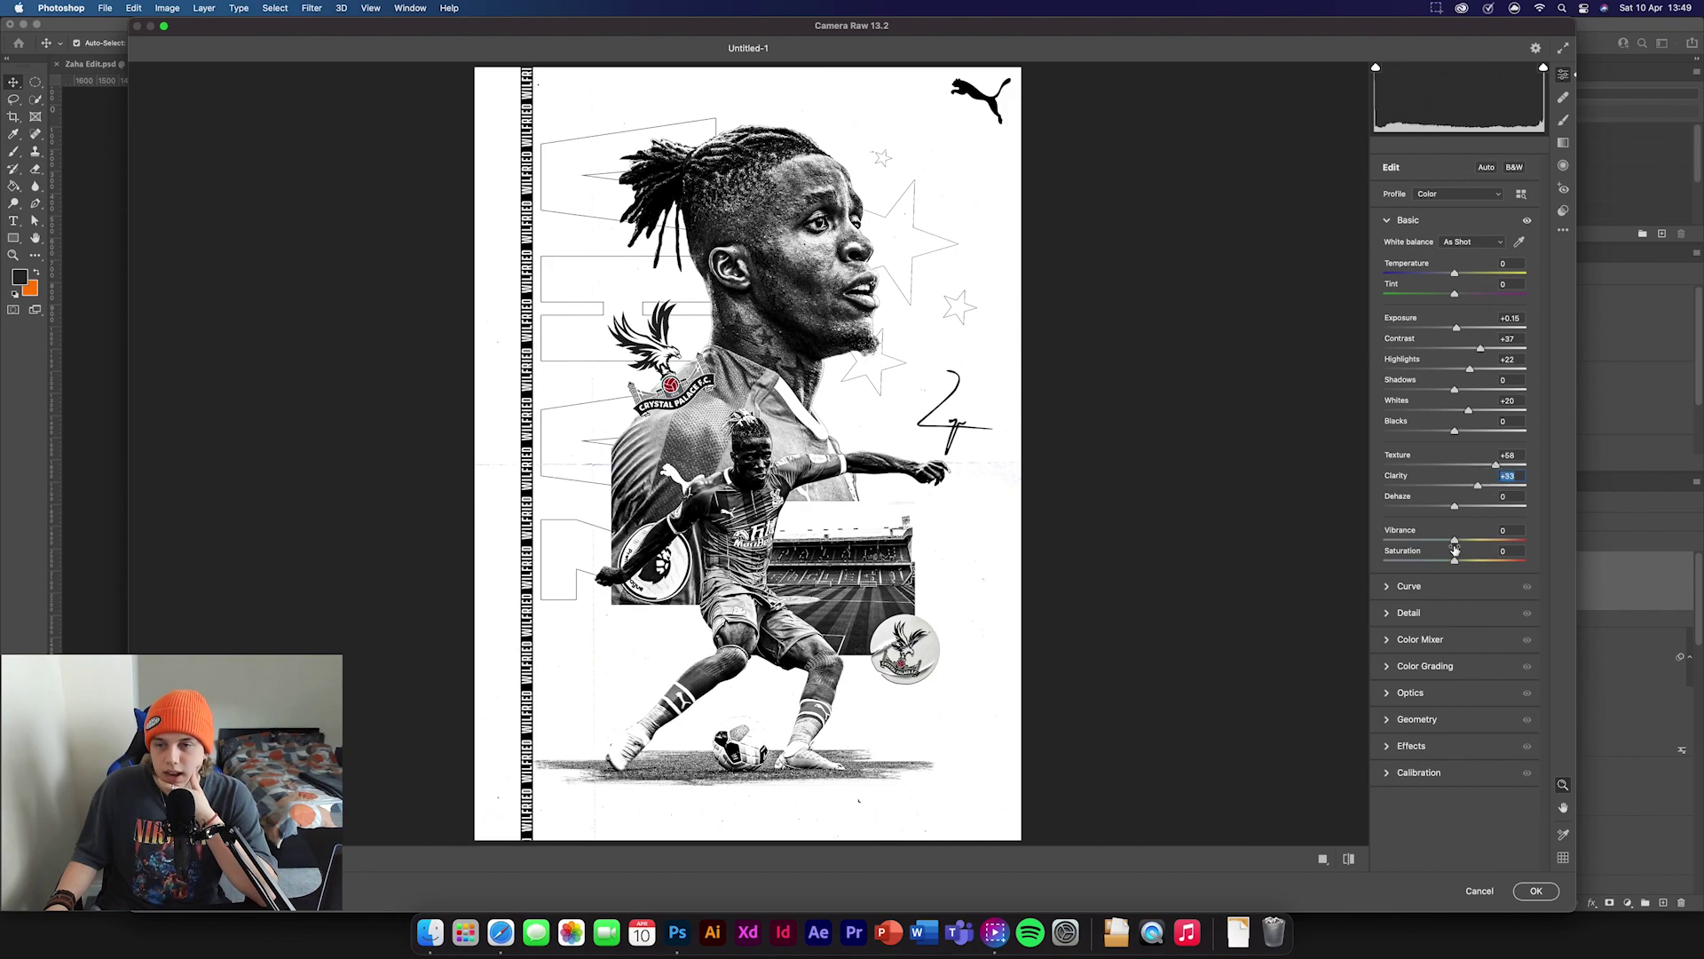
pyautogui.click(1390, 588)
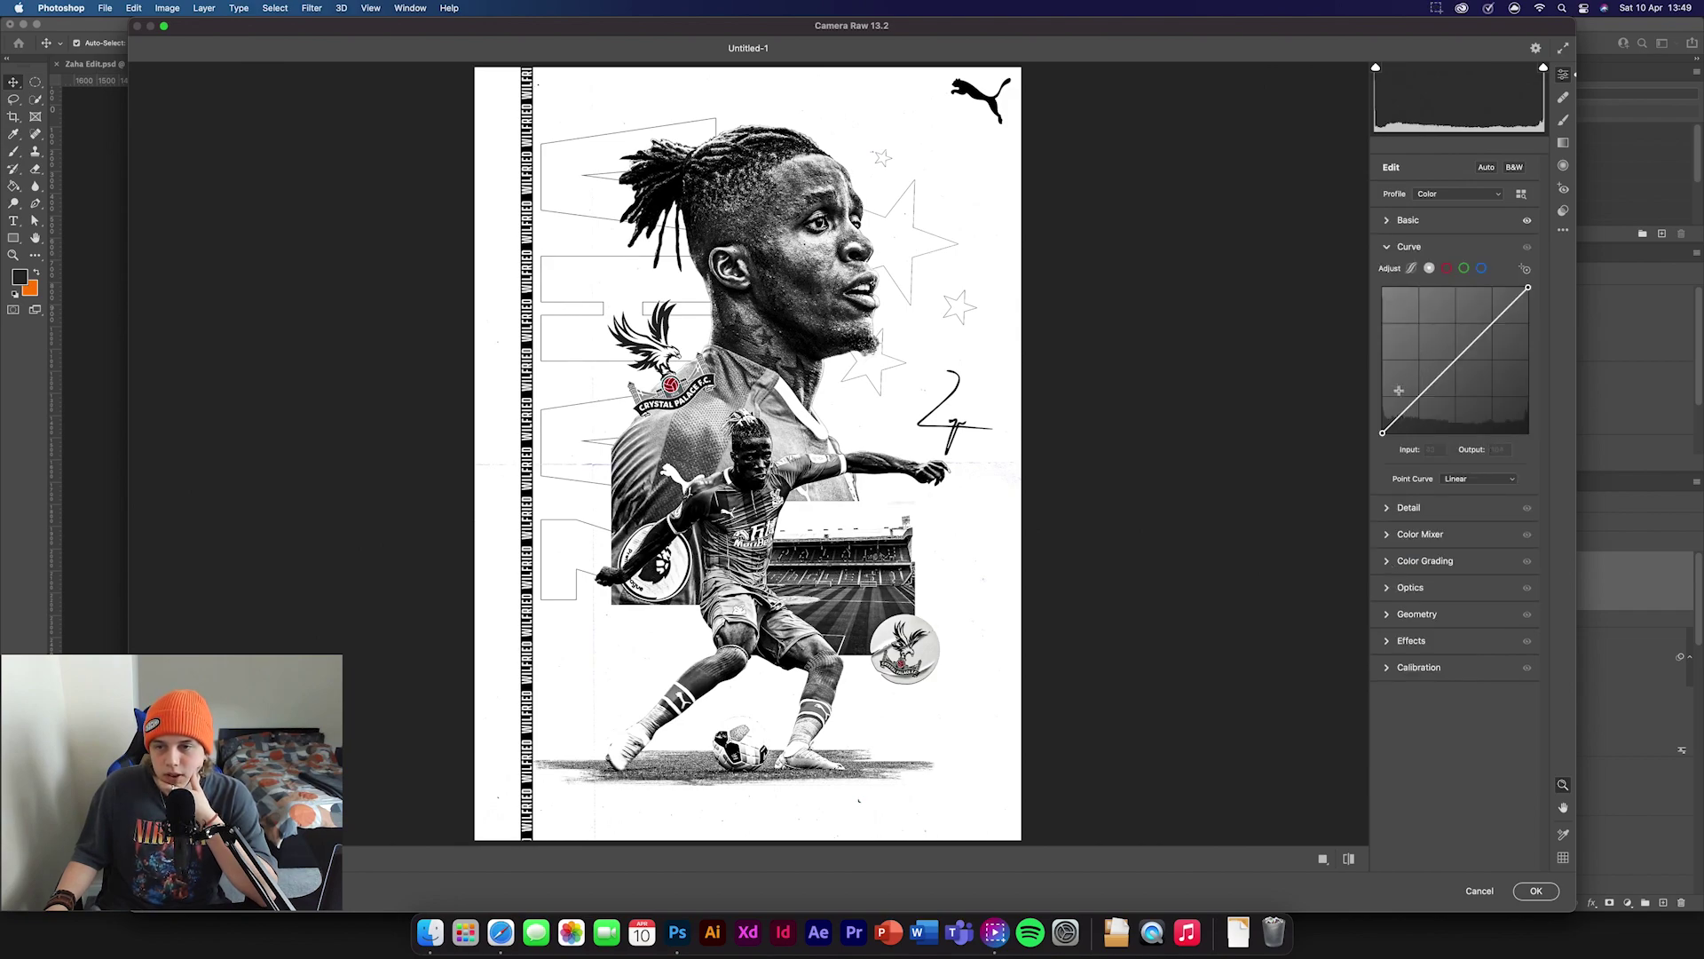
pyautogui.moveTo(1403, 412); pyautogui.dragTo(1402, 415)
pyautogui.moveTo(1514, 301); pyautogui.dragTo(1516, 296)
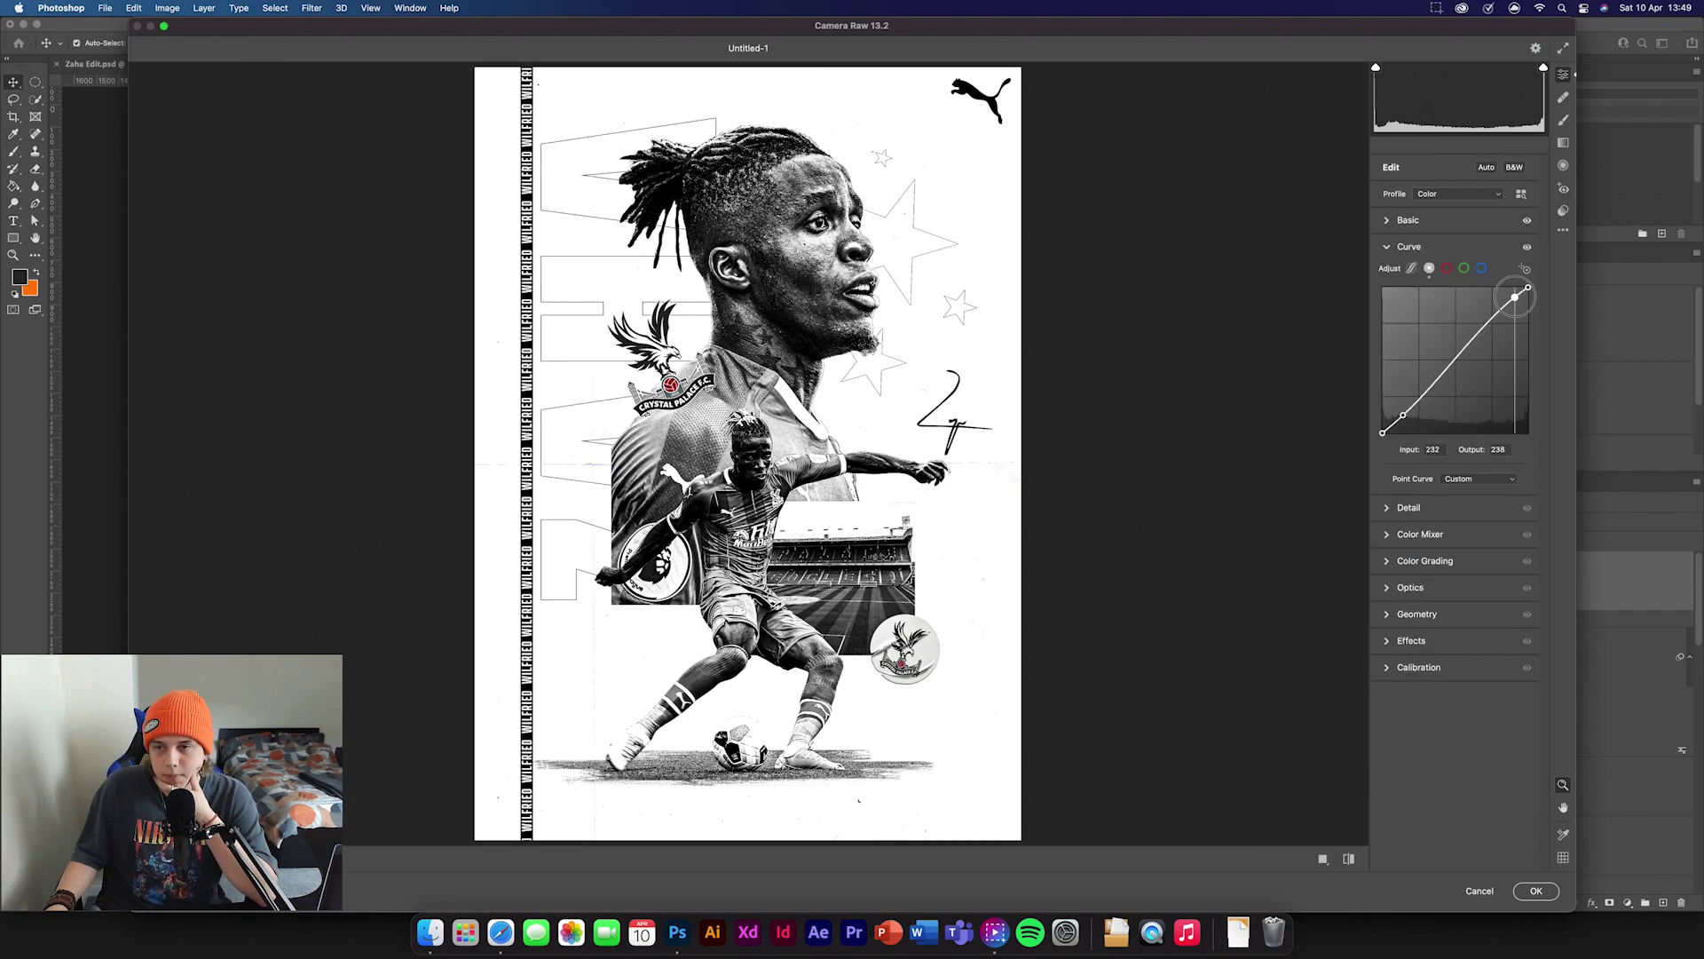
pyautogui.click(1408, 506)
pyautogui.moveTo(1385, 305); pyautogui.dragTo(1478, 308)
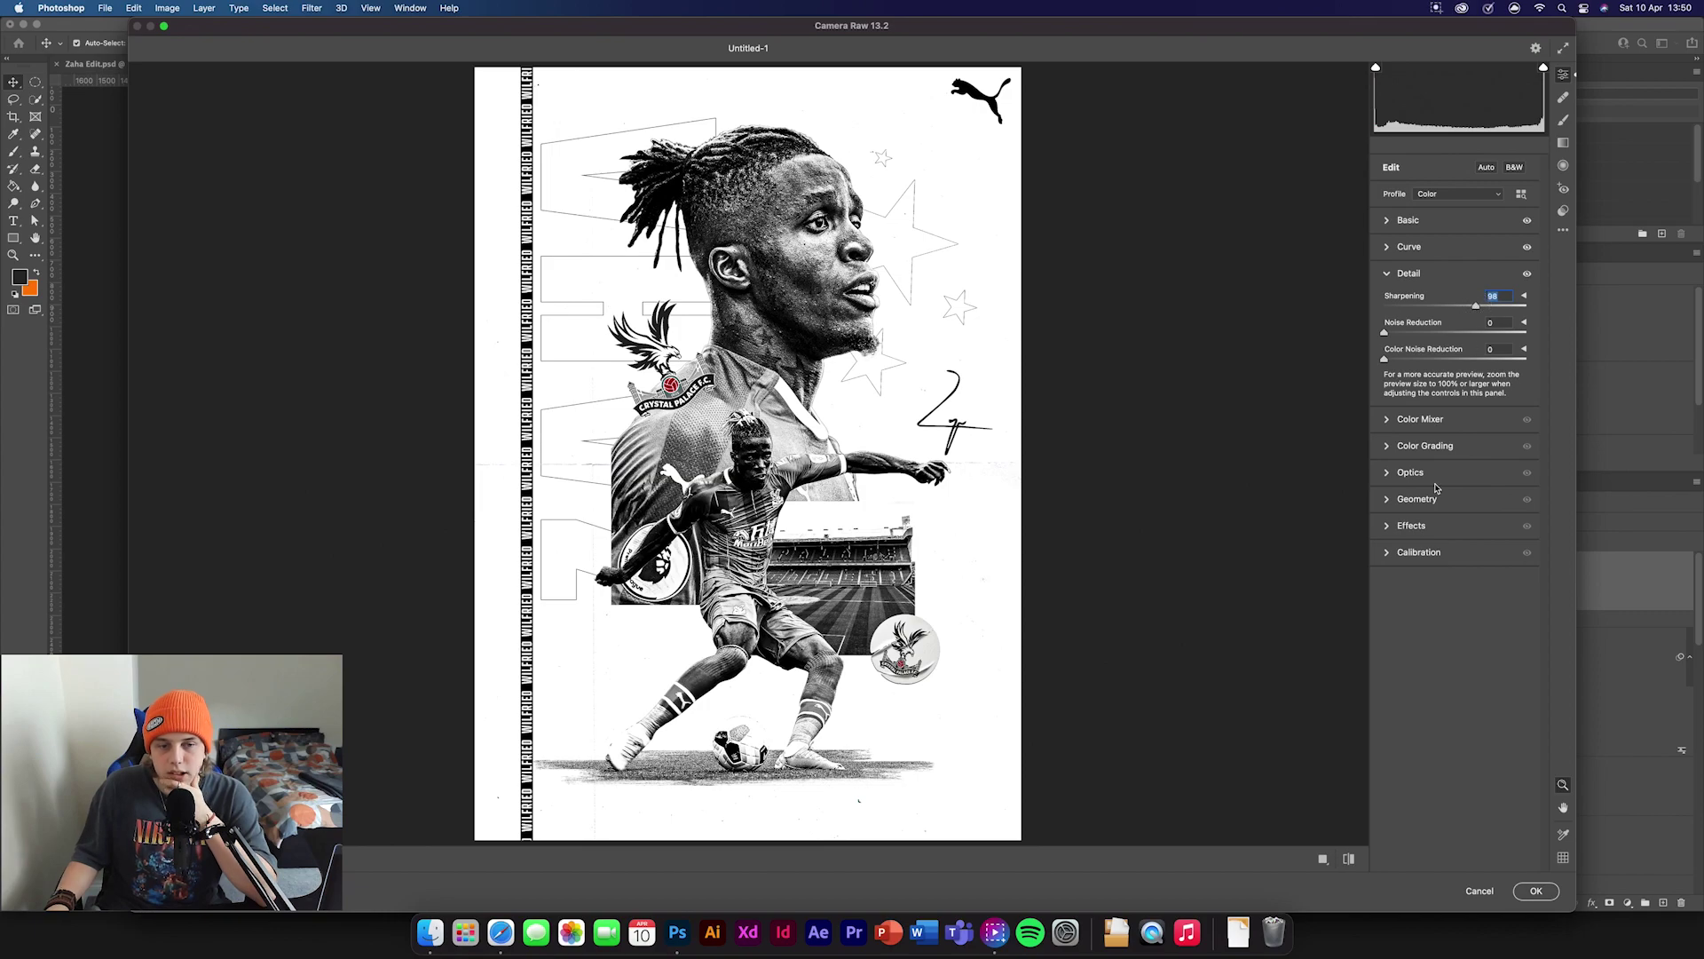
pyautogui.click(1395, 247)
pyautogui.click(1393, 220)
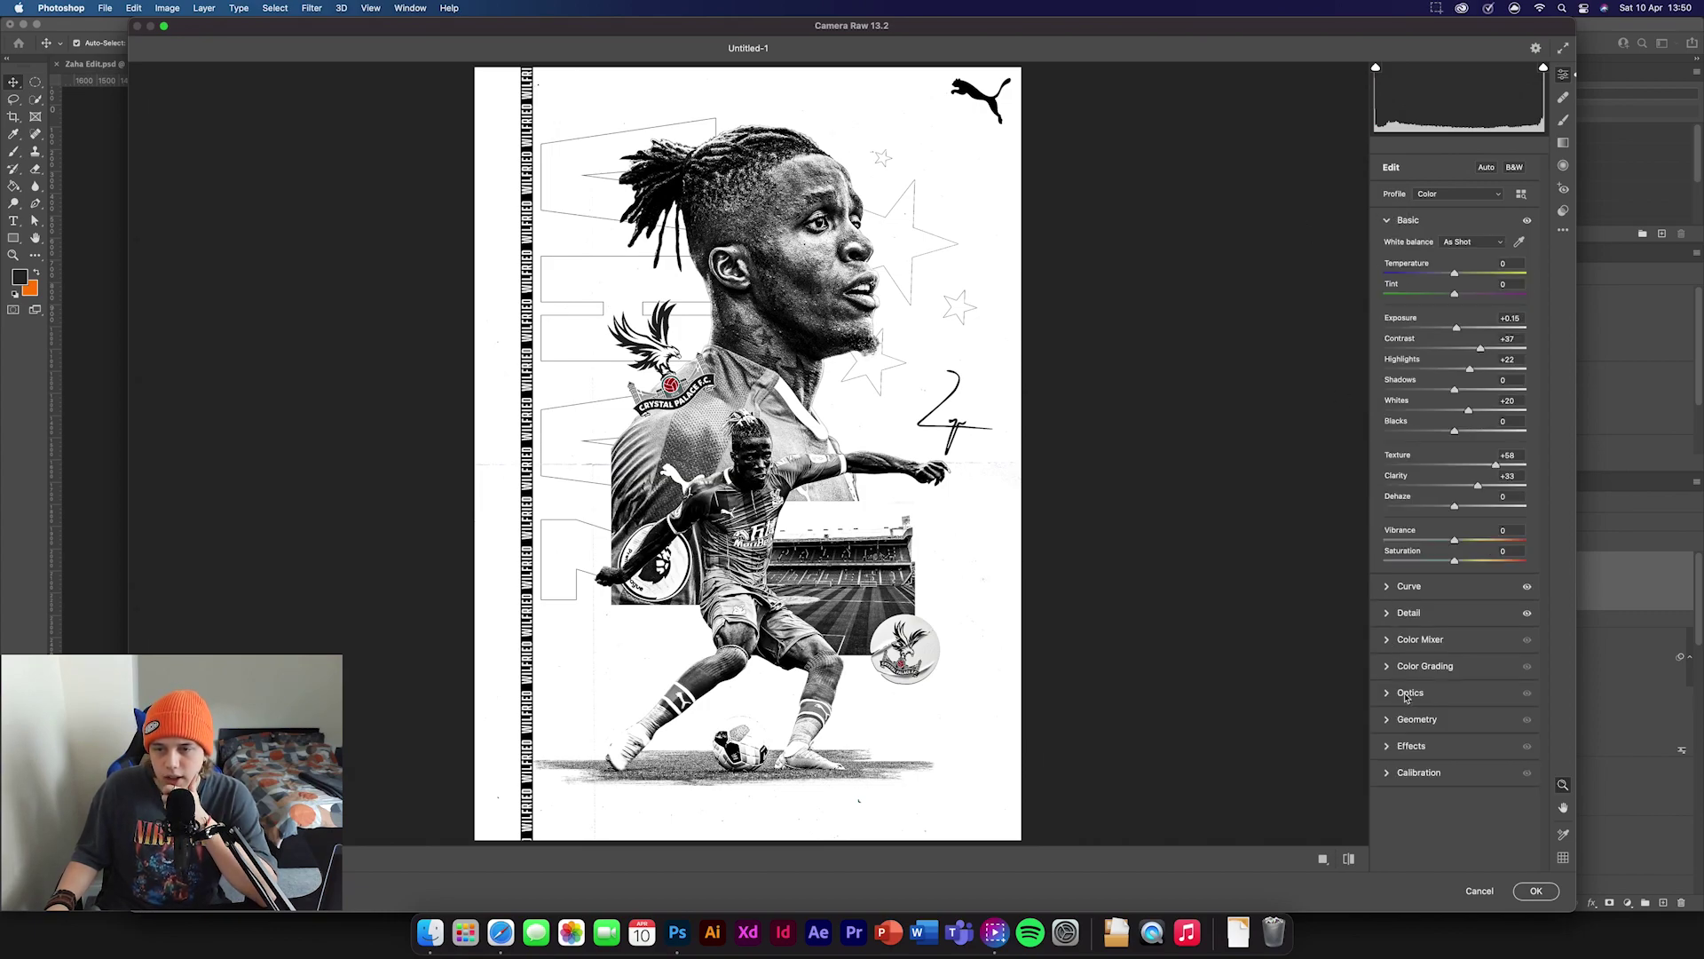
# - Add Grain 30 and a -26 vignette, compare before and after, and apply the filter
pyautogui.click(1399, 744)
pyautogui.moveTo(1394, 443); pyautogui.dragTo(1428, 441)
pyautogui.moveTo(1454, 510); pyautogui.dragTo(1431, 514)
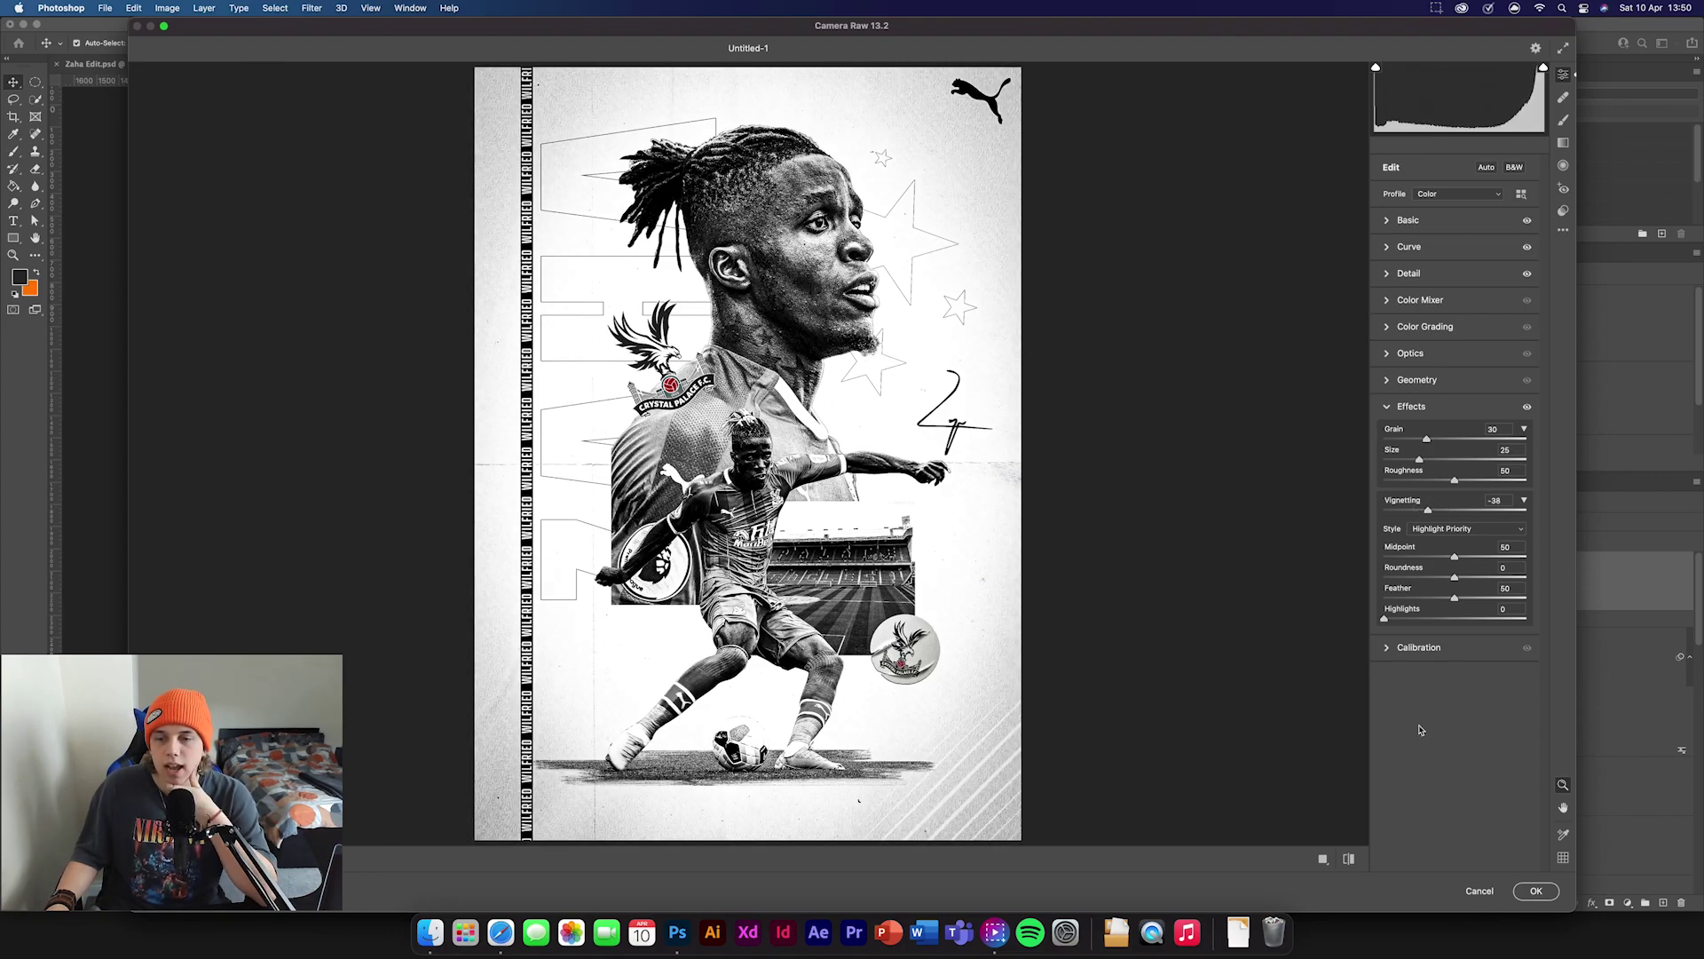
pyautogui.click(1322, 859)
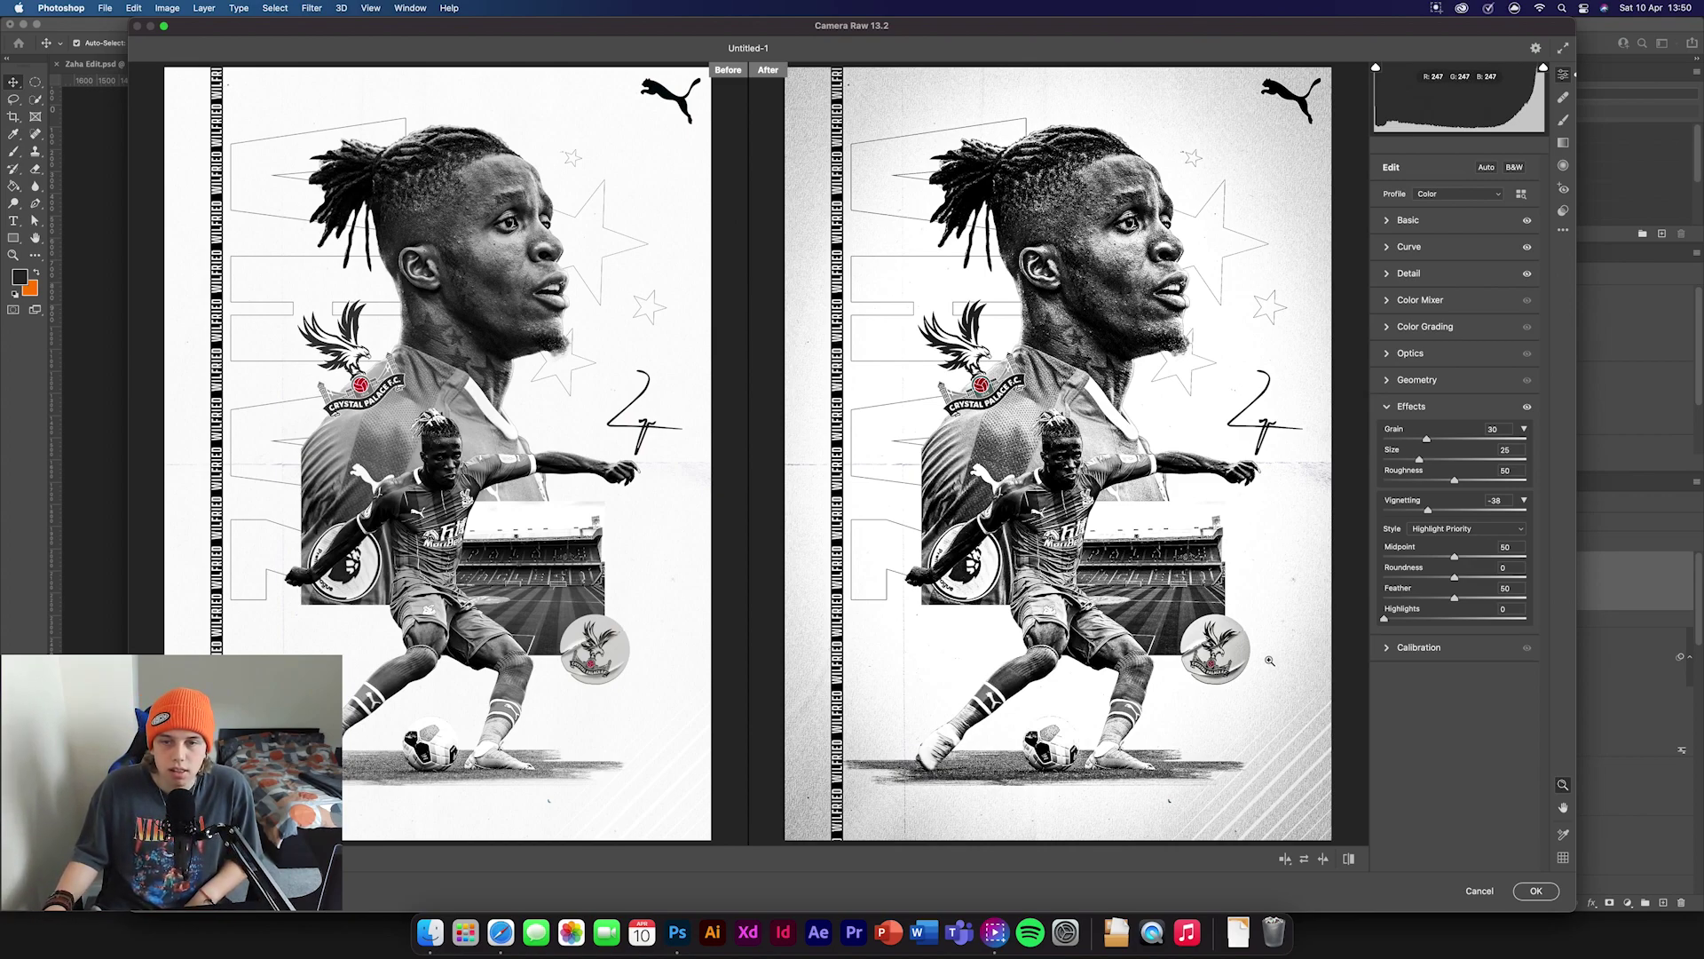
pyautogui.click(1538, 891)
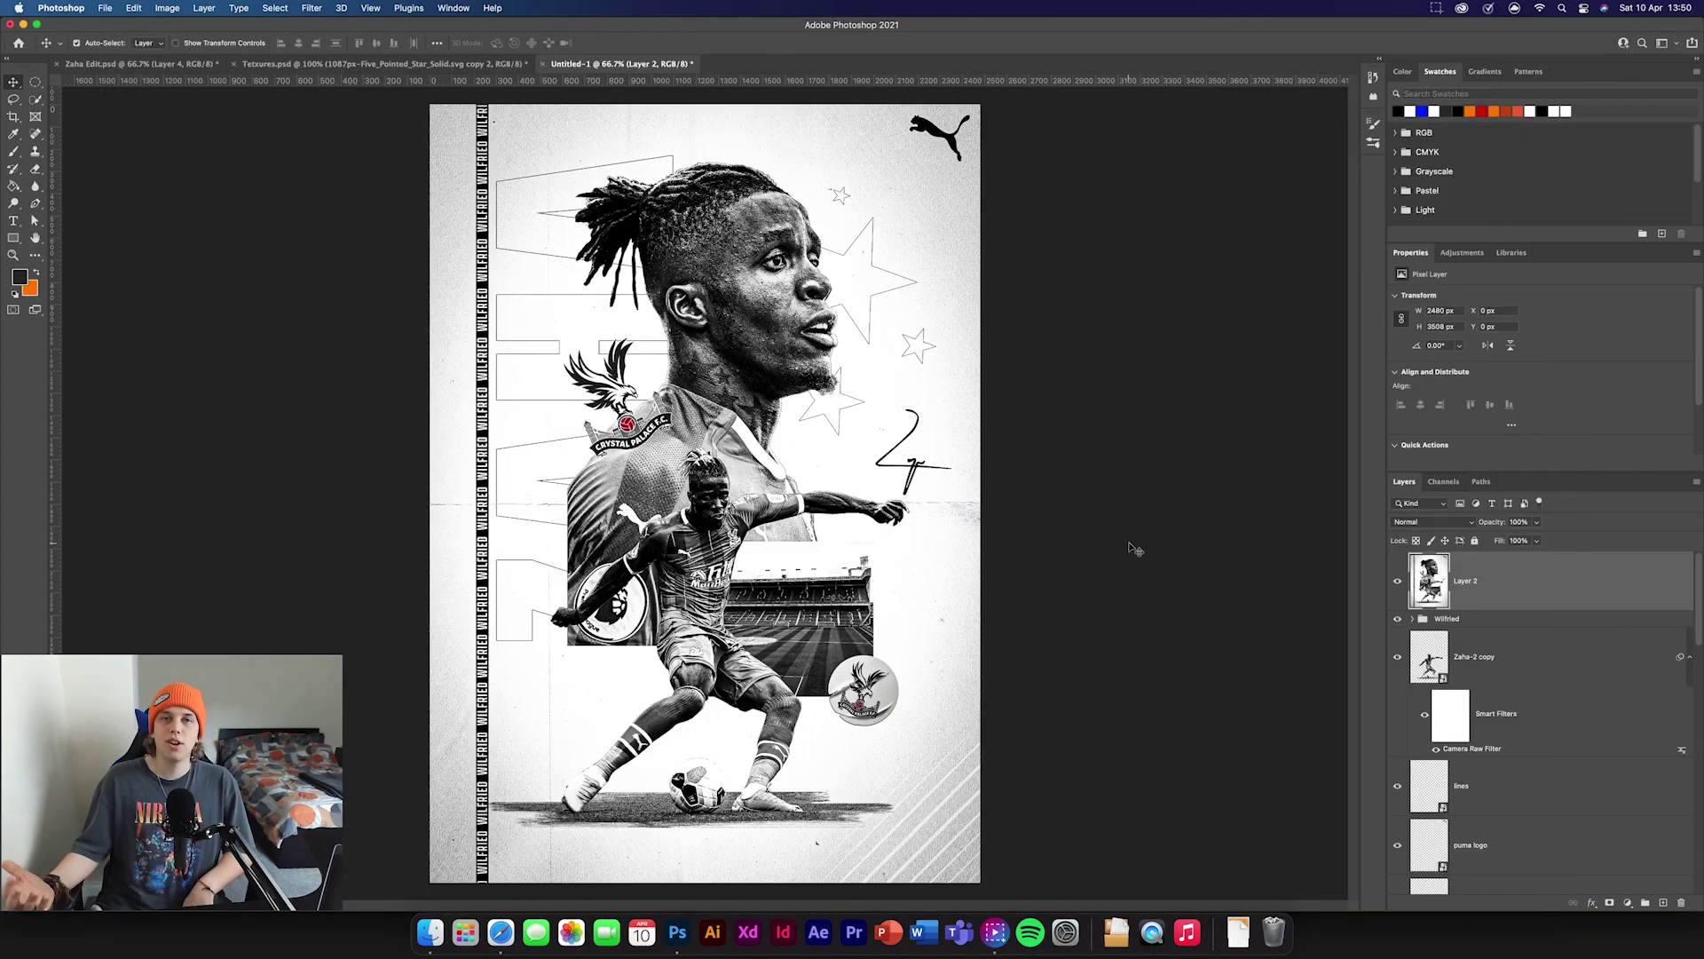